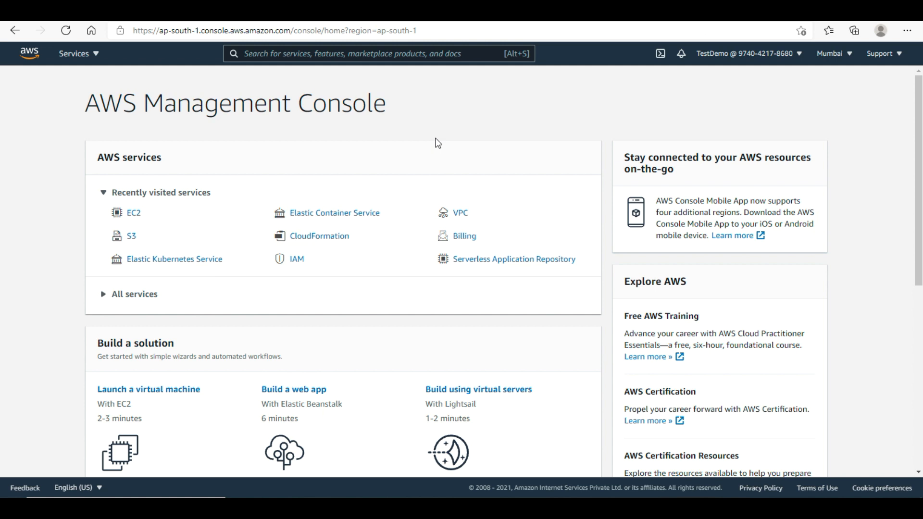
- Go from Recently visited services to VPC's Your VPCs list and open the Create VPC form
{"action": "left_click", "coordinate": [182, 11]}
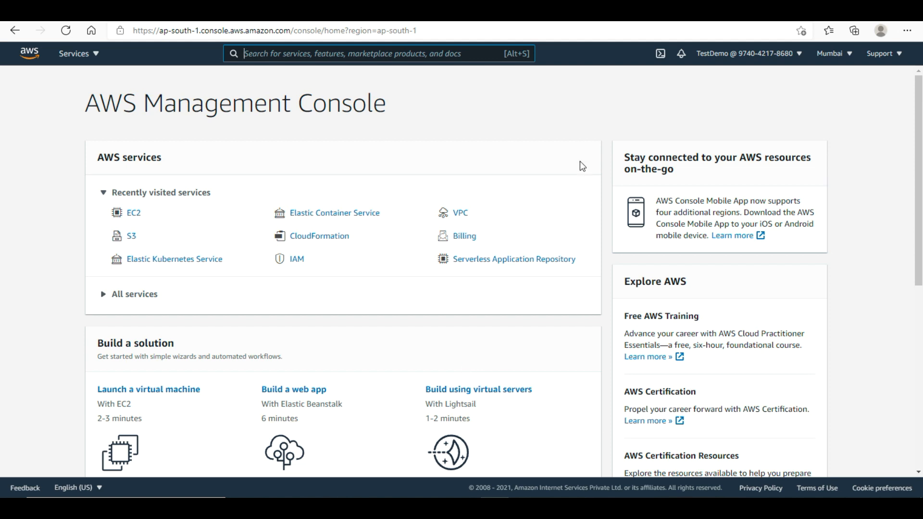
{"action": "left_click", "coordinate": [460, 220]}
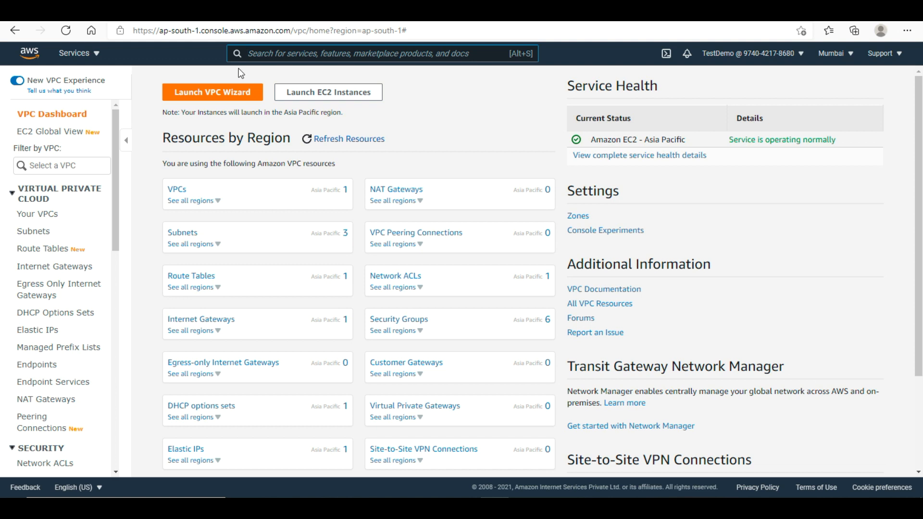
{"action": "left_click", "coordinate": [212, 96]}
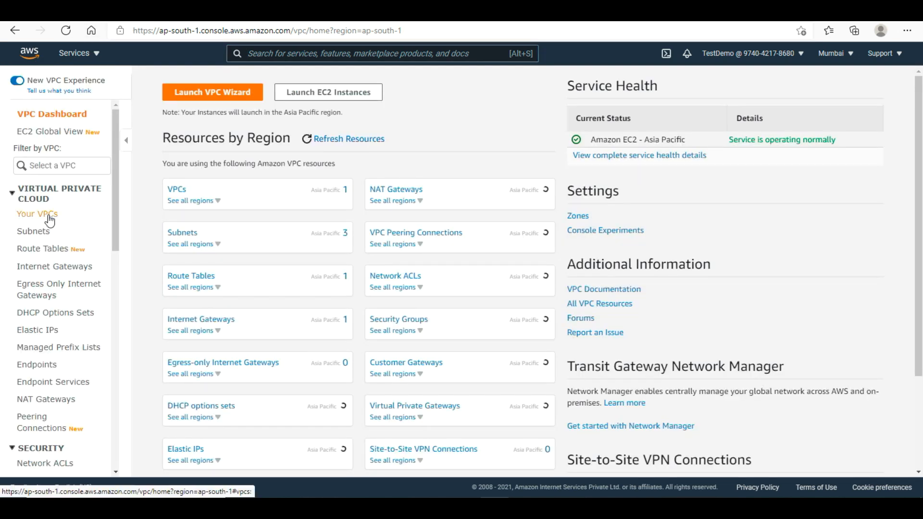
{"action": "left_click", "coordinate": [49, 218]}
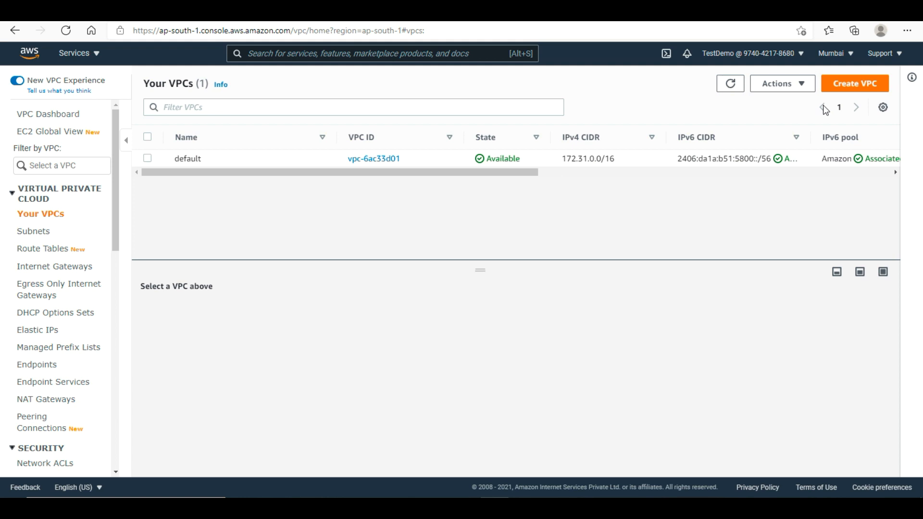
{"action": "left_click", "coordinate": [854, 89]}
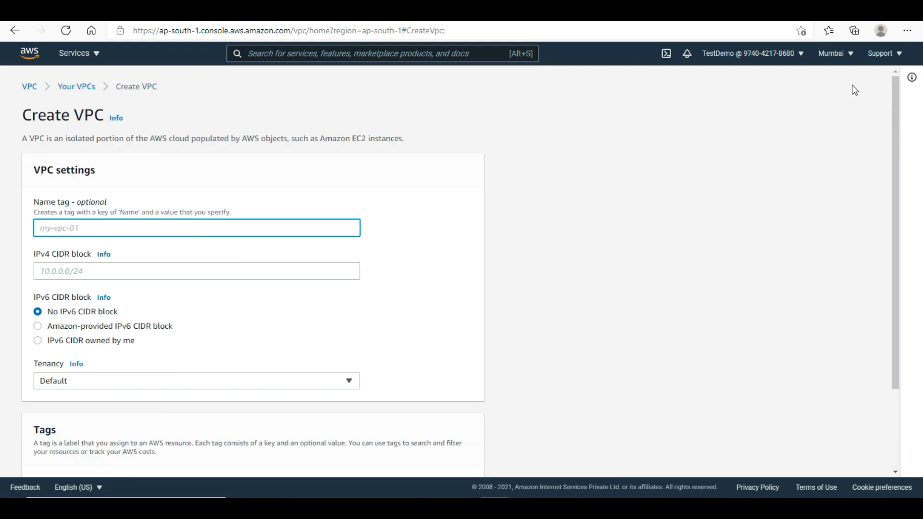
- Create VPC biryani-vpc with IPv4 CIDR 10.0.0.0/16 and return to the VPC list
{"action": "left_click", "coordinate": [338, 229]}
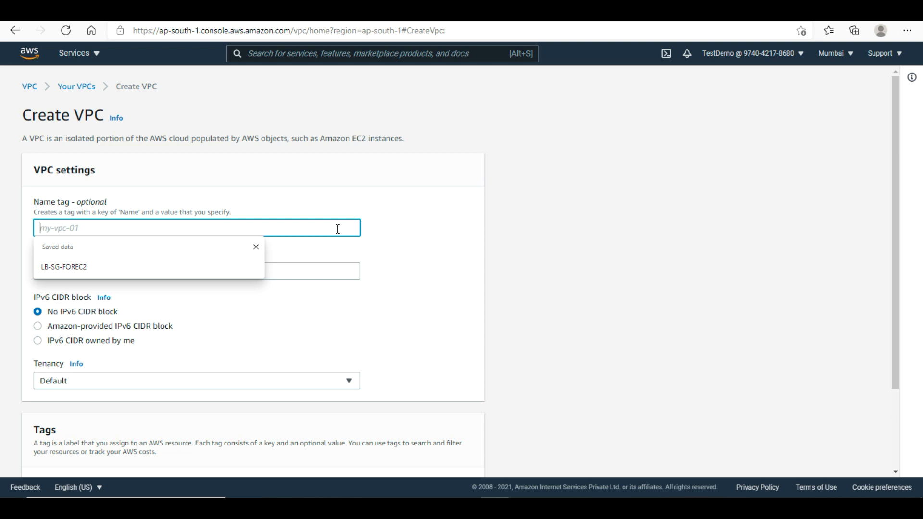
{"action": "type", "text": "biryani-"}
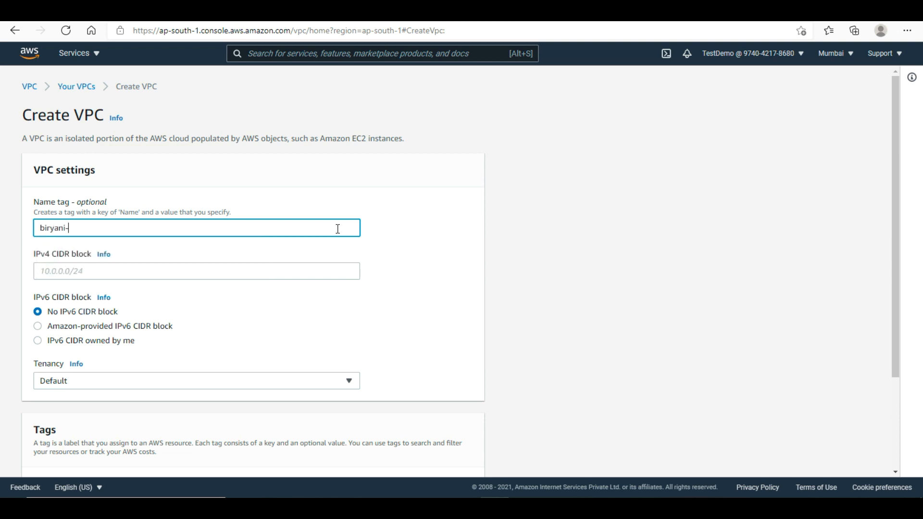
{"action": "type", "text": "vpc"}
{"action": "left_click", "coordinate": [270, 271]}
{"action": "type", "text": "10.0"}
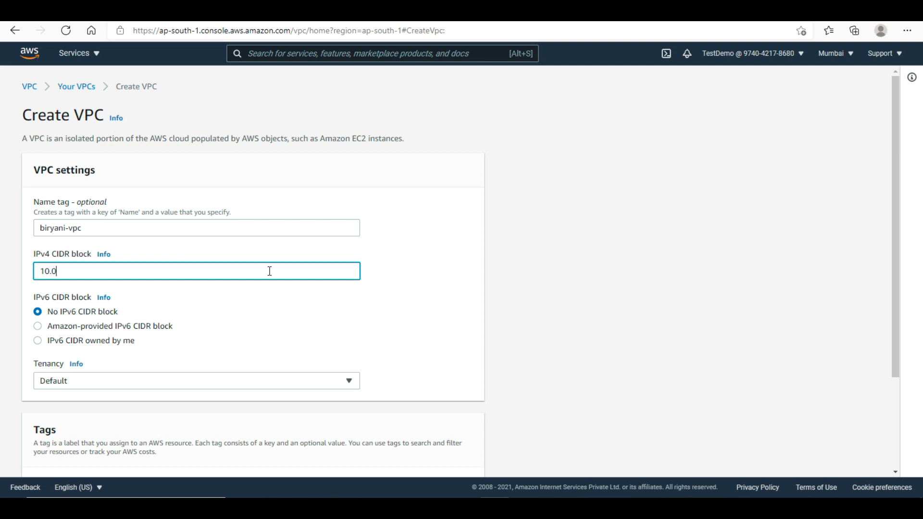
{"action": "type", "text": ".0.0/16"}
{"action": "left_click_drag", "start_coordinate": [893, 349], "coordinate": [892, 475]}
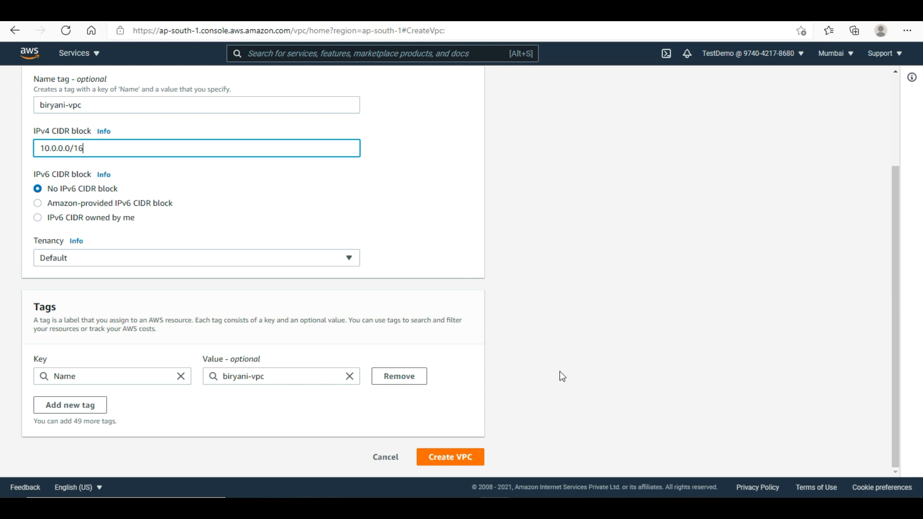
{"action": "left_click", "coordinate": [461, 457]}
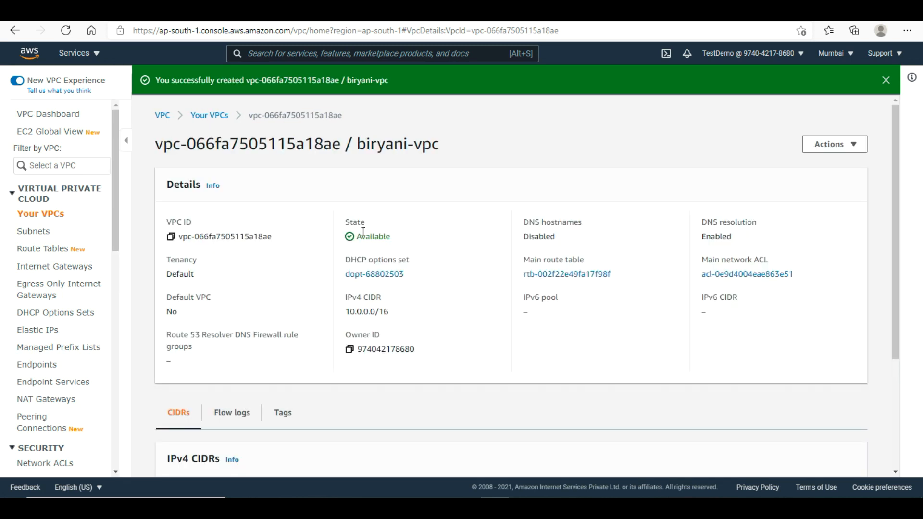
{"action": "left_click", "coordinate": [210, 115]}
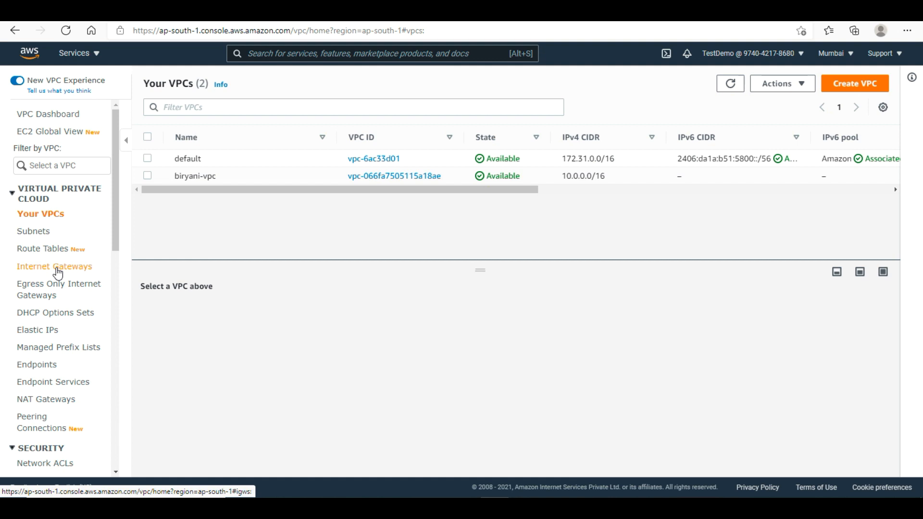
- Create an internet gateway named Biryany-IGW and return to the internet gateways list
{"action": "left_click", "coordinate": [58, 269]}
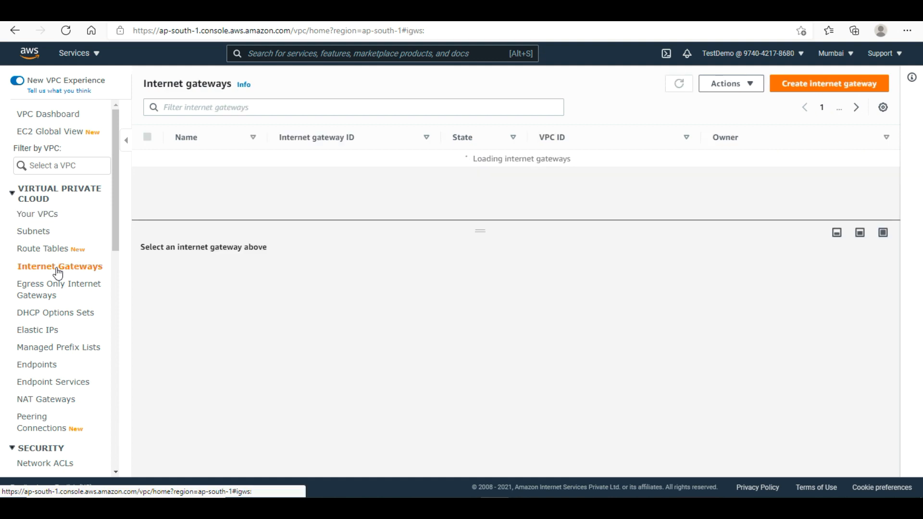
{"action": "left_click", "coordinate": [839, 87]}
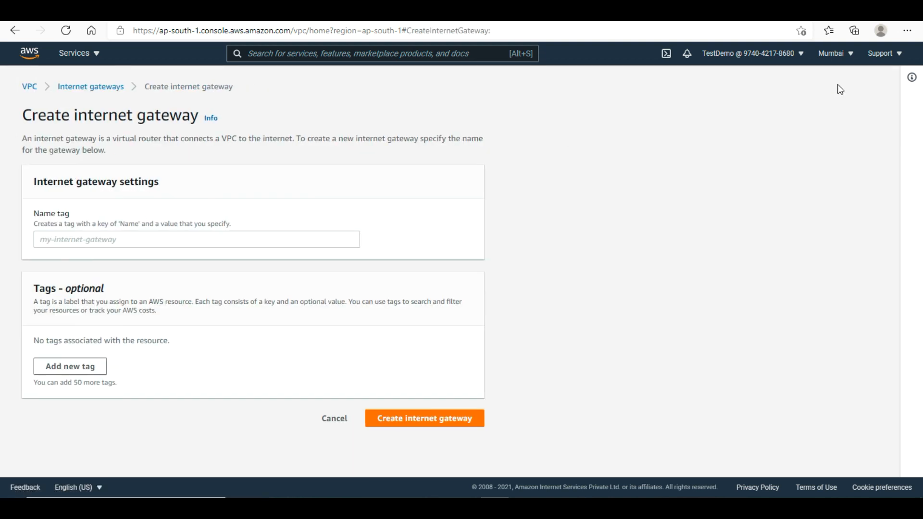
{"action": "left_click", "coordinate": [212, 242]}
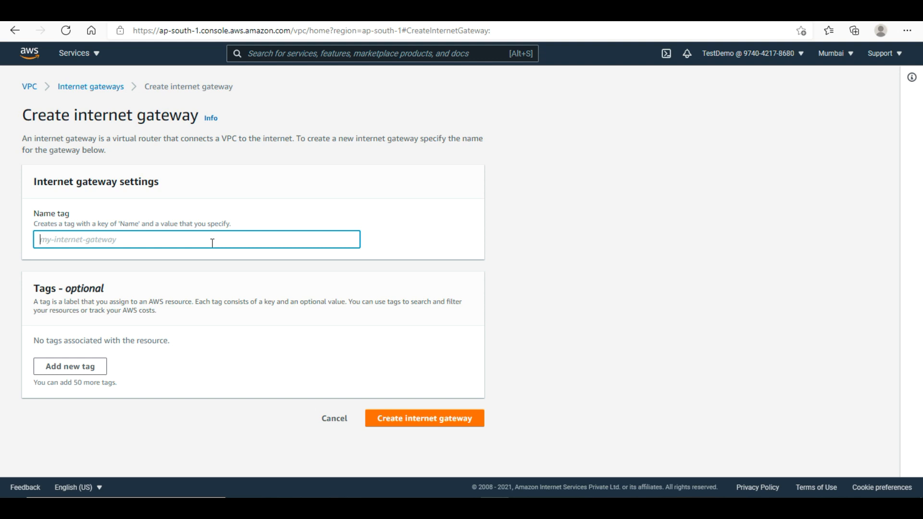
{"action": "type", "text": "Biryany-"}
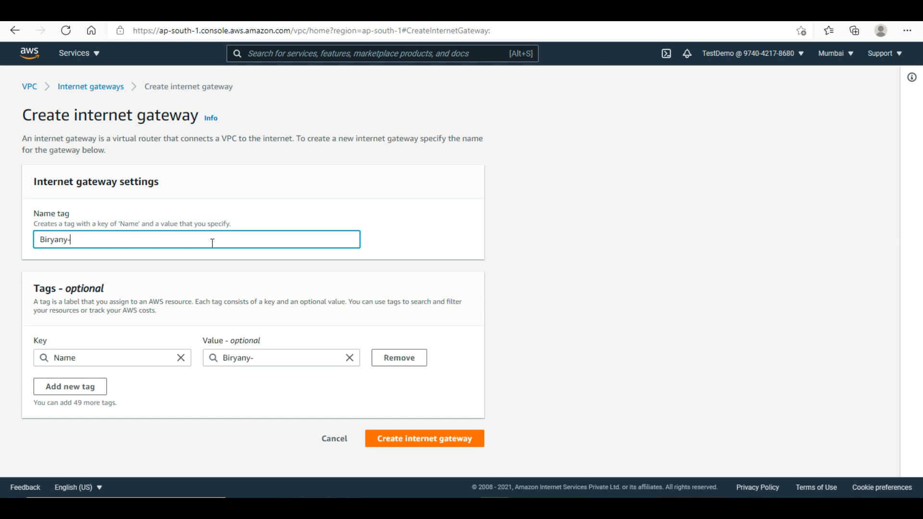
{"action": "type", "text": "IGw"}
{"action": "key", "text": "BackSpace"}
{"action": "type", "text": "W"}
{"action": "left_click", "coordinate": [409, 439]}
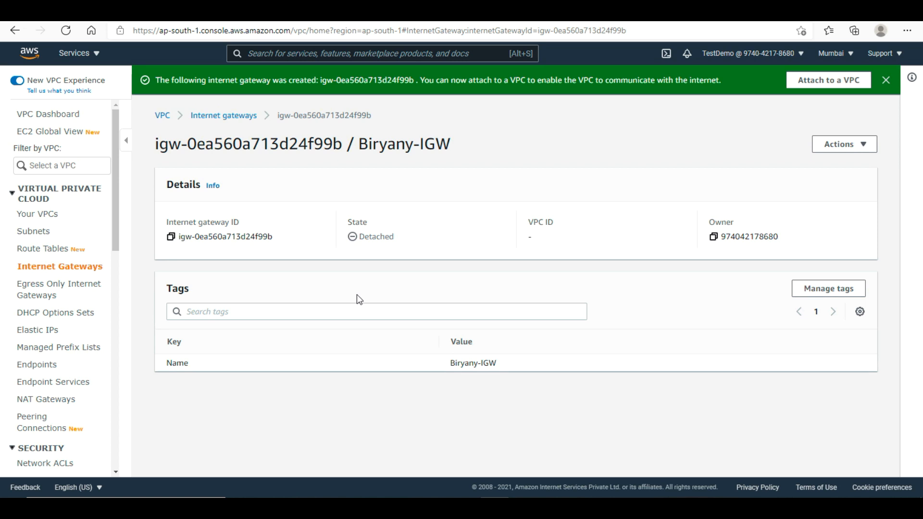
{"action": "left_click", "coordinate": [59, 272]}
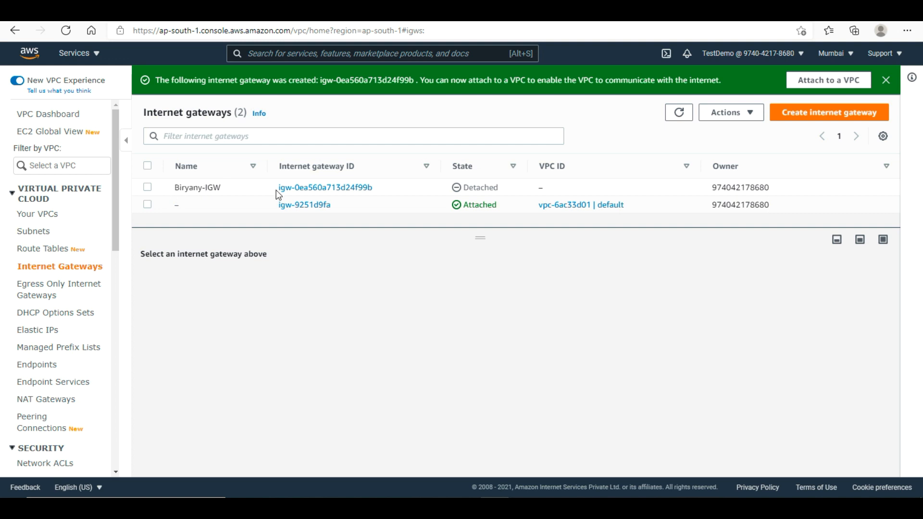
- Attach the Biryany-IGW internet gateway to biryani-vpc, then show the route tables list
{"action": "right_click", "coordinate": [195, 187]}
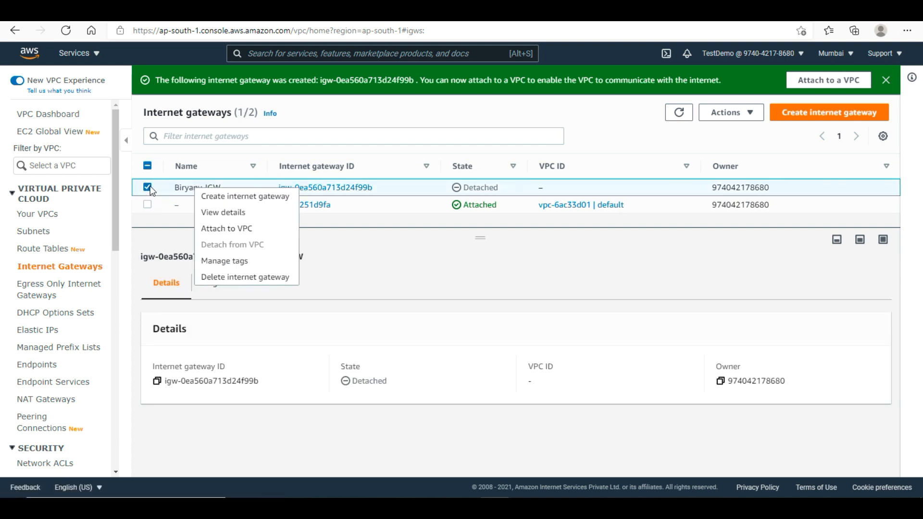
{"action": "left_click", "coordinate": [247, 235]}
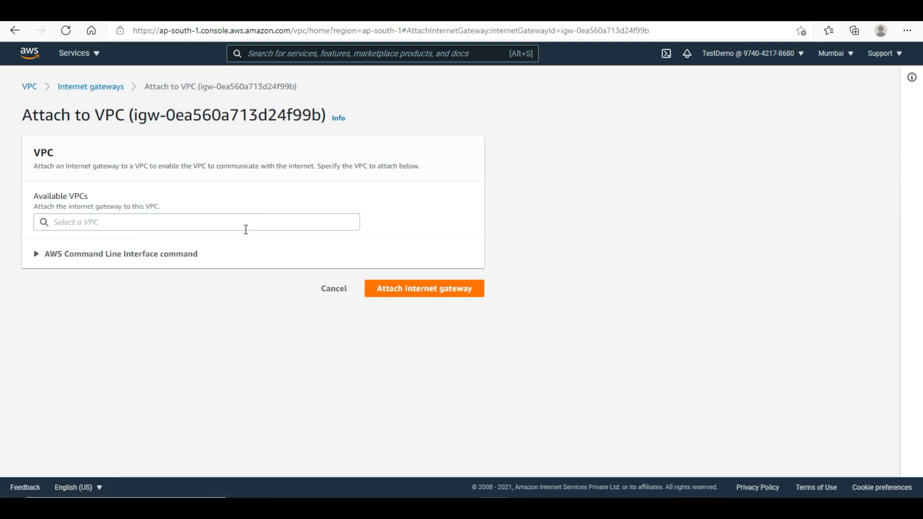
{"action": "left_click", "coordinate": [222, 225]}
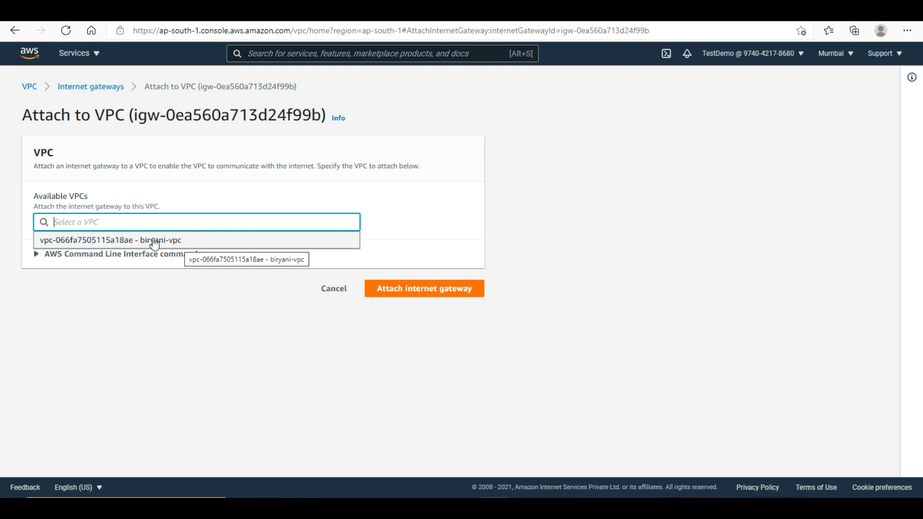
{"action": "left_click", "coordinate": [177, 244]}
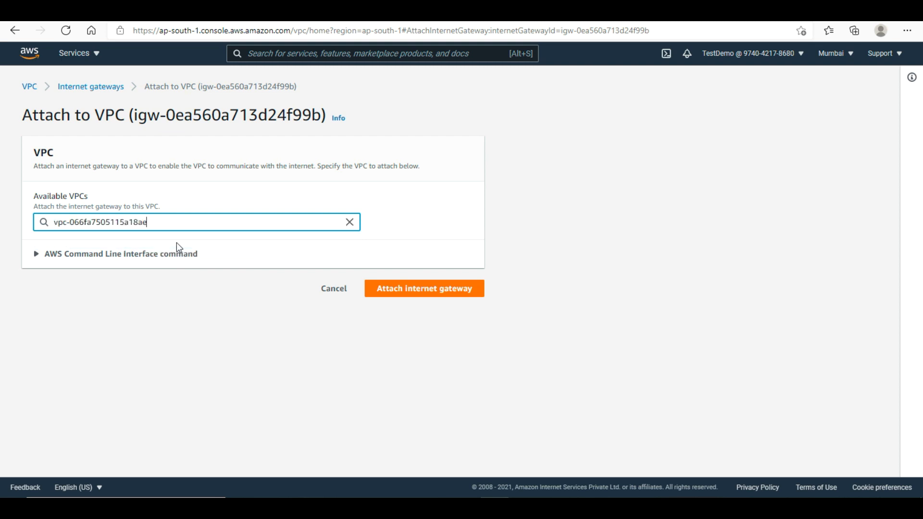
{"action": "left_click", "coordinate": [438, 290]}
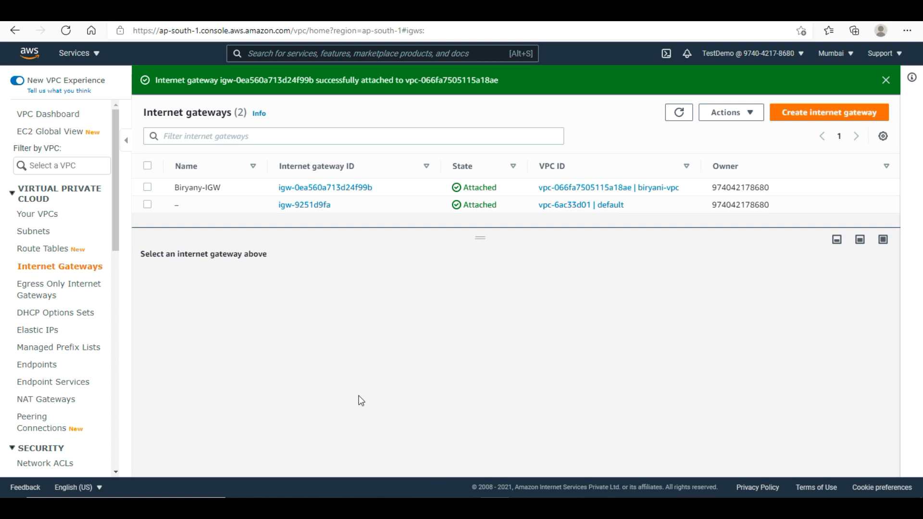
{"action": "left_click", "coordinate": [56, 252]}
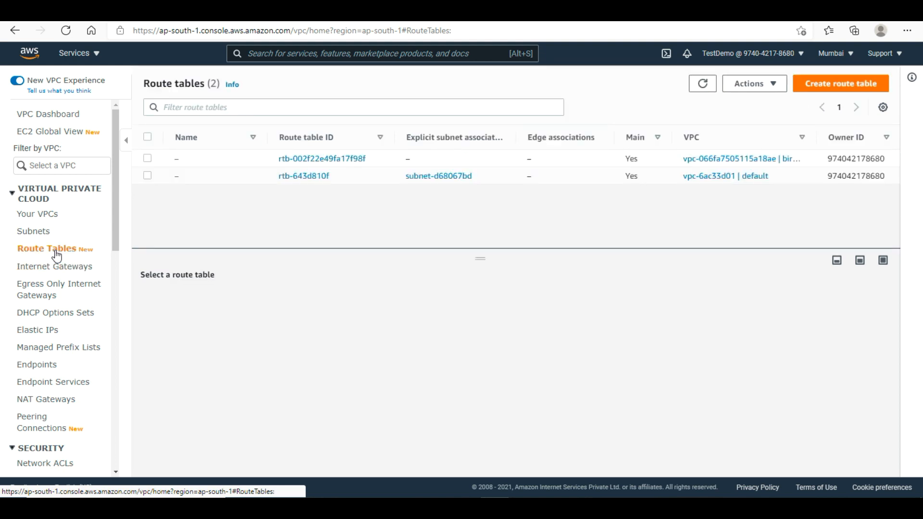
- Rename biryani-vpc's main route table to Default-BiryaniVPC
{"action": "left_click", "coordinate": [840, 89]}
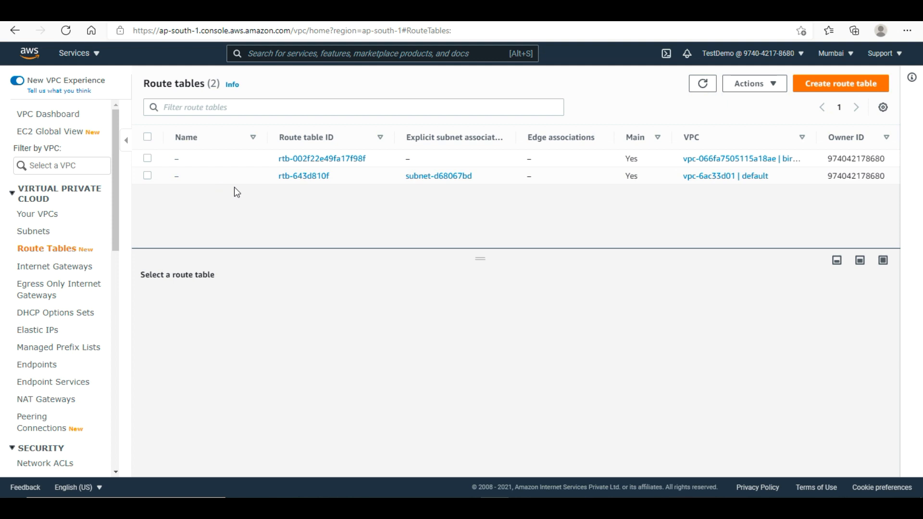
{"action": "left_click", "coordinate": [187, 159]}
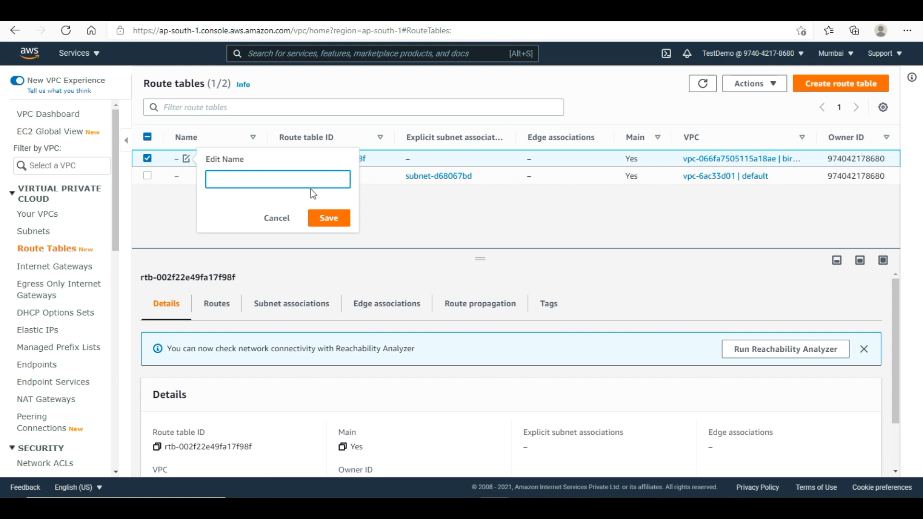
{"action": "type", "text": "Default-BiryaniVPC"}
{"action": "left_click", "coordinate": [337, 219]}
- Create a route table named Biryany-Public-rt assigned to biryani-vpc
{"action": "left_click", "coordinate": [855, 85]}
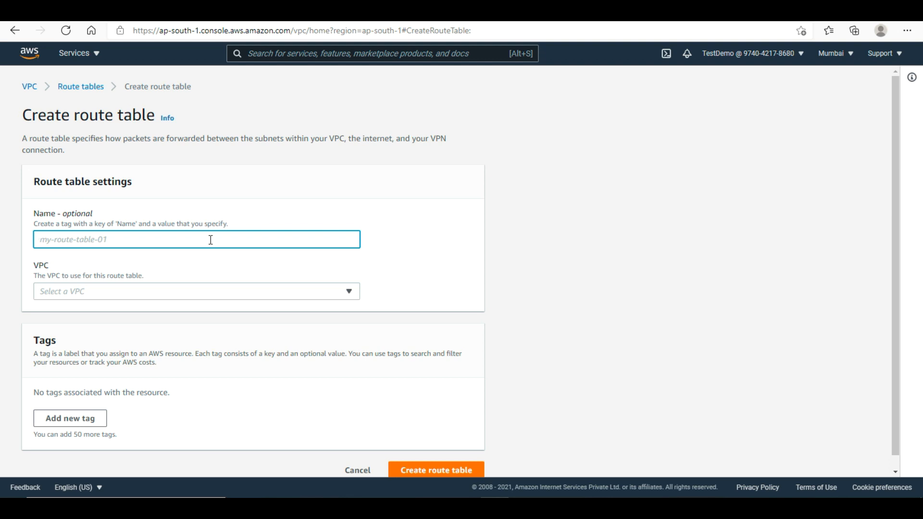
{"action": "type", "text": "Biryany-Publoic"}
{"action": "key", "text": "BackSpace"}
{"action": "key", "text": "BackSpace"}
{"action": "key", "text": "BackSpace"}
{"action": "type", "text": "ic"}
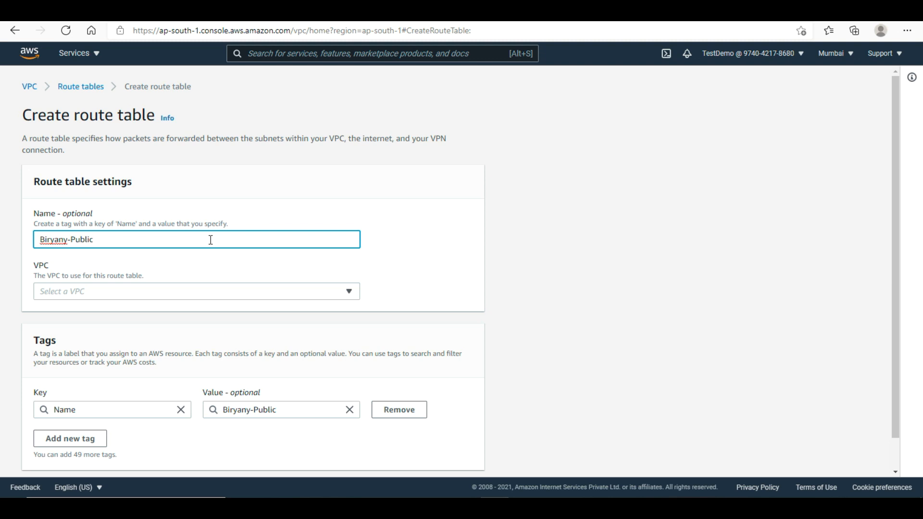
{"action": "type", "text": "-rt"}
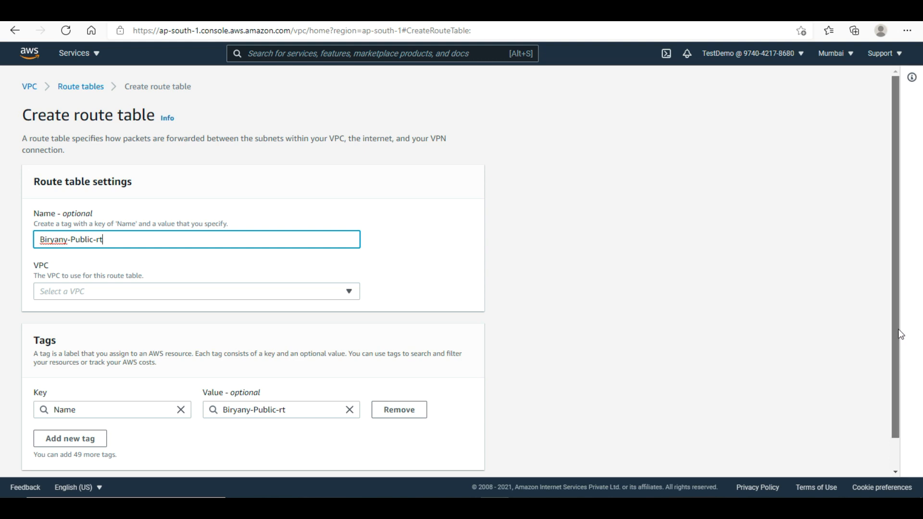
{"action": "scroll", "coordinate": [899, 334], "scroll_direction": "down", "scroll_amount": 1}
{"action": "left_click", "coordinate": [463, 461]}
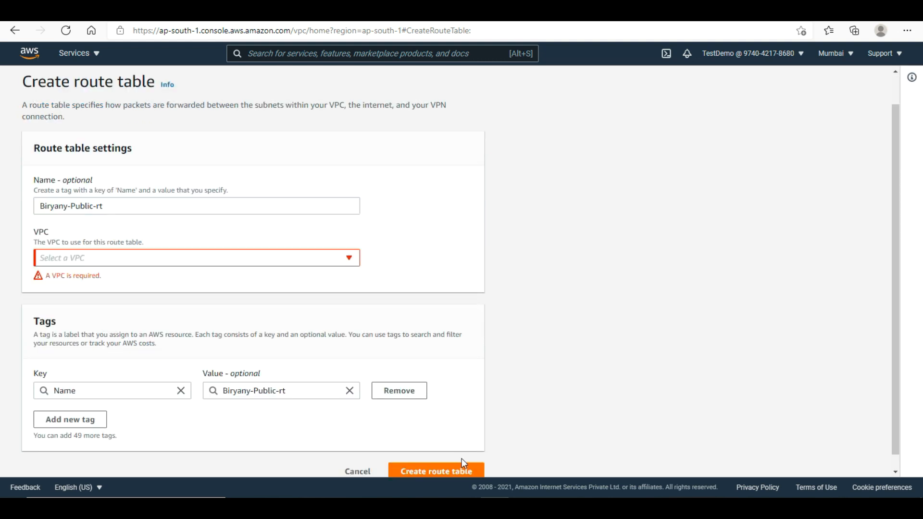
{"action": "left_click", "coordinate": [302, 262]}
{"action": "left_click", "coordinate": [155, 311]}
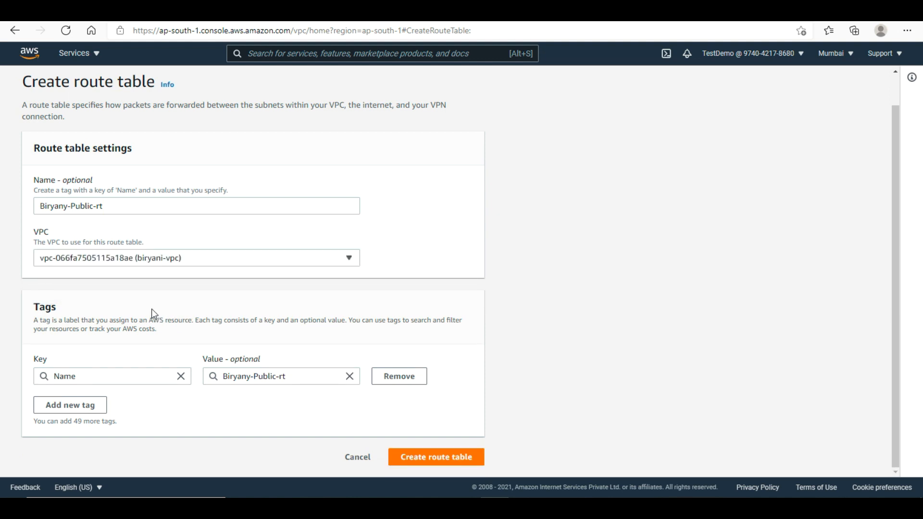
{"action": "left_click", "coordinate": [425, 459]}
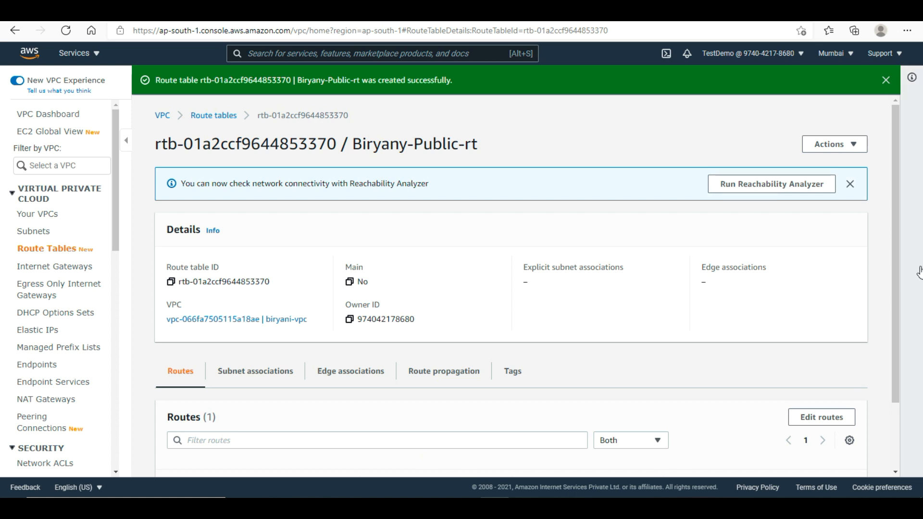
- Open Edit routes for Biryany-Public-rt, which holds only the local 10.0.0.0/16 route
{"action": "left_click_drag", "start_coordinate": [895, 264], "coordinate": [895, 343]}
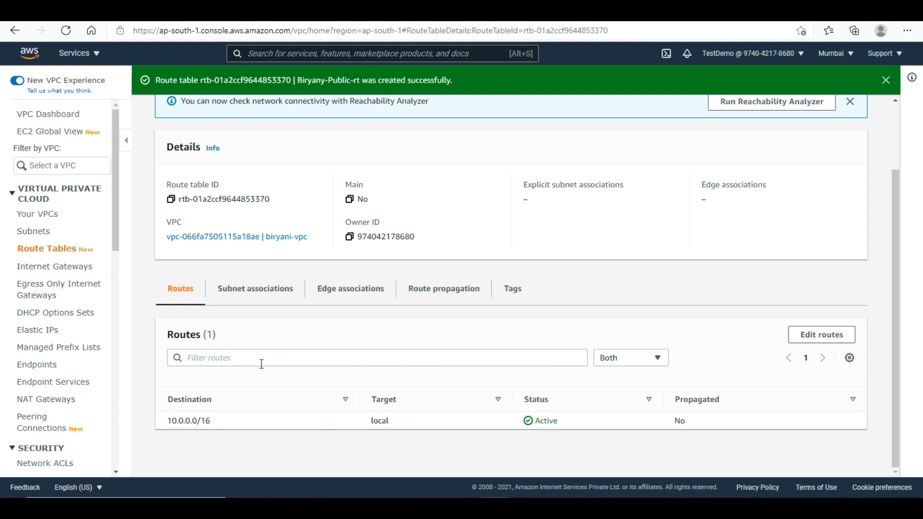
{"action": "left_click", "coordinate": [839, 336]}
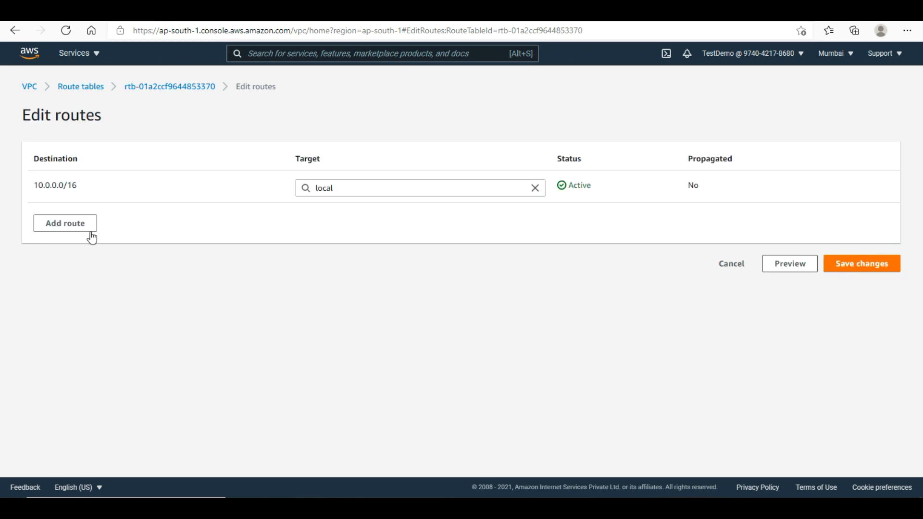
- Add and save a 0.0.0.0/0 route targeting internet gateway igw-0ea560a713d24f99b, then go to Subnets
{"action": "left_click", "coordinate": [86, 229]}
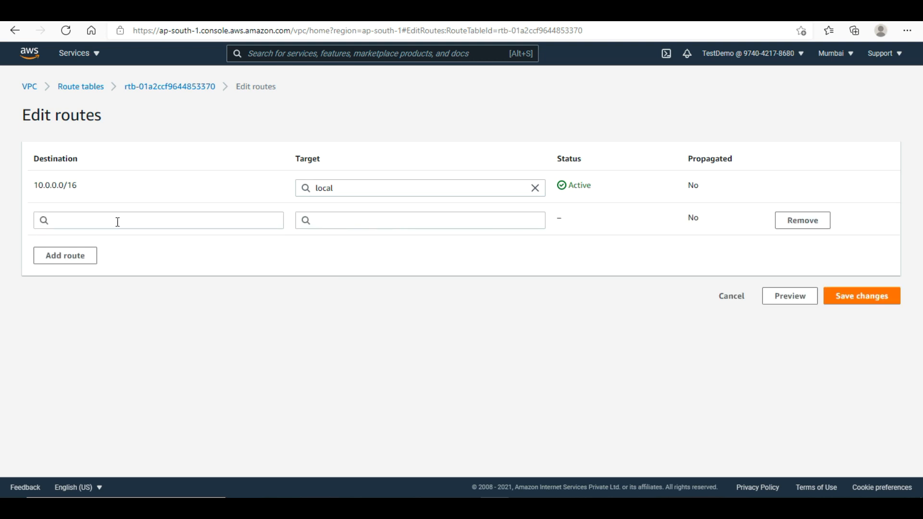
{"action": "left_click", "coordinate": [117, 221]}
{"action": "type", "text": "0.0.0.0"}
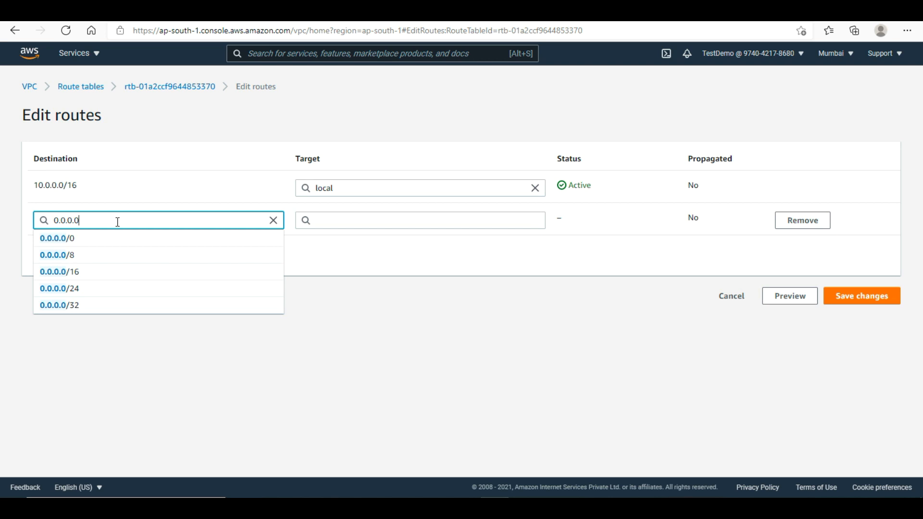
{"action": "type", "text": "/0"}
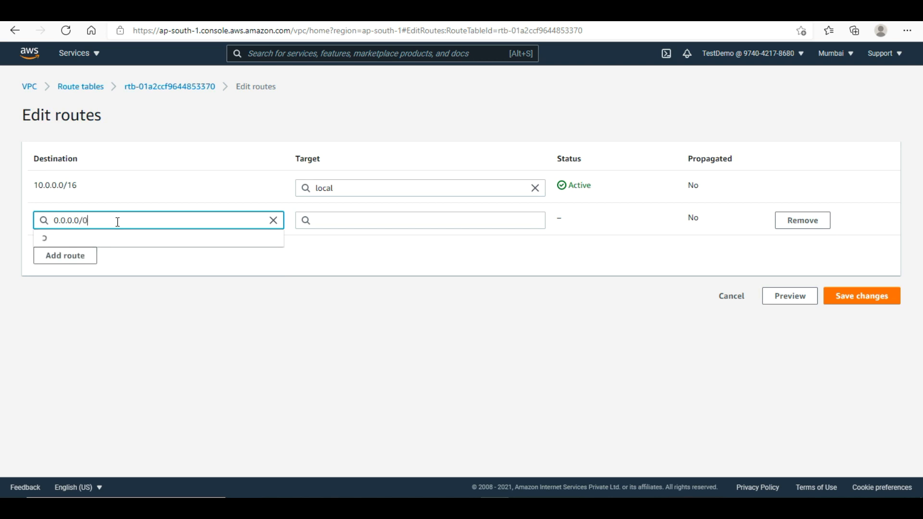
{"action": "left_click", "coordinate": [158, 245]}
{"action": "left_click", "coordinate": [384, 220]}
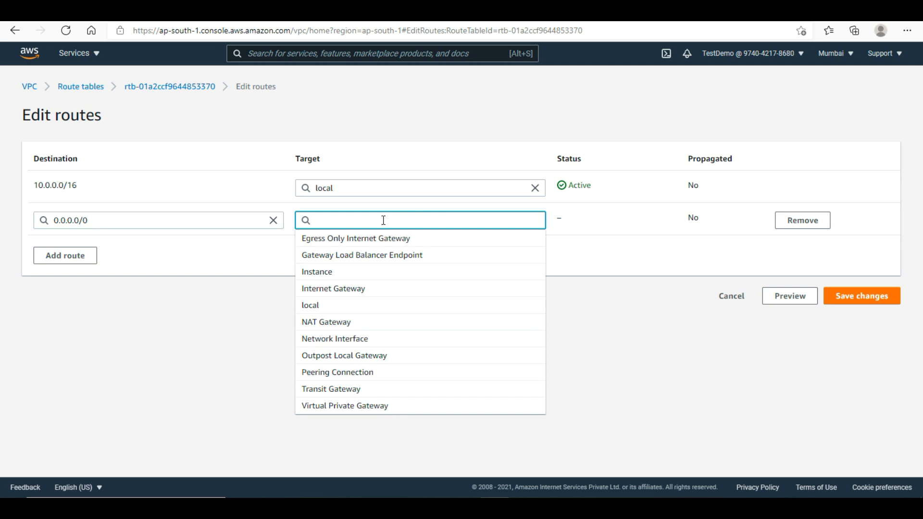
{"action": "type", "text": "i"}
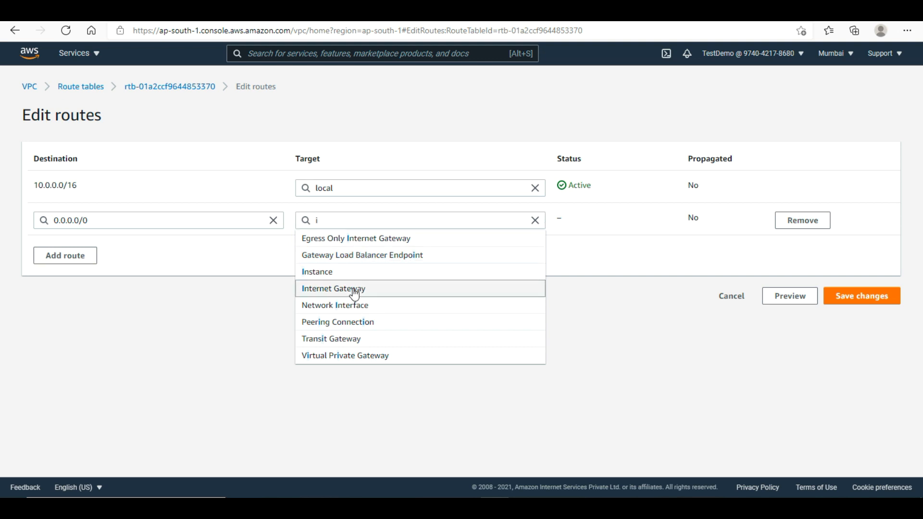
{"action": "key", "text": "BackSpace"}
{"action": "type", "text": "igw-"}
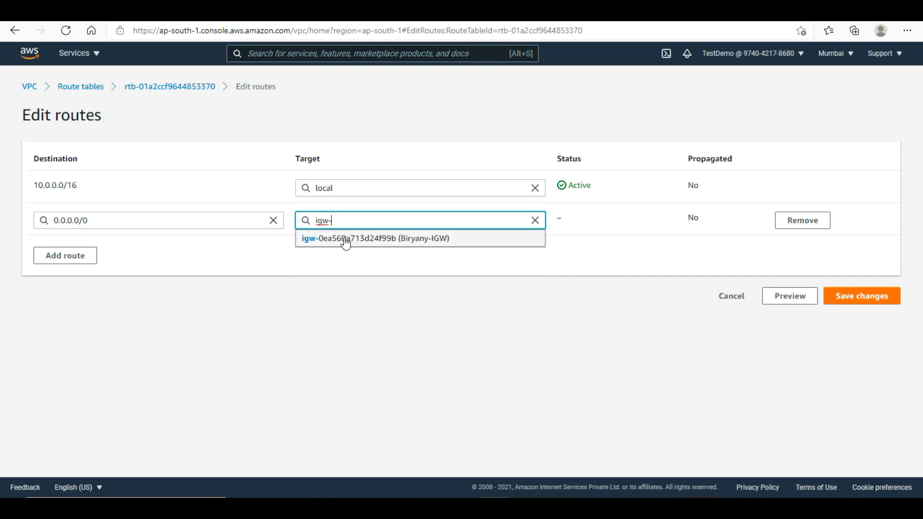
{"action": "left_click", "coordinate": [443, 241]}
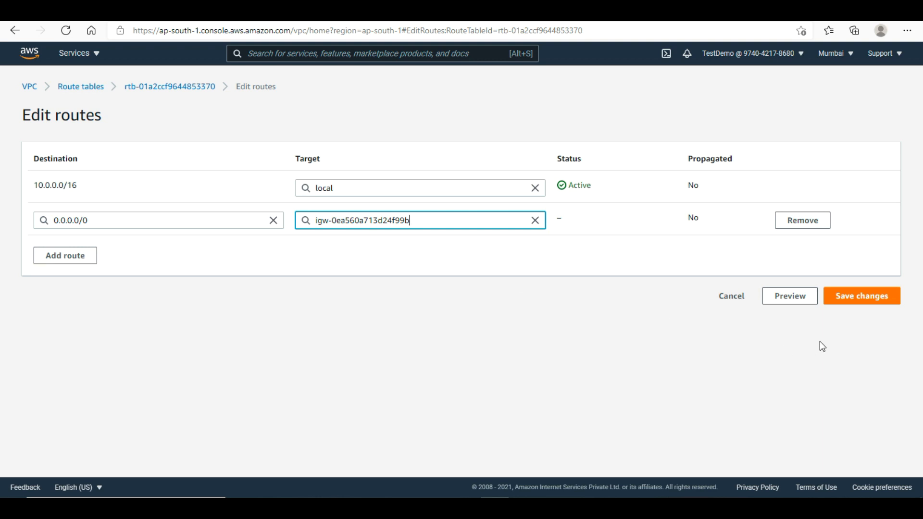
{"action": "left_click", "coordinate": [853, 301]}
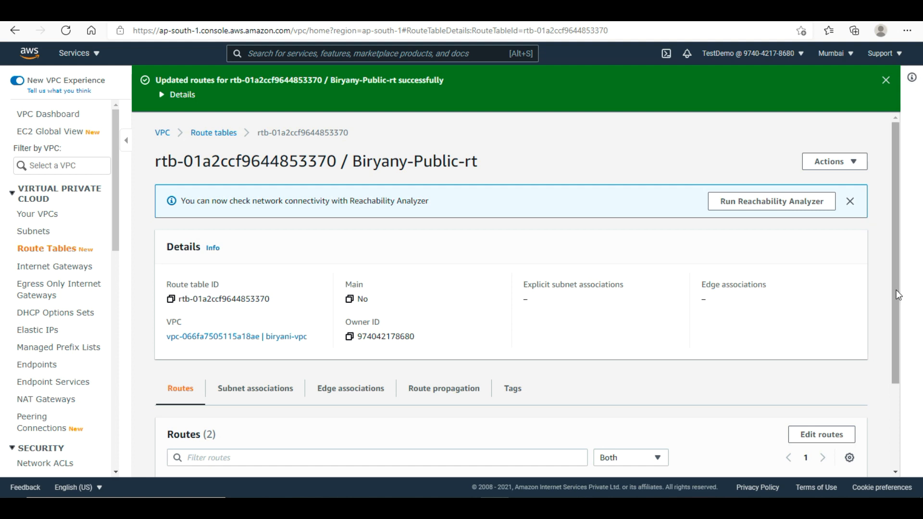
{"action": "left_click", "coordinate": [897, 423]}
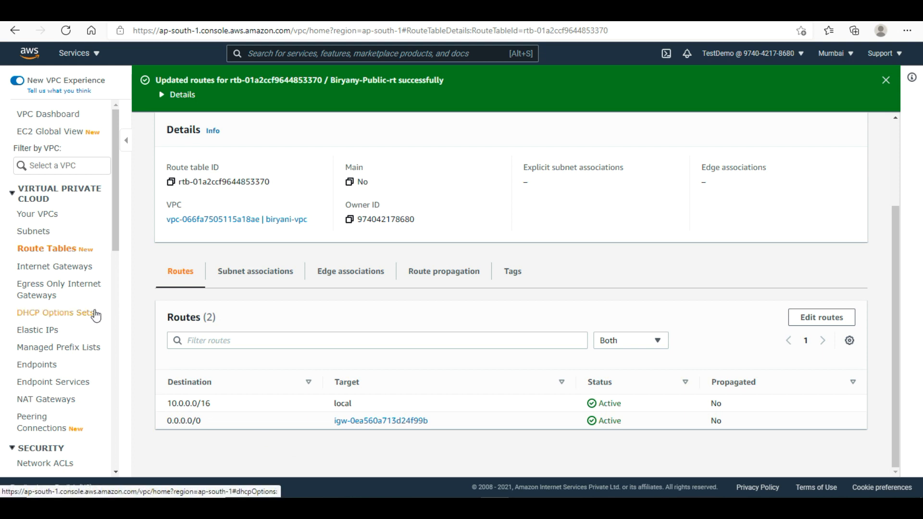
{"action": "left_click", "coordinate": [36, 233]}
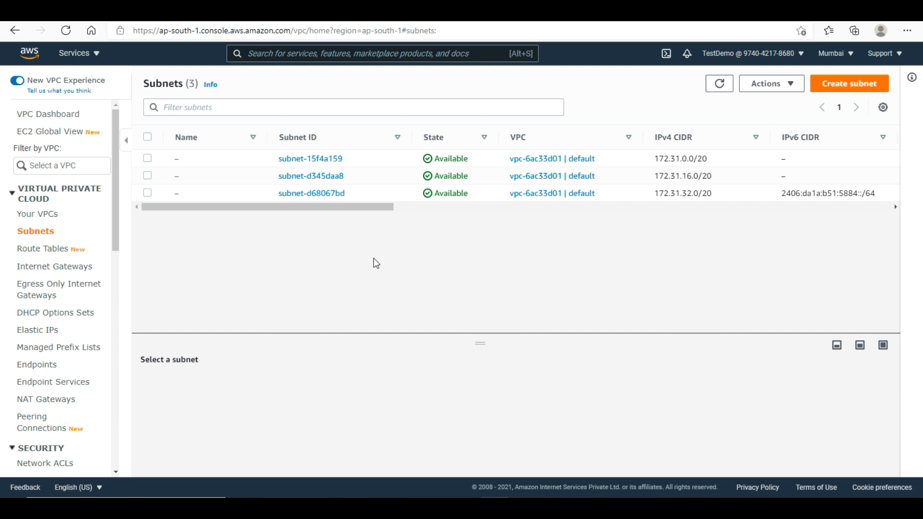
- Start a new subnet in biryani-vpc named biryani-publicsubnet-one
{"action": "left_click", "coordinate": [830, 87]}
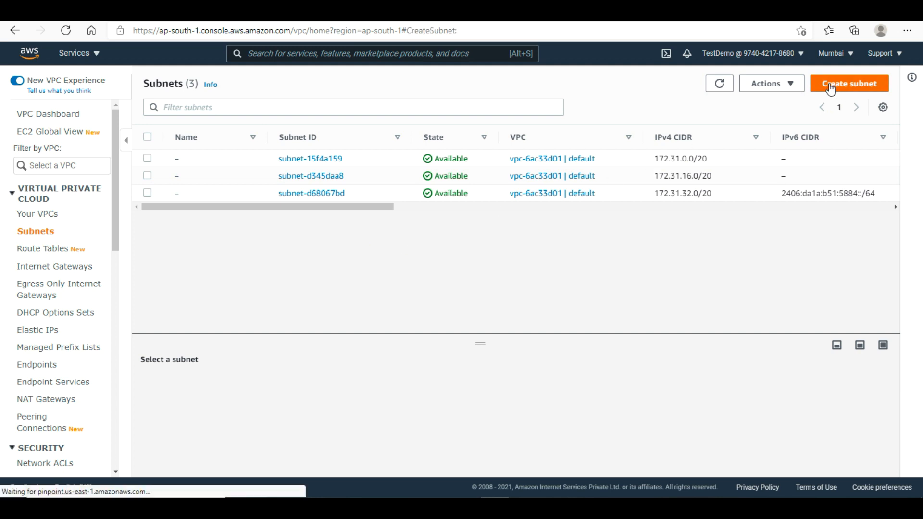
{"action": "left_click", "coordinate": [250, 211]}
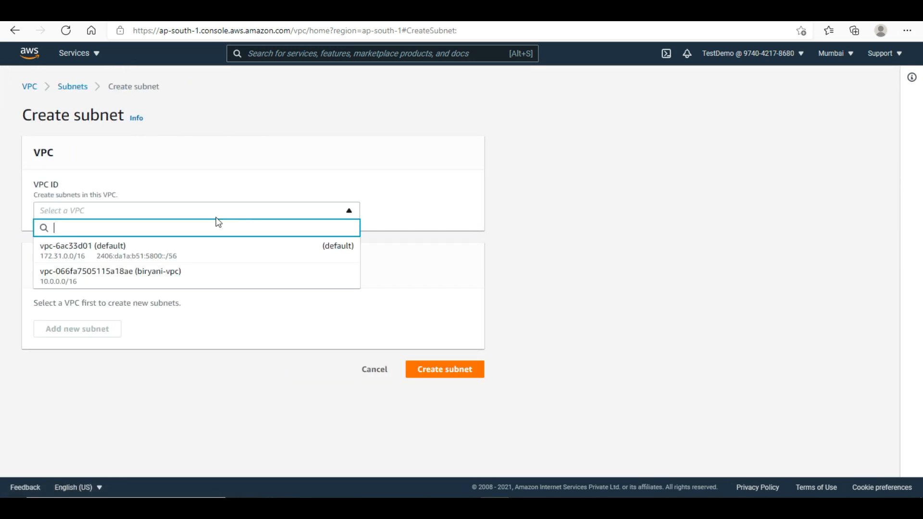
{"action": "left_click", "coordinate": [145, 284]}
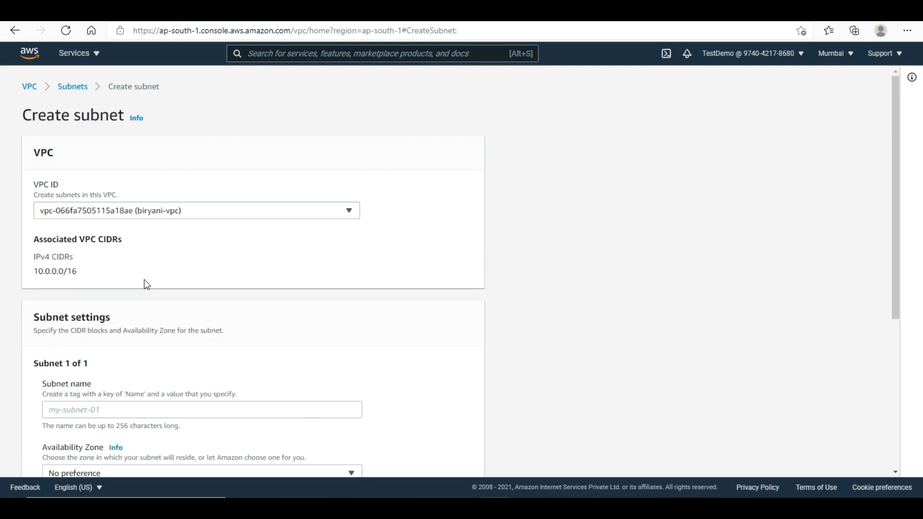
{"action": "left_click_drag", "start_coordinate": [896, 230], "coordinate": [896, 339]}
{"action": "left_click", "coordinate": [287, 232]}
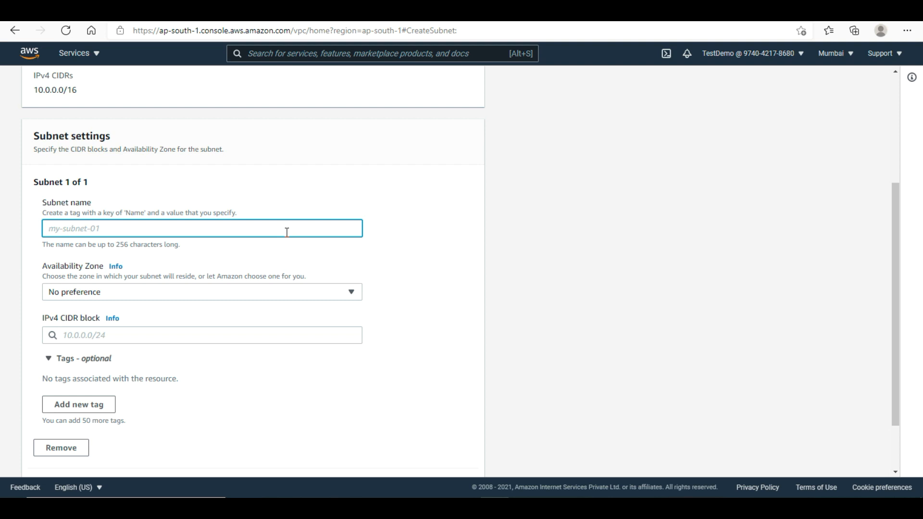
{"action": "type", "text": "birya"}
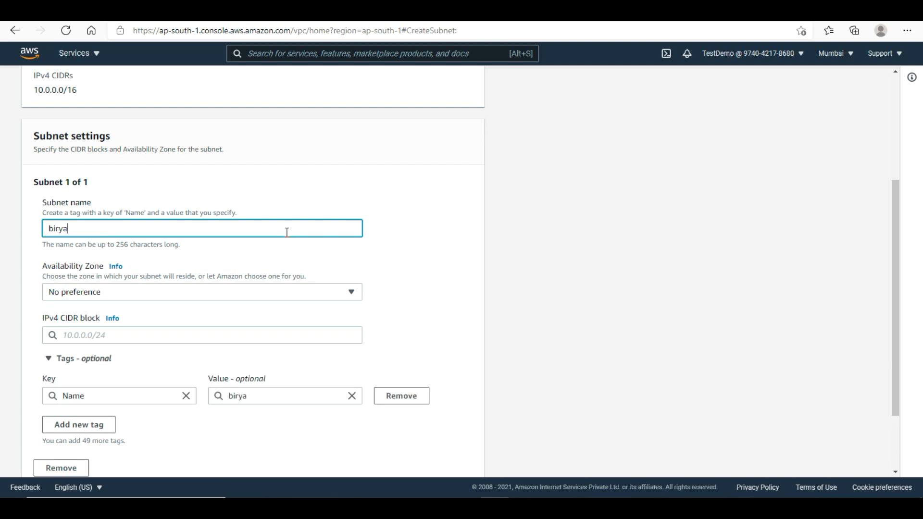
{"action": "type", "text": "ni-publicsubnet"}
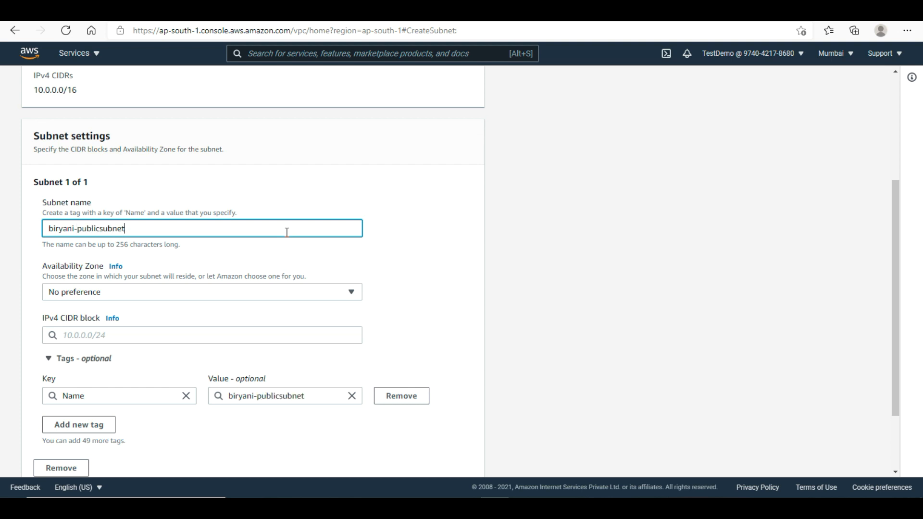
{"action": "type", "text": "-one"}
- Give the subnet CIDR 10.0.1.0/24 in zone ap-south-1a and create it
{"action": "left_click", "coordinate": [194, 332]}
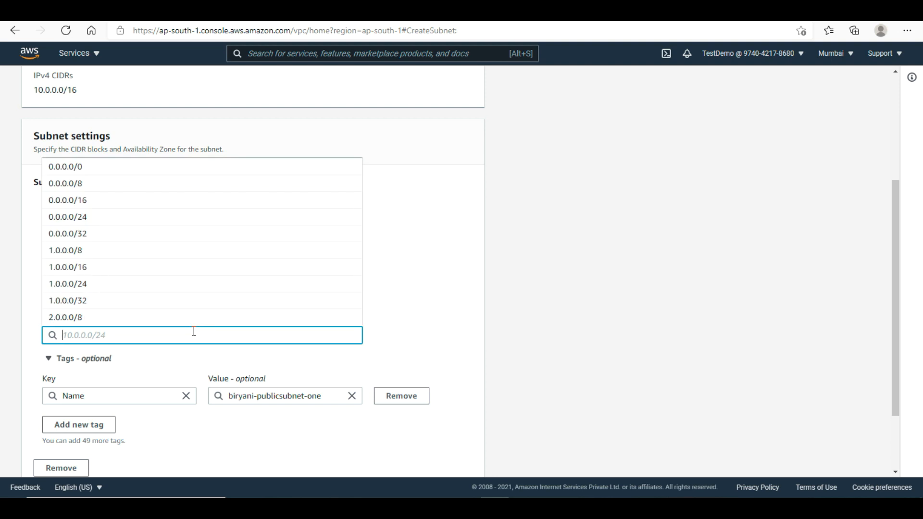
{"action": "type", "text": "10."}
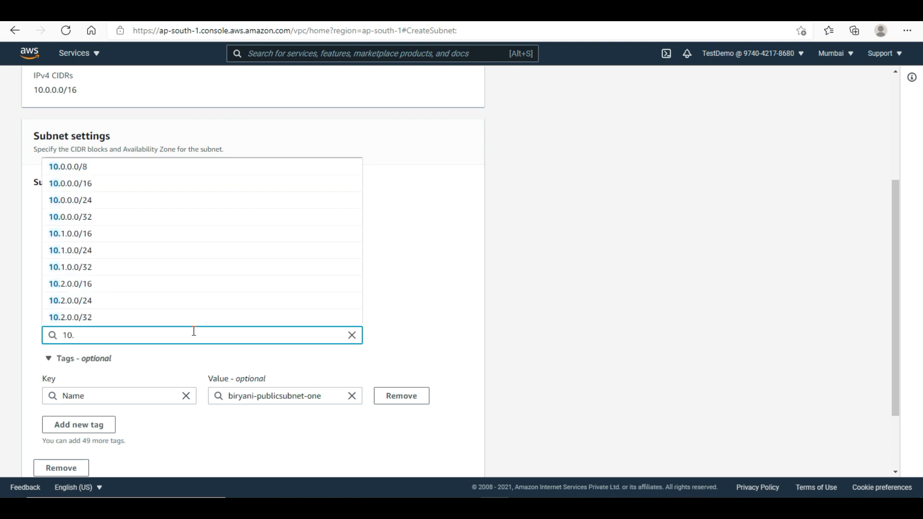
{"action": "type", "text": "0.0"}
{"action": "key", "text": "BackSpace"}
{"action": "type", "text": "1.0"}
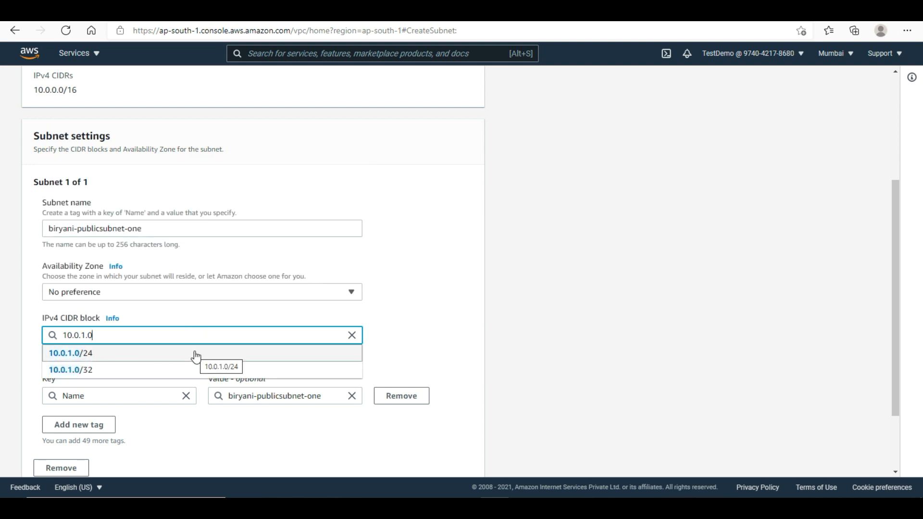
{"action": "left_click", "coordinate": [195, 354]}
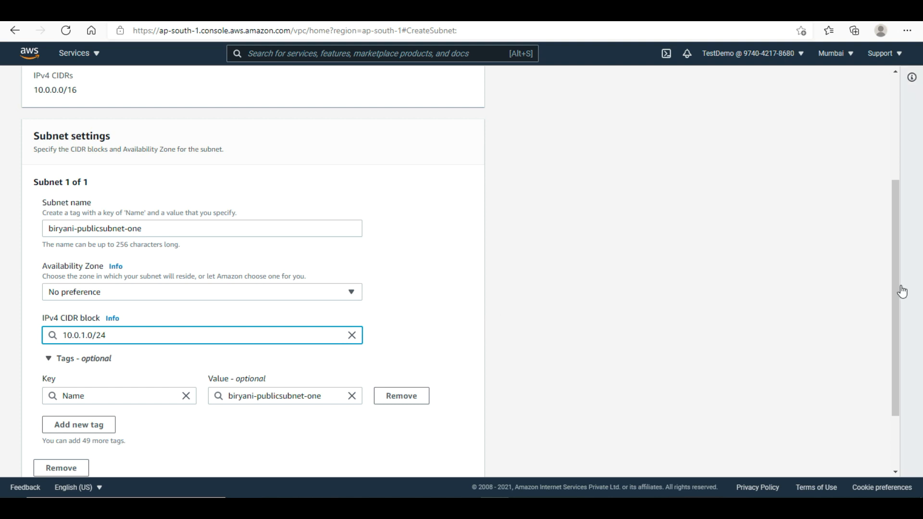
{"action": "left_click_drag", "start_coordinate": [896, 291], "coordinate": [898, 348]}
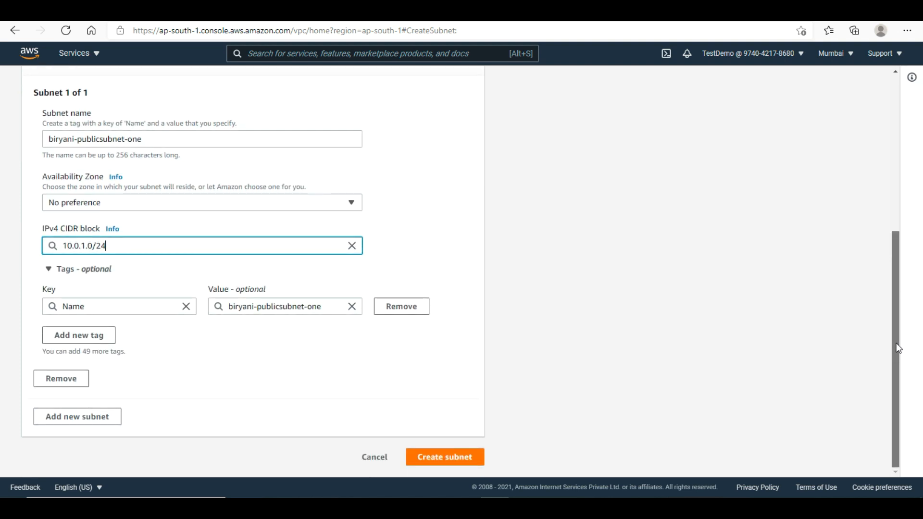
{"action": "left_click", "coordinate": [171, 208]}
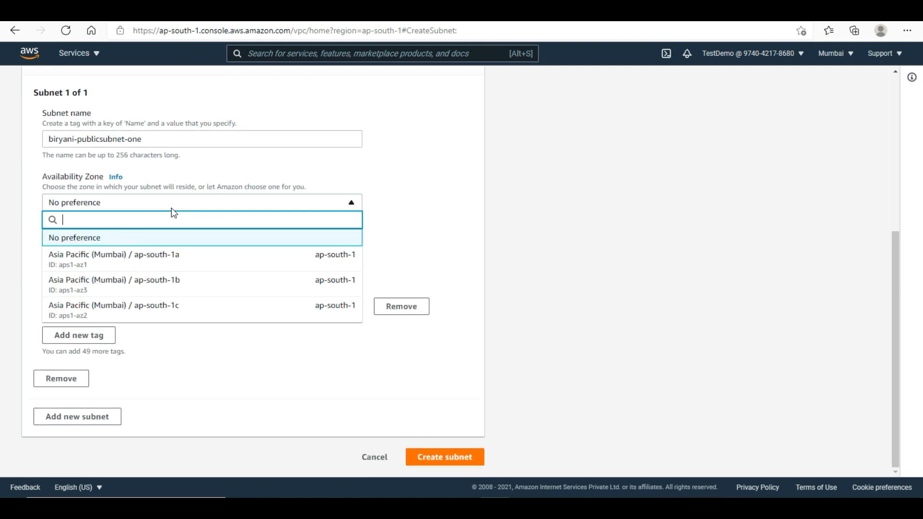
{"action": "left_click", "coordinate": [132, 262]}
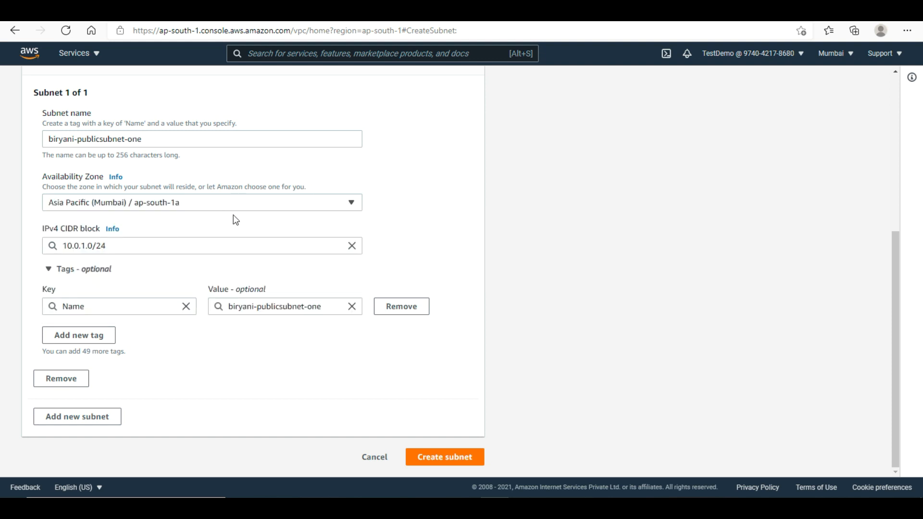
{"action": "left_click", "coordinate": [440, 457]}
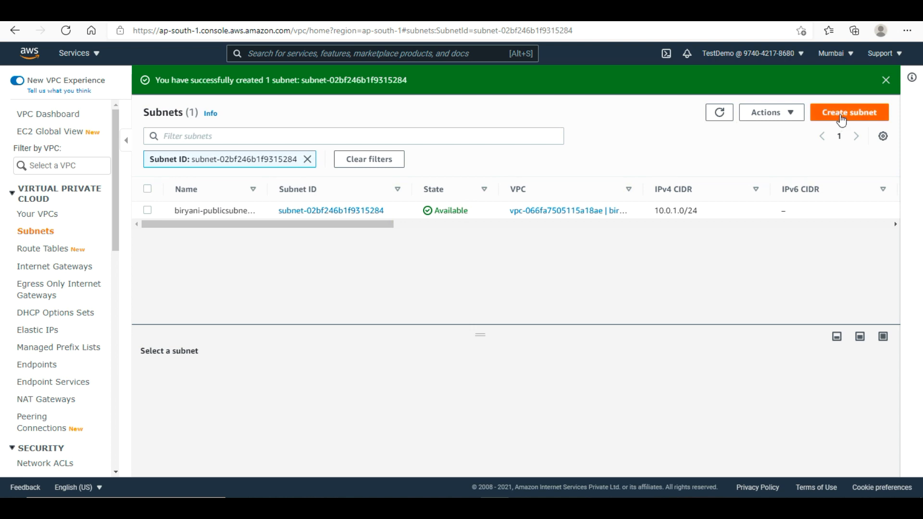
- Start a second subnet in biryani-vpc named Biryani-publicsubnet-two
{"action": "left_click", "coordinate": [842, 118]}
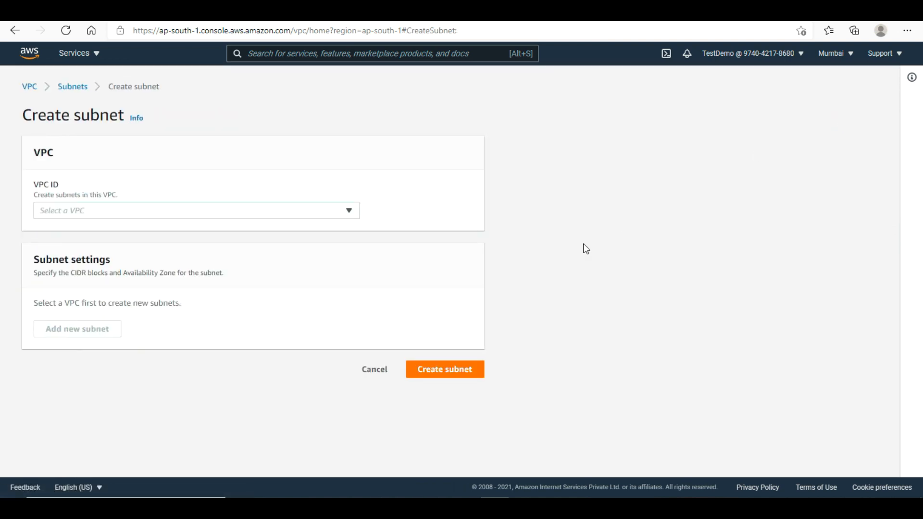
{"action": "left_click", "coordinate": [211, 212]}
{"action": "left_click", "coordinate": [160, 279]}
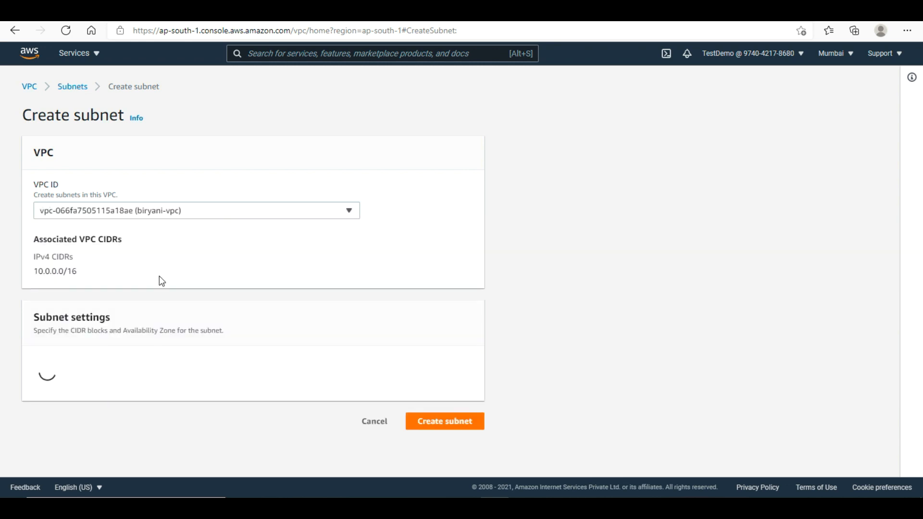
{"action": "left_click", "coordinate": [191, 408]}
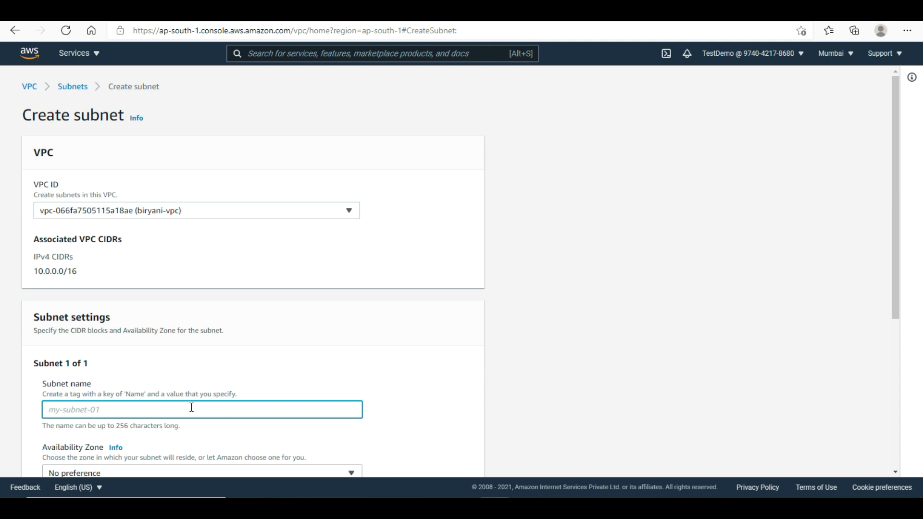
{"action": "type", "text": "Biryani-publicsubnet-"}
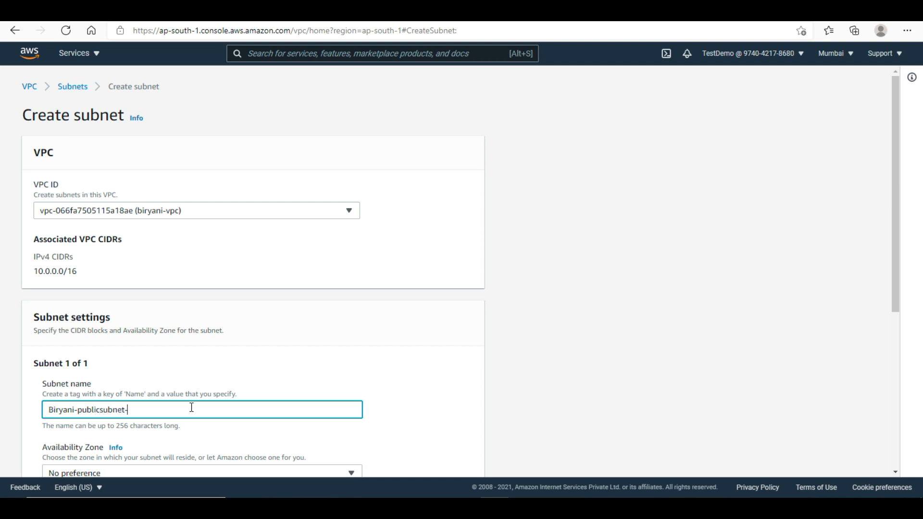
{"action": "type", "text": "two"}
- Put the second subnet in ap-south-1b with CIDR 10.0.2.0/24 and create it
{"action": "left_click_drag", "start_coordinate": [894, 290], "coordinate": [896, 391]}
{"action": "left_click", "coordinate": [295, 337]}
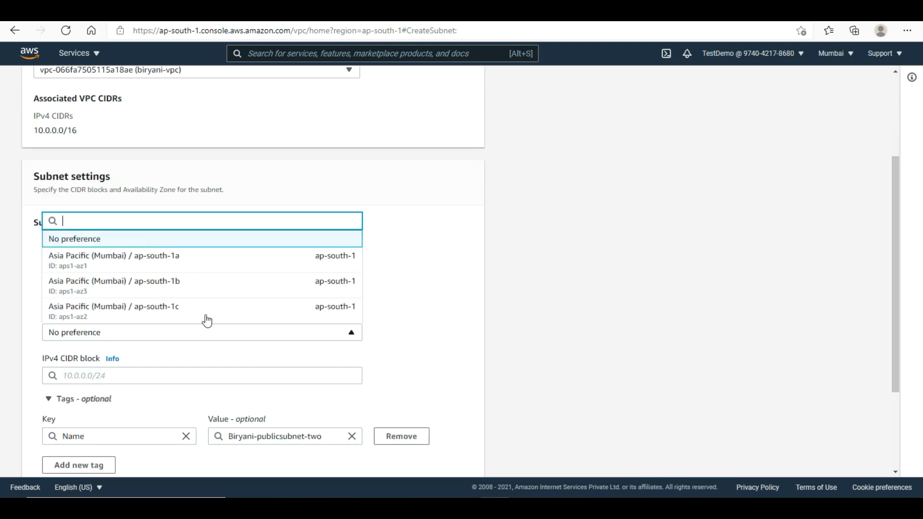
{"action": "left_click", "coordinate": [155, 292]}
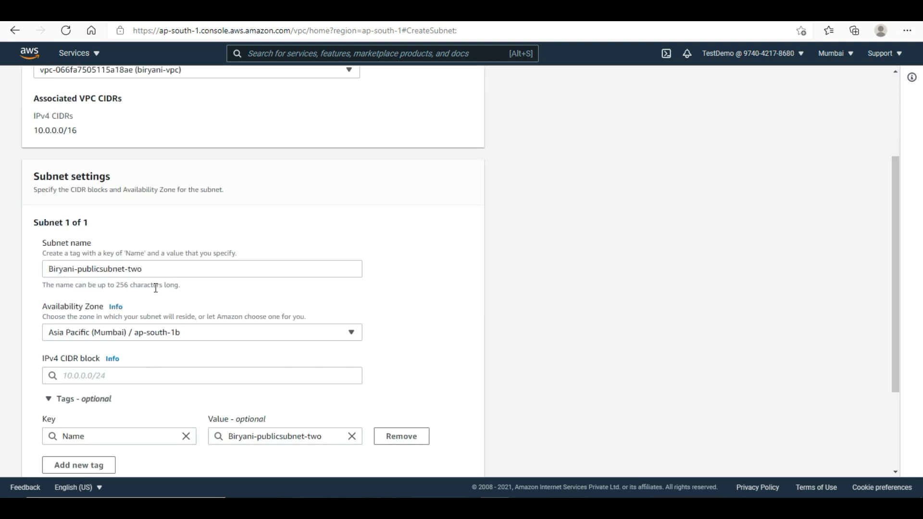
{"action": "left_click", "coordinate": [178, 374]}
{"action": "type", "text": "1.0"}
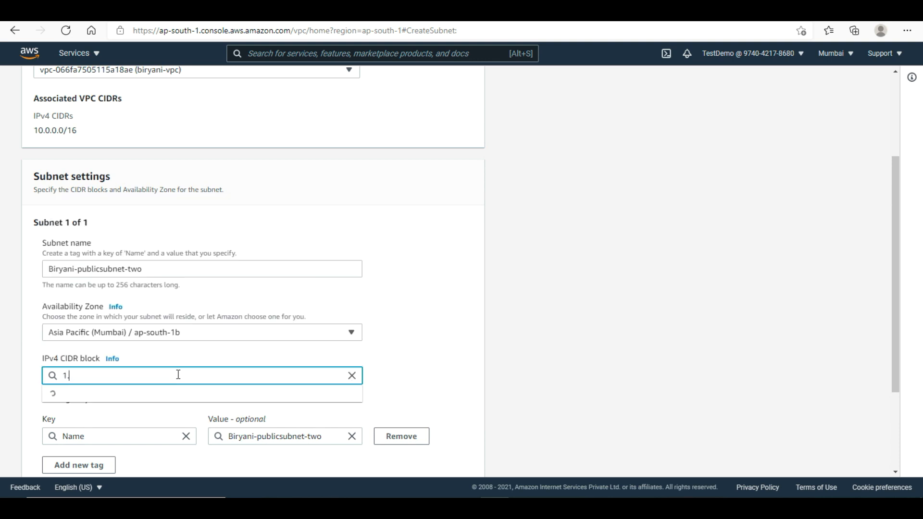
{"action": "key", "text": "BackSpace"}
{"action": "key", "text": "BackSpace"}
{"action": "type", "text": "0.0.2.0"}
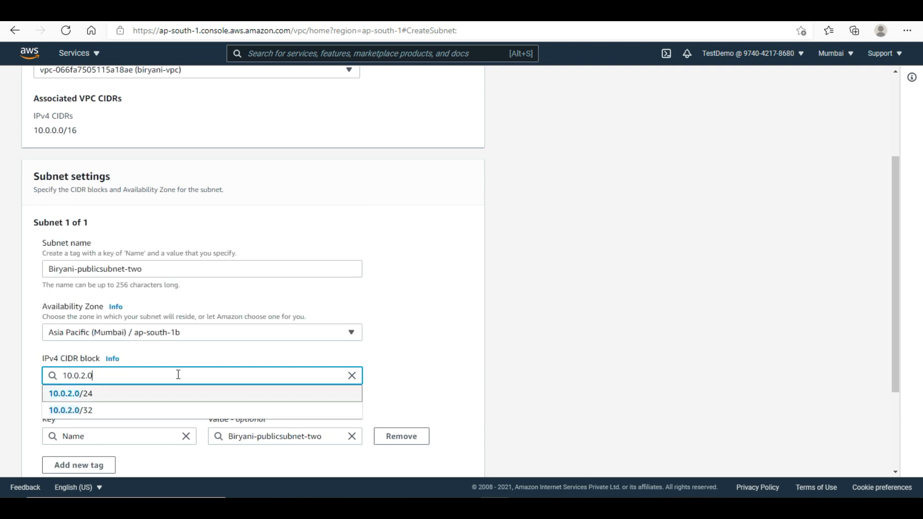
{"action": "left_click", "coordinate": [182, 397]}
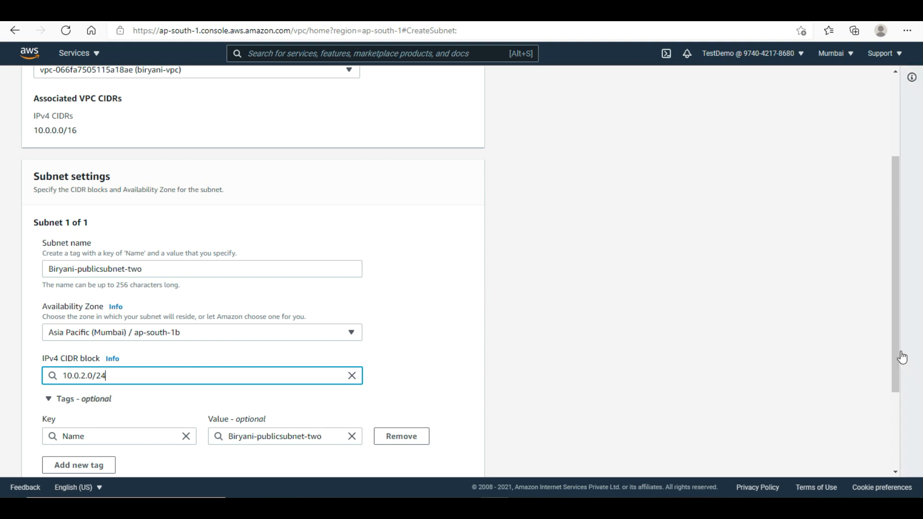
{"action": "left_click_drag", "start_coordinate": [897, 351], "coordinate": [895, 429]}
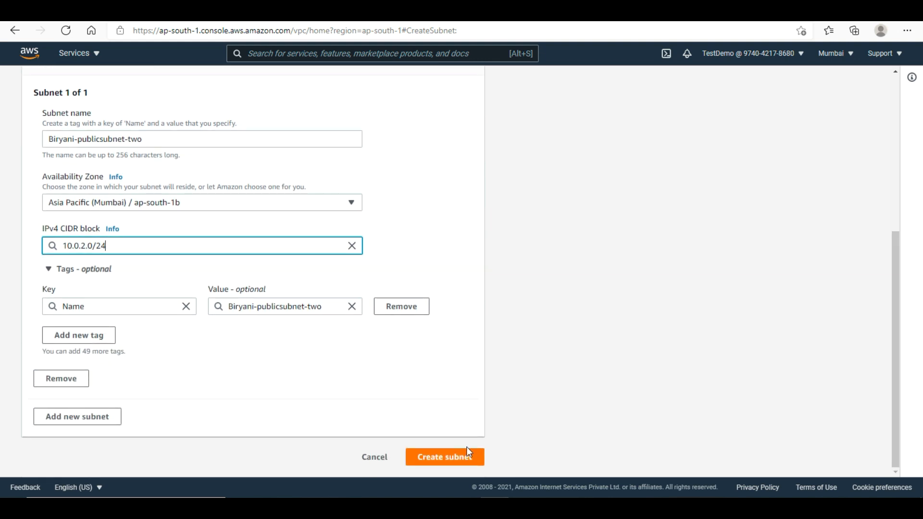
{"action": "left_click", "coordinate": [454, 462]}
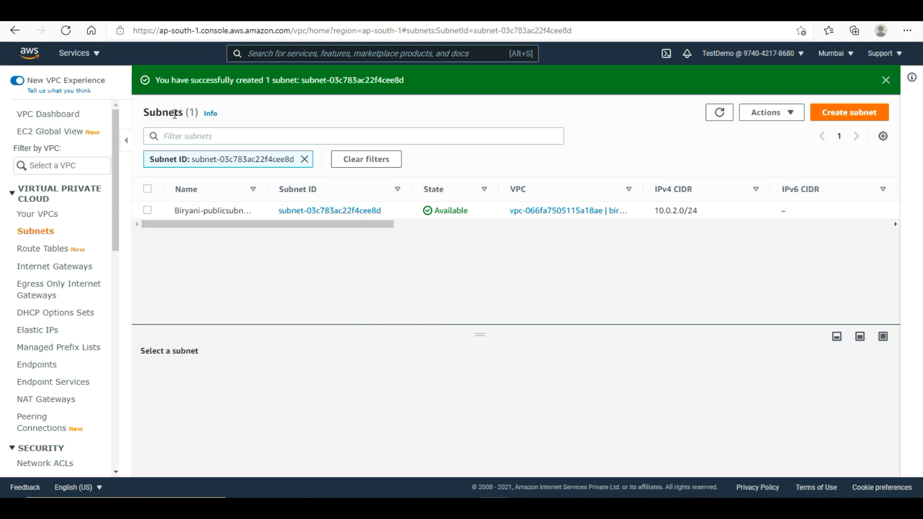
- List all five subnets and show biryani-publicsubnet-one's route table, Default-BiryaniVPC, with only the local 10.0.0.0/16 route
{"action": "left_click", "coordinate": [45, 232]}
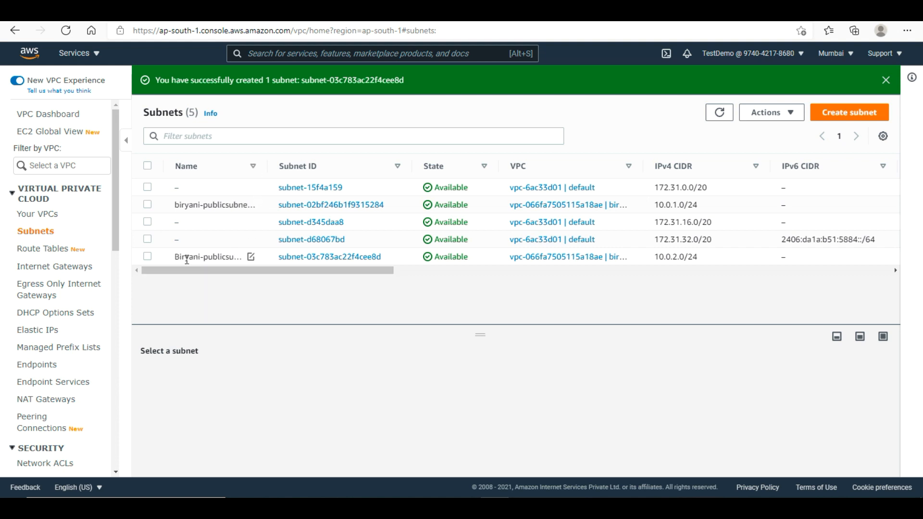
{"action": "left_click", "coordinate": [148, 256]}
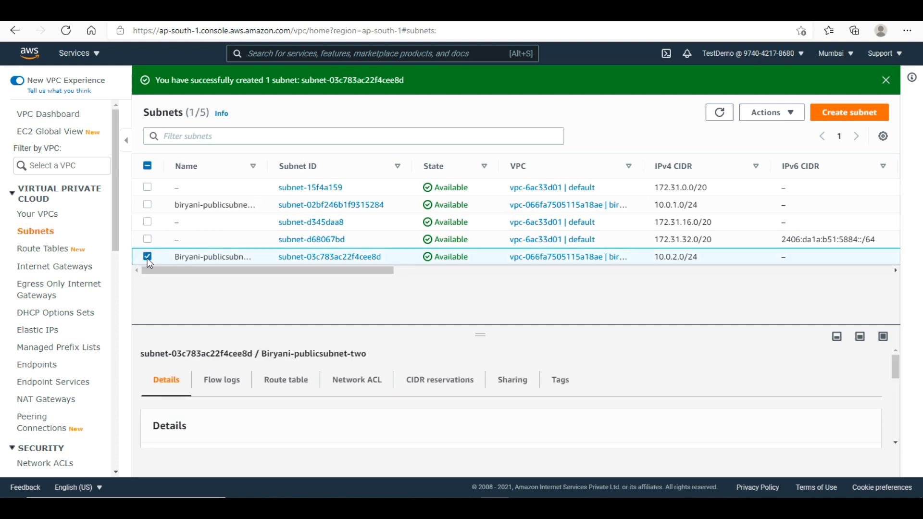
{"action": "left_click", "coordinate": [148, 256]}
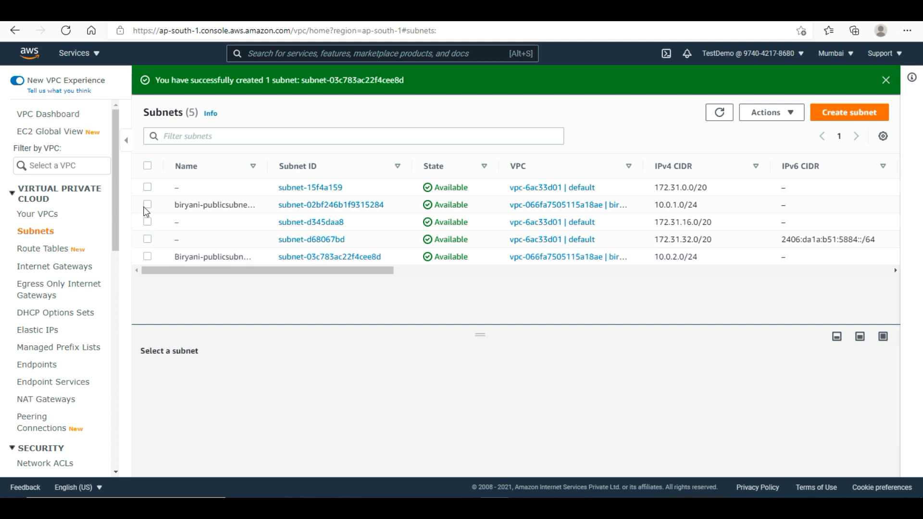
{"action": "left_click", "coordinate": [147, 205]}
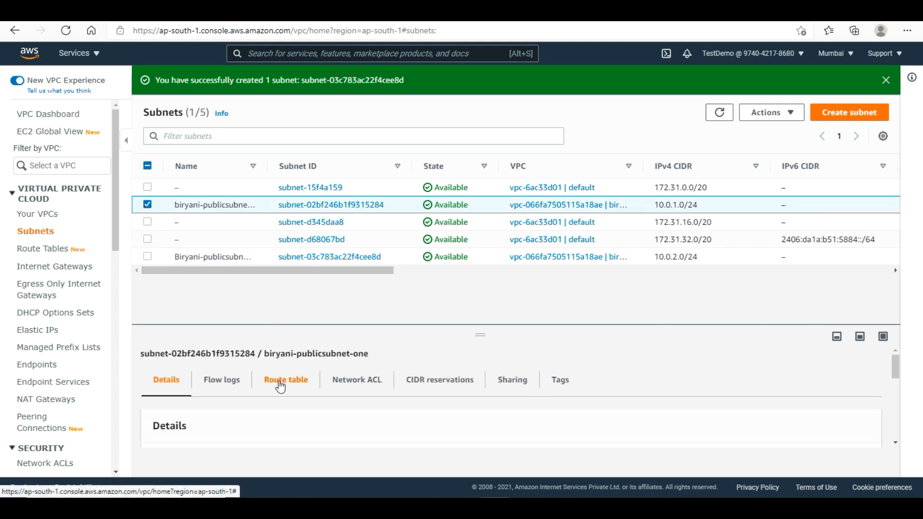
{"action": "left_click", "coordinate": [280, 386]}
{"action": "scroll", "coordinate": [899, 384], "scroll_direction": "down", "scroll_amount": 1}
{"action": "scroll", "coordinate": [898, 383], "scroll_direction": "down", "scroll_amount": 2}
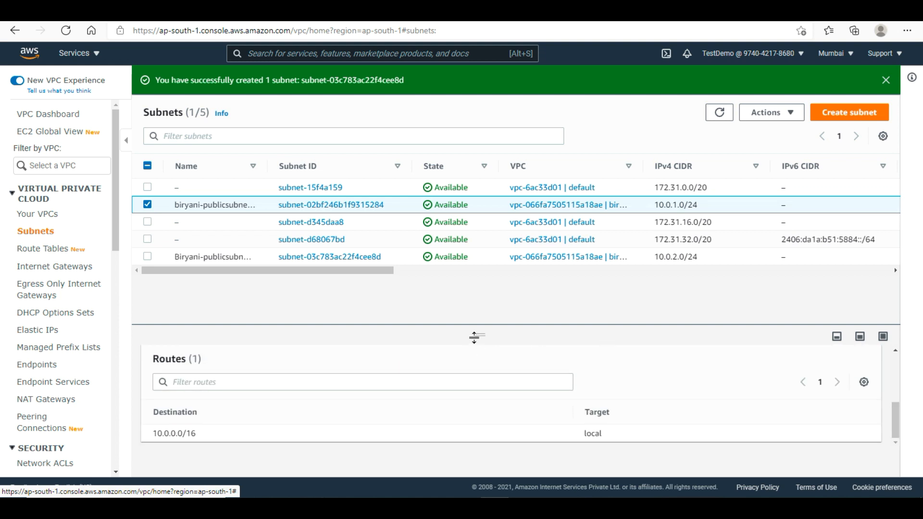
{"action": "left_click_drag", "start_coordinate": [473, 338], "coordinate": [475, 276]}
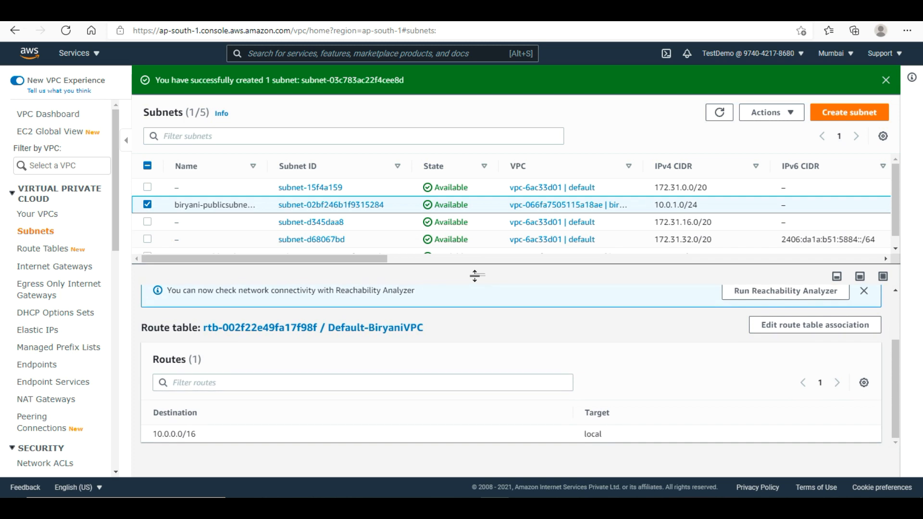
{"action": "mouse_move", "coordinate": [897, 402]}
{"action": "left_mouse_down"}
{"action": "mouse_move", "coordinate": [899, 309]}
{"action": "mouse_move", "coordinate": [901, 418]}
{"action": "left_mouse_up"}
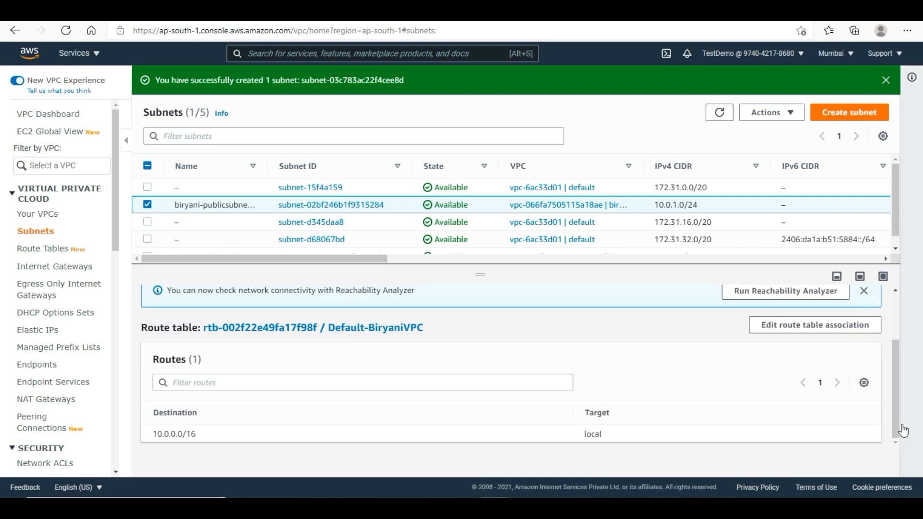
{"action": "left_click", "coordinate": [801, 332]}
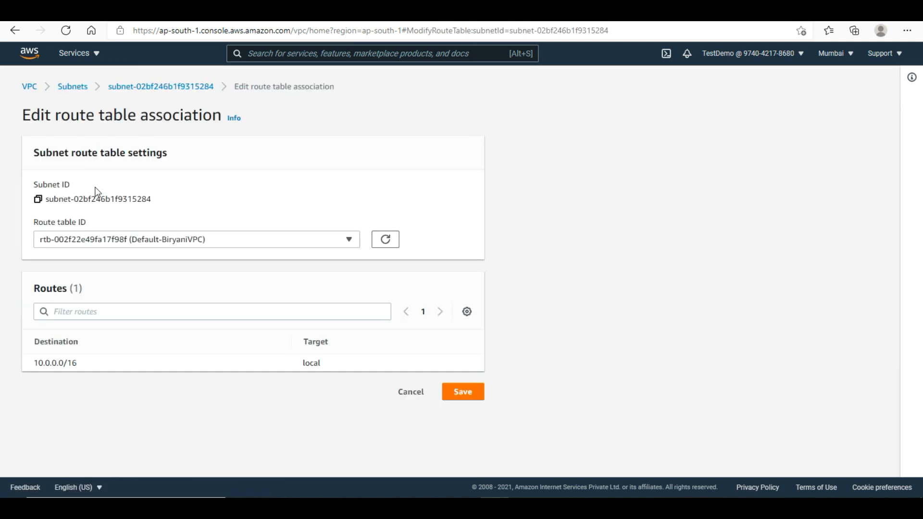
{"action": "left_click", "coordinate": [158, 244]}
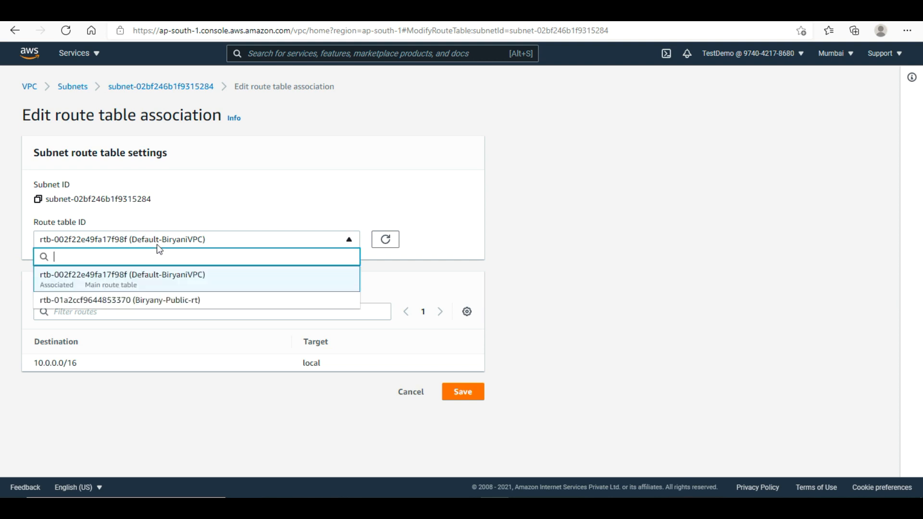
{"action": "left_click", "coordinate": [174, 302]}
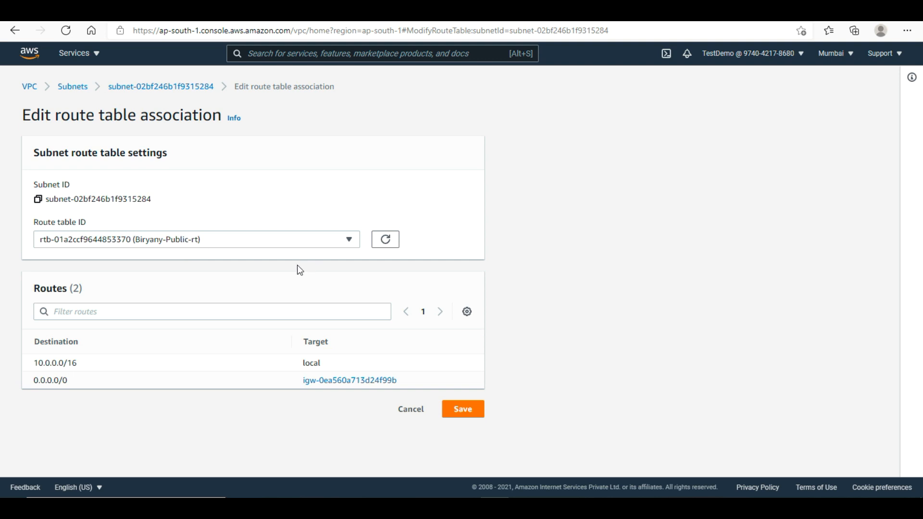
{"action": "left_click_drag", "start_coordinate": [299, 380], "coordinate": [399, 385]}
{"action": "left_click", "coordinate": [578, 383]}
{"action": "left_click", "coordinate": [463, 416]}
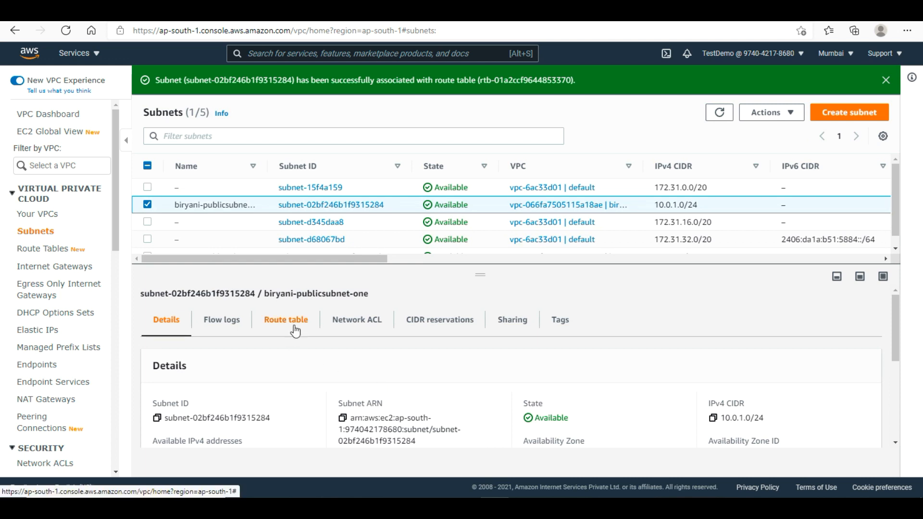
- Confirm biryani-publicsubnet-one now routes 0.0.0.0/0 to the internet gateway, then deselect it
{"action": "left_click", "coordinate": [293, 330]}
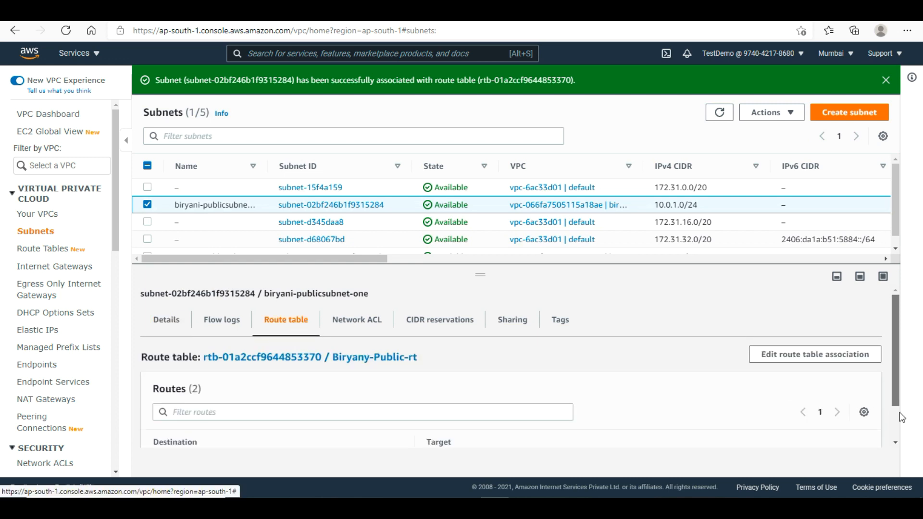
{"action": "left_click", "coordinate": [897, 429]}
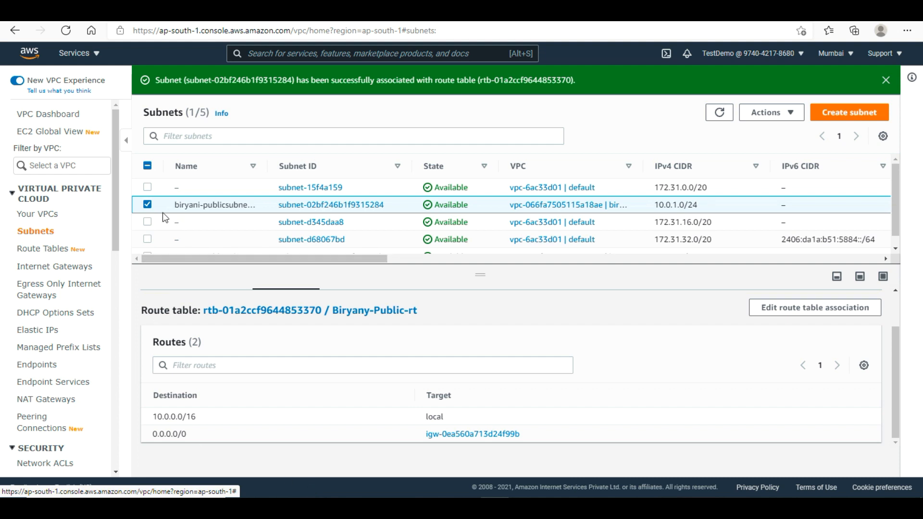
{"action": "left_click", "coordinate": [147, 205]}
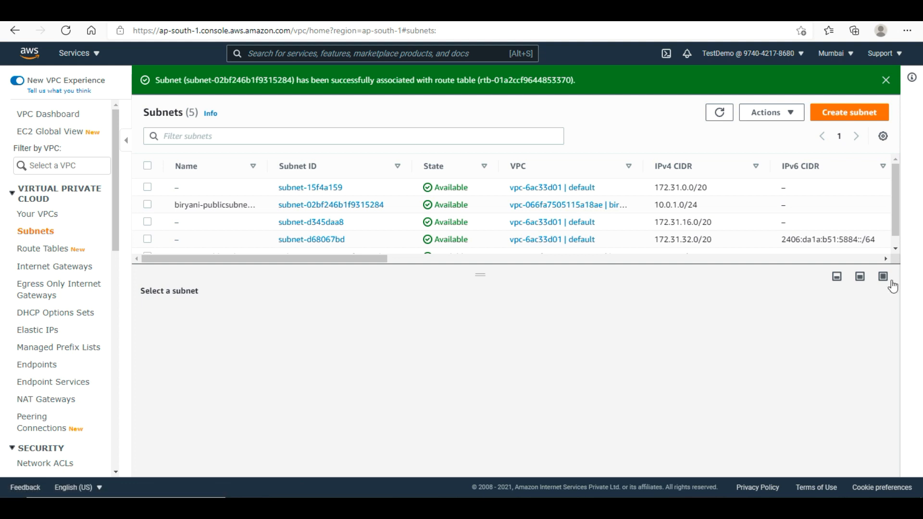
- Associate Biryani-publicsubnet-two with route table Biryany-Public-rt and save
{"action": "scroll", "coordinate": [502, 260], "scroll_direction": "down", "scroll_amount": 1}
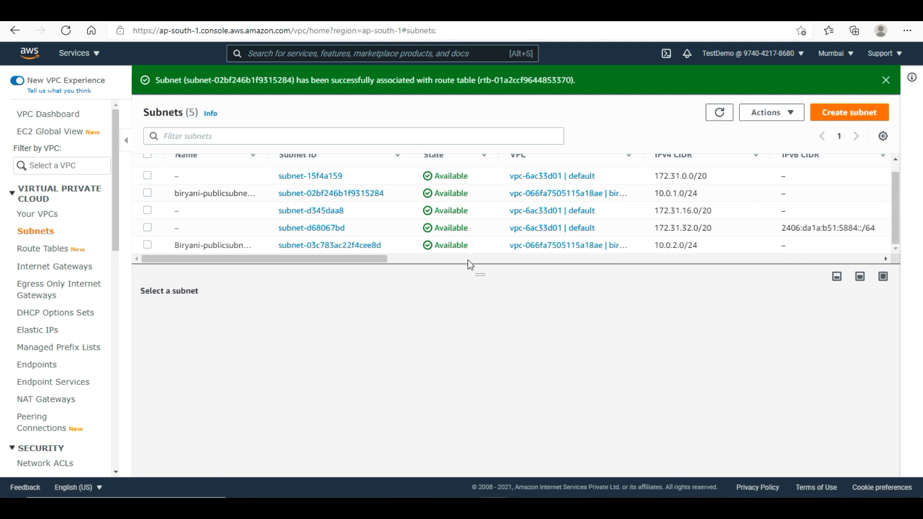
{"action": "left_click", "coordinate": [147, 246]}
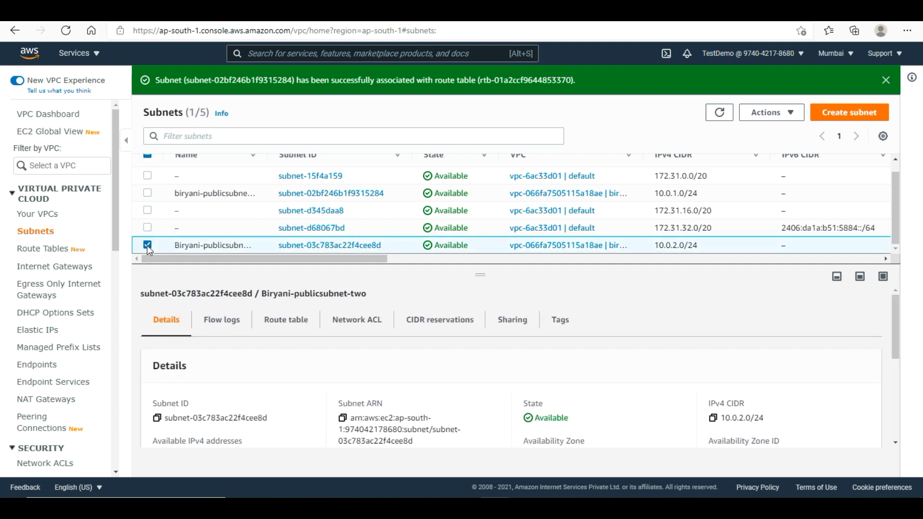
{"action": "left_click", "coordinate": [286, 322]}
{"action": "left_click", "coordinate": [826, 356]}
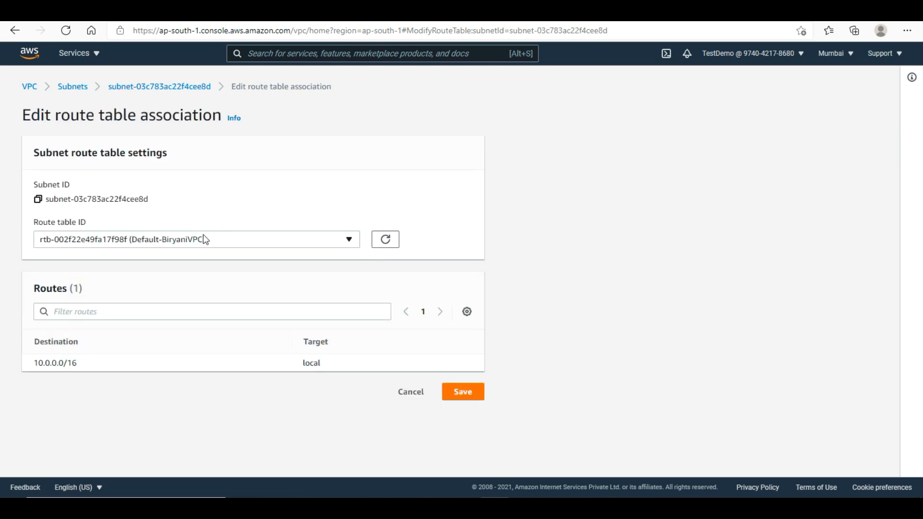
{"action": "left_click", "coordinate": [197, 239]}
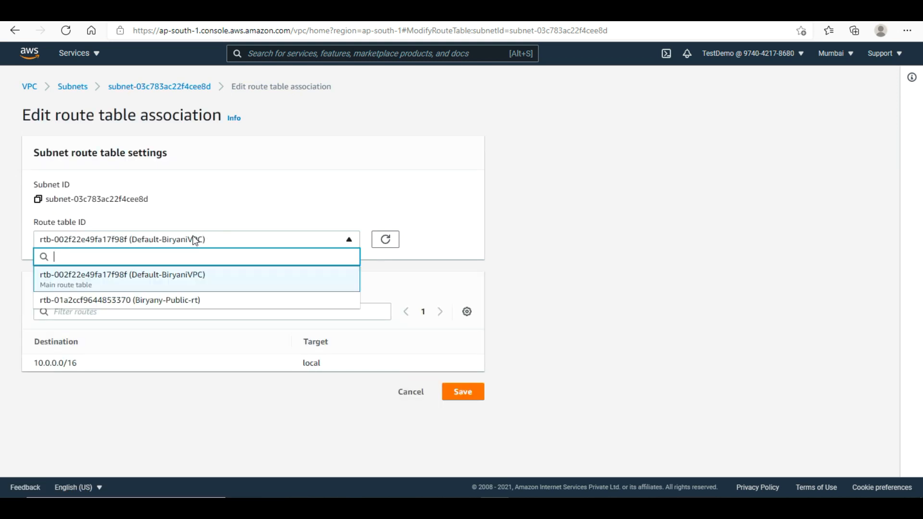
{"action": "left_click", "coordinate": [153, 300]}
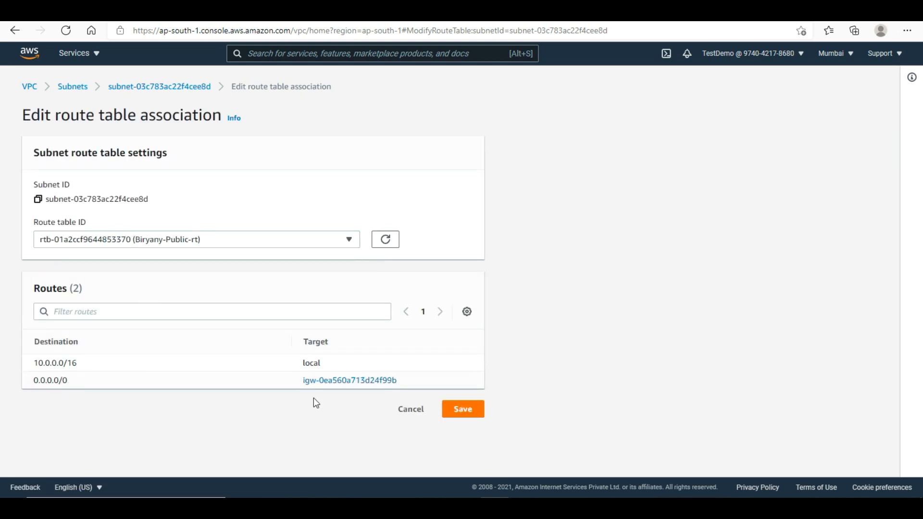
{"action": "left_click", "coordinate": [472, 413]}
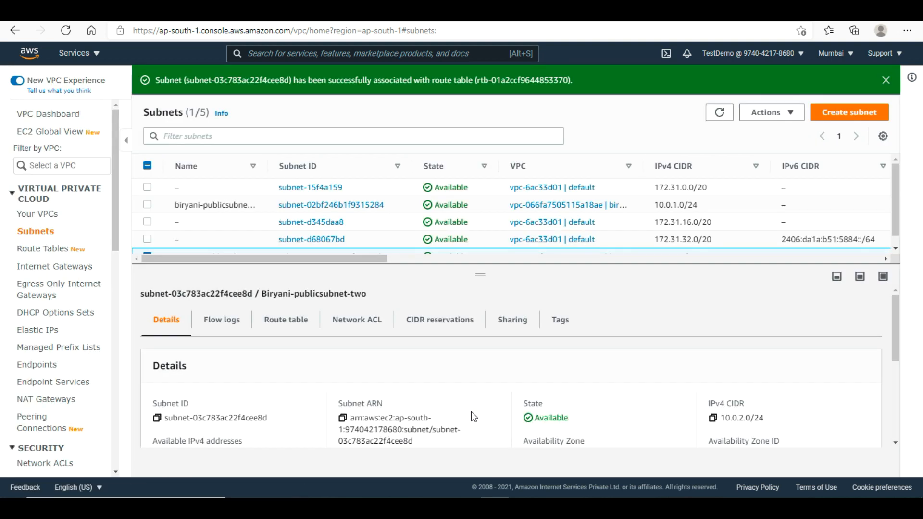
- Check Biryani-publicsubnet-two's updated routes and start a new subnet
{"action": "left_click", "coordinate": [285, 323]}
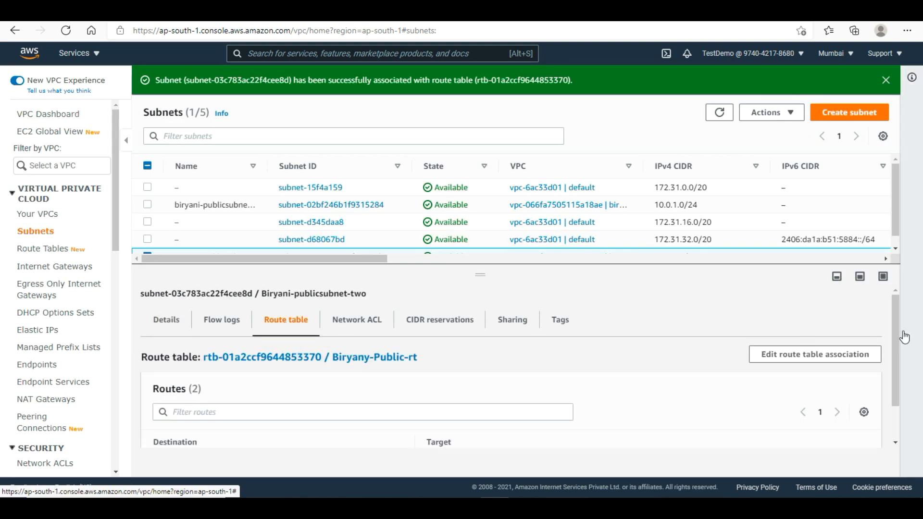
{"action": "scroll", "coordinate": [895, 337], "scroll_direction": "down", "scroll_amount": 1}
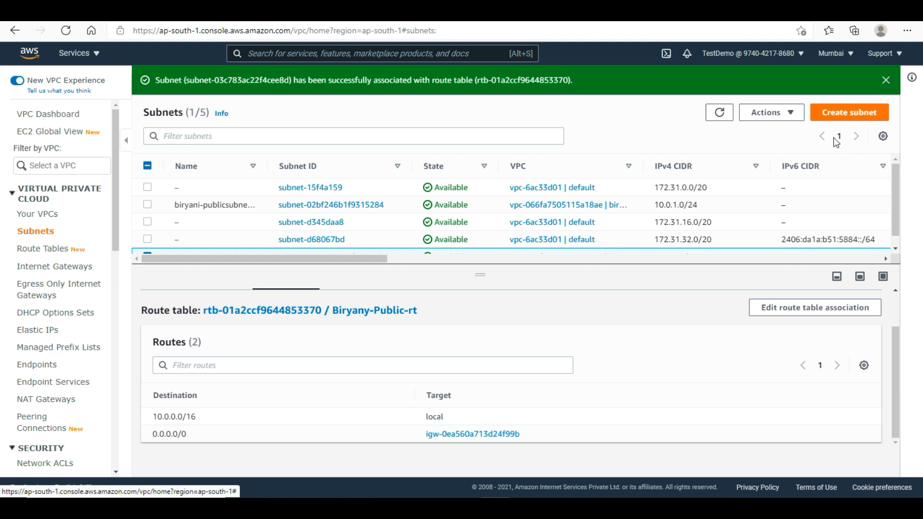
{"action": "left_click", "coordinate": [855, 111]}
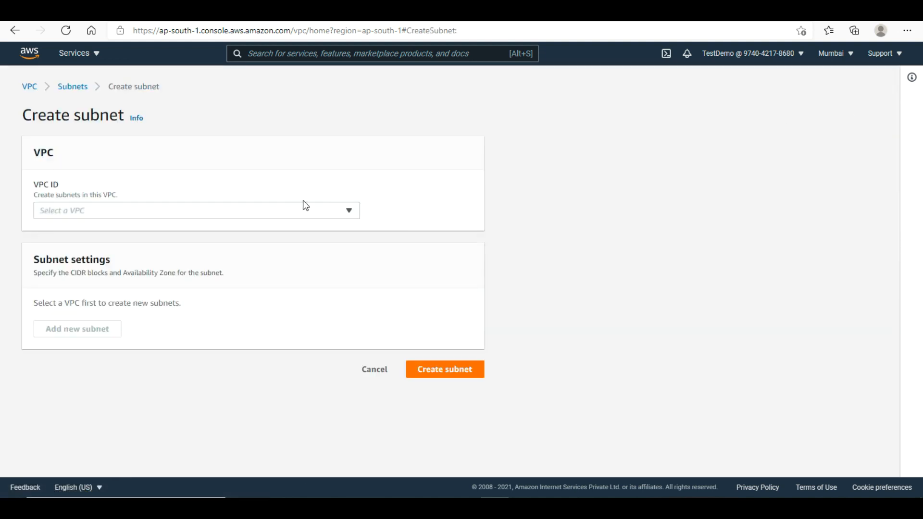
- In biryani-vpc, define subnet biryani-privatesubnet-one with IPv4 CIDR 10.0.3.0/24
{"action": "left_click", "coordinate": [287, 209]}
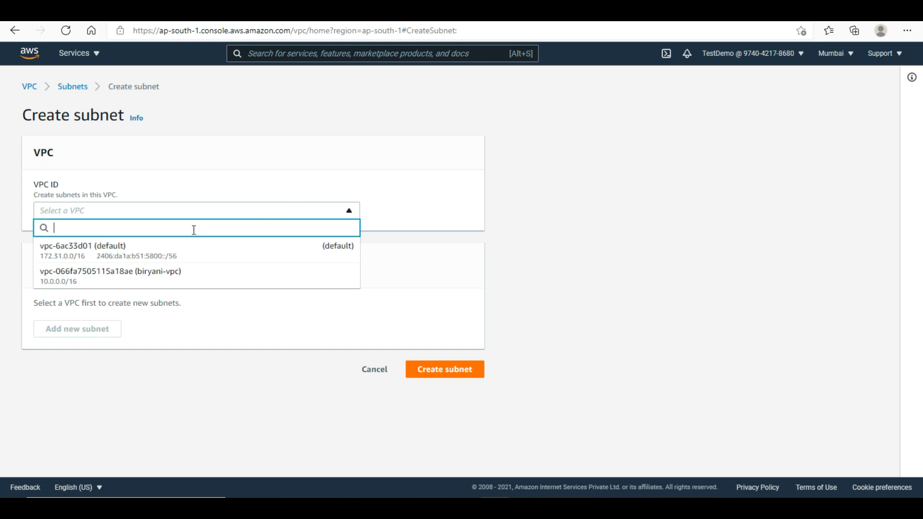
{"action": "left_click", "coordinate": [148, 280]}
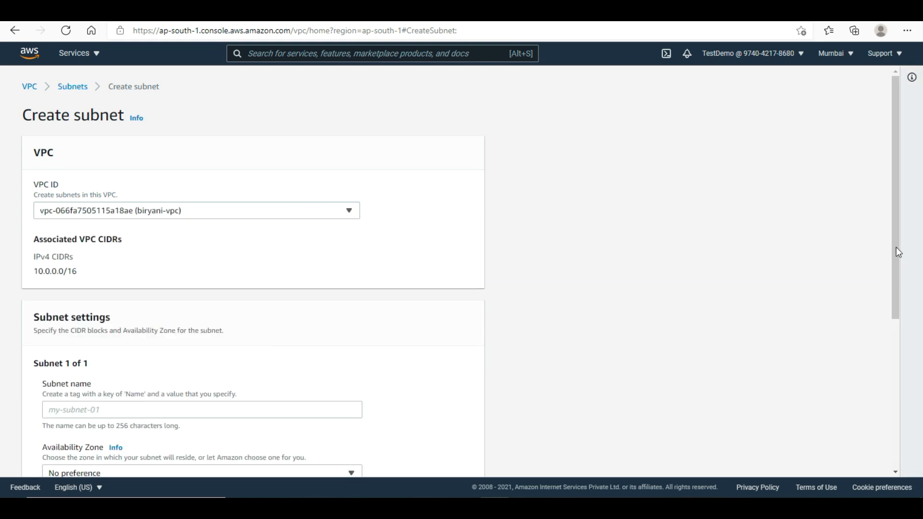
{"action": "left_click_drag", "start_coordinate": [895, 251], "coordinate": [892, 372]}
{"action": "left_click", "coordinate": [297, 194]}
{"action": "type", "text": "birya"}
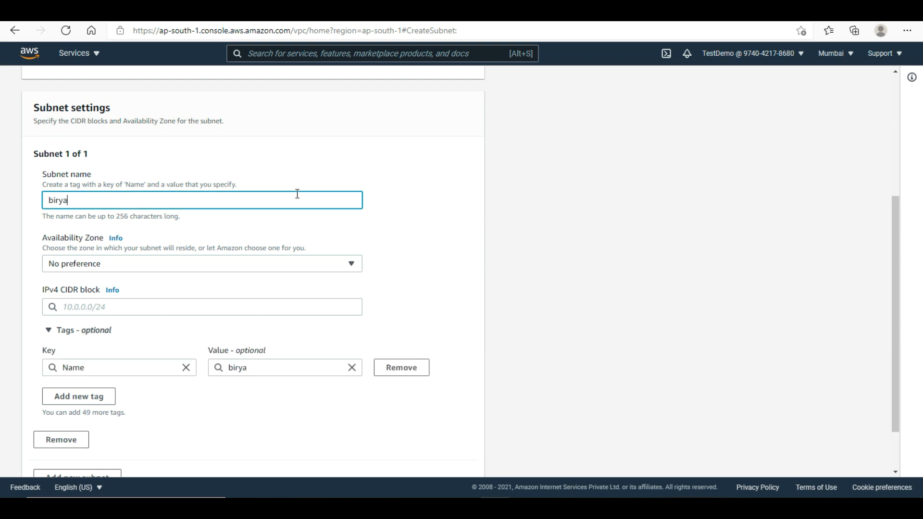
{"action": "type", "text": "ni-privatesubnet"}
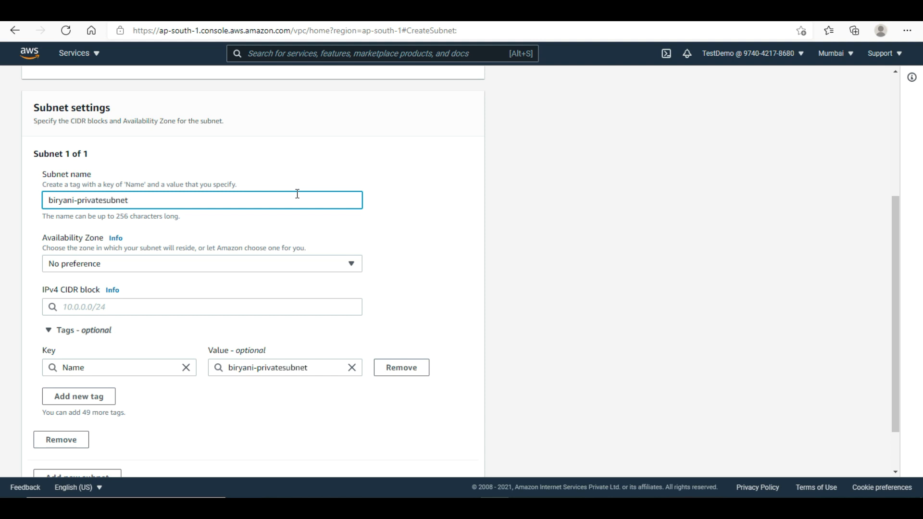
{"action": "type", "text": "-one"}
{"action": "left_click", "coordinate": [147, 300]}
{"action": "type", "text": "10.0."}
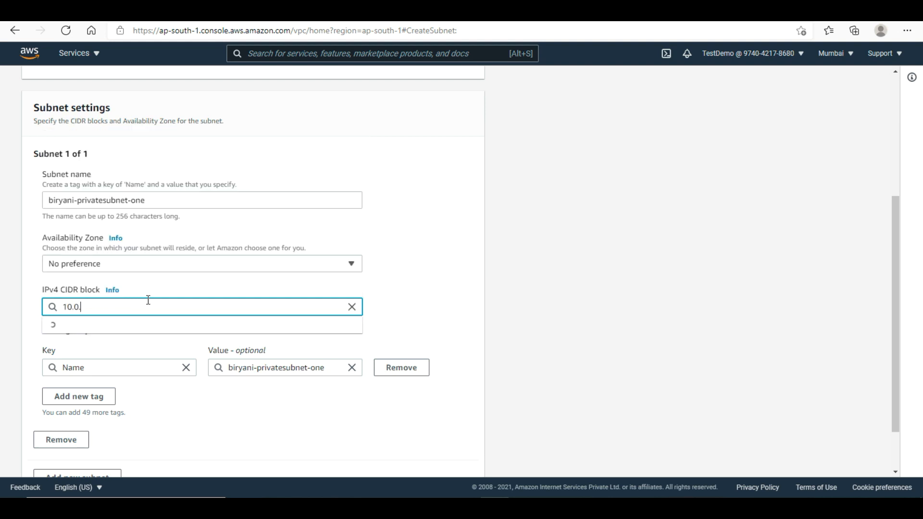
{"action": "type", "text": "3"}
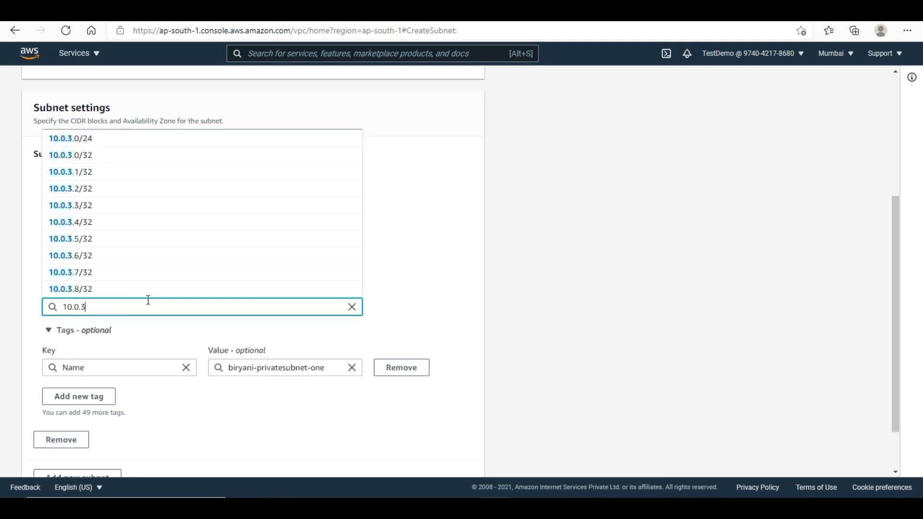
{"action": "left_click", "coordinate": [107, 141]}
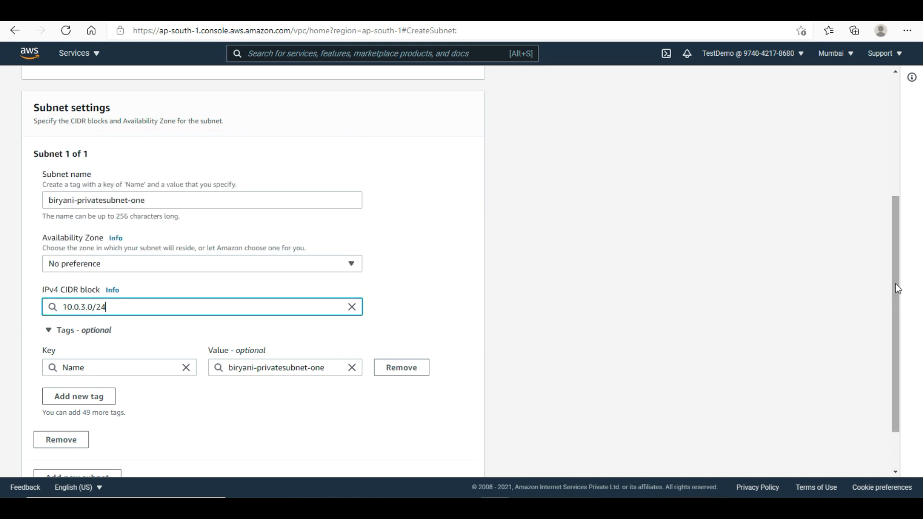
- Create the biryani-privatesubnet-one subnet and open a fresh subnet form
{"action": "left_click_drag", "start_coordinate": [897, 288], "coordinate": [894, 368]}
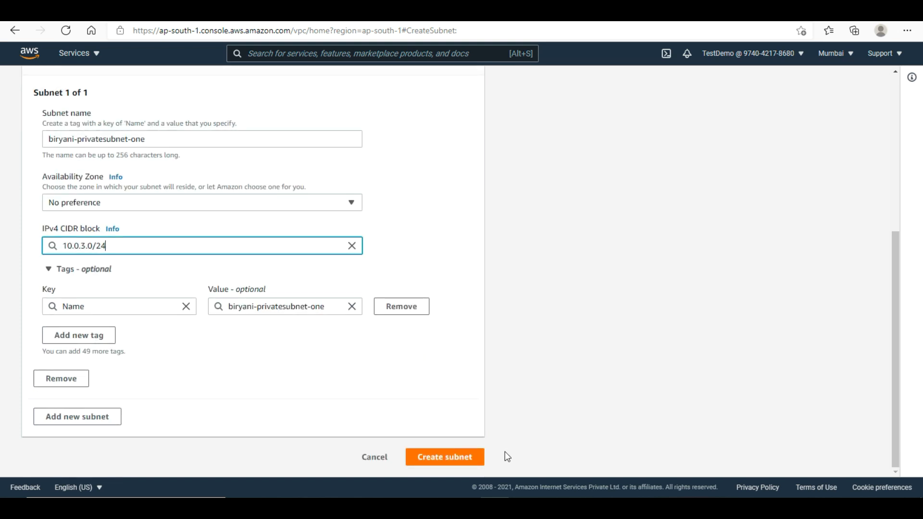
{"action": "left_click", "coordinate": [445, 459]}
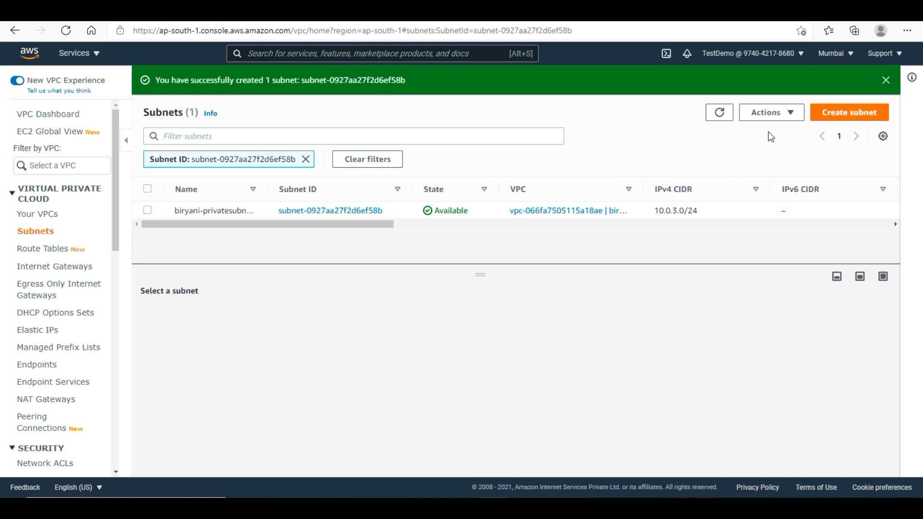
{"action": "left_click", "coordinate": [841, 119]}
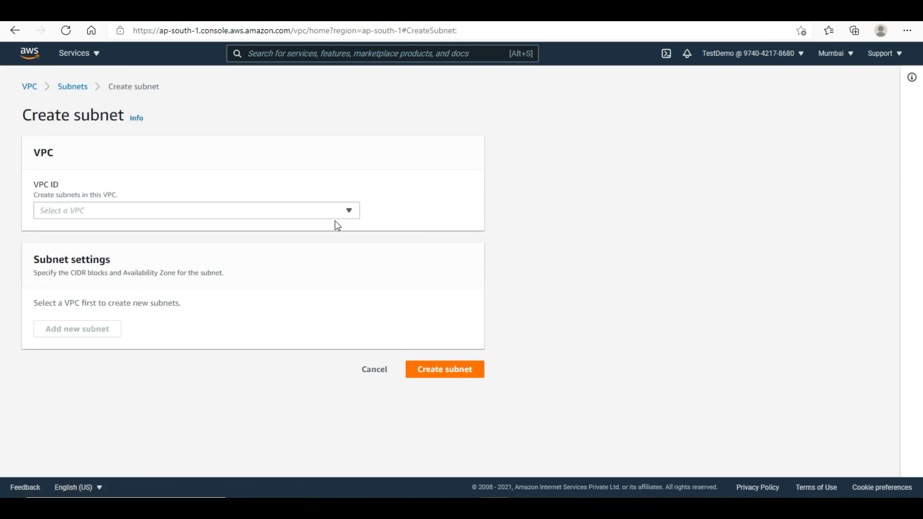
- Place the new subnet in biryani-vpc and name it biryany-privatesubnet-two
{"action": "left_click", "coordinate": [293, 212]}
{"action": "left_click", "coordinate": [169, 279]}
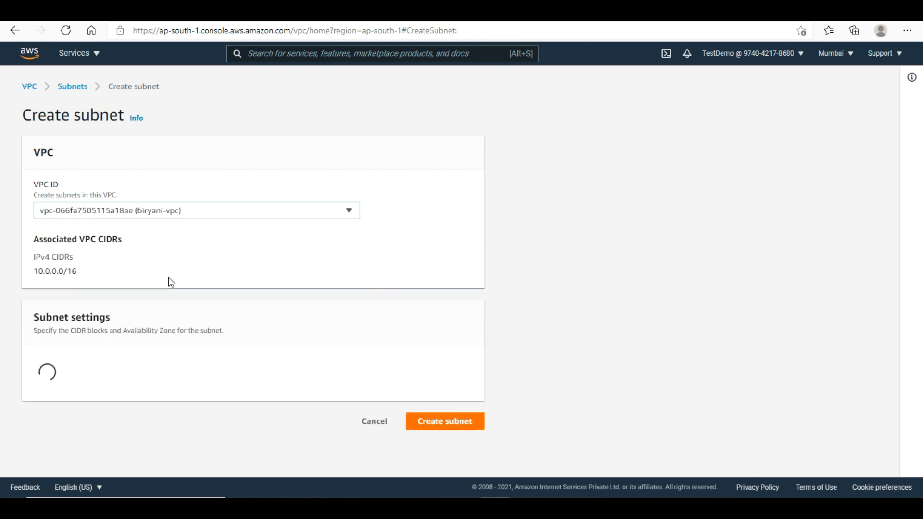
{"action": "left_click", "coordinate": [135, 409]}
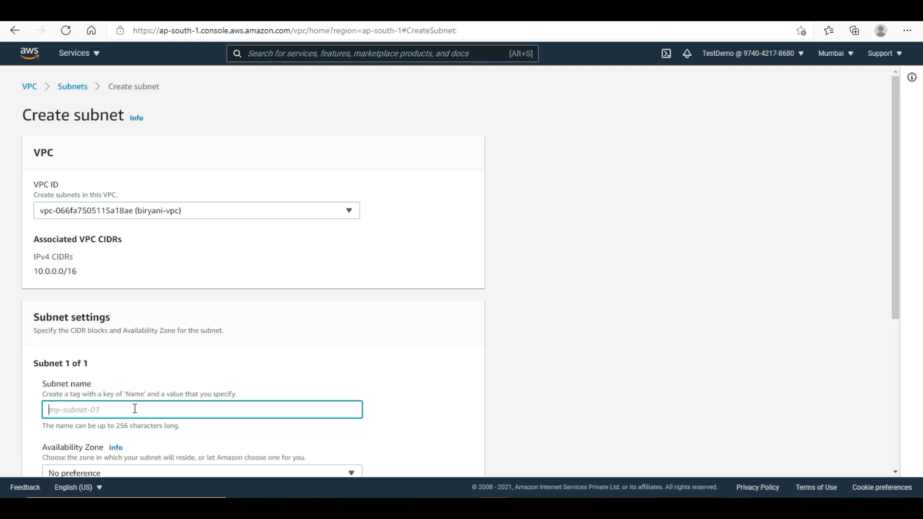
{"action": "type", "text": "biryanu"}
{"action": "type", "text": "-privatesubnet-two"}
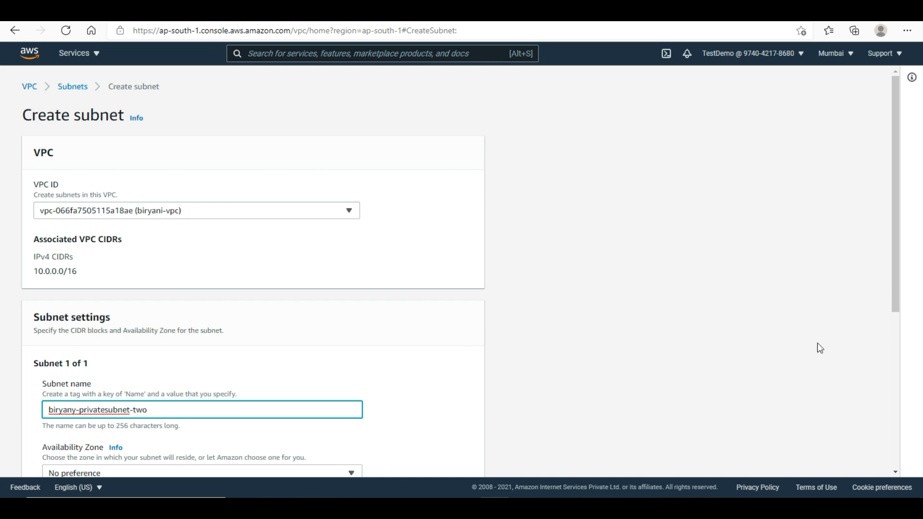
{"action": "left_click_drag", "start_coordinate": [894, 287], "coordinate": [894, 428]}
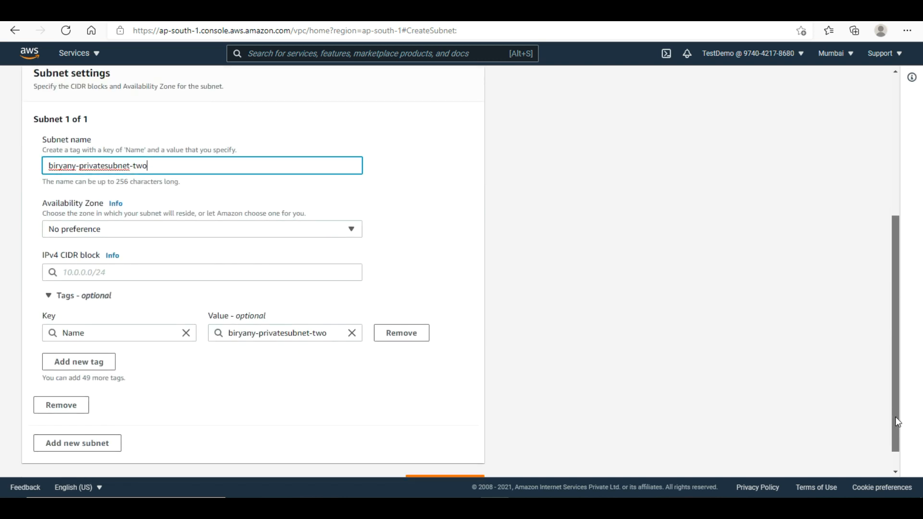
- Set the subnet's IPv4 CIDR to 10.0.4.0/24 and create it
{"action": "left_click", "coordinate": [237, 271]}
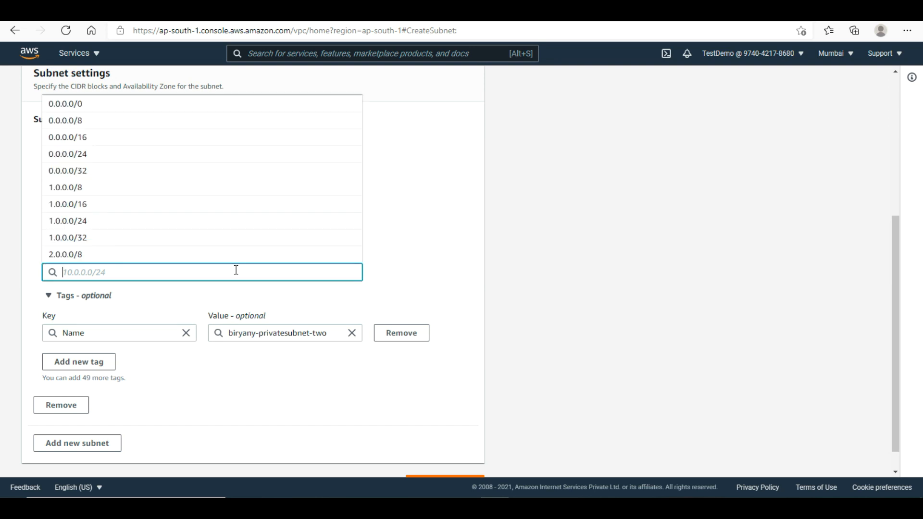
{"action": "type", "text": "1.0.4."}
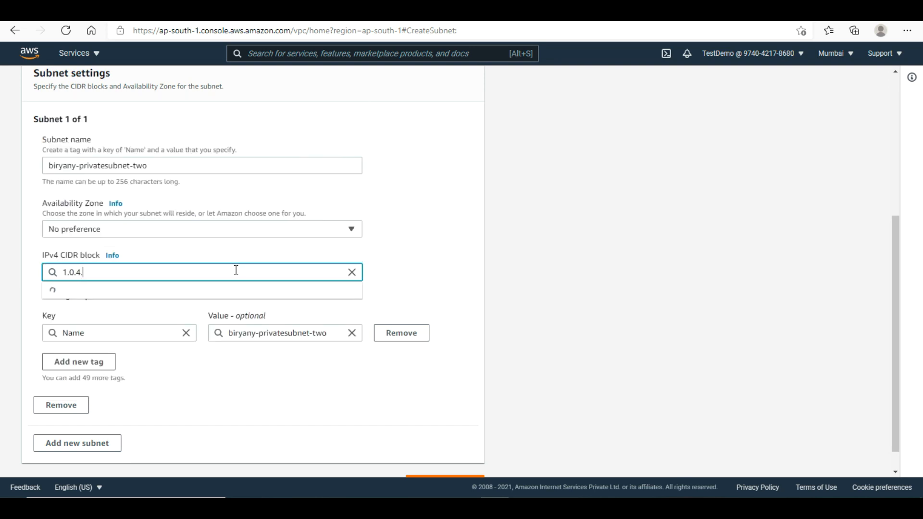
{"action": "type", "text": "0"}
{"action": "key", "text": "Down"}
{"action": "key", "text": "Return"}
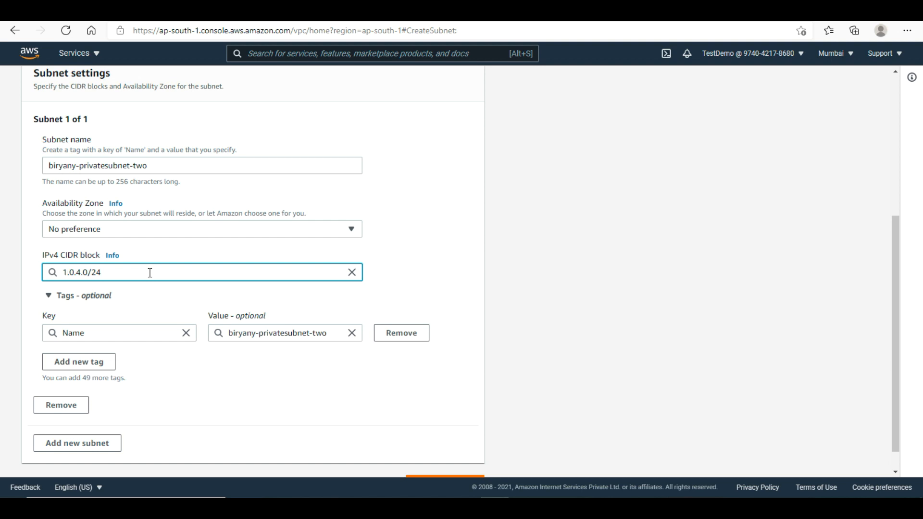
{"action": "type", "text": "0"}
{"action": "left_click", "coordinate": [127, 290]}
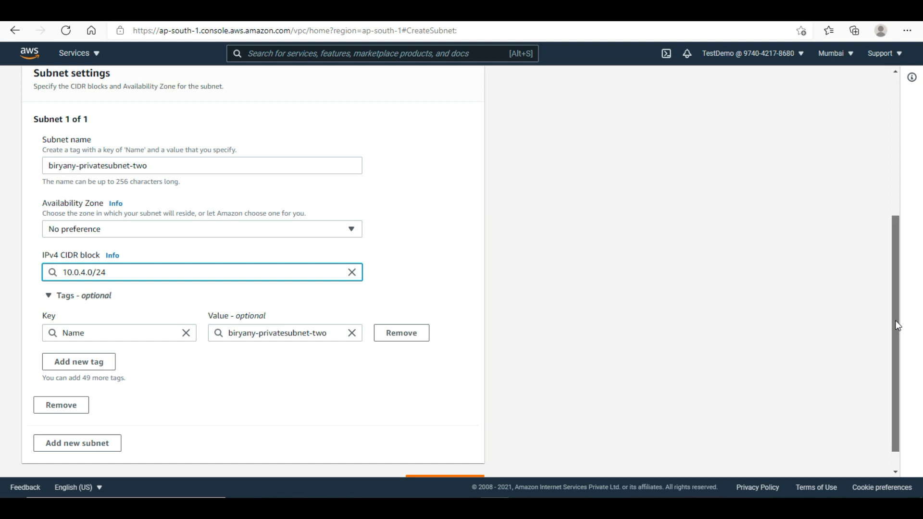
{"action": "scroll", "coordinate": [898, 321], "scroll_direction": "down", "scroll_amount": 1}
{"action": "left_click", "coordinate": [466, 460]}
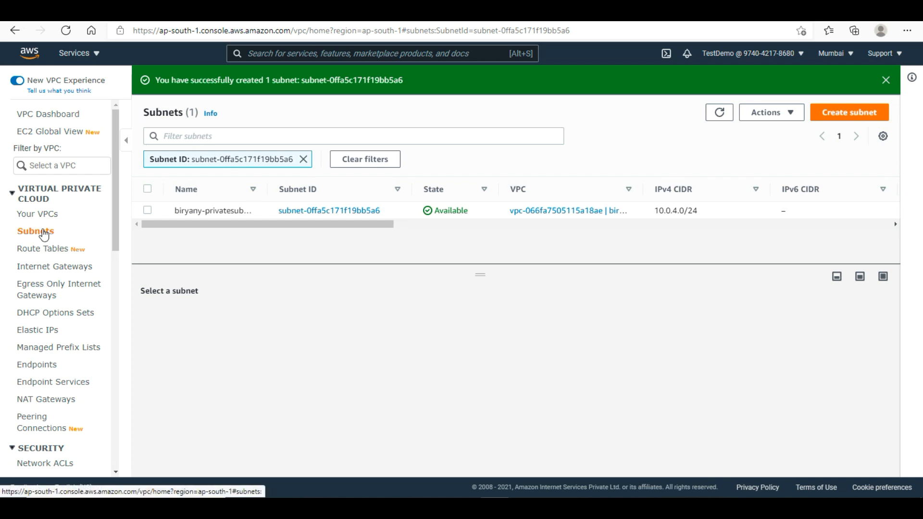
- Show all subnets sorted by name descending, with the table enlarged to fit every row
{"action": "left_click", "coordinate": [43, 233]}
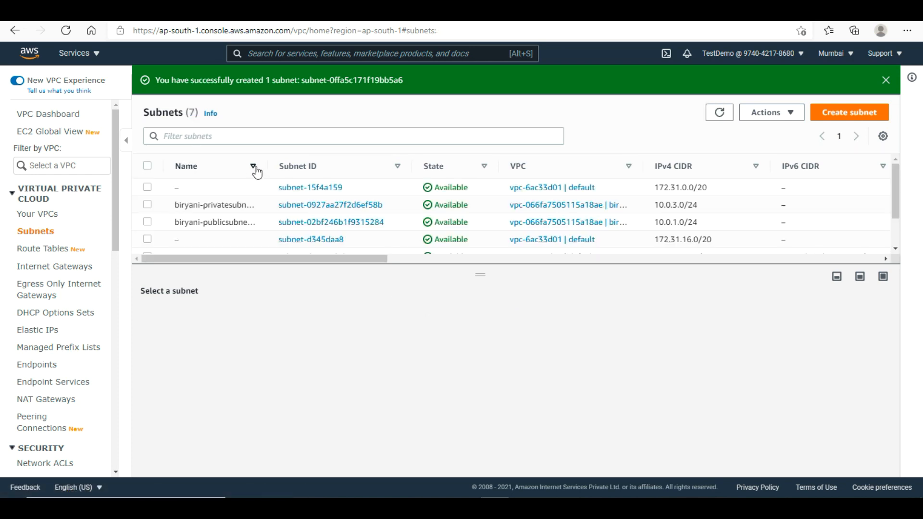
{"action": "left_click", "coordinate": [256, 171]}
{"action": "left_click", "coordinate": [257, 171]}
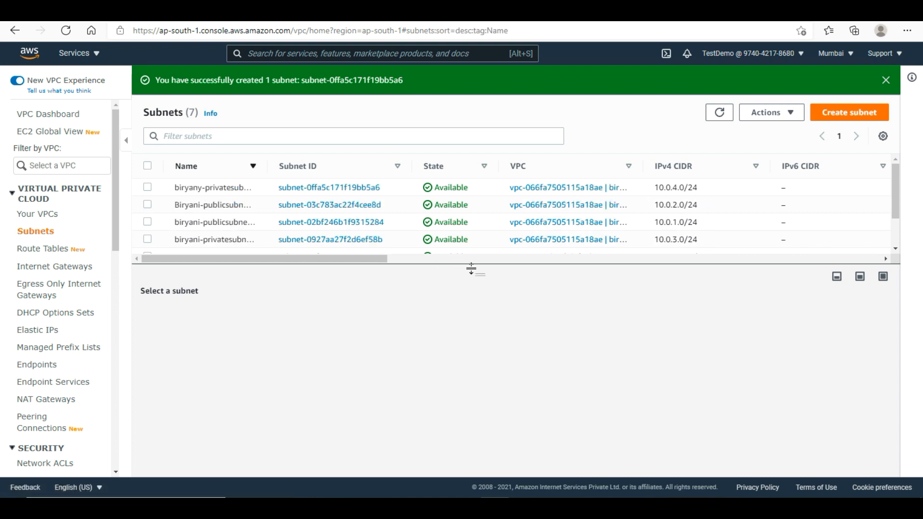
{"action": "left_click_drag", "start_coordinate": [471, 269], "coordinate": [471, 300]}
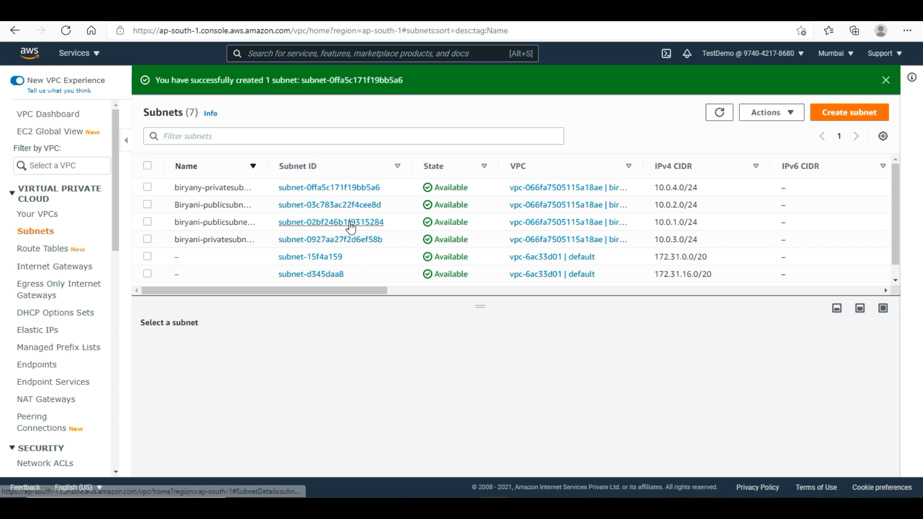
- Check the private subnets' zones: 10.0.3.0/24 in ap-south-1a, 10.0.4.0/24 in ap-south-1b
{"action": "left_click", "coordinate": [214, 239]}
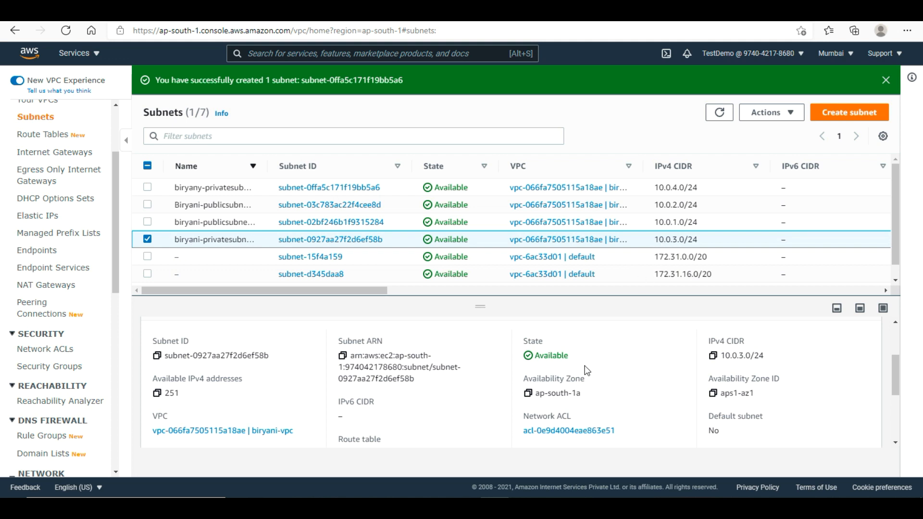
{"action": "left_click_drag", "start_coordinate": [556, 393], "coordinate": [582, 393]}
{"action": "left_click", "coordinate": [148, 240]}
{"action": "left_click", "coordinate": [149, 189]}
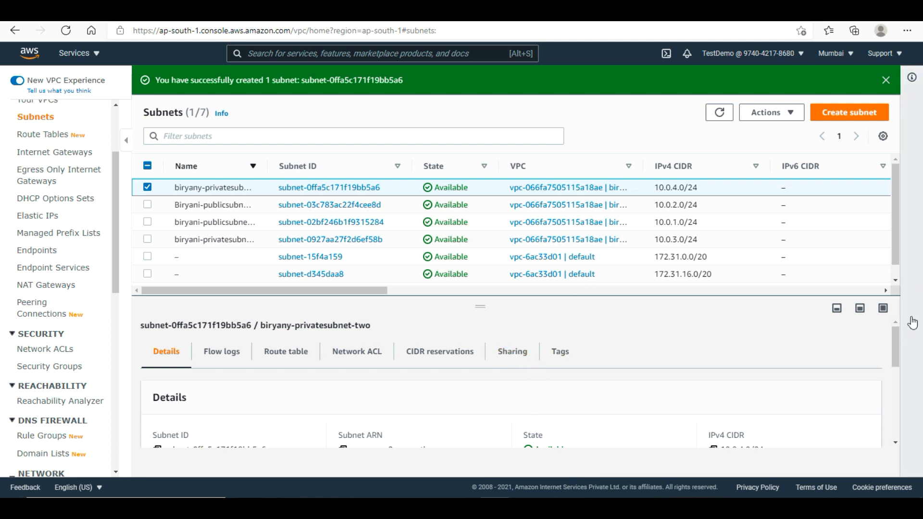
{"action": "scroll", "coordinate": [893, 340], "scroll_direction": "down", "scroll_amount": 2}
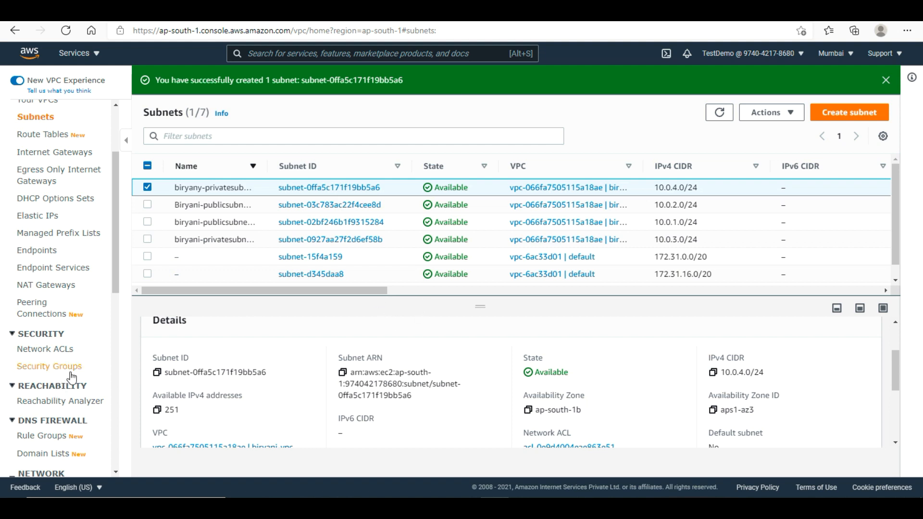
{"action": "left_click", "coordinate": [59, 370]}
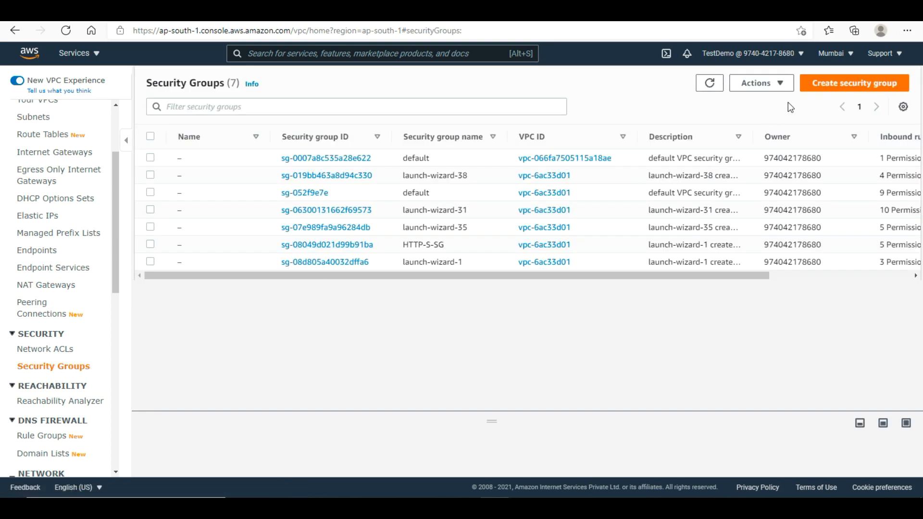
- Start security group biryani-webserver-sg, same text as description, in vpc-066fa7505115a18ae
{"action": "left_click", "coordinate": [836, 85]}
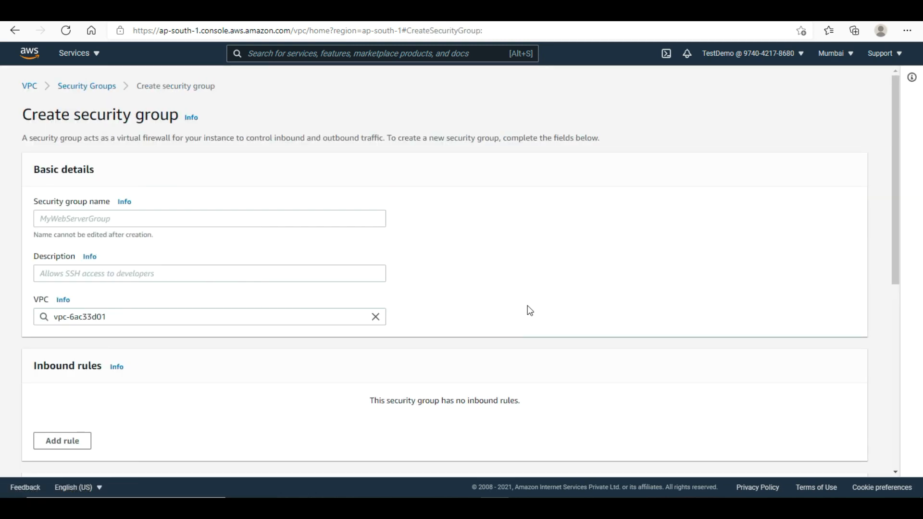
{"action": "left_click", "coordinate": [316, 221]}
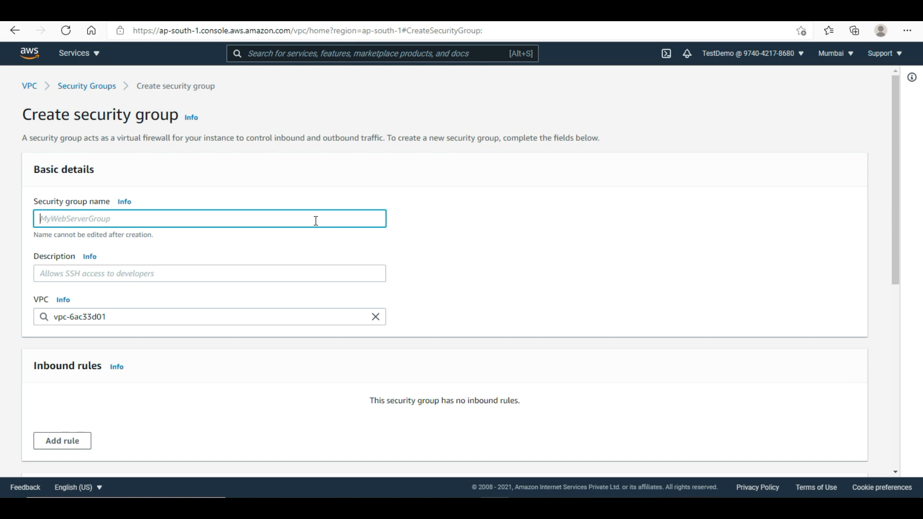
{"action": "type", "text": "biryani-webserver-sg"}
{"action": "key", "text": "ctrl+a"}
{"action": "key", "text": "ctrl+c"}
{"action": "left_click", "coordinate": [161, 273]}
{"action": "key", "text": "ctrl+v"}
{"action": "triple_click", "coordinate": [165, 313]}
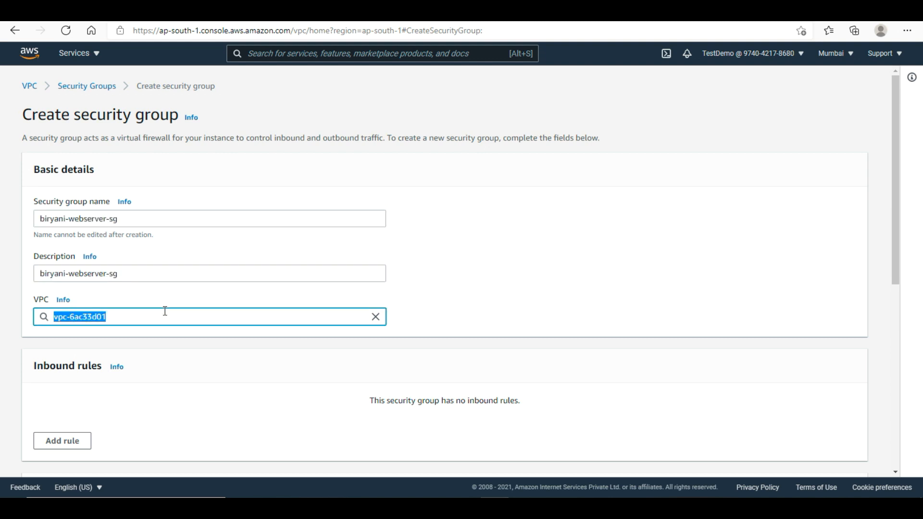
{"action": "key", "text": "BackSpace"}
{"action": "left_click", "coordinate": [147, 372]}
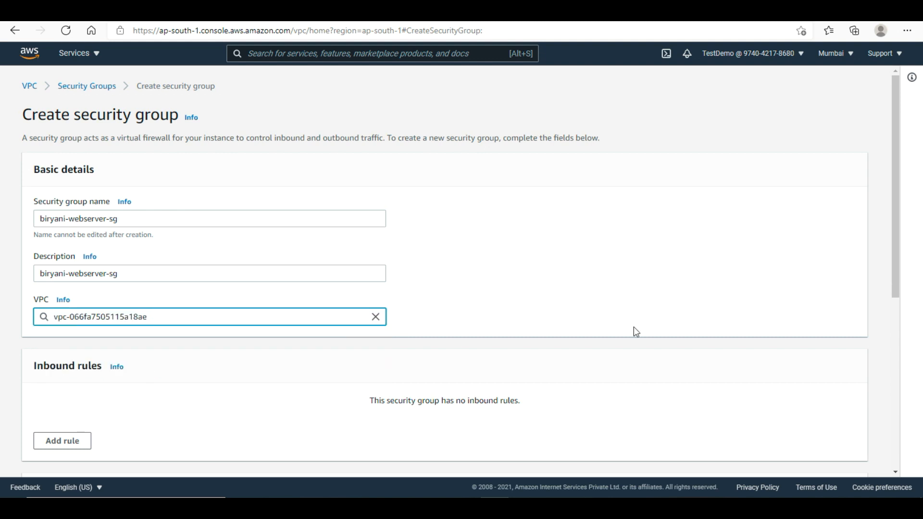
{"action": "scroll", "coordinate": [893, 256], "scroll_direction": "down", "scroll_amount": 3}
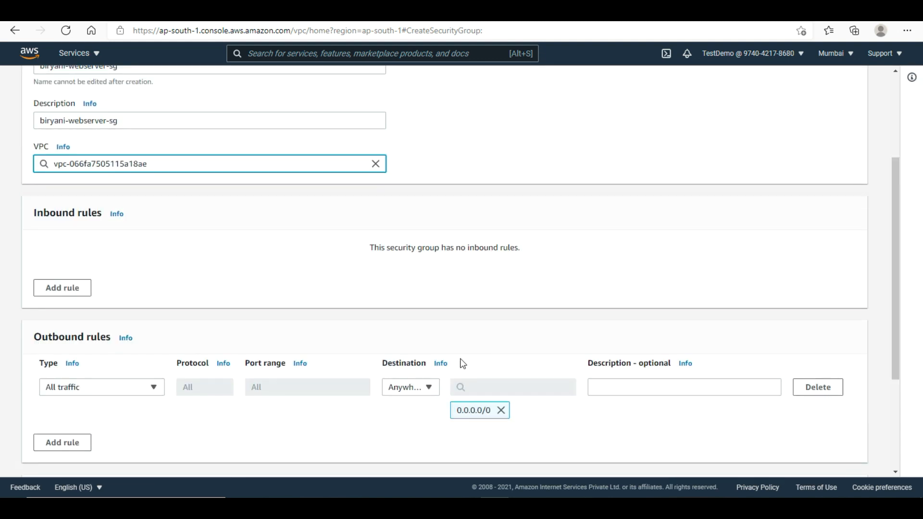
- Add an inbound HTTP rule allowing traffic from anywhere, 0.0.0.0/0
{"action": "left_click", "coordinate": [78, 290]}
{"action": "left_click", "coordinate": [108, 273]}
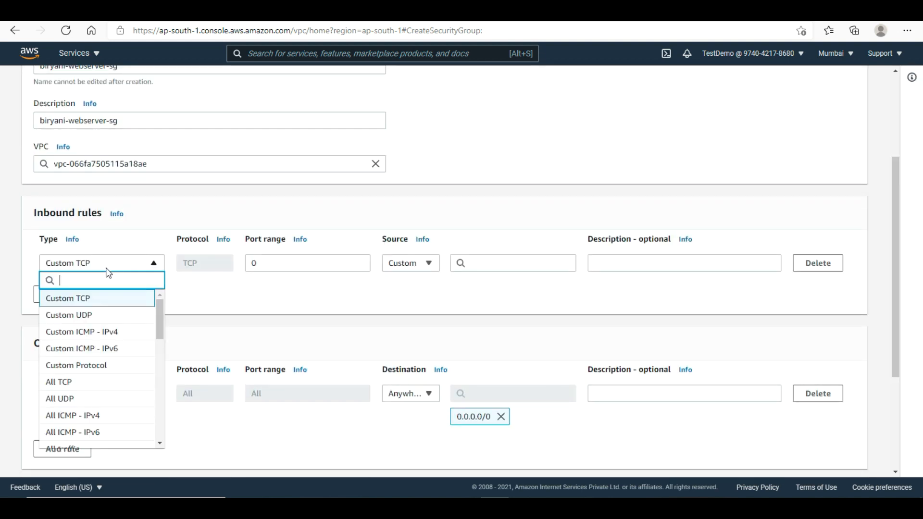
{"action": "type", "text": "http"}
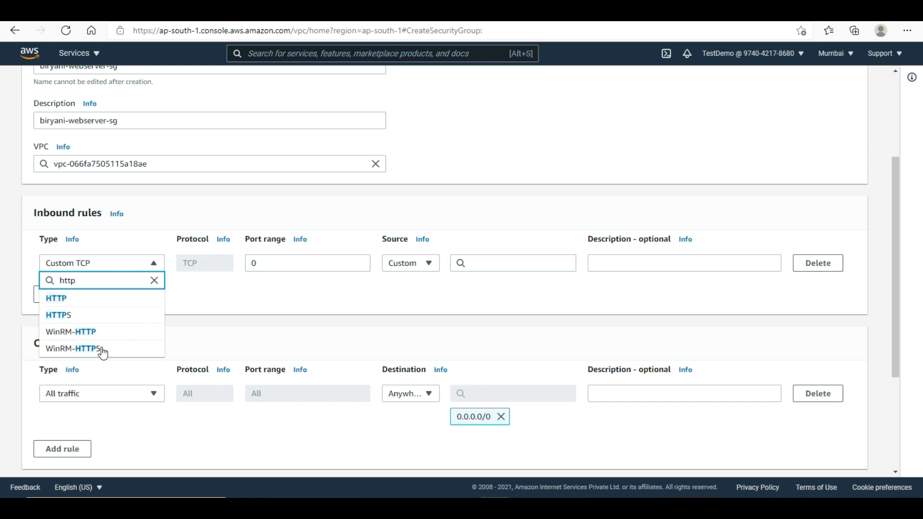
{"action": "left_click", "coordinate": [96, 302]}
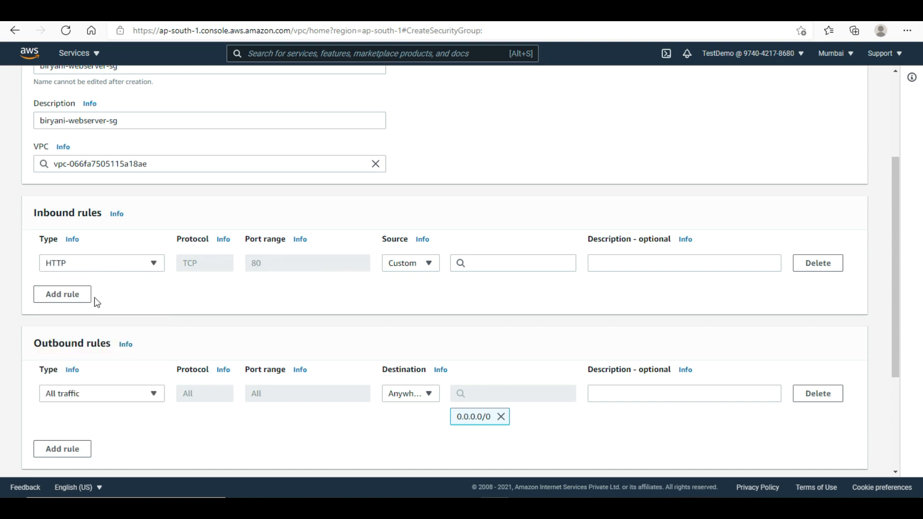
{"action": "left_click", "coordinate": [537, 265]}
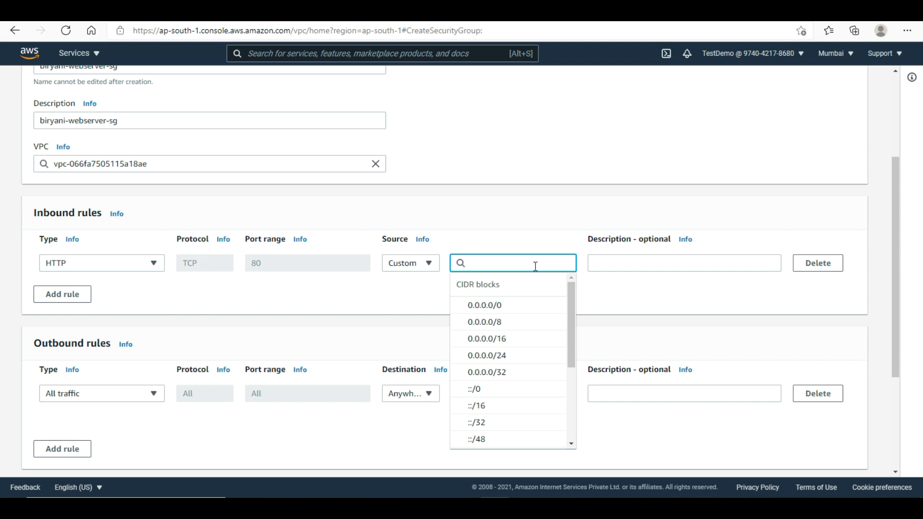
{"action": "left_click", "coordinate": [531, 304]}
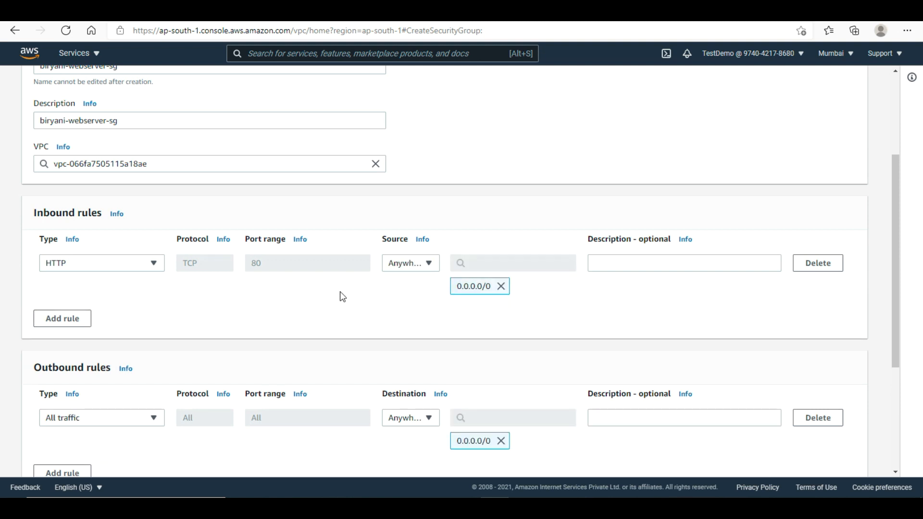
- Add an inbound SSH rule from 0.0.0.0/0 and create the security group
{"action": "left_click", "coordinate": [70, 318]}
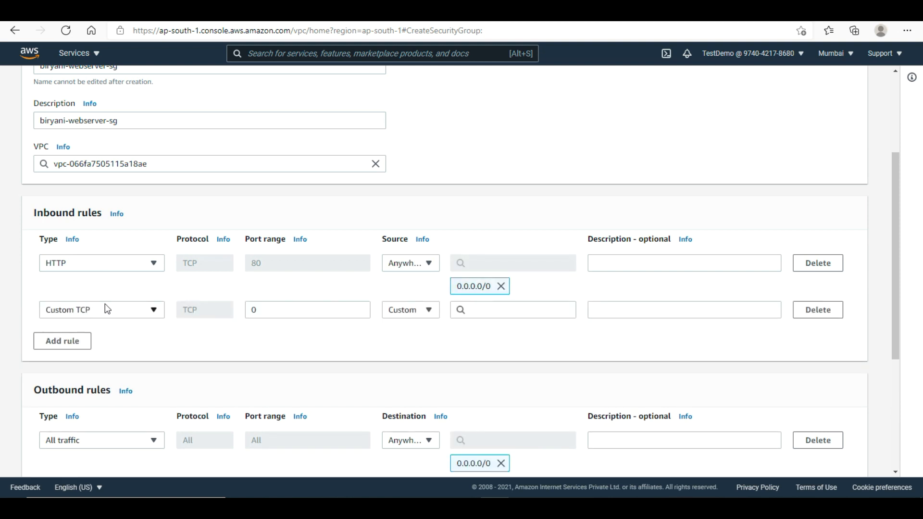
{"action": "left_click", "coordinate": [112, 309]}
{"action": "left_click", "coordinate": [103, 290]}
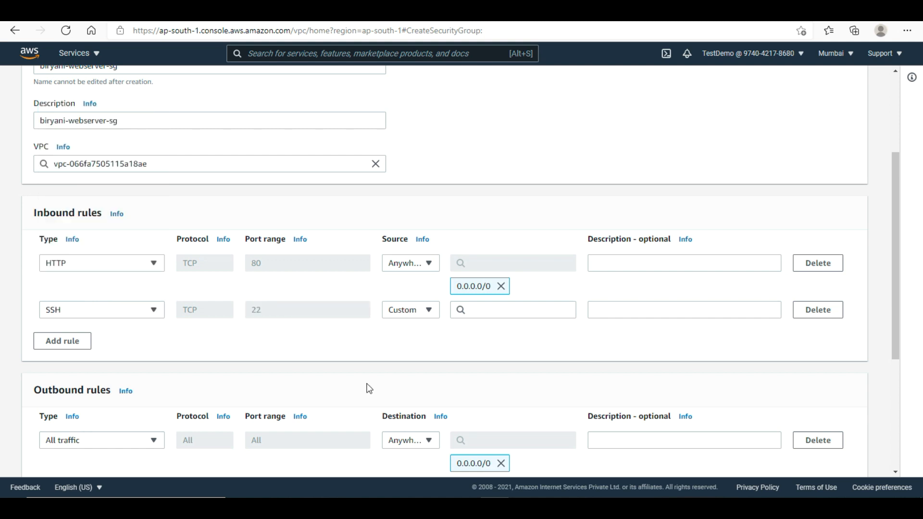
{"action": "left_click", "coordinate": [509, 307]}
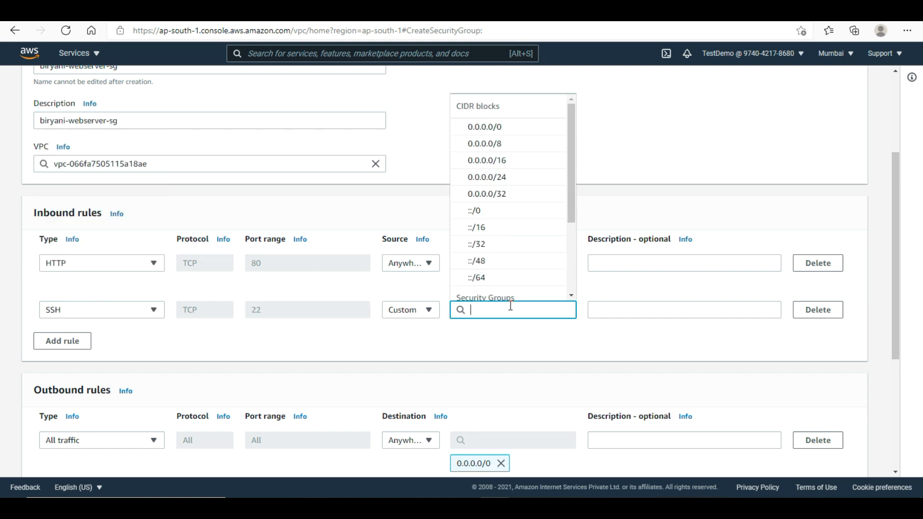
{"action": "left_click", "coordinate": [512, 131]}
{"action": "left_click_drag", "start_coordinate": [899, 344], "coordinate": [897, 469]}
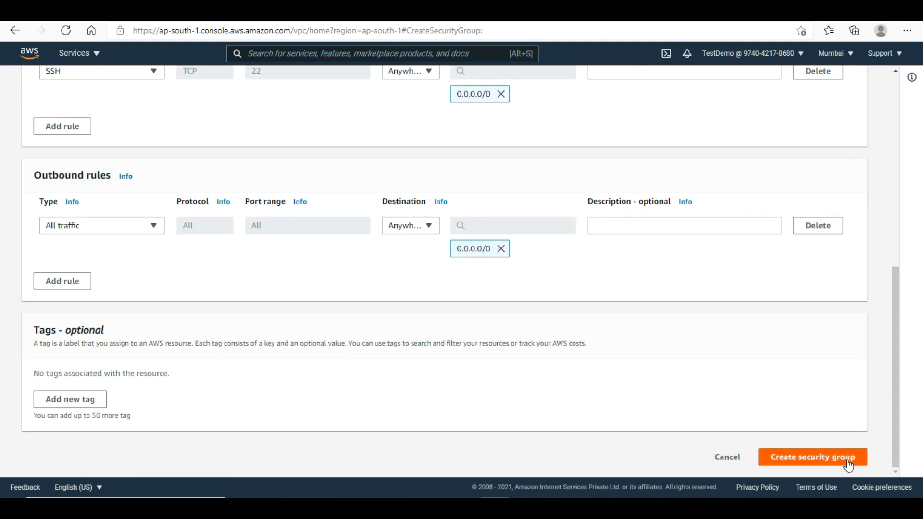
{"action": "left_click", "coordinate": [840, 457]}
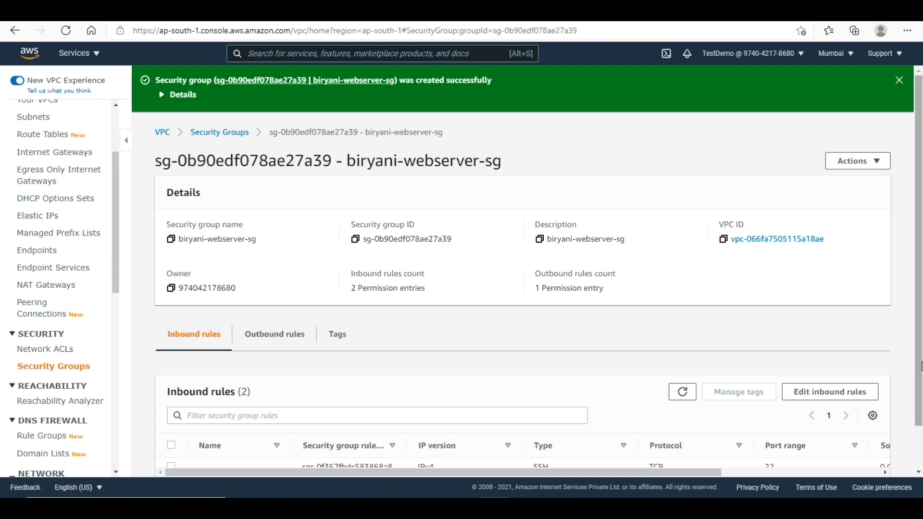
- Give biryani-webserver-sg the Name tag Biryani-SG-WS from the Security Groups list
{"action": "scroll", "coordinate": [919, 383], "scroll_direction": "down", "scroll_amount": 1}
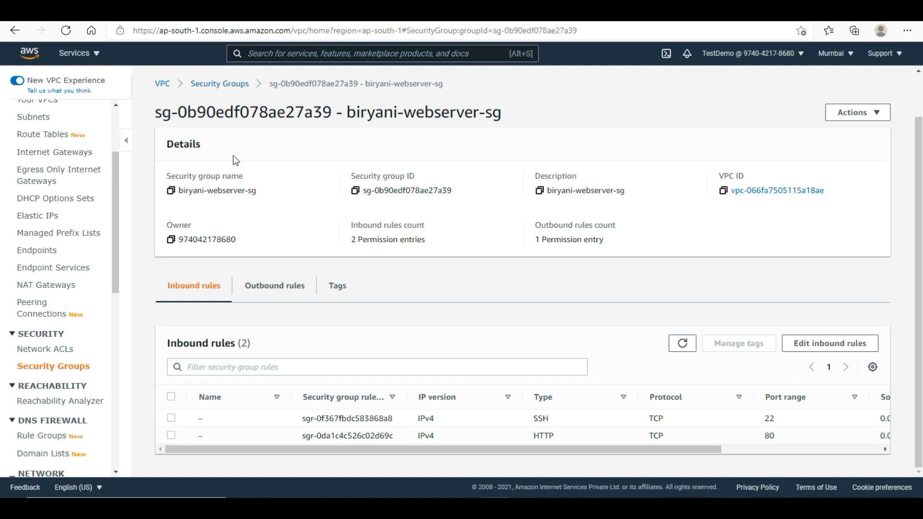
{"action": "left_click", "coordinate": [219, 85]}
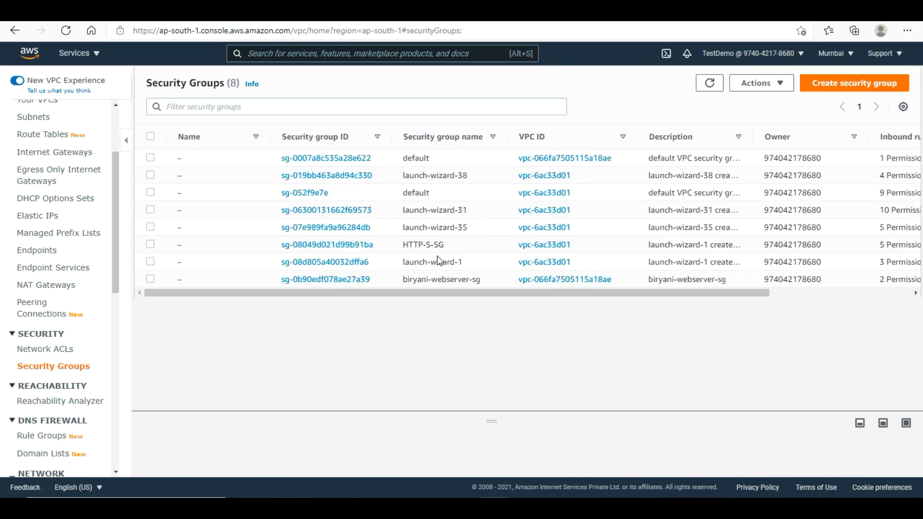
{"action": "left_click", "coordinate": [189, 279]}
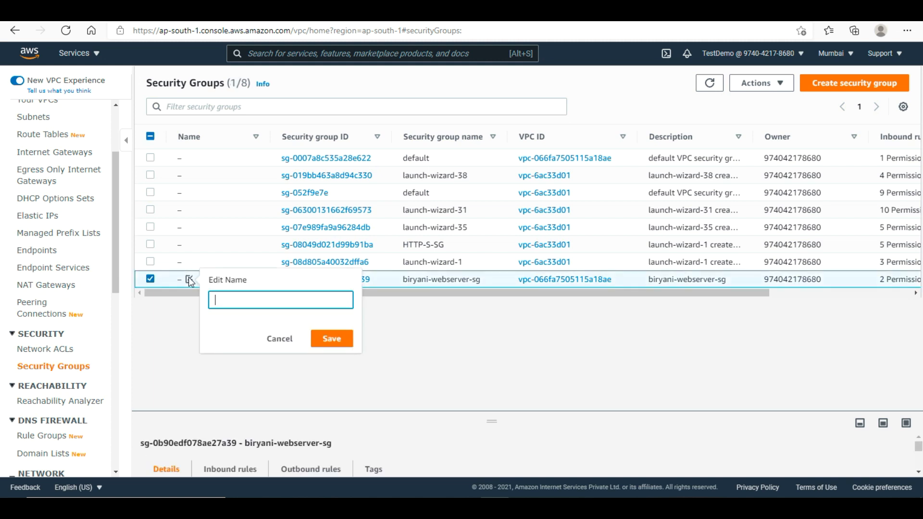
{"action": "type", "text": "Biryani-SG-WS"}
{"action": "left_click", "coordinate": [329, 338]}
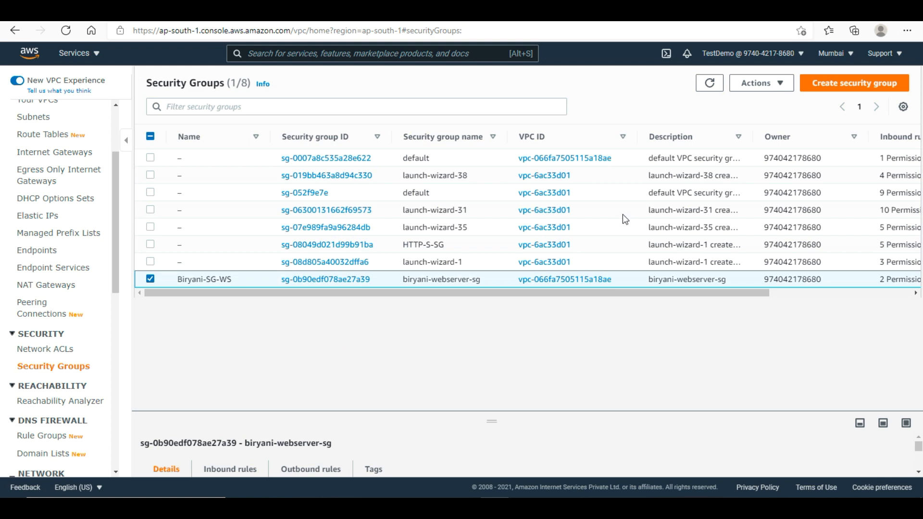
{"action": "left_click", "coordinate": [849, 83]}
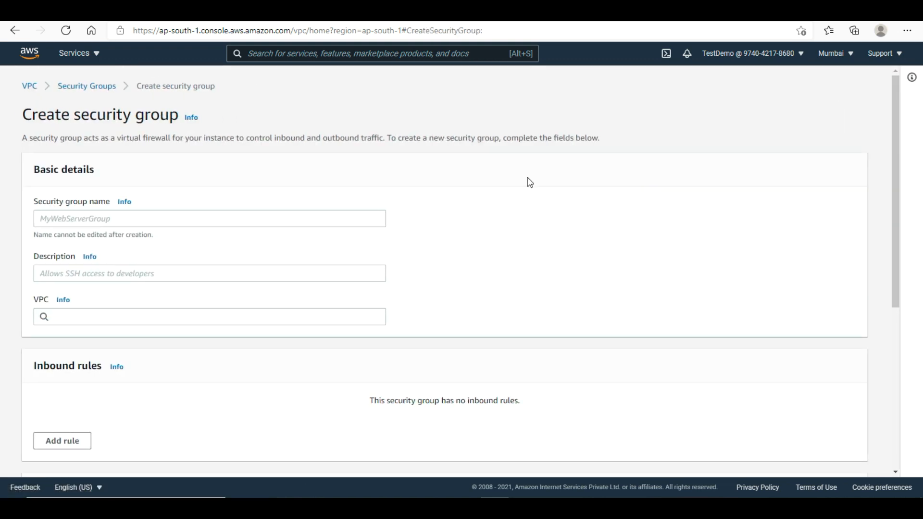
- Name the new security group Biryani-DB-SG and reuse that name as its description
{"action": "left_click", "coordinate": [199, 218]}
{"action": "type", "text": "Biryani-"}
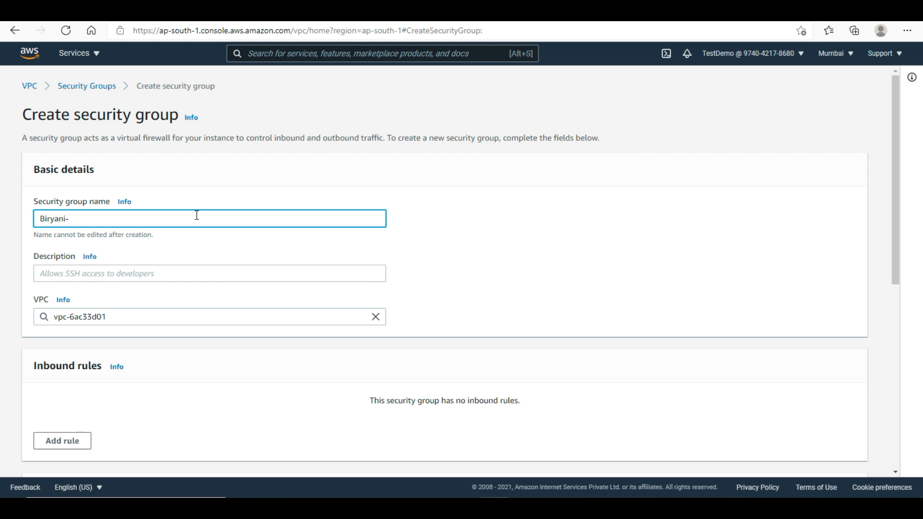
{"action": "type", "text": "DB-SG"}
{"action": "left_click", "coordinate": [160, 278]}
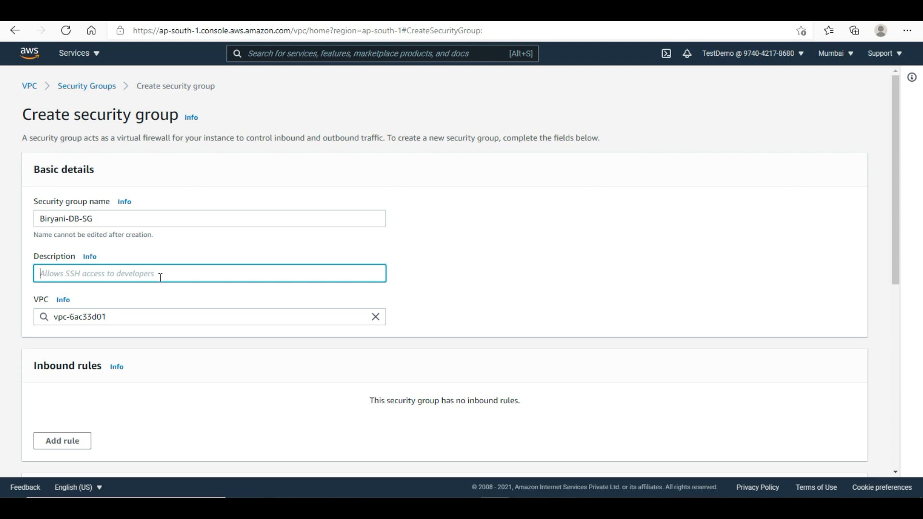
{"action": "triple_click", "coordinate": [129, 214]}
{"action": "key", "text": "ctrl+c"}
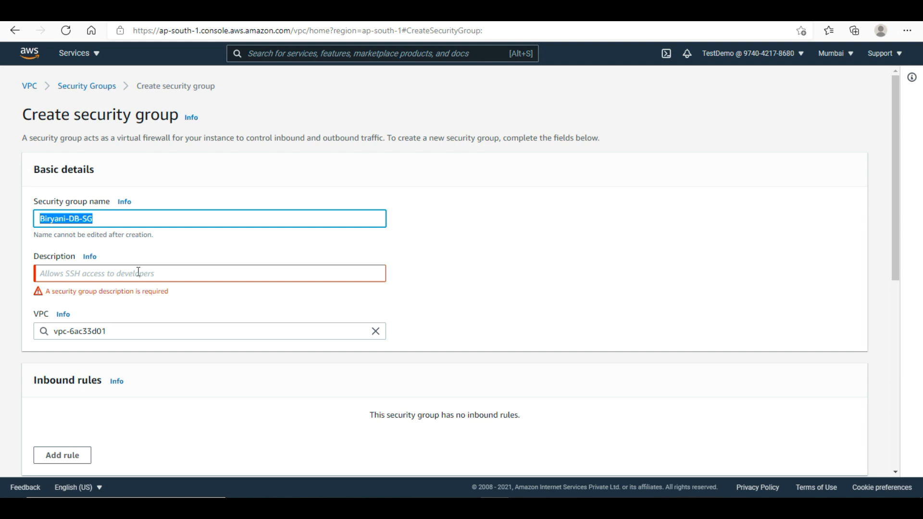
{"action": "left_click", "coordinate": [141, 275]}
{"action": "key", "text": "ctrl+v"}
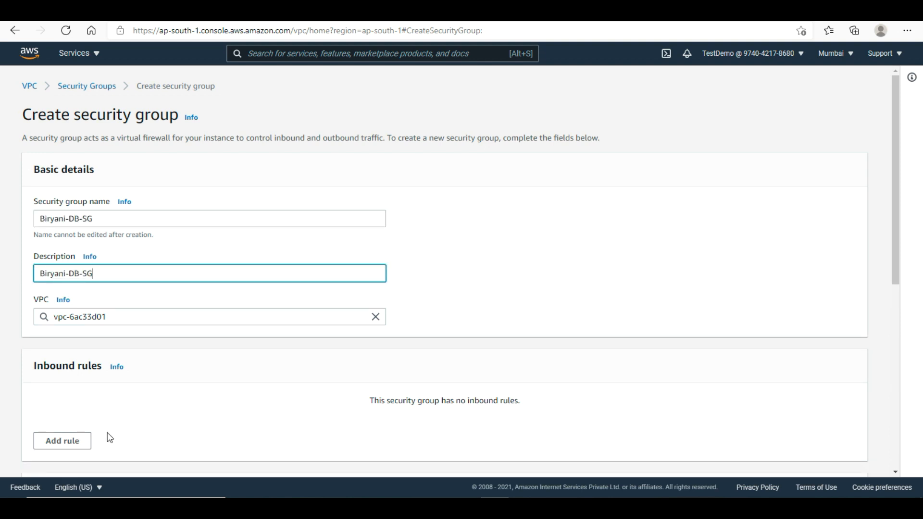
- Add a MYSQL/Aurora port 3306 inbound rule and place the group in biryani-vpc
{"action": "left_click", "coordinate": [80, 438]}
{"action": "left_click", "coordinate": [108, 417]}
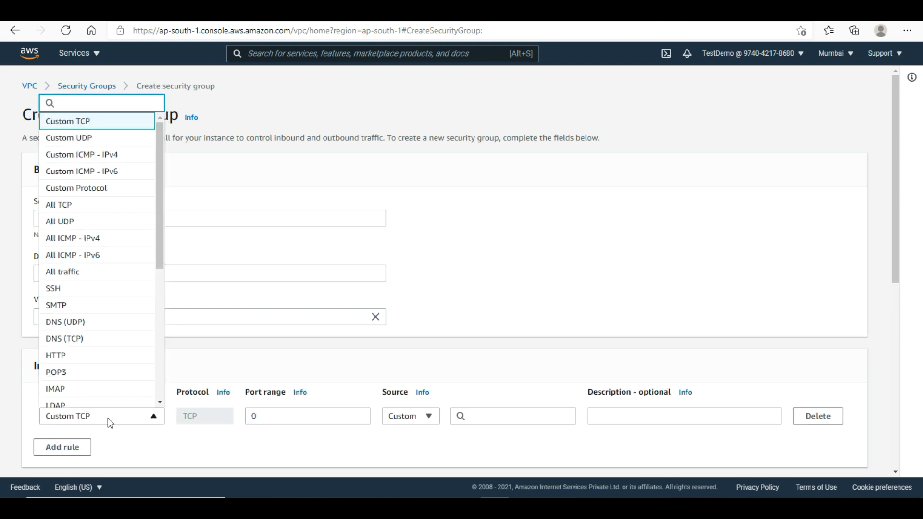
{"action": "type", "text": "my"}
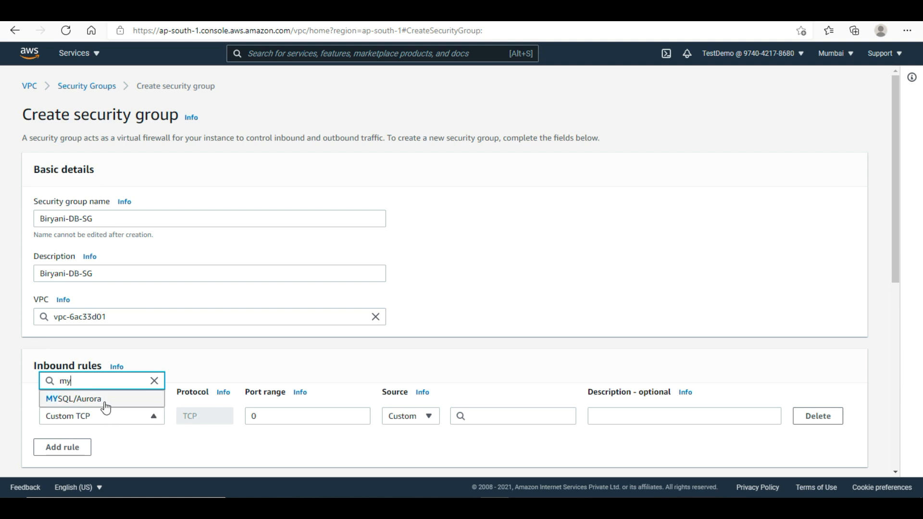
{"action": "left_click", "coordinate": [106, 408]}
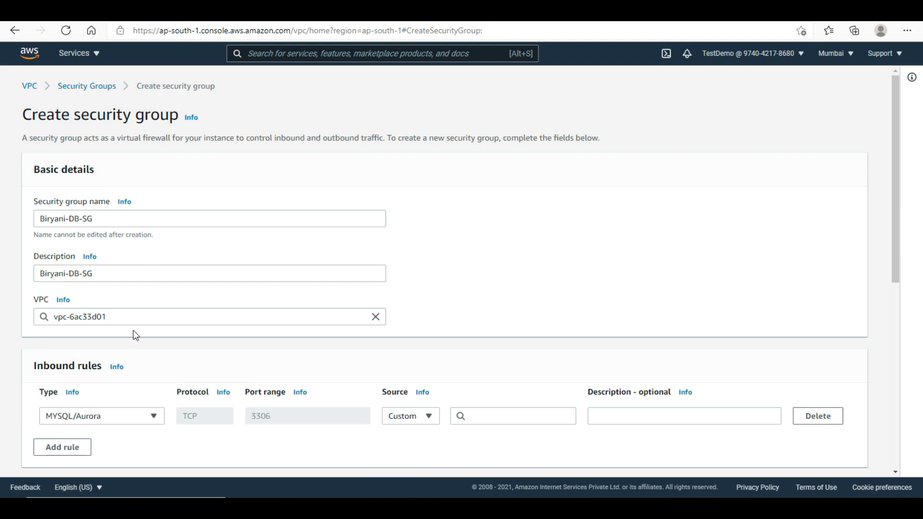
{"action": "triple_click", "coordinate": [128, 318]}
{"action": "key", "text": "BackSpace"}
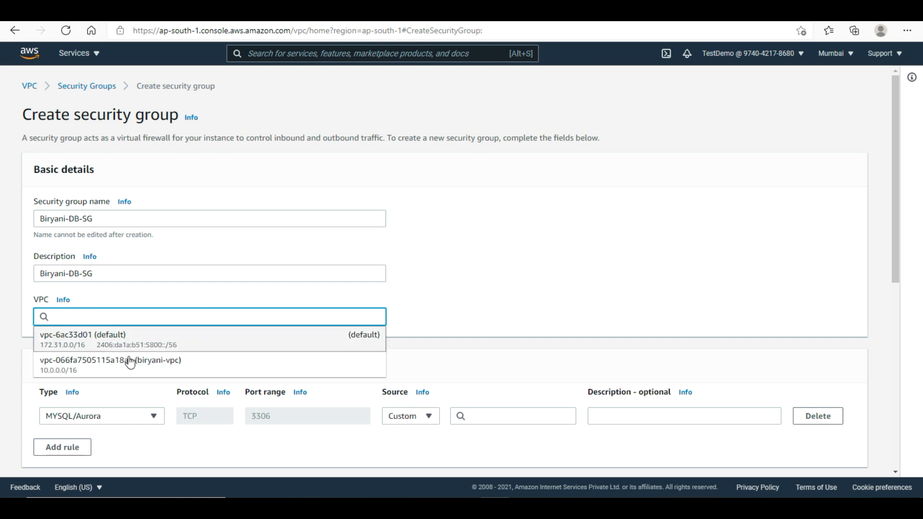
{"action": "left_click", "coordinate": [130, 365]}
- Limit the rule's source to the webserver security group and create Biryani-DB-SG
{"action": "left_click", "coordinate": [489, 417]}
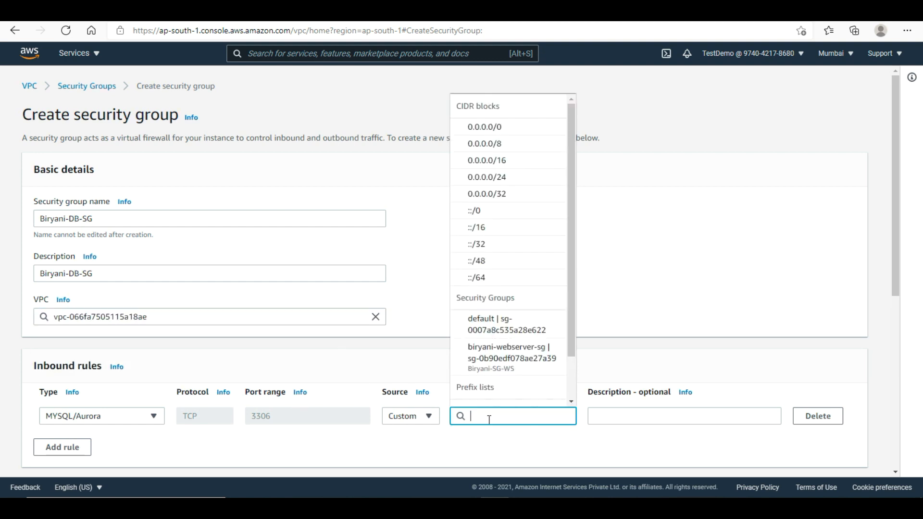
{"action": "left_click", "coordinate": [511, 362]}
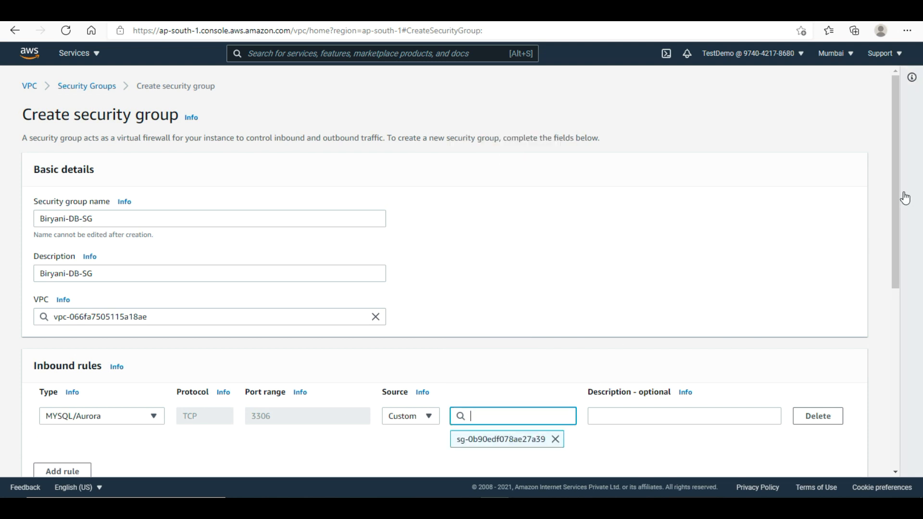
{"action": "left_click_drag", "start_coordinate": [896, 212], "coordinate": [893, 287]}
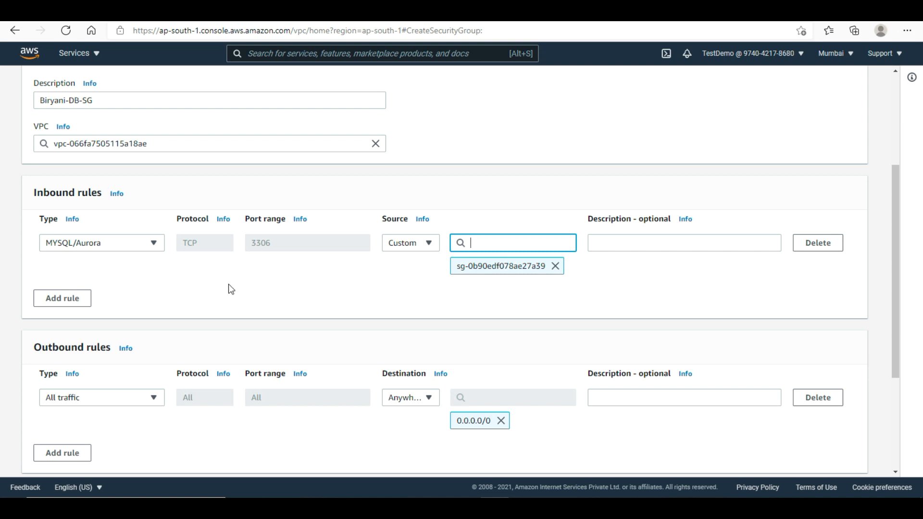
{"action": "double_click", "coordinate": [253, 240]}
{"action": "left_click", "coordinate": [376, 340]}
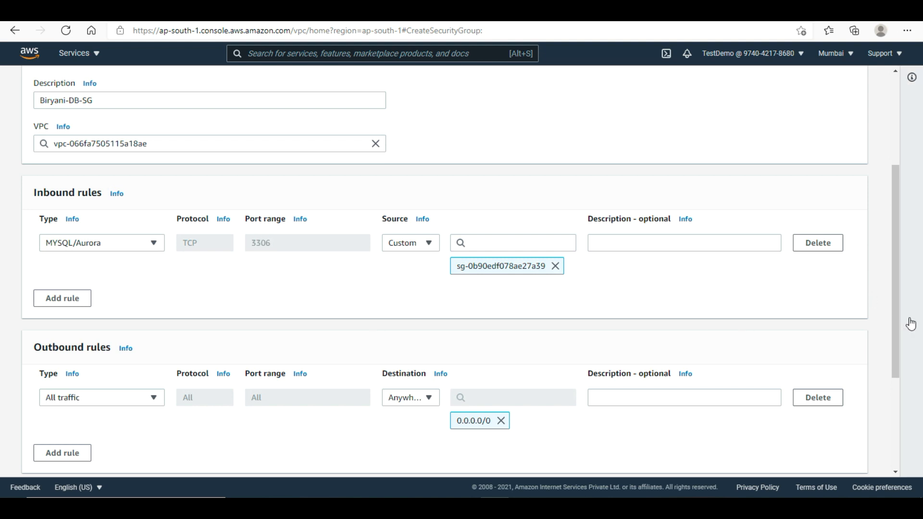
{"action": "left_click_drag", "start_coordinate": [893, 322], "coordinate": [892, 415]}
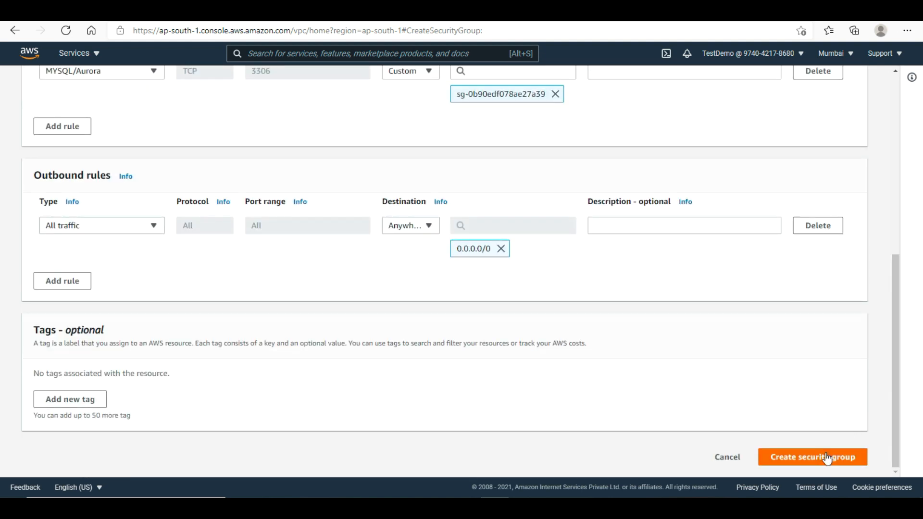
{"action": "left_click", "coordinate": [827, 458]}
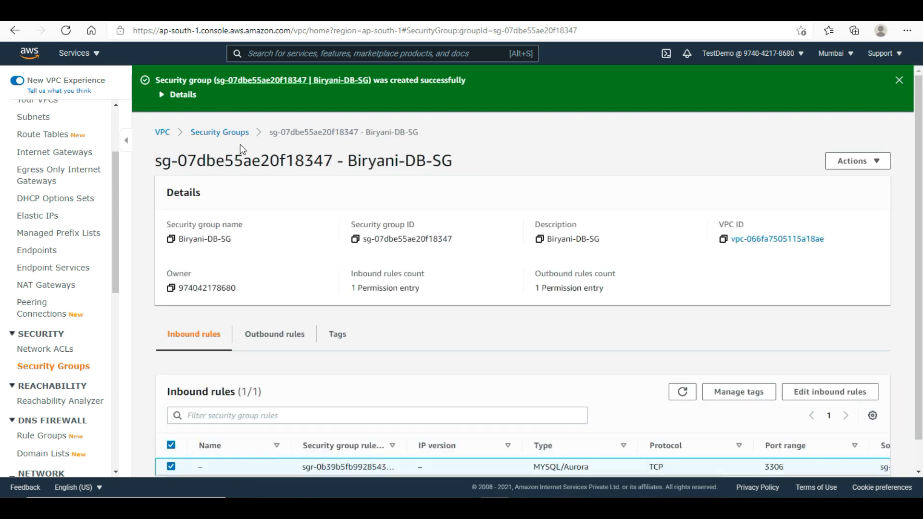
- Back in the Security Groups list, give Biryani-DB-SG the Name Biryani-DB-SG
{"action": "left_click", "coordinate": [233, 133]}
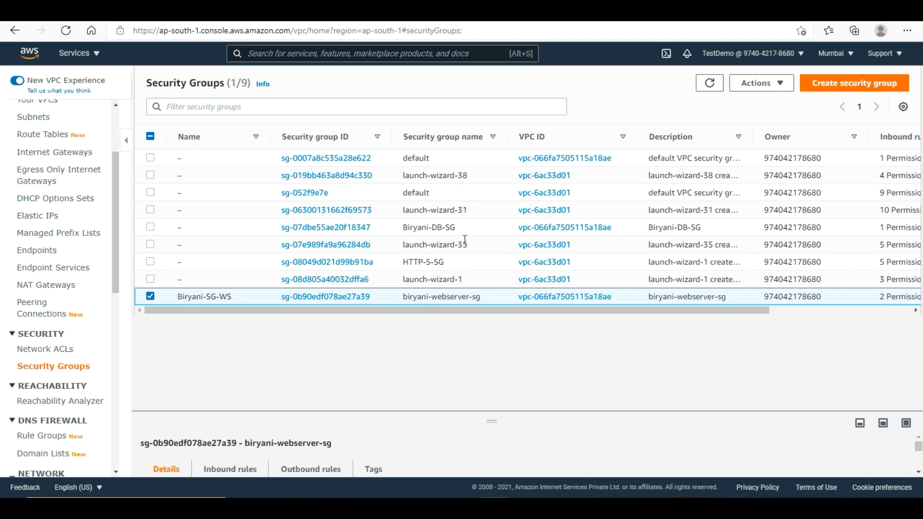
{"action": "left_click", "coordinate": [187, 227]}
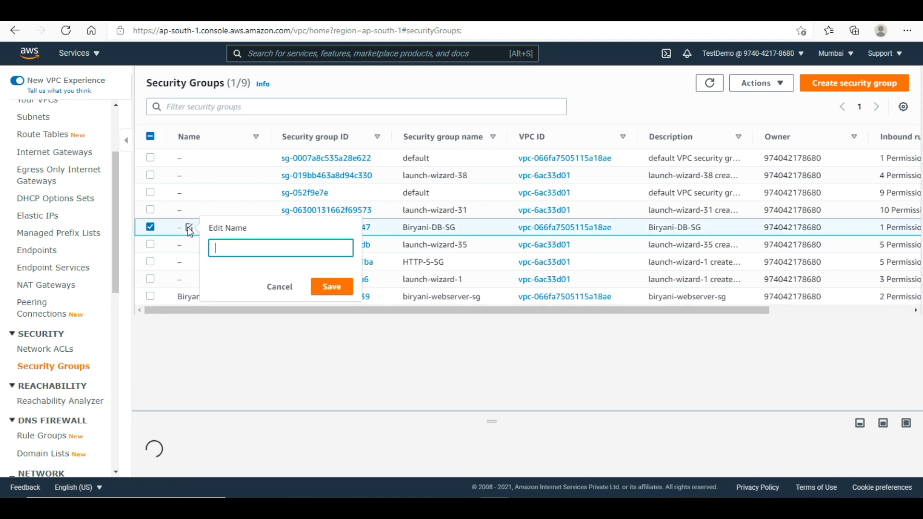
{"action": "type", "text": "Biryani-DB"}
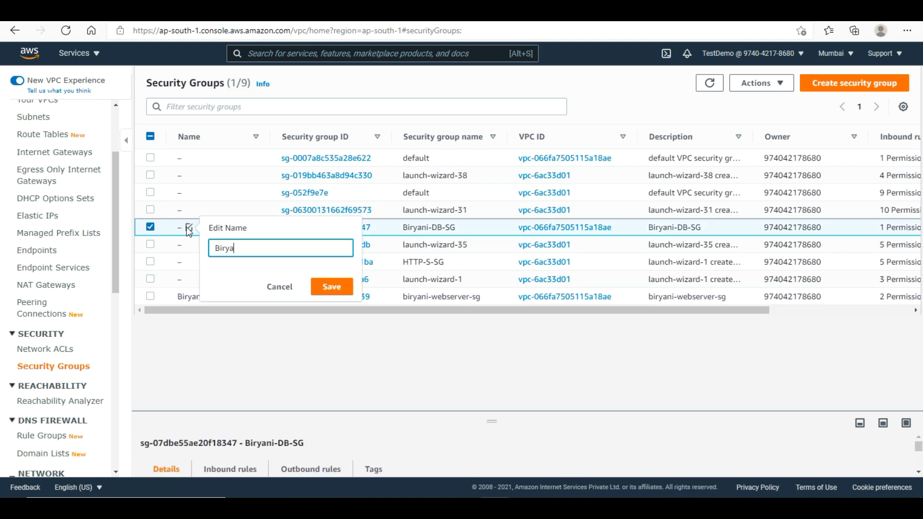
{"action": "type", "text": "-SG"}
{"action": "left_click", "coordinate": [324, 281]}
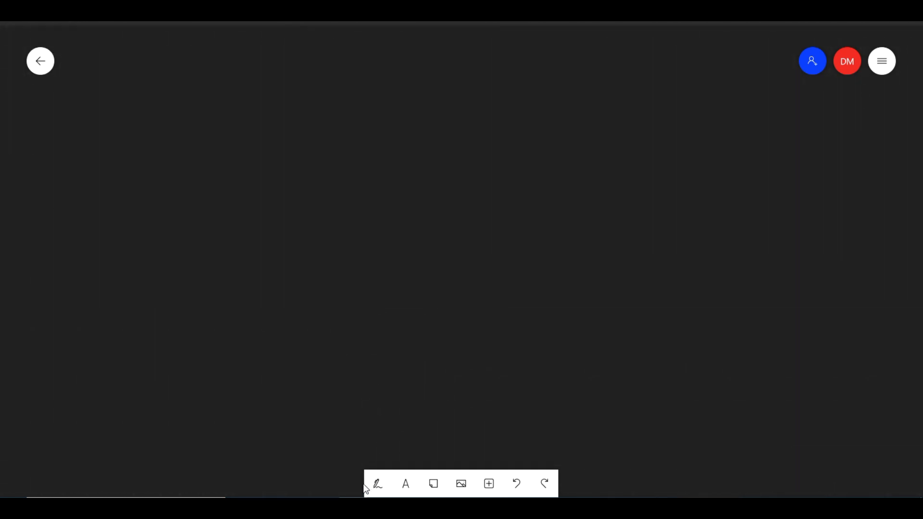
- Sketch the outer VPC box and the public and private subnet boxes with the pen
{"action": "left_click", "coordinate": [377, 484]}
{"action": "left_click_drag", "start_coordinate": [301, 147], "coordinate": [348, 142]}
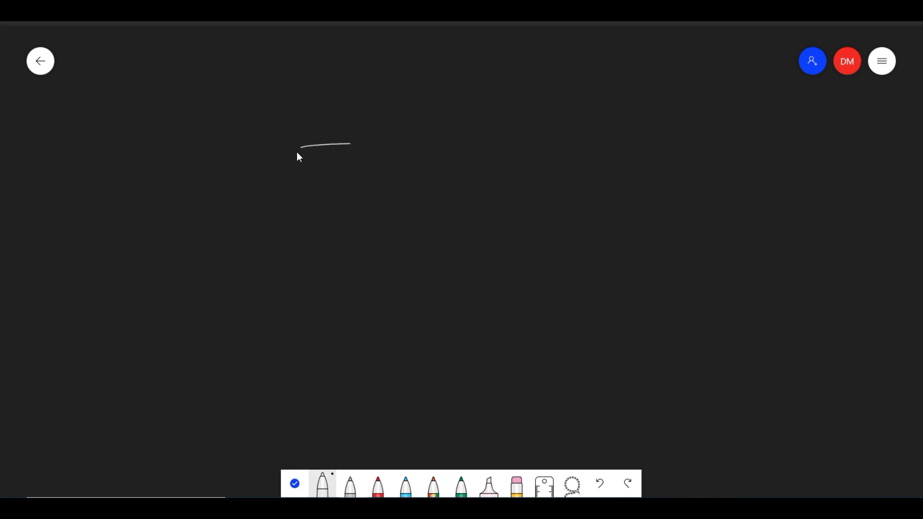
{"action": "mouse_move", "coordinate": [417, 141]}
{"action": "left_mouse_down"}
{"action": "mouse_move", "coordinate": [296, 148]}
{"action": "mouse_move", "coordinate": [296, 254]}
{"action": "mouse_move", "coordinate": [346, 324]}
{"action": "mouse_move", "coordinate": [667, 312]}
{"action": "left_mouse_up"}
{"action": "left_click_drag", "start_coordinate": [459, 141], "coordinate": [626, 144]}
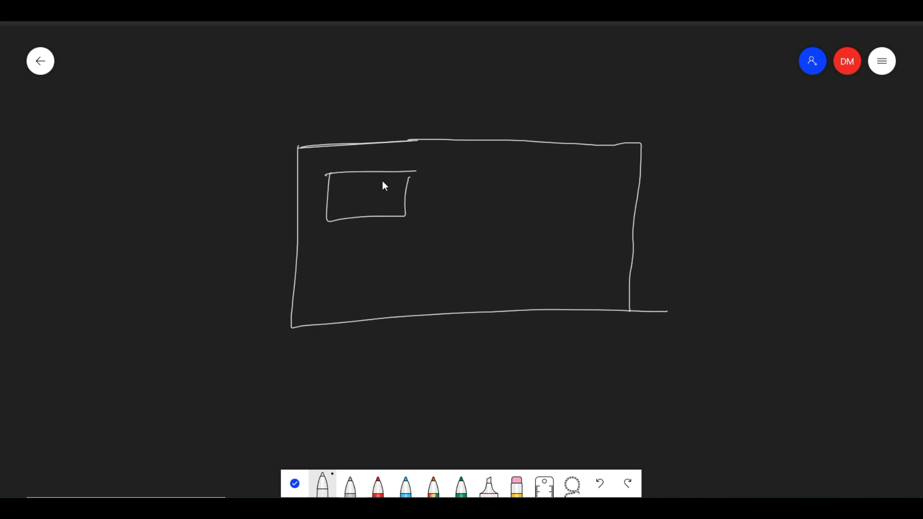
{"action": "left_click_drag", "start_coordinate": [570, 171], "coordinate": [513, 173]}
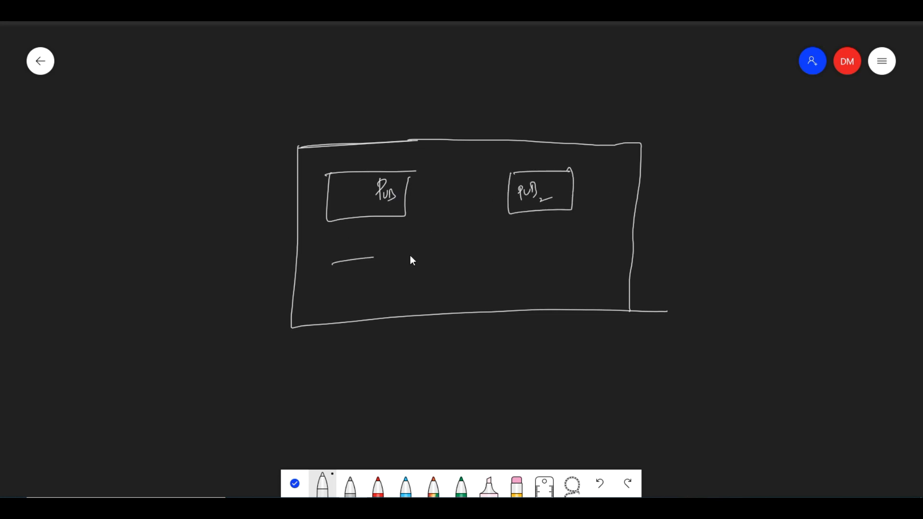
{"action": "left_click_drag", "start_coordinate": [335, 312], "coordinate": [412, 249]}
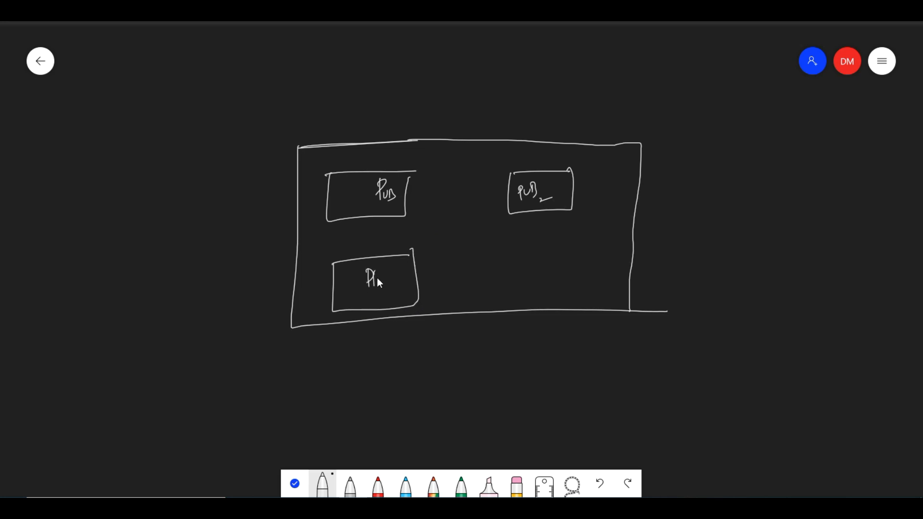
{"action": "left_click_drag", "start_coordinate": [498, 266], "coordinate": [562, 250]}
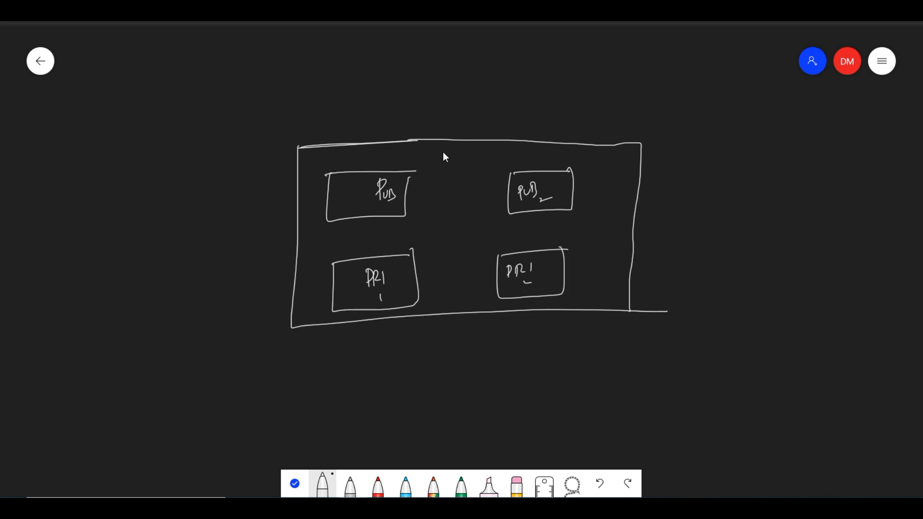
- Add the circled IGW with arrows, PR1 labelled DB, and boxes around SG and S3
{"action": "left_click_drag", "start_coordinate": [462, 180], "coordinate": [468, 177]}
{"action": "left_click_drag", "start_coordinate": [455, 164], "coordinate": [462, 165]}
{"action": "left_click_drag", "start_coordinate": [404, 193], "coordinate": [438, 183]}
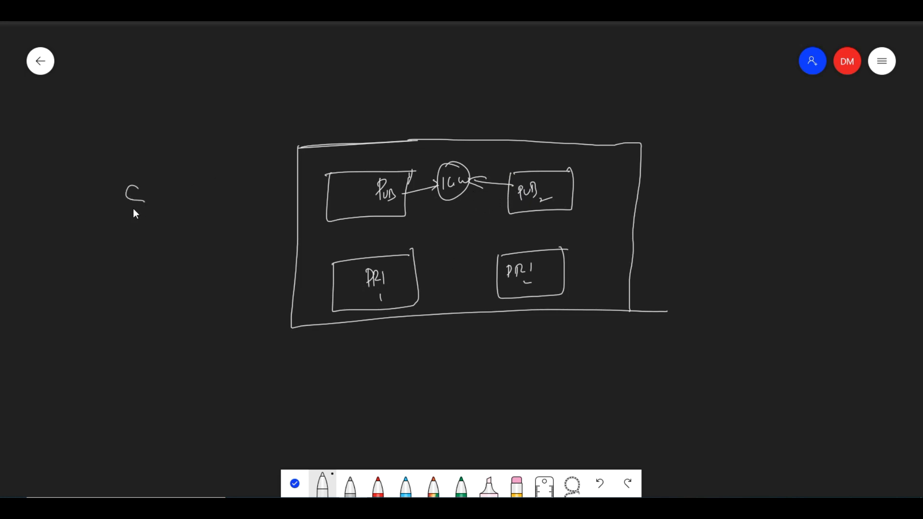
{"action": "left_click_drag", "start_coordinate": [104, 196], "coordinate": [163, 167]}
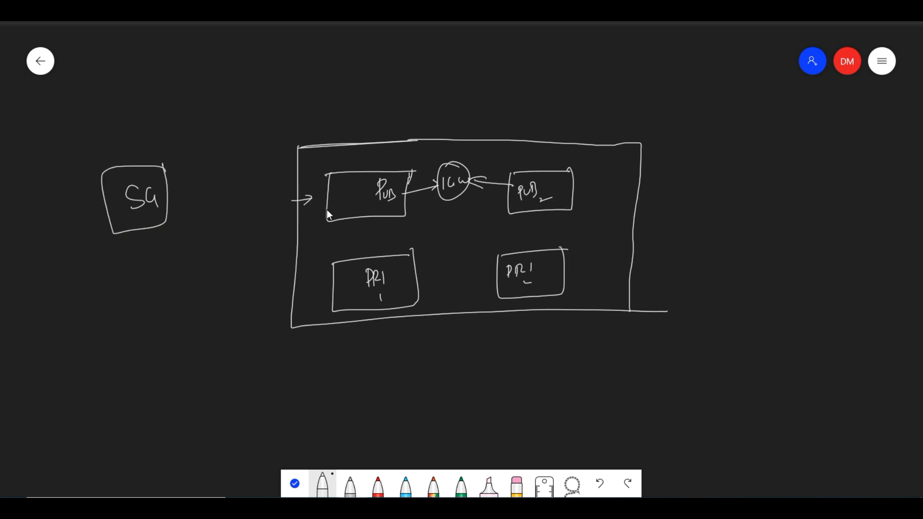
{"action": "left_click_drag", "start_coordinate": [524, 213], "coordinate": [405, 239]}
{"action": "left_click_drag", "start_coordinate": [390, 290], "coordinate": [402, 290]}
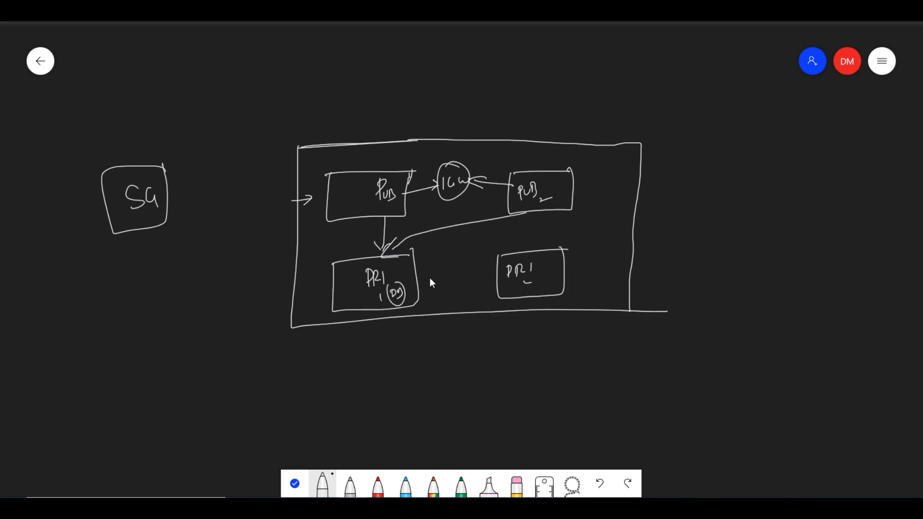
{"action": "mouse_move", "coordinate": [408, 292]}
{"action": "left_mouse_down"}
{"action": "mouse_move", "coordinate": [486, 267]}
{"action": "mouse_move", "coordinate": [408, 276]}
{"action": "left_mouse_up"}
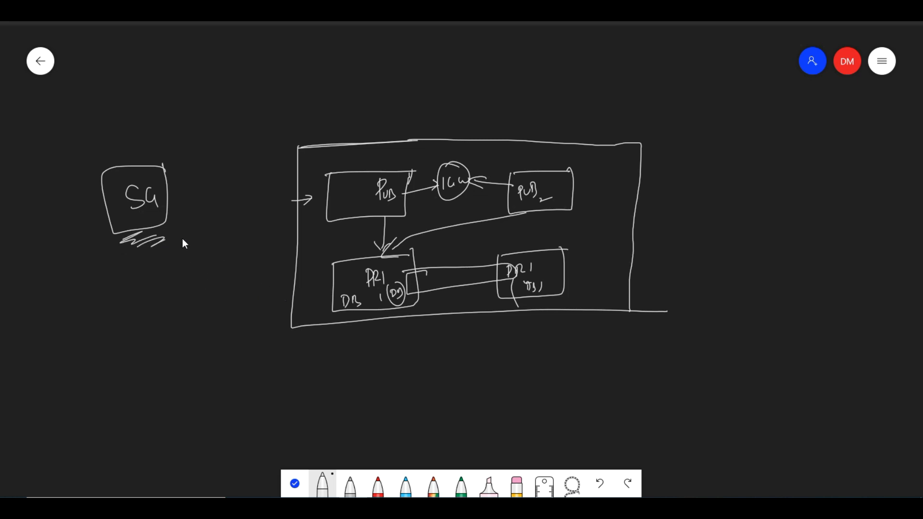
{"action": "mouse_move", "coordinate": [813, 140]}
{"action": "left_mouse_down"}
{"action": "mouse_move", "coordinate": [807, 210]}
{"action": "mouse_move", "coordinate": [822, 140]}
{"action": "left_mouse_up"}
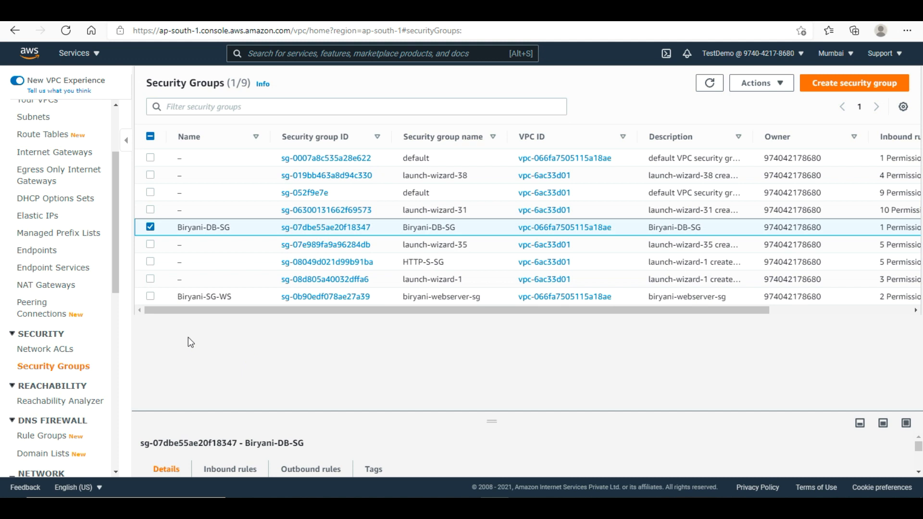
- From Console Home, open S3 and start a new bucket
{"action": "left_click", "coordinate": [35, 58]}
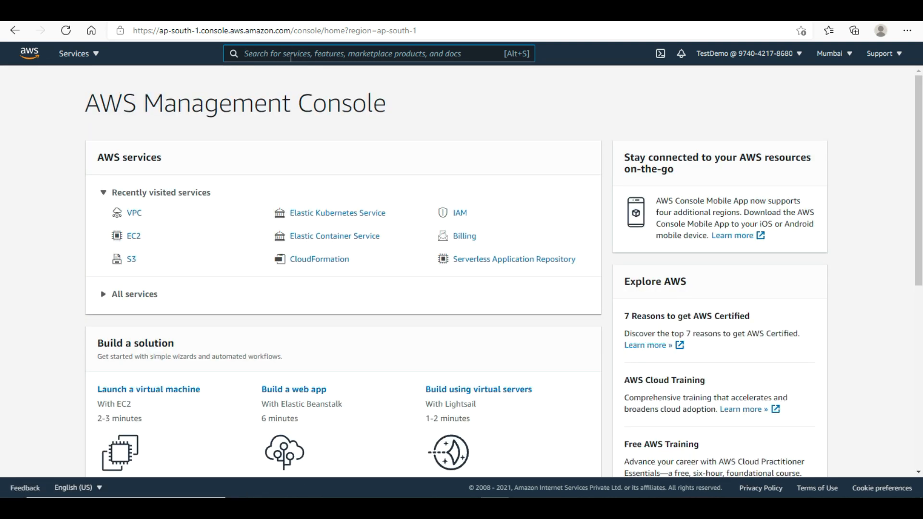
{"action": "left_click", "coordinate": [131, 260]}
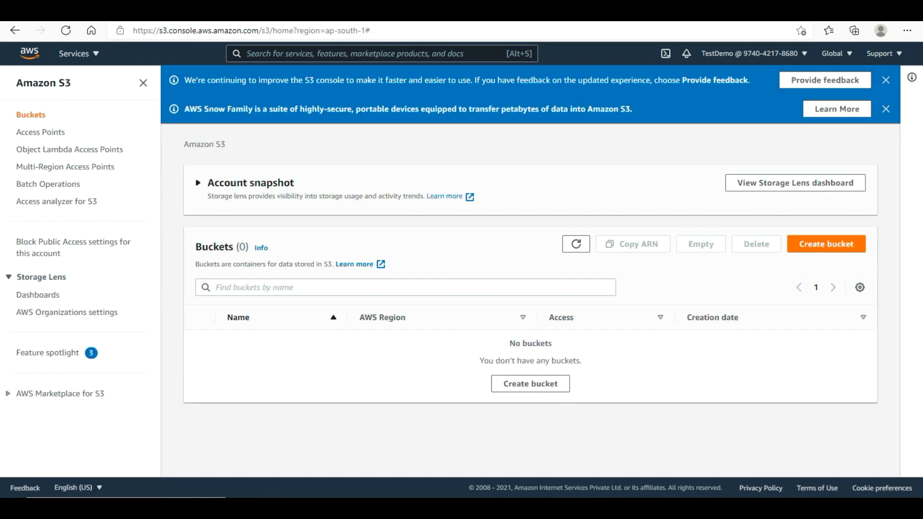
{"action": "left_click", "coordinate": [821, 246]}
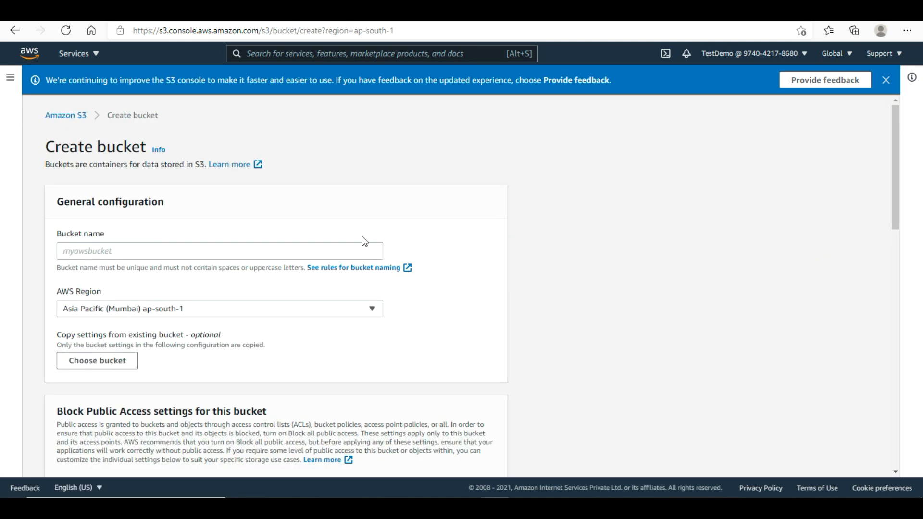
- Create bucket biryani-bucket-ttt with default, non-public settings and open it
{"action": "left_click", "coordinate": [330, 251]}
{"action": "type", "text": "Bi"}
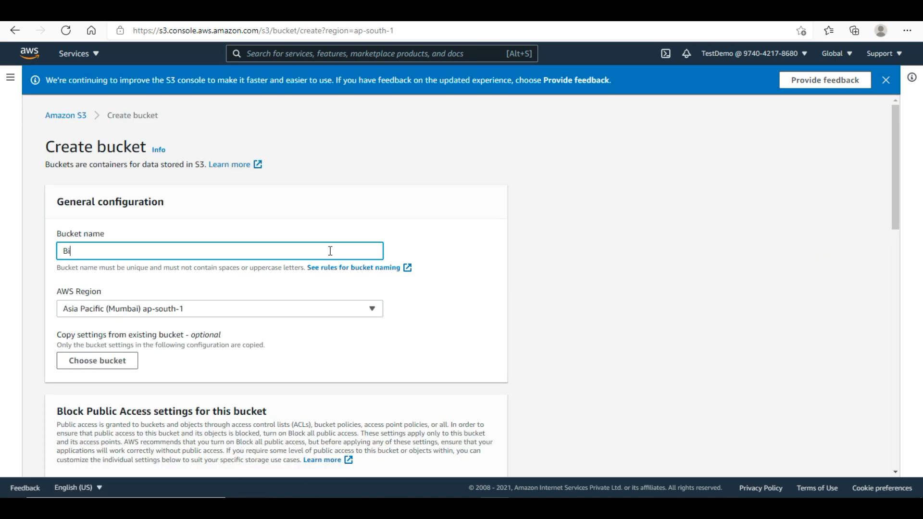
{"action": "key", "text": "BackSpace"}
{"action": "key", "text": "BackSpace"}
{"action": "type", "text": "biryani-bucket-ttt"}
{"action": "left_click_drag", "start_coordinate": [897, 197], "coordinate": [890, 298]}
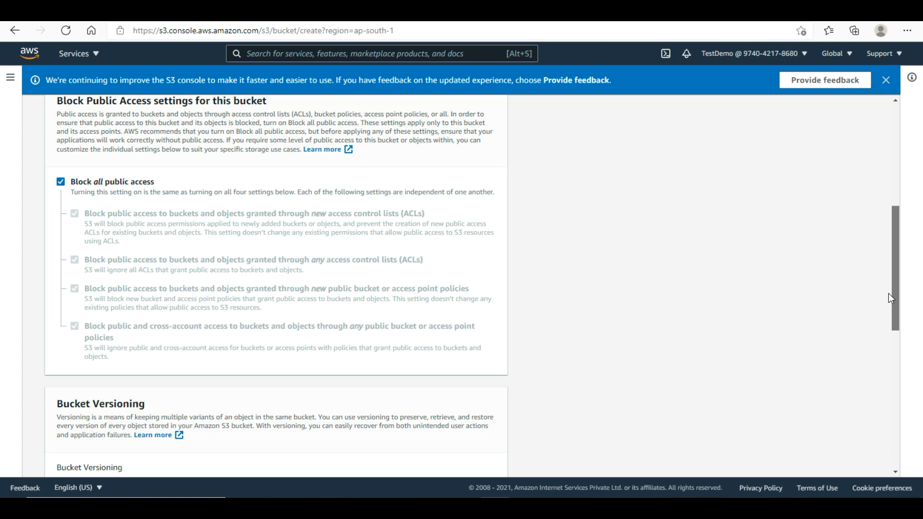
{"action": "scroll", "coordinate": [888, 293], "scroll_direction": "down", "scroll_amount": 4}
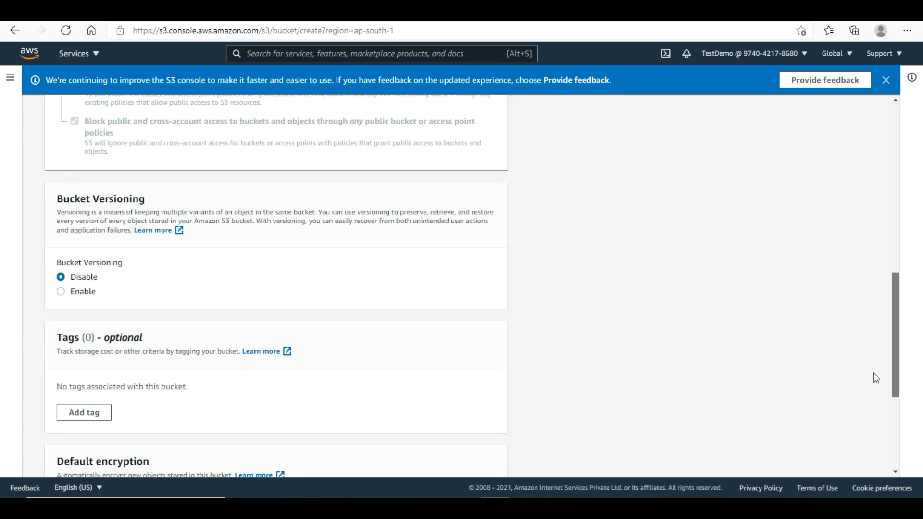
{"action": "scroll", "coordinate": [873, 373], "scroll_direction": "down", "scroll_amount": 4}
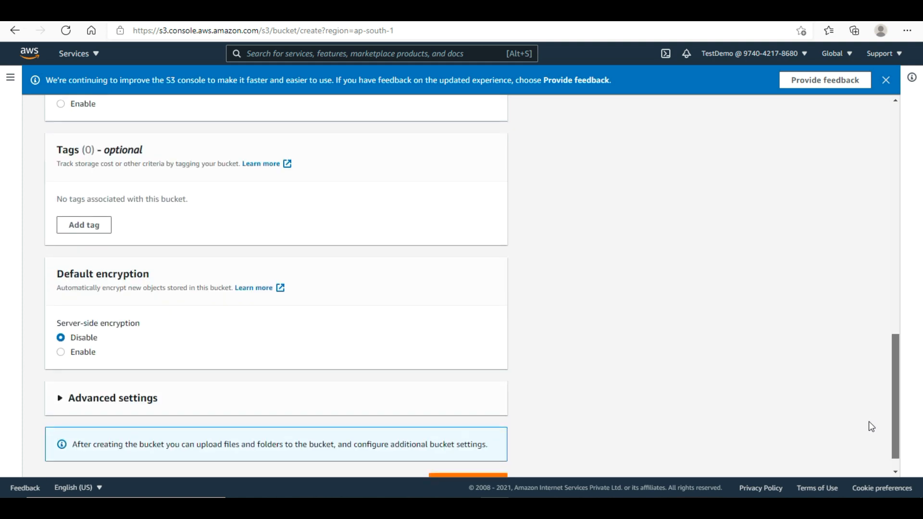
{"action": "scroll", "coordinate": [869, 421], "scroll_direction": "down", "scroll_amount": 1}
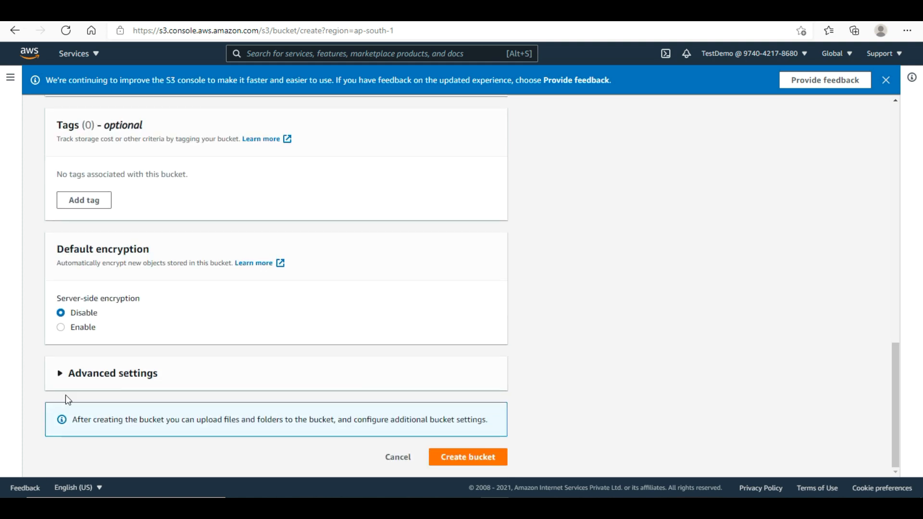
{"action": "left_click", "coordinate": [492, 462]}
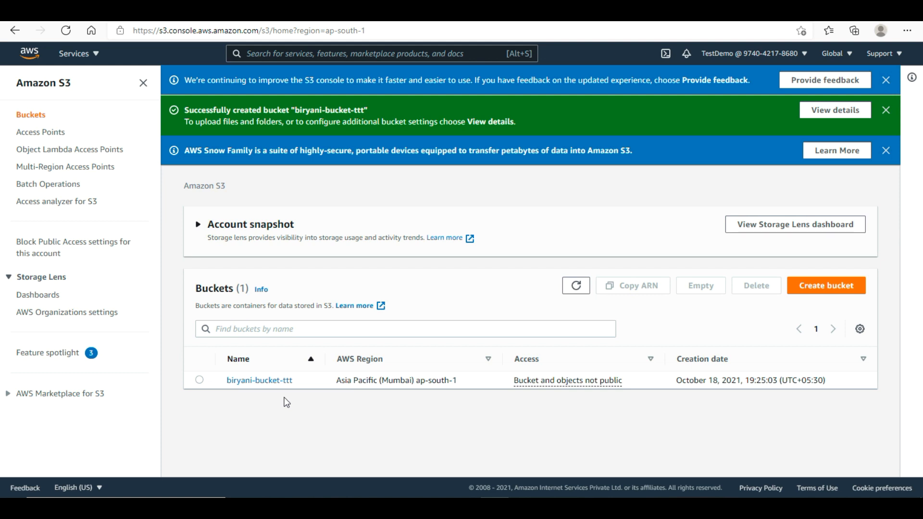
{"action": "left_click", "coordinate": [259, 380]}
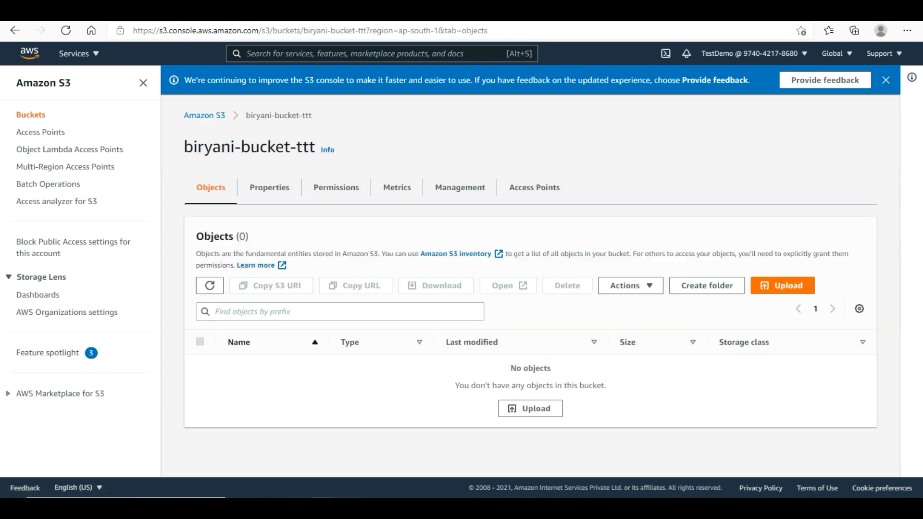
- Select all files in the v5 website folder and drop them onto the bucket
{"action": "mouse_move", "coordinate": [364, 497]}
{"action": "left_click", "coordinate": [380, 476]}
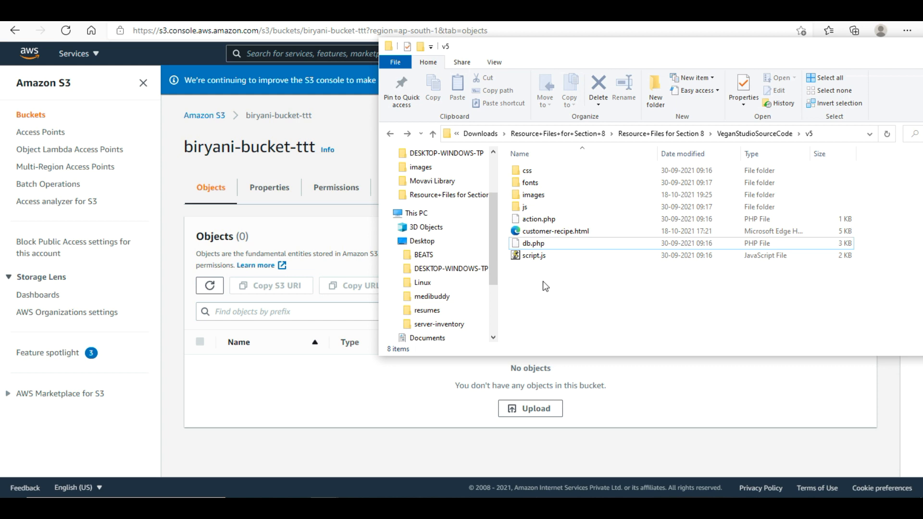
{"action": "left_click_drag", "start_coordinate": [543, 281], "coordinate": [544, 257]}
{"action": "left_click_drag", "start_coordinate": [539, 157], "coordinate": [540, 158]}
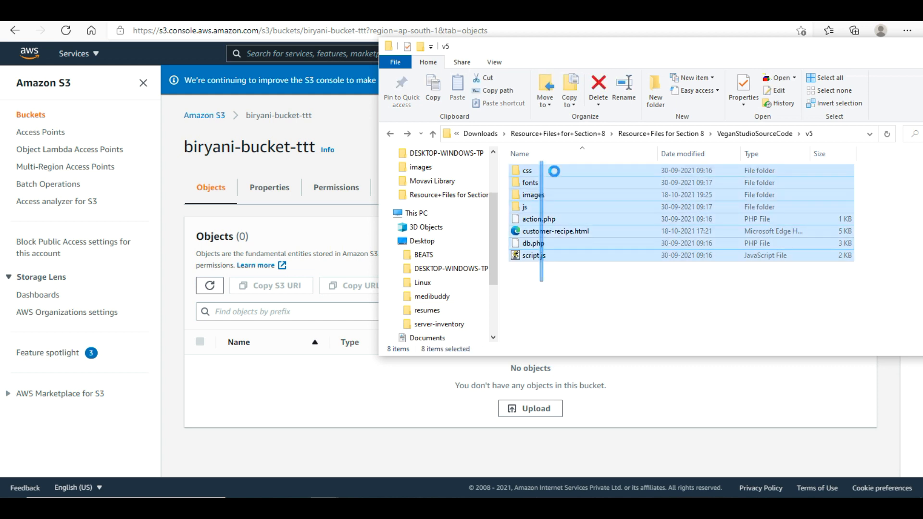
{"action": "left_click", "coordinate": [612, 281]}
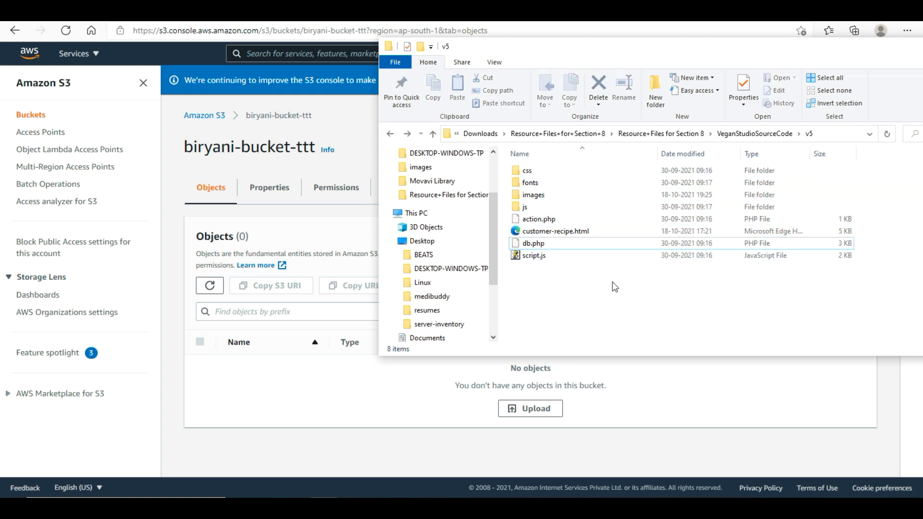
{"action": "key", "text": "ctrl+a"}
{"action": "left_click_drag", "start_coordinate": [566, 221], "coordinate": [349, 390]}
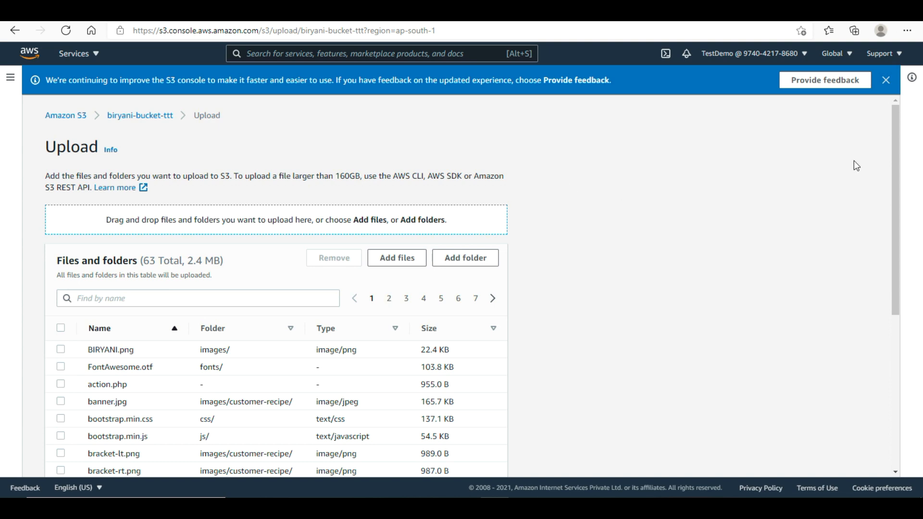
- Upload the 63 website files (2.4 MB) to biryani-bucket-ttt
{"action": "left_click_drag", "start_coordinate": [897, 165], "coordinate": [870, 379]}
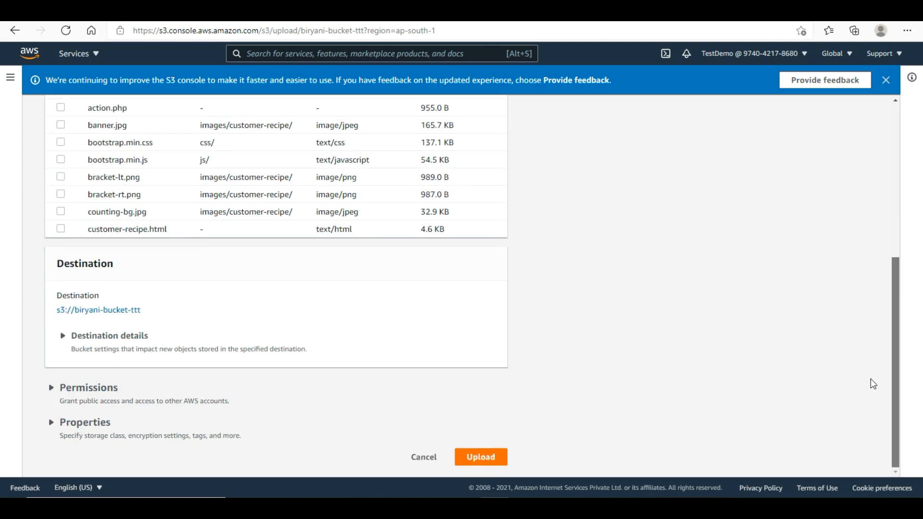
{"action": "left_click", "coordinate": [484, 458]}
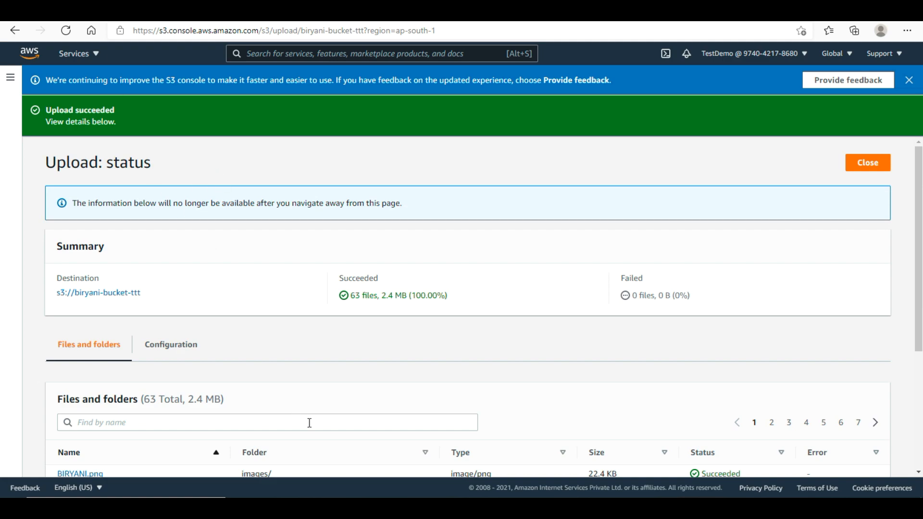
{"action": "left_click", "coordinate": [340, 506]}
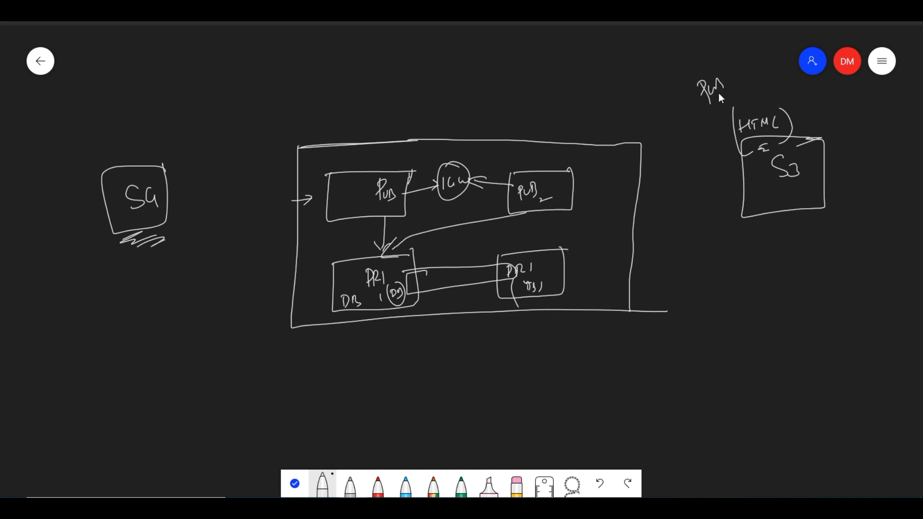
- Add a ROLE box arrowed to S3 and from PUB2, then return to the upload status
{"action": "left_click_drag", "start_coordinate": [731, 45], "coordinate": [717, 46]}
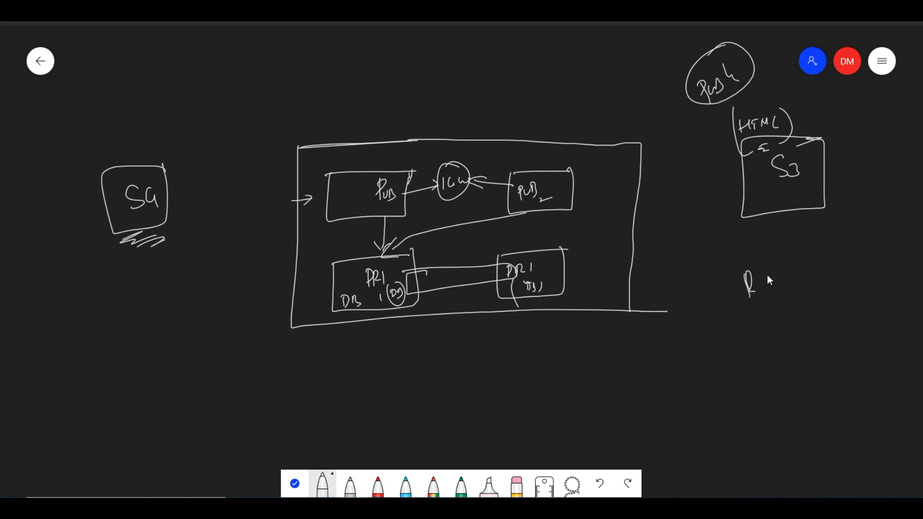
{"action": "mouse_move", "coordinate": [772, 274]}
{"action": "left_mouse_down"}
{"action": "mouse_move", "coordinate": [780, 277]}
{"action": "mouse_move", "coordinate": [728, 269]}
{"action": "mouse_move", "coordinate": [792, 263]}
{"action": "left_mouse_up"}
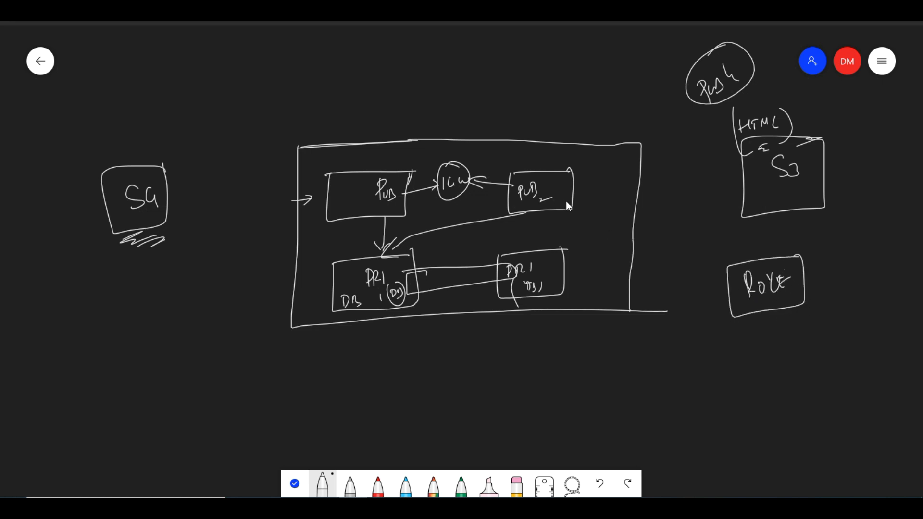
{"action": "left_click_drag", "start_coordinate": [768, 214], "coordinate": [768, 235]}
{"action": "left_click_drag", "start_coordinate": [761, 222], "coordinate": [774, 221]}
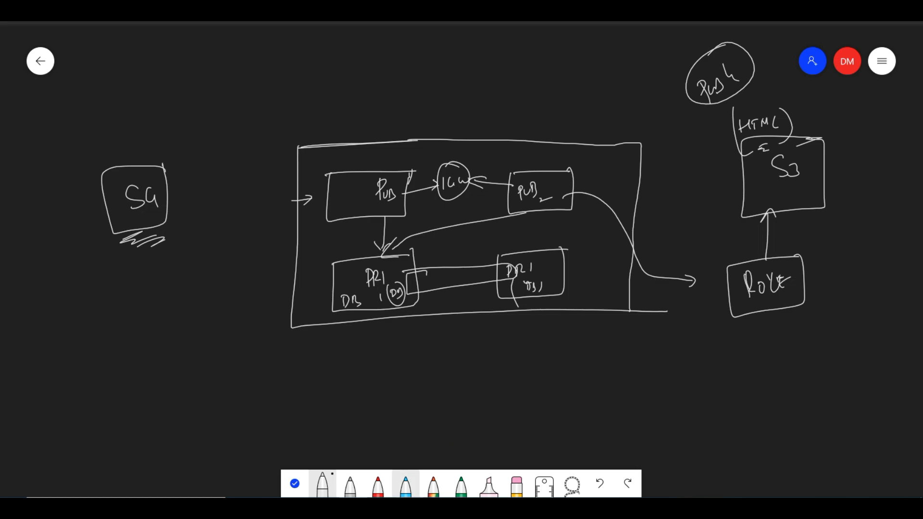
{"action": "mouse_move", "coordinate": [410, 509]}
{"action": "left_click", "coordinate": [418, 464]}
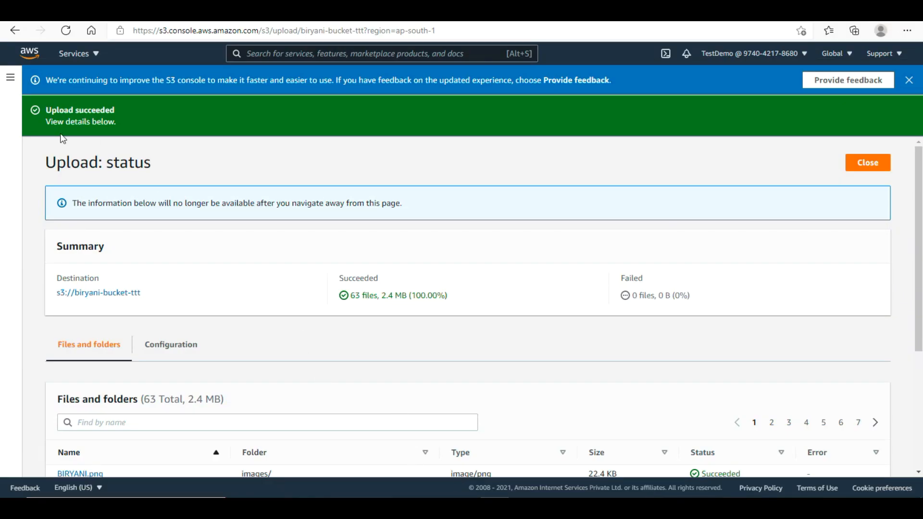
- Start a new IAM policy and switch its editor to JSON
{"action": "left_click", "coordinate": [29, 54]}
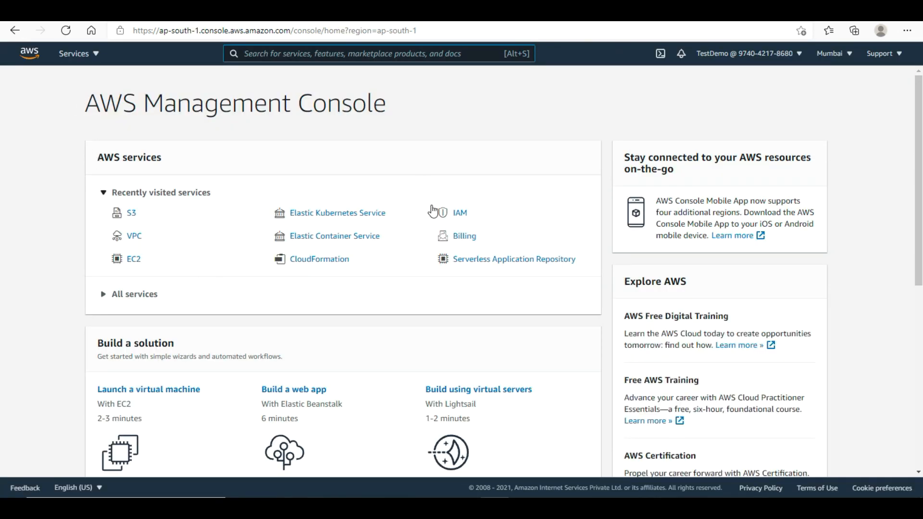
{"action": "left_click", "coordinate": [459, 213]}
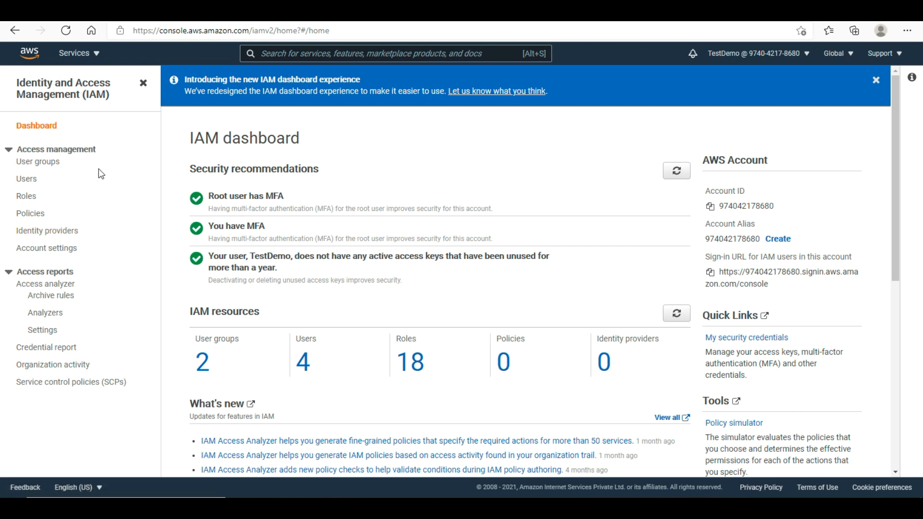
{"action": "left_click", "coordinate": [34, 219]}
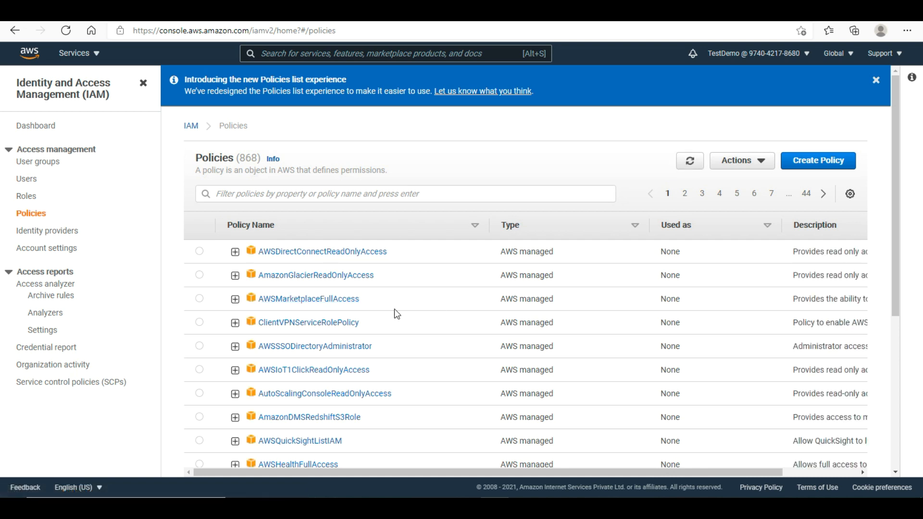
{"action": "left_click", "coordinate": [813, 166]}
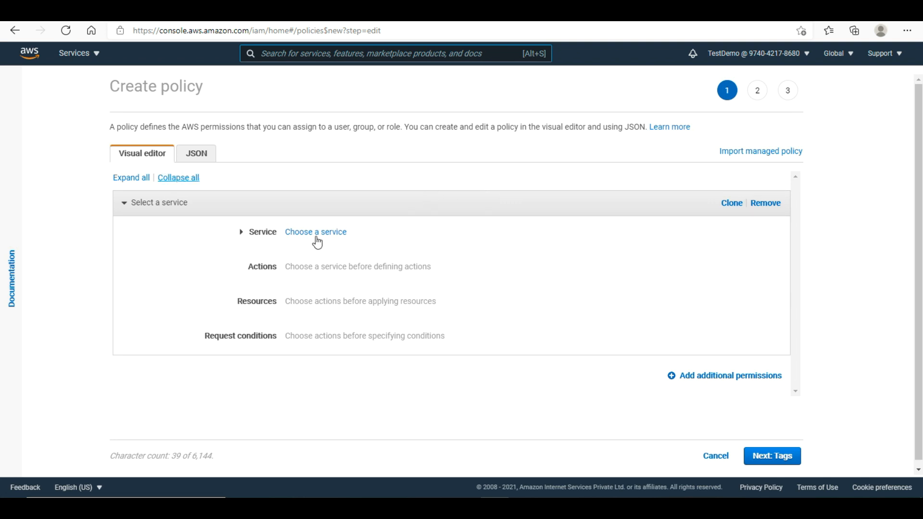
{"action": "left_click", "coordinate": [198, 153]}
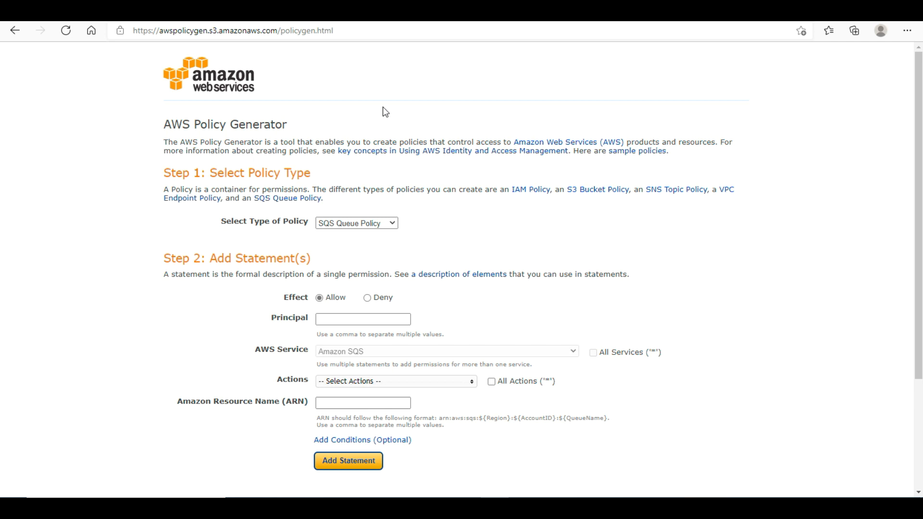
- Draft an IAM Policy statement allowing all Amazon S3 actions, with ARN begun as arn:aws:s3:::
{"action": "left_click", "coordinate": [370, 222]}
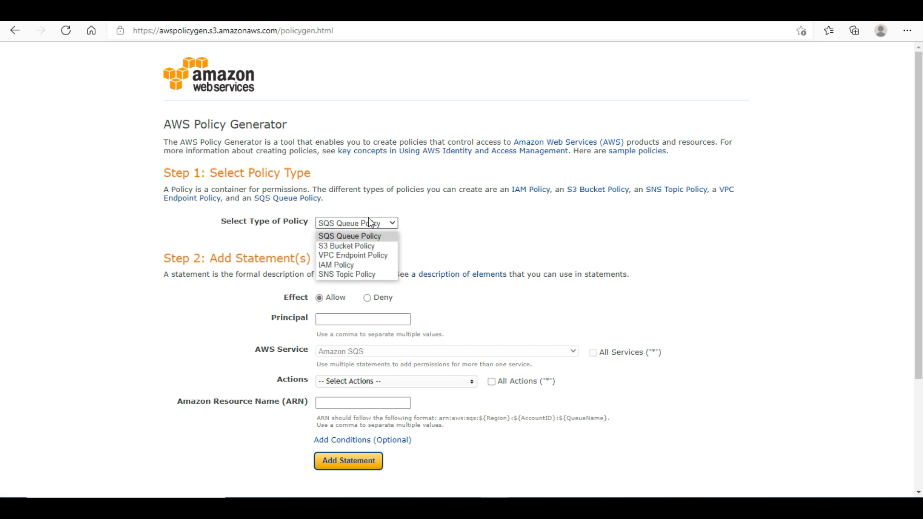
{"action": "left_click", "coordinate": [363, 264]}
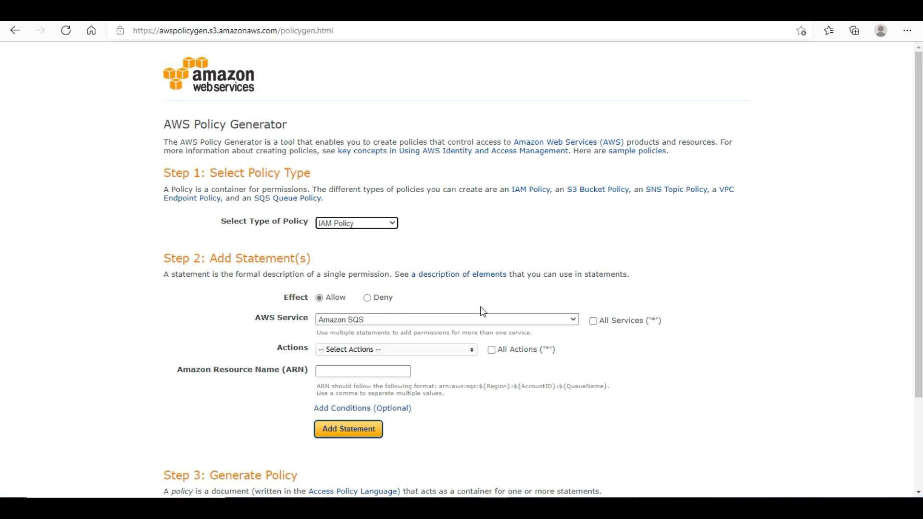
{"action": "left_click", "coordinate": [506, 322]}
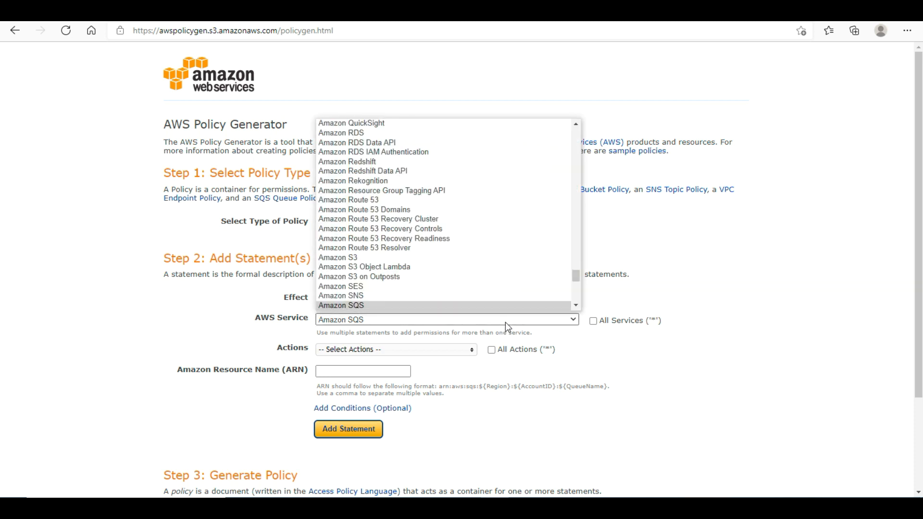
{"action": "left_click", "coordinate": [408, 259]}
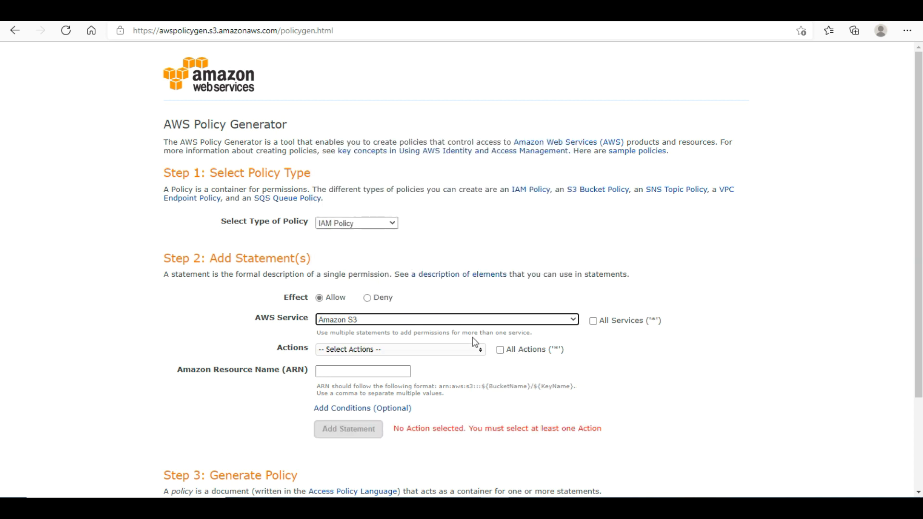
{"action": "left_click", "coordinate": [501, 350]}
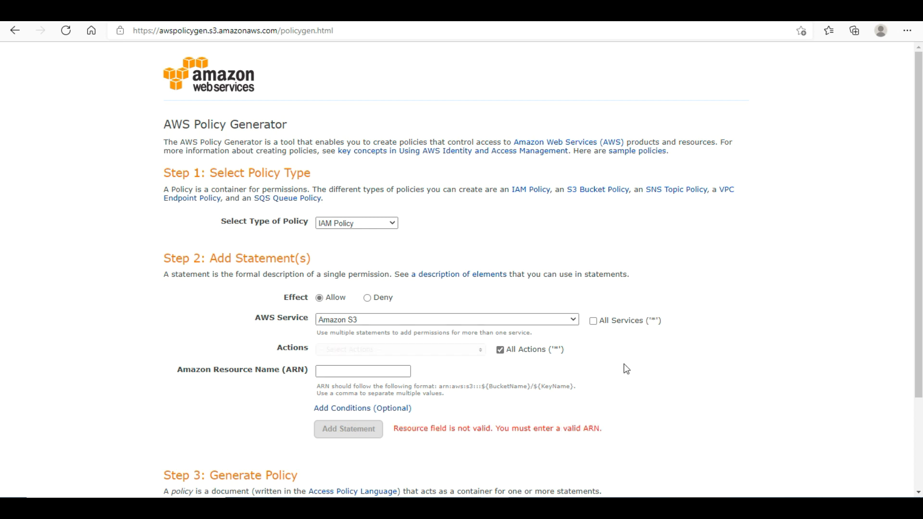
{"action": "left_click", "coordinate": [373, 377]}
{"action": "type", "text": "arn:"}
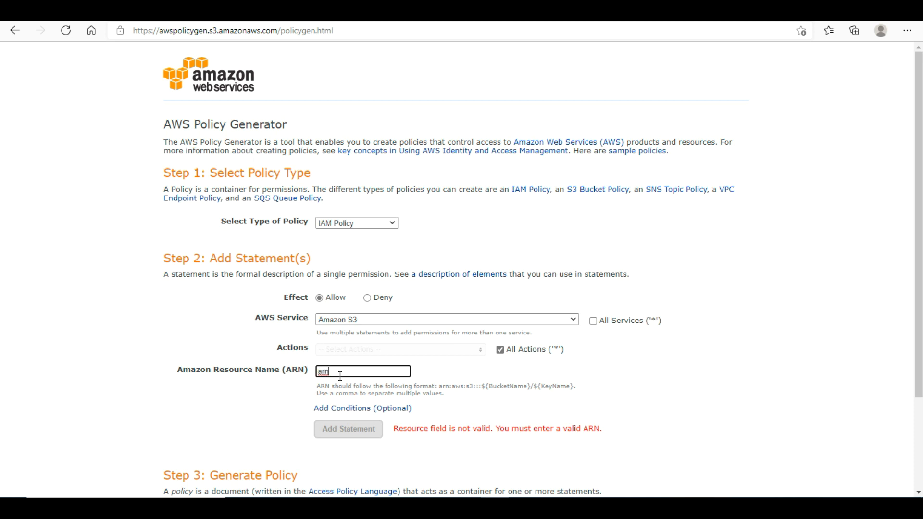
{"action": "type", "text": "aws:s3:::"}
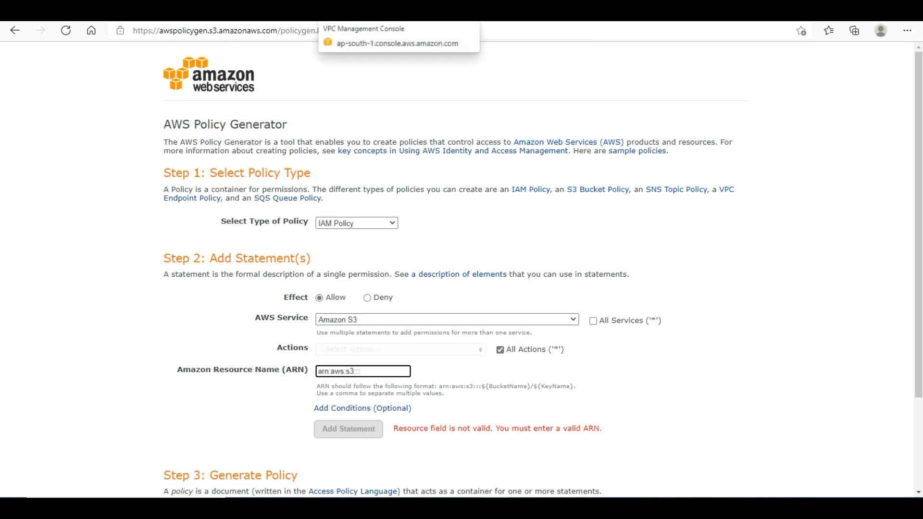
- Copy the bucket name biryani-bucket-ttt from the S3 bucket list
{"action": "left_click", "coordinate": [495, 19]}
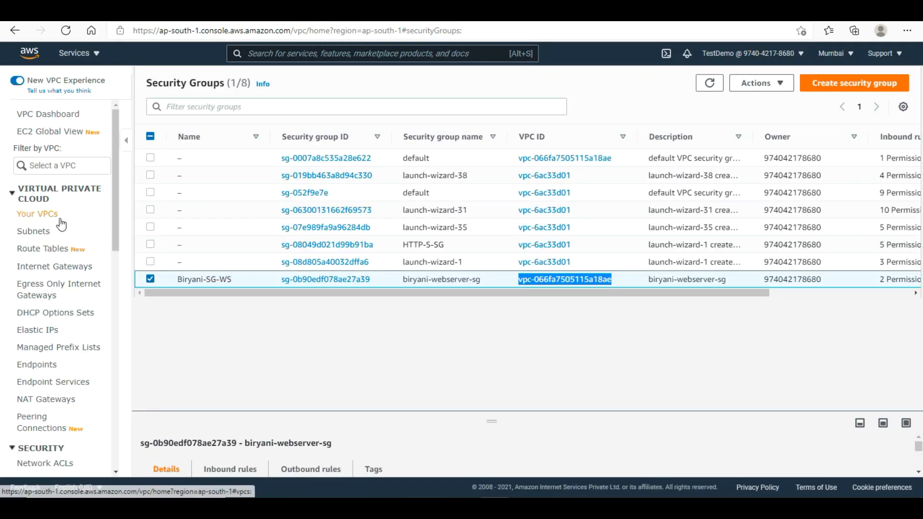
{"action": "left_click", "coordinate": [34, 59]}
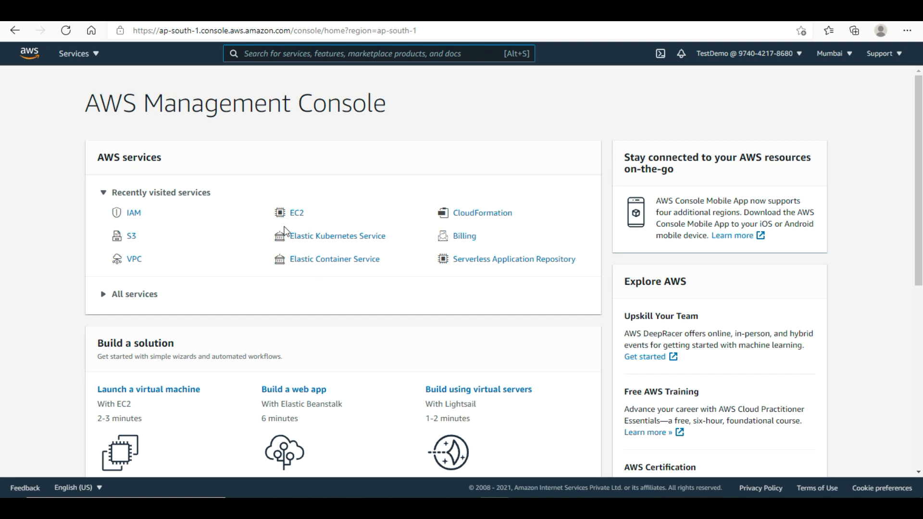
{"action": "left_click", "coordinate": [131, 237]}
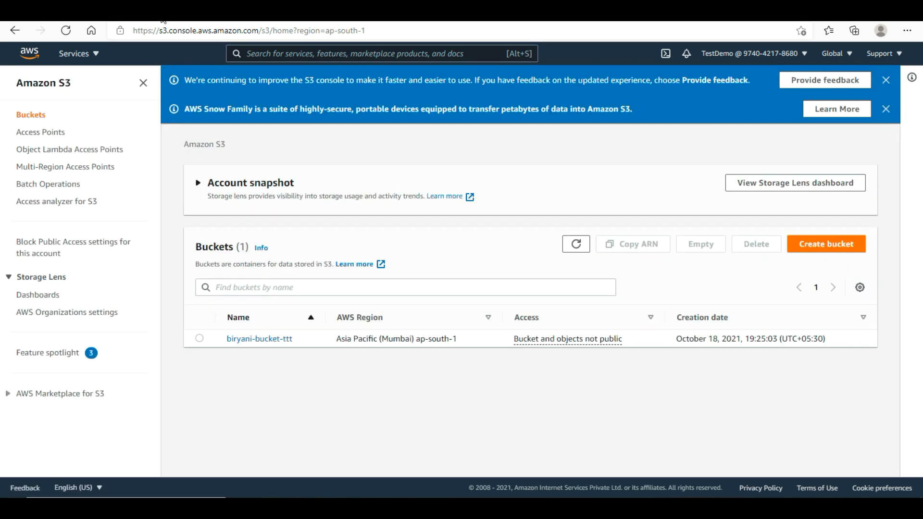
{"action": "left_click_drag", "start_coordinate": [296, 342], "coordinate": [232, 341]}
{"action": "key", "text": "ctrl+c"}
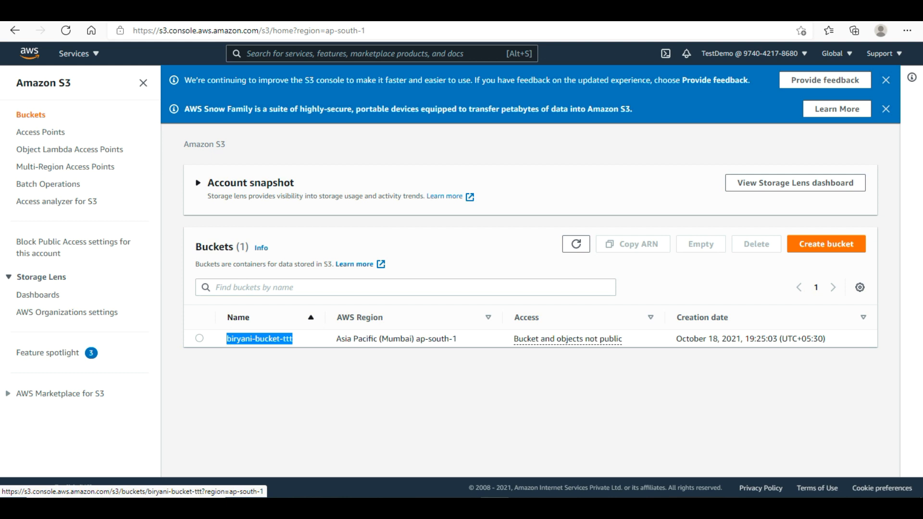
- Complete the resource ARN as arn:aws:s3:::biryani-bucket-ttt/*
{"action": "left_click", "coordinate": [620, 11]}
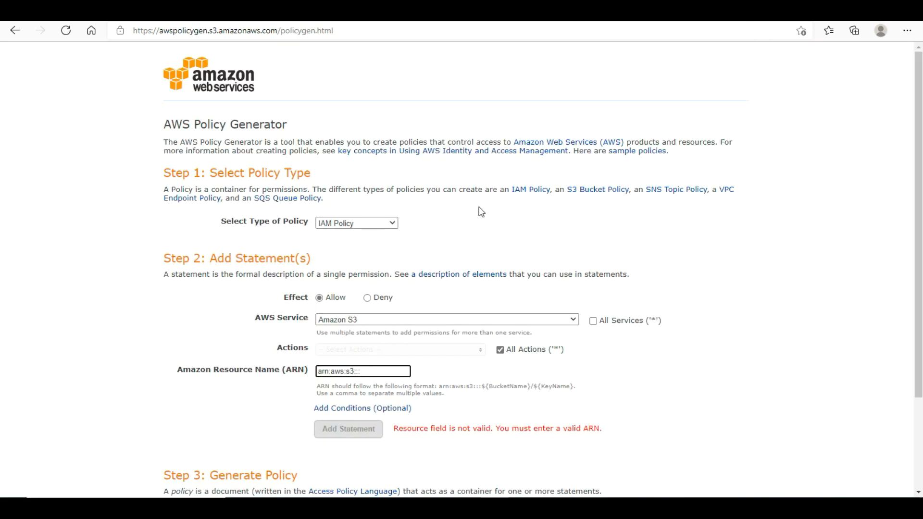
{"action": "key", "text": "ctrl+v"}
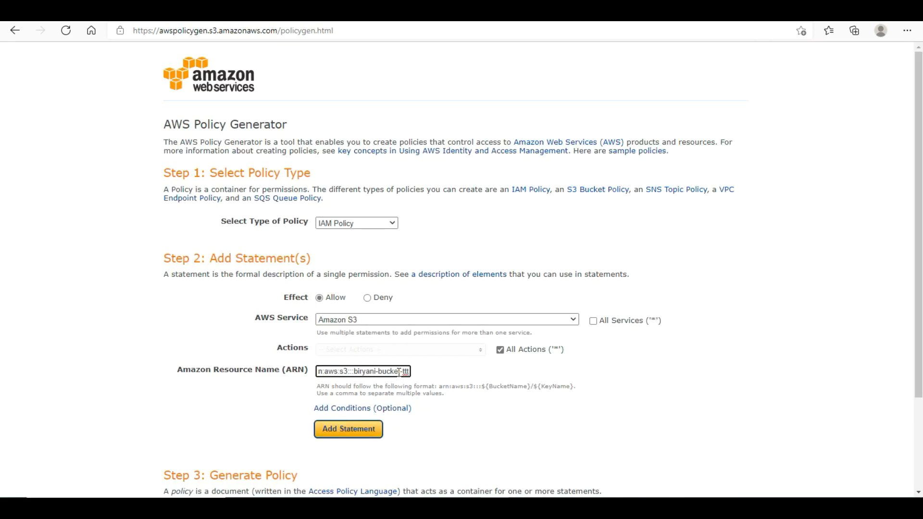
{"action": "type", "text": "/"}
{"action": "key", "text": "BackSpace"}
{"action": "key", "text": "ctrl+a"}
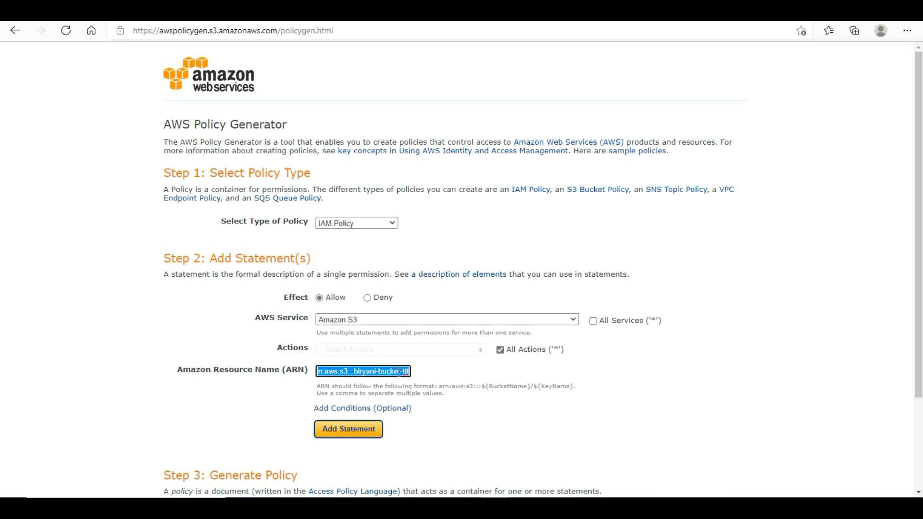
{"action": "left_click", "coordinate": [400, 372]}
{"action": "scroll", "coordinate": [399, 372], "scroll_direction": "down", "scroll_amount": 3}
{"action": "type", "text": ","}
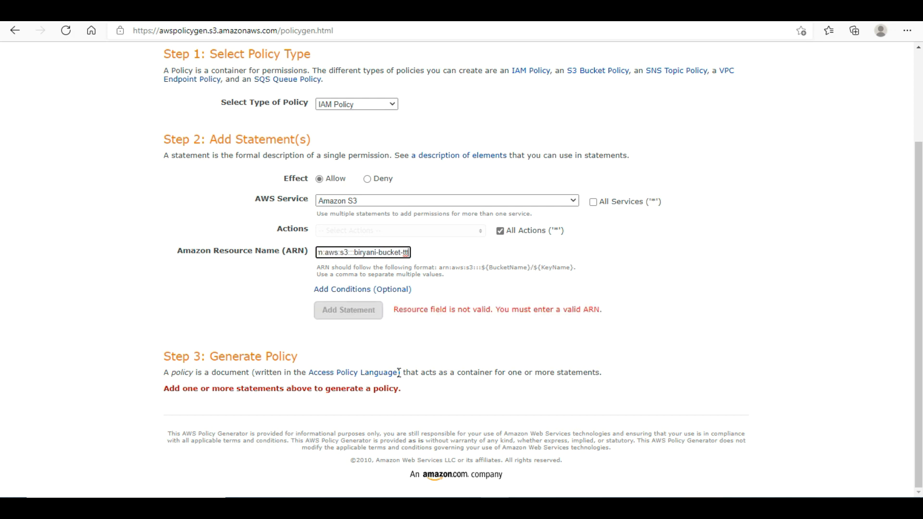
{"action": "key", "text": "BackSpace"}
{"action": "type", "text": "/*"}
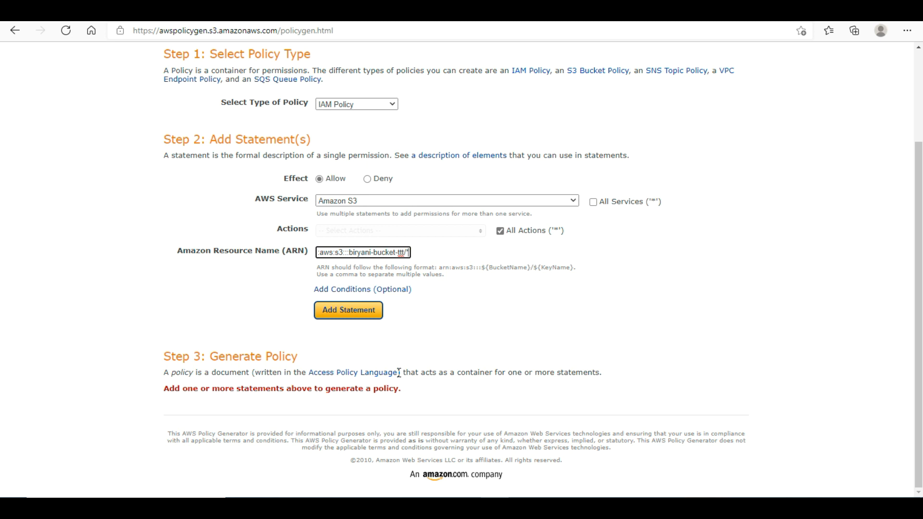
- Add the S3 statement, generate the policy, and copy its JSON
{"action": "left_click", "coordinate": [354, 315]}
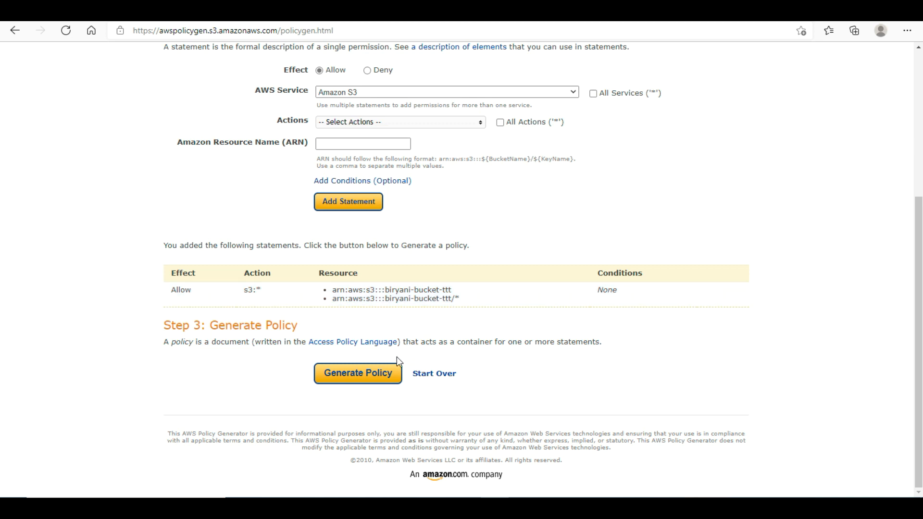
{"action": "left_click", "coordinate": [383, 377]}
{"action": "left_click", "coordinate": [437, 301]}
{"action": "key", "text": "ctrl+a"}
{"action": "key", "text": "ctrl+c"}
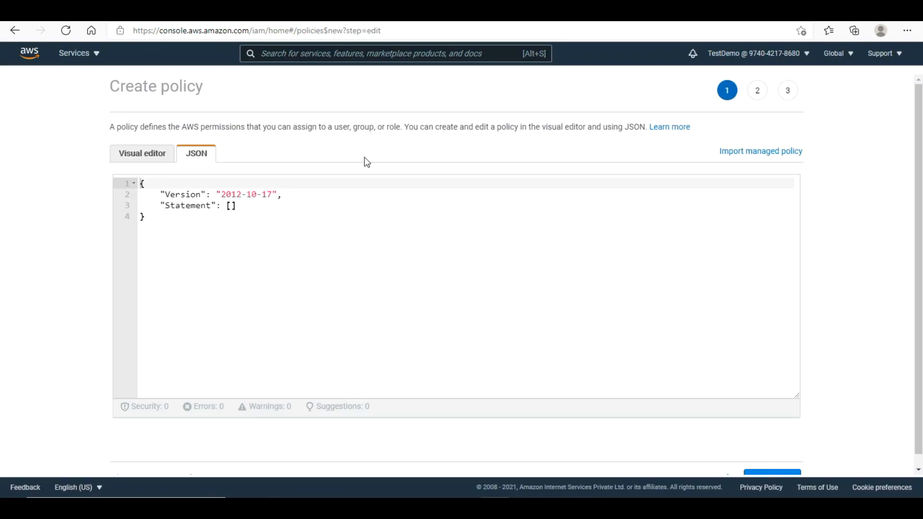
{"action": "left_click", "coordinate": [320, 284]}
- Replace the policy's default JSON with the generated S3 statement
{"action": "key", "text": "ctrl+a"}
{"action": "key", "text": "ctrl+v"}
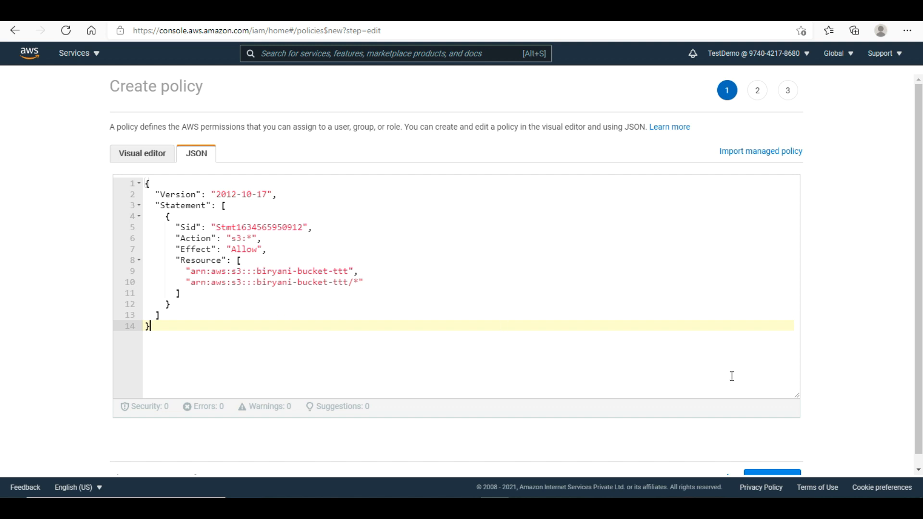
{"action": "scroll", "coordinate": [921, 351], "scroll_direction": "down", "scroll_amount": 1}
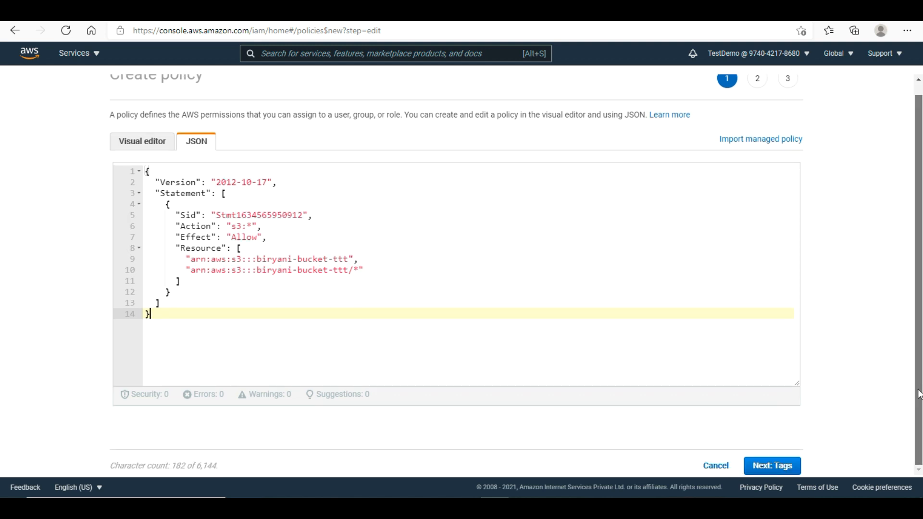
- Tag the policy Name=S3Policy and proceed to the review step
{"action": "left_click", "coordinate": [780, 468]}
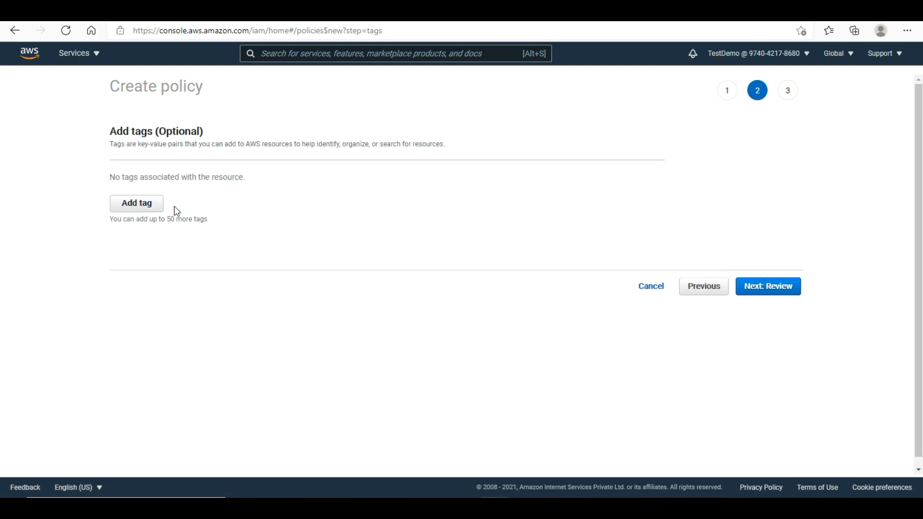
{"action": "left_click", "coordinate": [150, 206]}
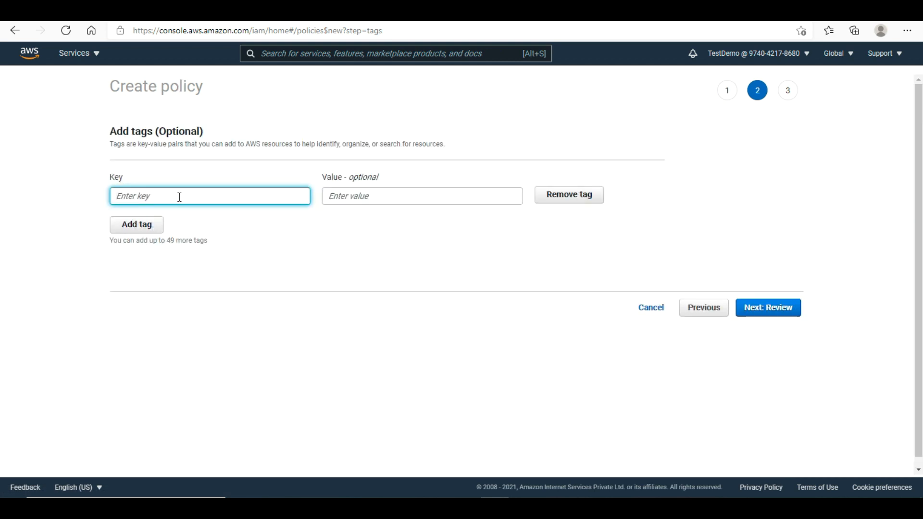
{"action": "type", "text": "Name"}
{"action": "left_click", "coordinate": [393, 197]}
{"action": "type", "text": "S"}
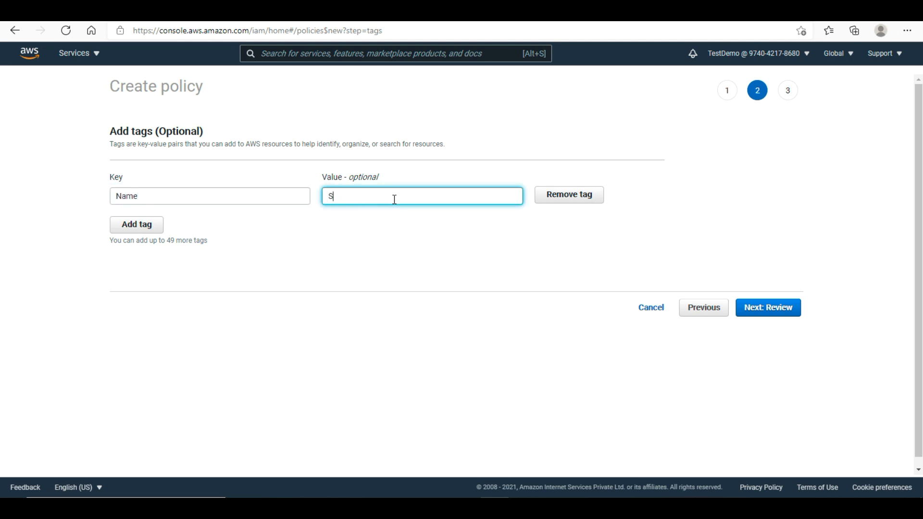
{"action": "type", "text": "3Policy"}
{"action": "left_click", "coordinate": [764, 310]}
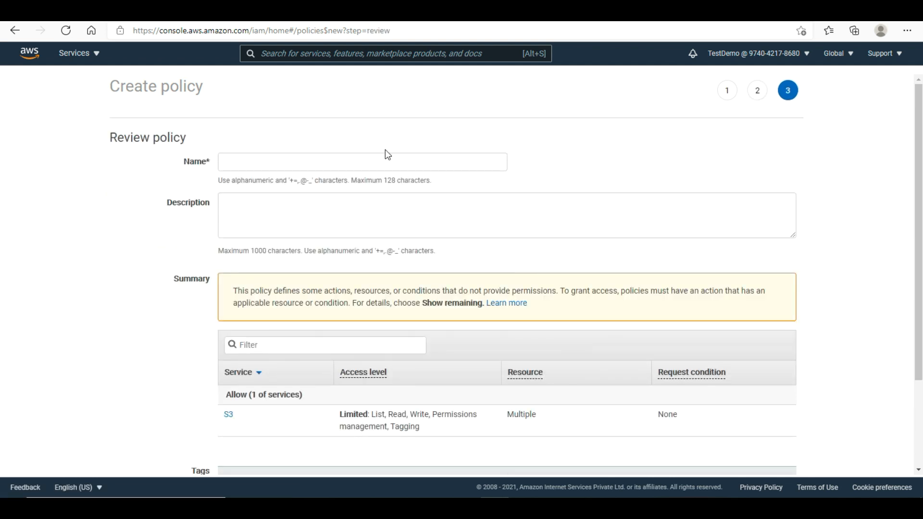
- Name the new policy biryani-access-html-bucket
{"action": "left_click", "coordinate": [386, 157]}
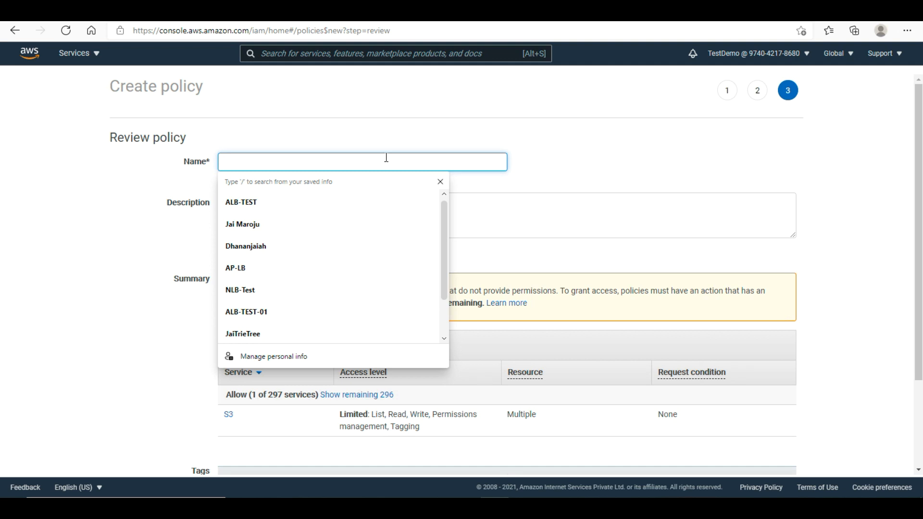
{"action": "type", "text": "b"}
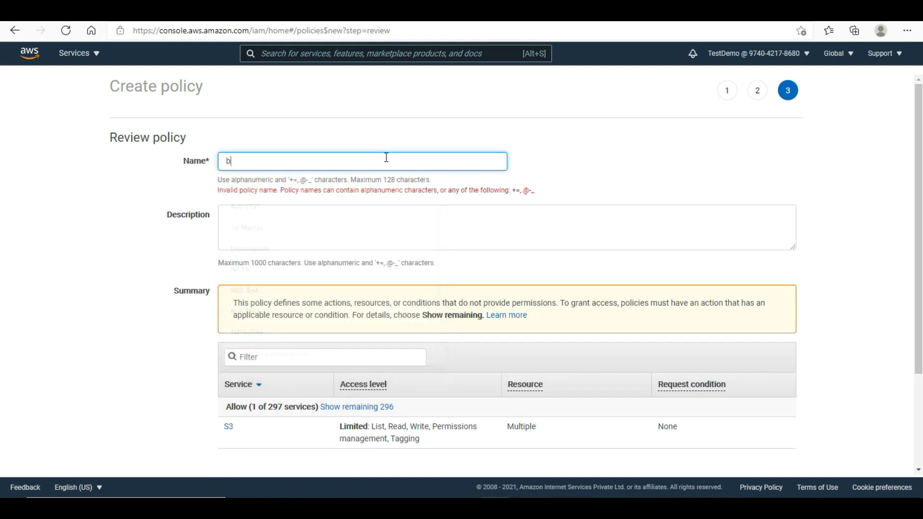
{"action": "type", "text": "iryani"}
{"action": "key", "text": "Delete"}
{"action": "key", "text": "End"}
{"action": "type", "text": "-"}
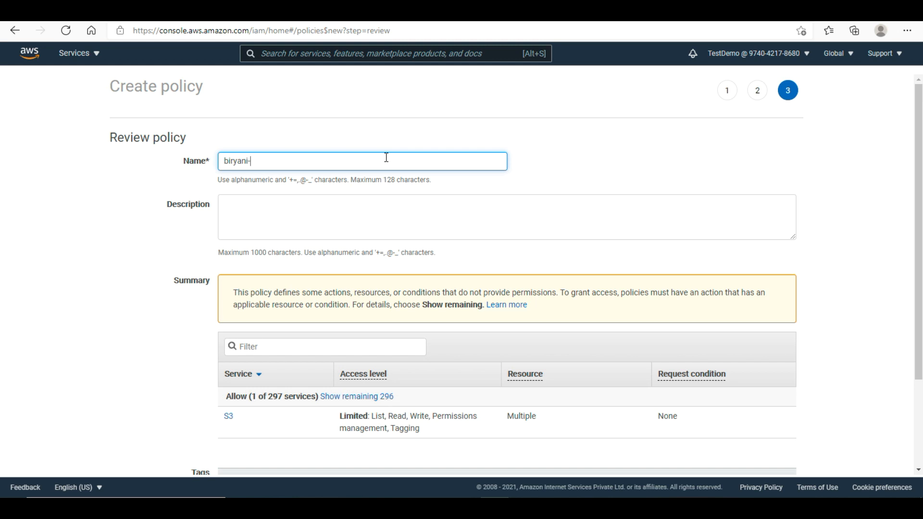
{"action": "type", "text": "access-html-bucket"}
{"action": "left_click", "coordinate": [389, 219]}
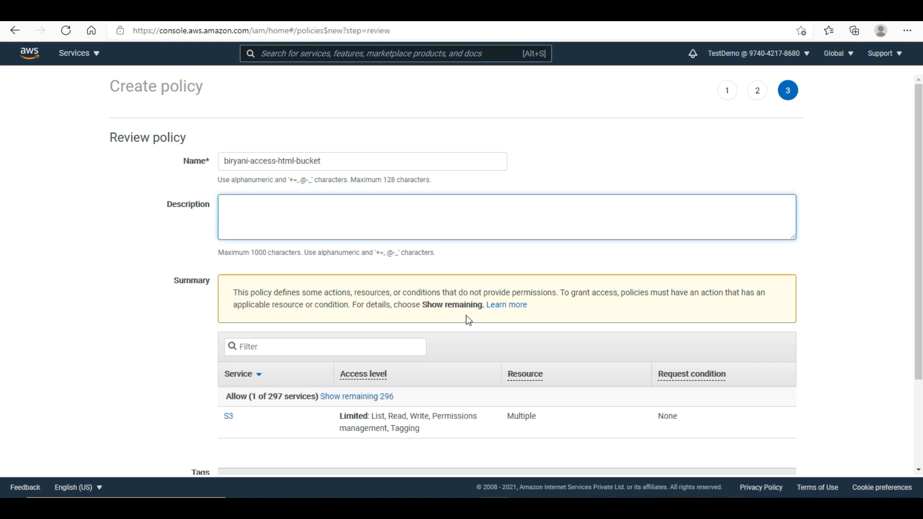
- Create the policy, review its JSON document, then go to the IAM Roles list
{"action": "scroll", "coordinate": [919, 315], "scroll_direction": "down", "scroll_amount": 3}
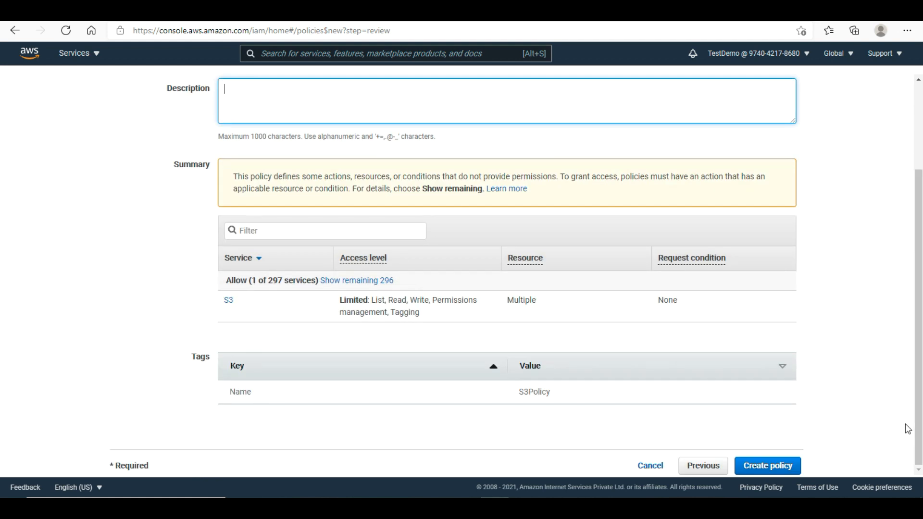
{"action": "left_click", "coordinate": [779, 467]}
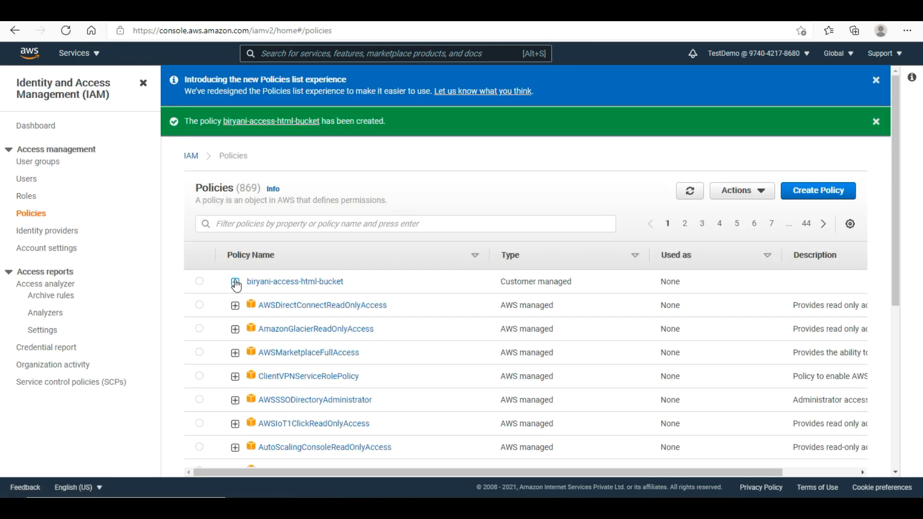
{"action": "left_click", "coordinate": [236, 283]}
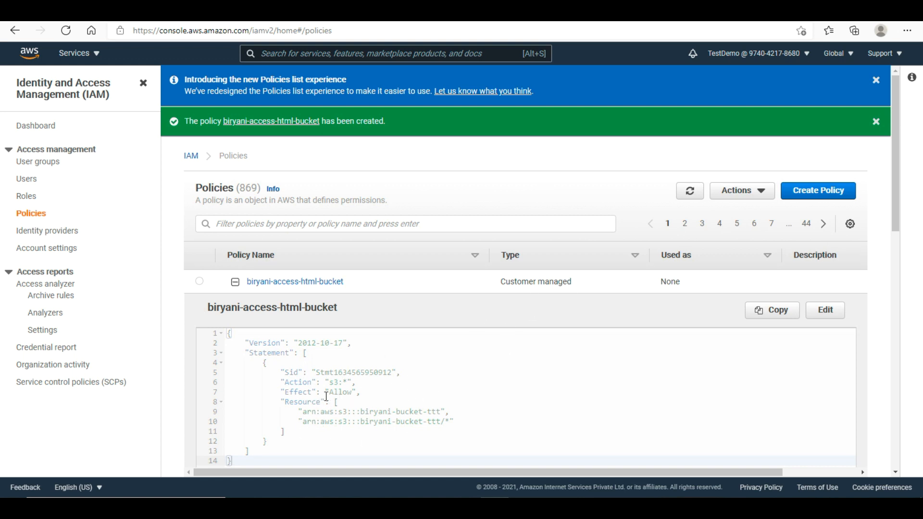
{"action": "left_click", "coordinate": [28, 197]}
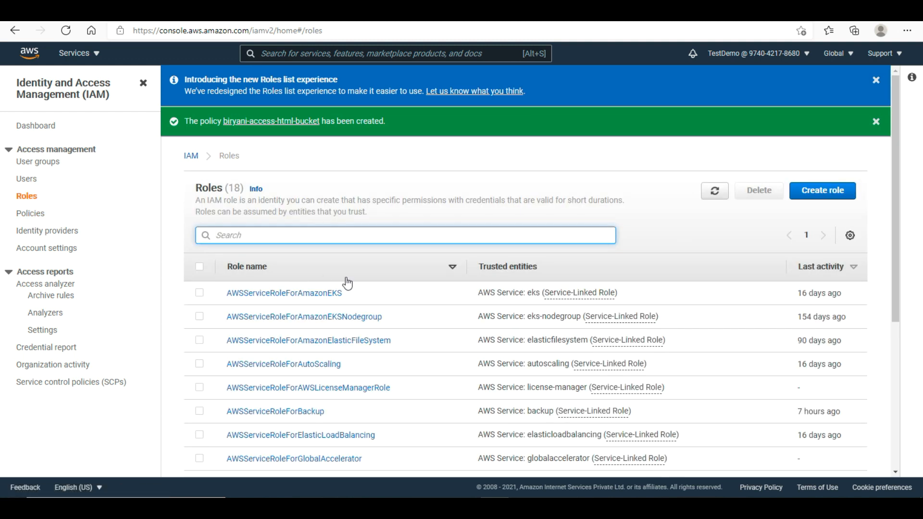
- Start an EC2 role with biryani-access-html-bucket attached, skipping tags, up to the review step
{"action": "left_click", "coordinate": [818, 129]}
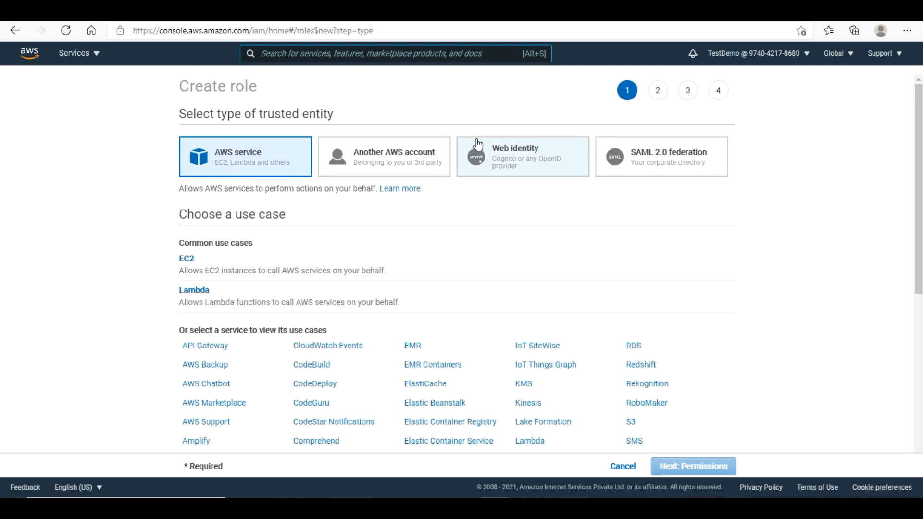
{"action": "left_click", "coordinate": [205, 273]}
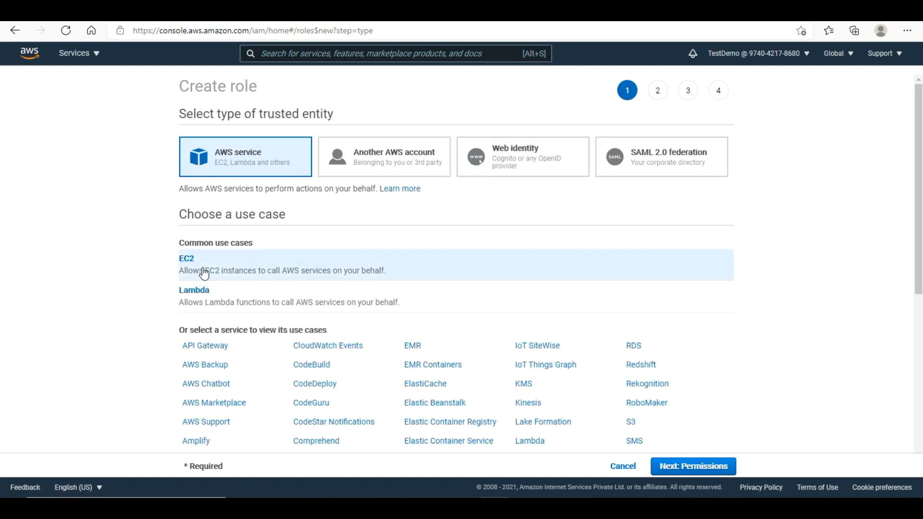
{"action": "left_click", "coordinate": [701, 476]}
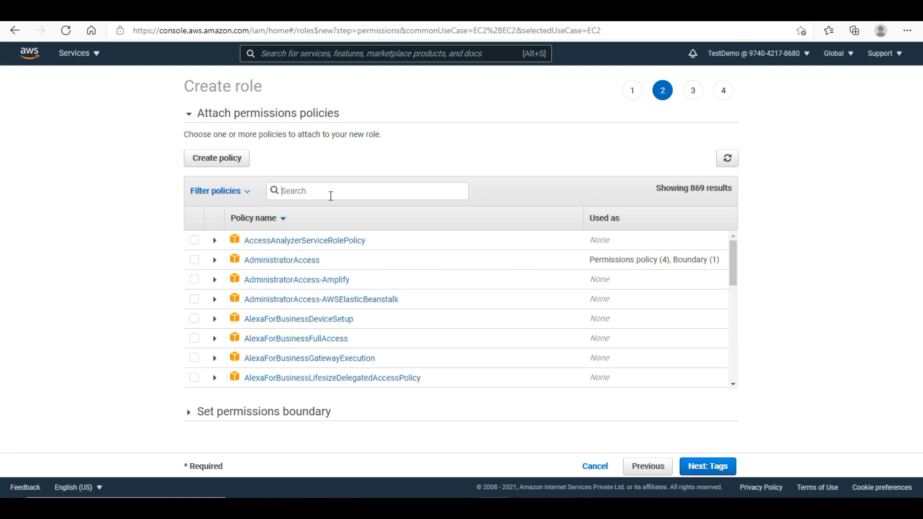
{"action": "type", "text": "bir"}
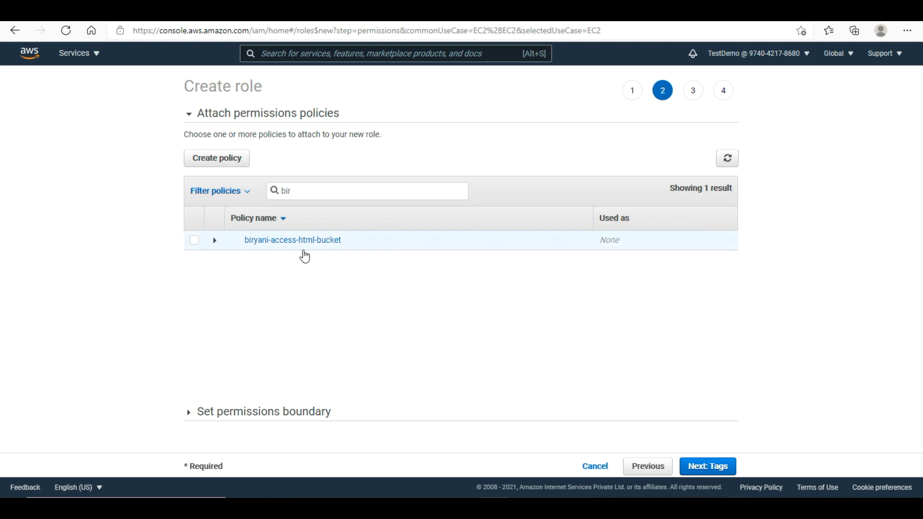
{"action": "left_click", "coordinate": [195, 242]}
{"action": "left_click", "coordinate": [711, 466]}
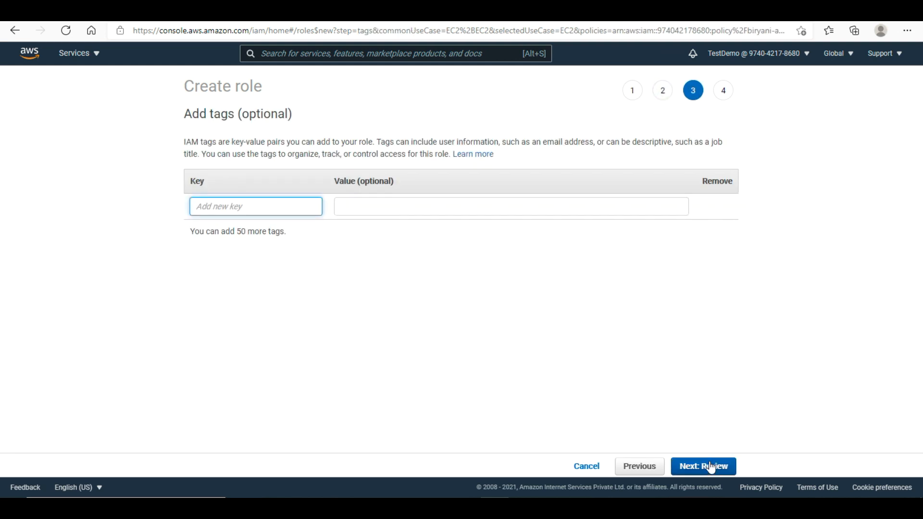
{"action": "left_click", "coordinate": [711, 466]}
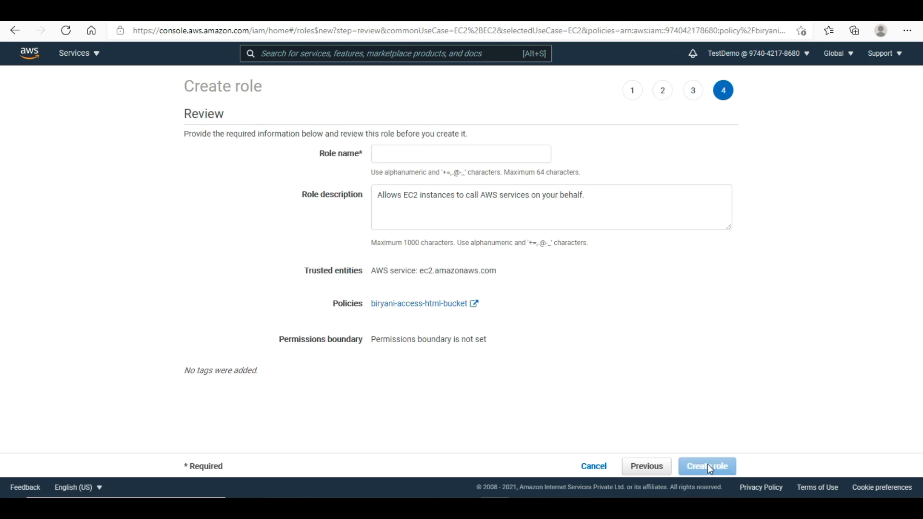
- Create the role as ec2-s3-html-read-role and filter the Roles list by 'ec2'
{"action": "left_click", "coordinate": [508, 159]}
{"action": "type", "text": "ec2"}
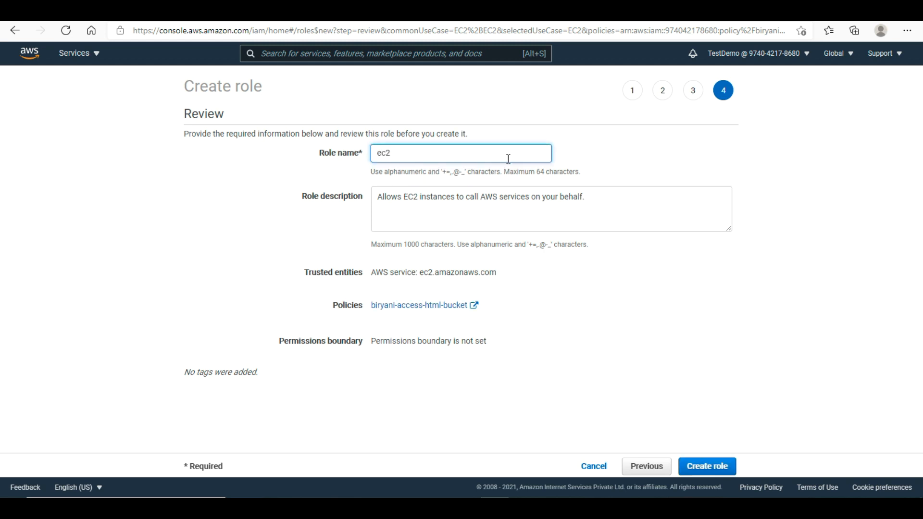
{"action": "type", "text": "-s3-html-read-role"}
{"action": "left_click", "coordinate": [700, 468]}
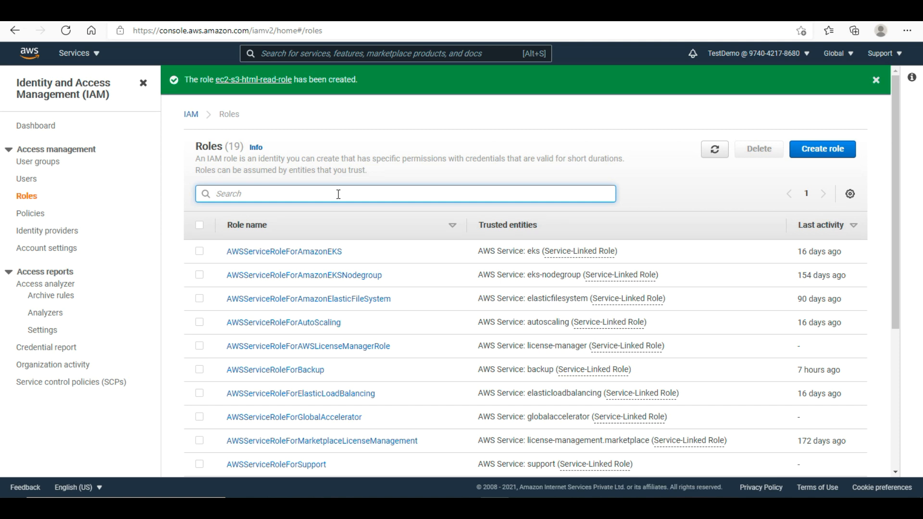
{"action": "type", "text": "ec2"}
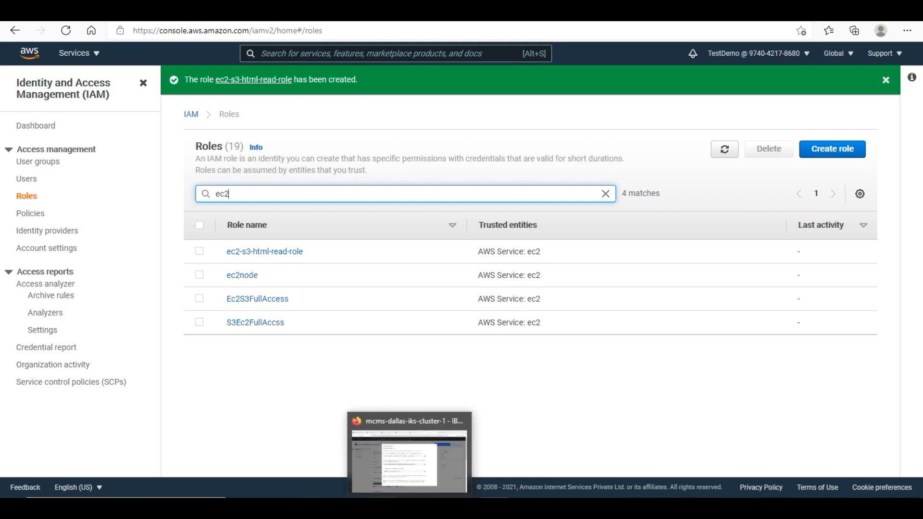
- On the whiteboard, circle the handwritten 'Policy' and draw a box around Role and Policy
{"action": "left_click", "coordinate": [361, 452]}
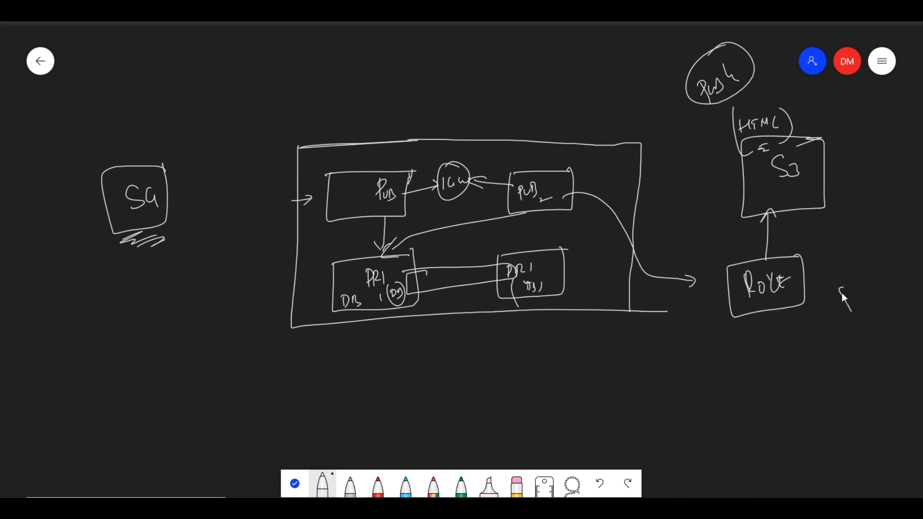
{"action": "left_click_drag", "start_coordinate": [809, 281], "coordinate": [821, 303]}
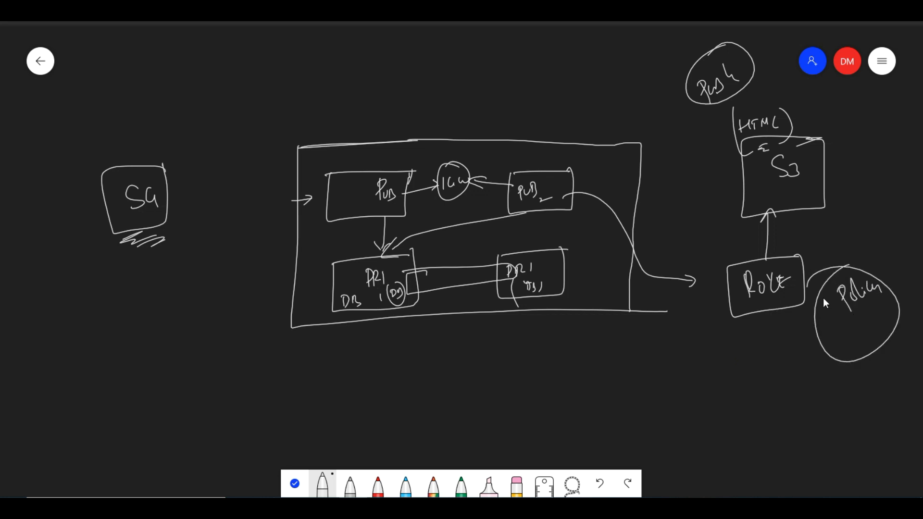
{"action": "mouse_move", "coordinate": [848, 243]}
{"action": "left_mouse_down"}
{"action": "mouse_move", "coordinate": [718, 311]}
{"action": "mouse_move", "coordinate": [884, 345]}
{"action": "mouse_move", "coordinate": [834, 240]}
{"action": "left_mouse_up"}
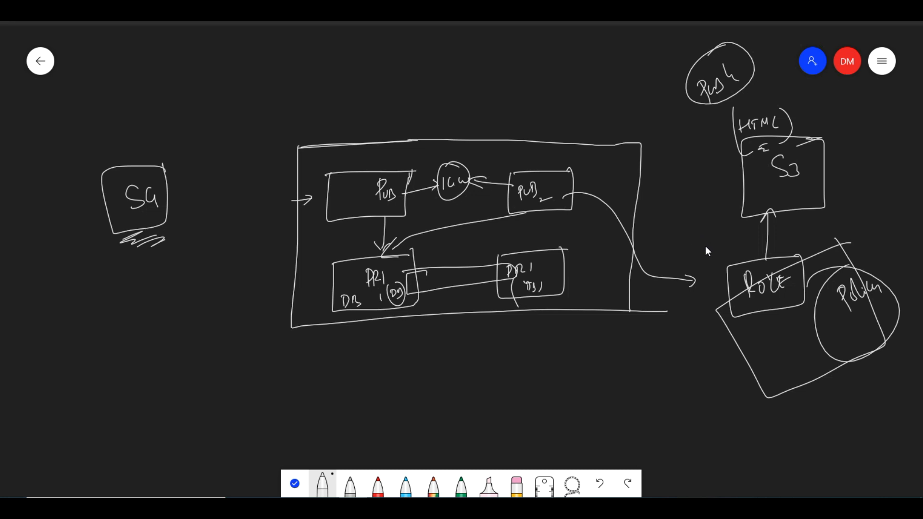
{"action": "key", "text": "ctrl+z"}
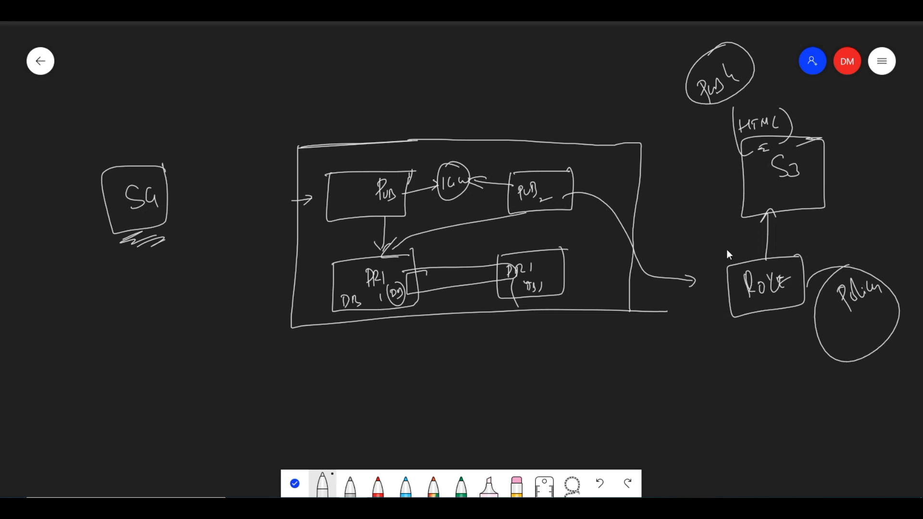
{"action": "left_click_drag", "start_coordinate": [706, 247], "coordinate": [892, 240]}
{"action": "mouse_move", "coordinate": [709, 242]}
{"action": "left_mouse_down"}
{"action": "mouse_move", "coordinate": [772, 387]}
{"action": "mouse_move", "coordinate": [912, 289]}
{"action": "mouse_move", "coordinate": [918, 240]}
{"action": "mouse_move", "coordinate": [912, 275]}
{"action": "left_mouse_up"}
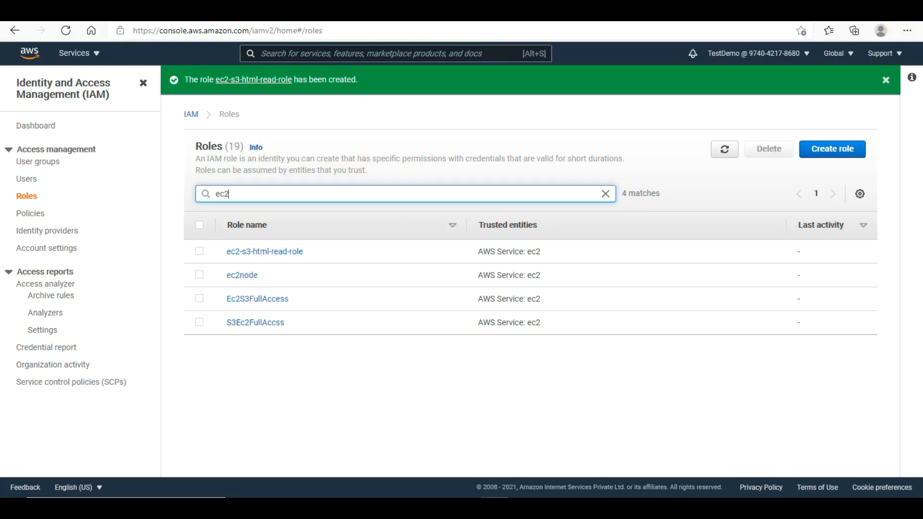
- From Console Home, search 'rds' and open the RDS service
{"action": "left_click", "coordinate": [30, 56]}
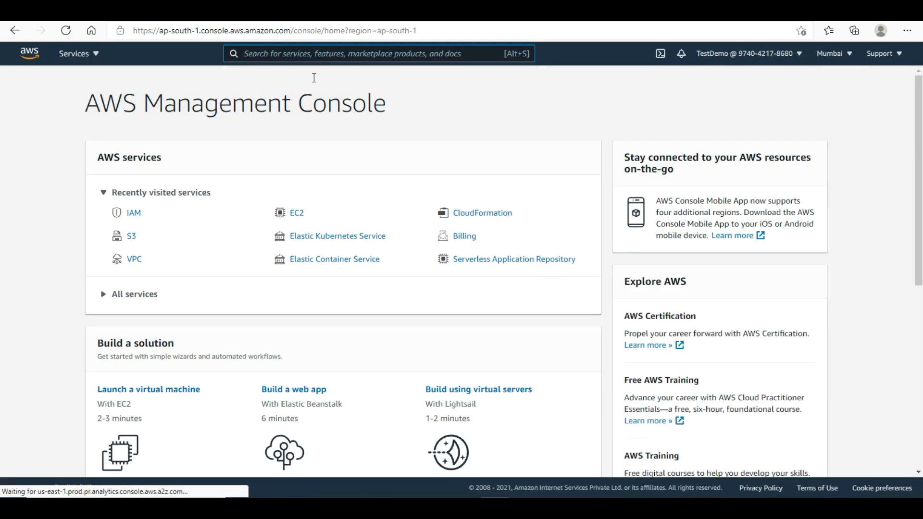
{"action": "left_click", "coordinate": [307, 57]}
{"action": "type", "text": "rds"}
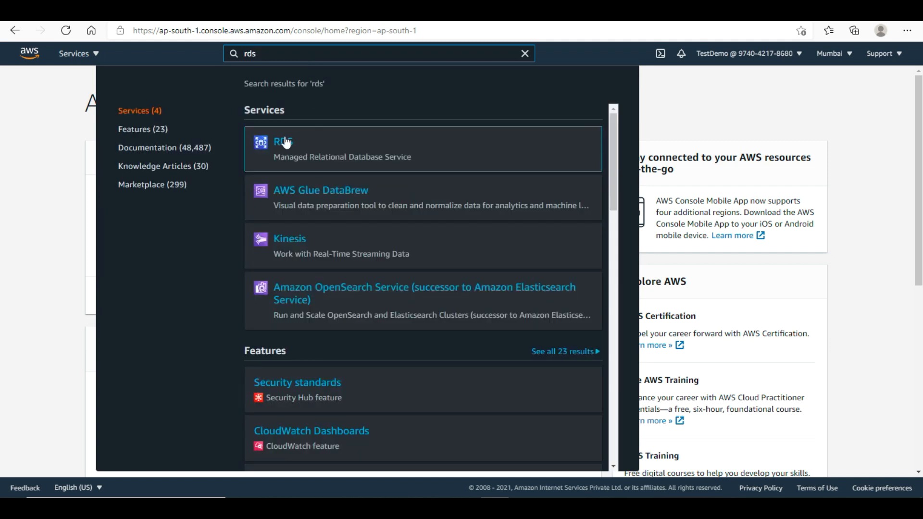
{"action": "left_click", "coordinate": [285, 142]}
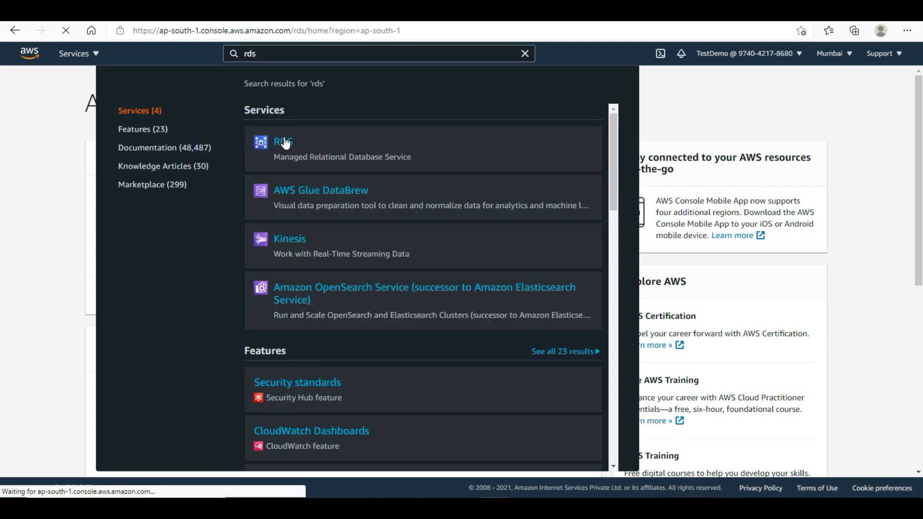
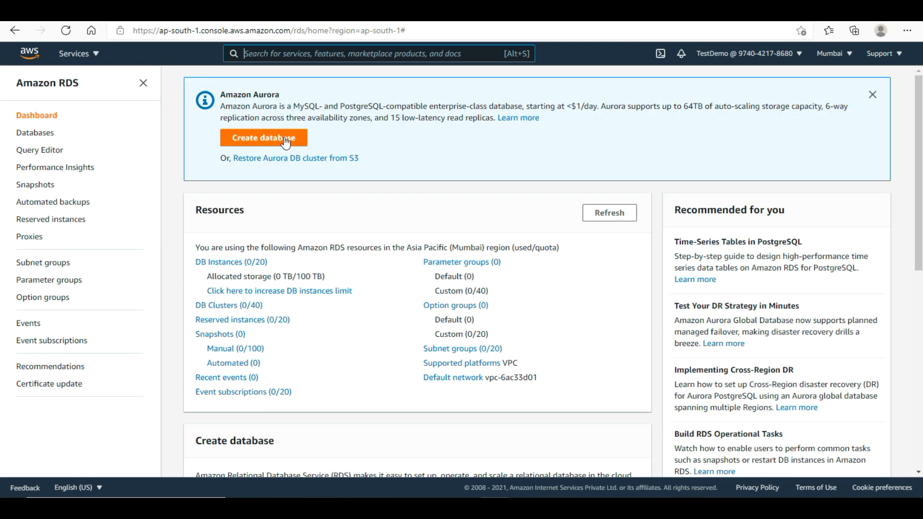
- Start a new DB subnet group named biryani-rds-sn-grp
{"action": "left_click", "coordinate": [62, 265]}
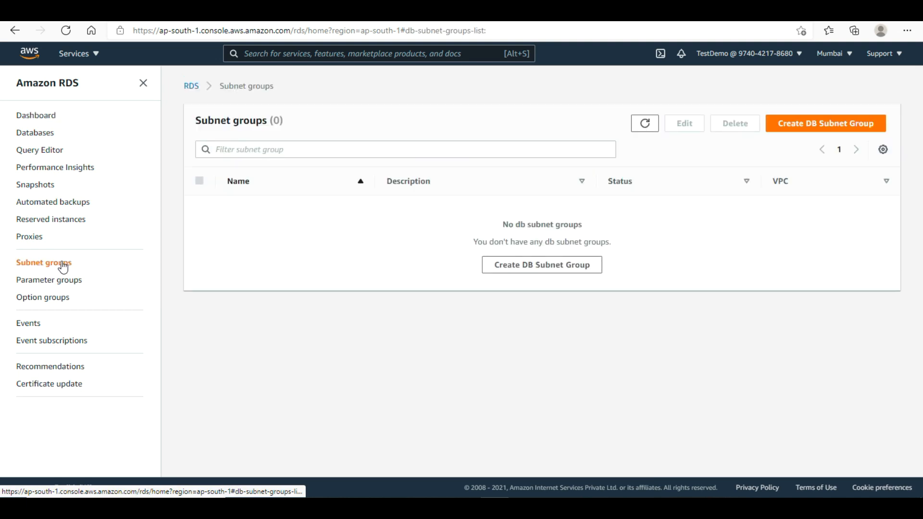
{"action": "left_click", "coordinate": [550, 269]}
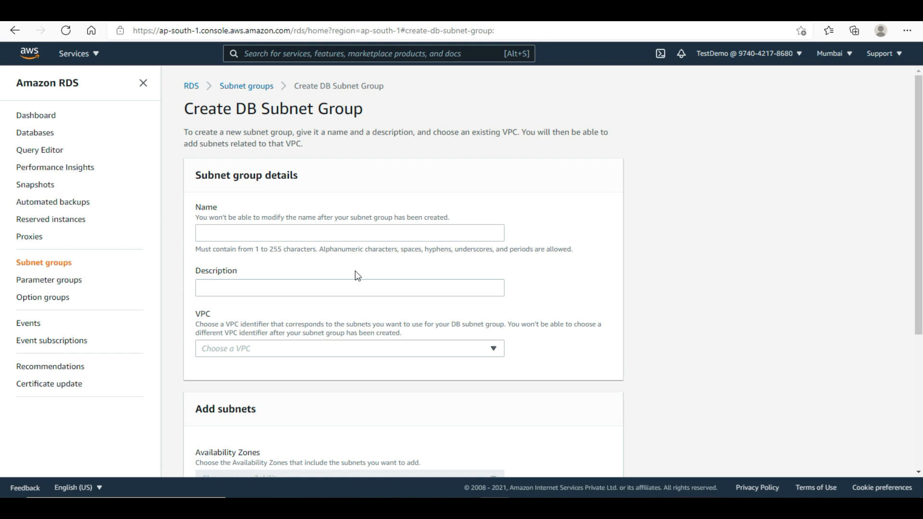
{"action": "left_click", "coordinate": [262, 232]}
{"action": "type", "text": "birya"}
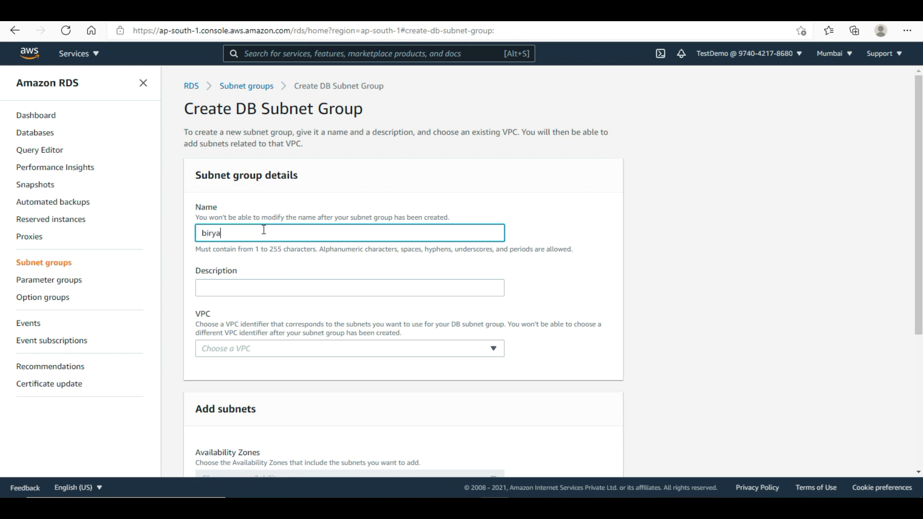
{"action": "type", "text": "ni-rds-sn-grp"}
- Copy the name biryani-rds-sn-grp into the description and choose VPC biryani-vpc
{"action": "triple_click", "coordinate": [328, 239]}
{"action": "key", "text": "ctrl+c"}
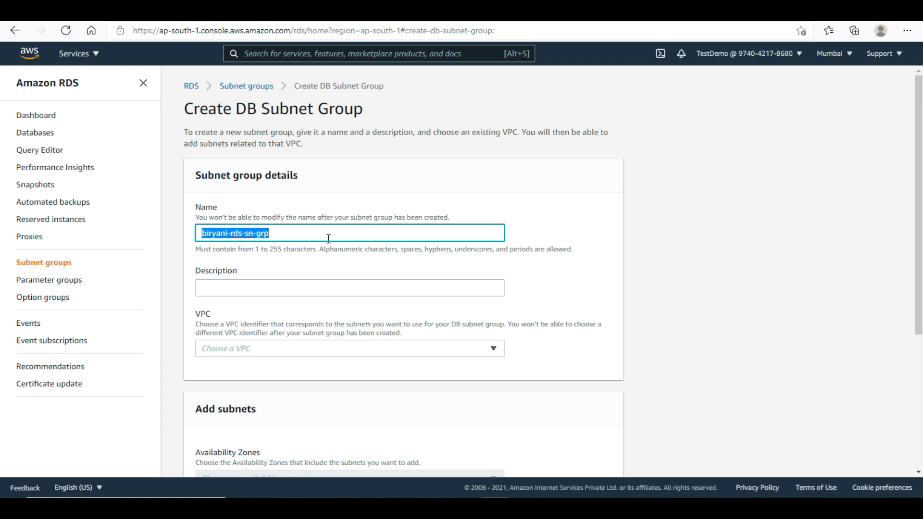
{"action": "left_click", "coordinate": [334, 287]}
{"action": "key", "text": "ctrl+v"}
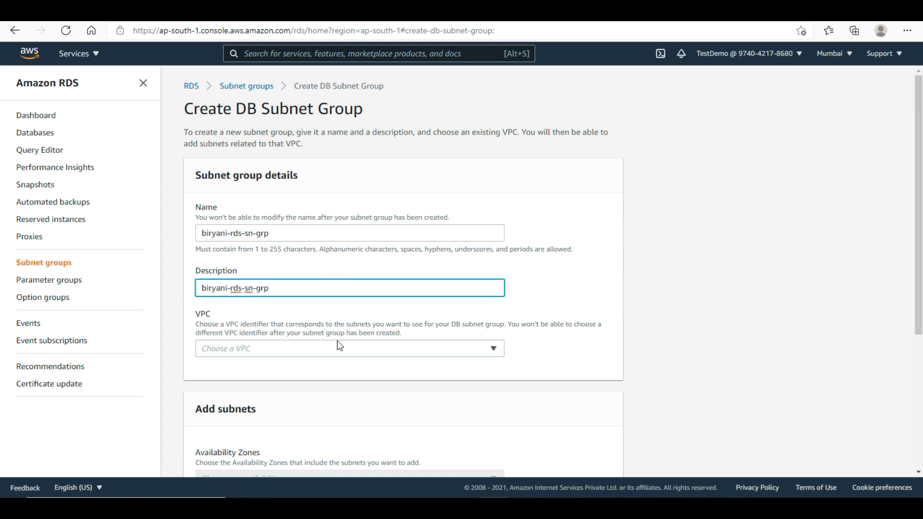
{"action": "left_click", "coordinate": [336, 349]}
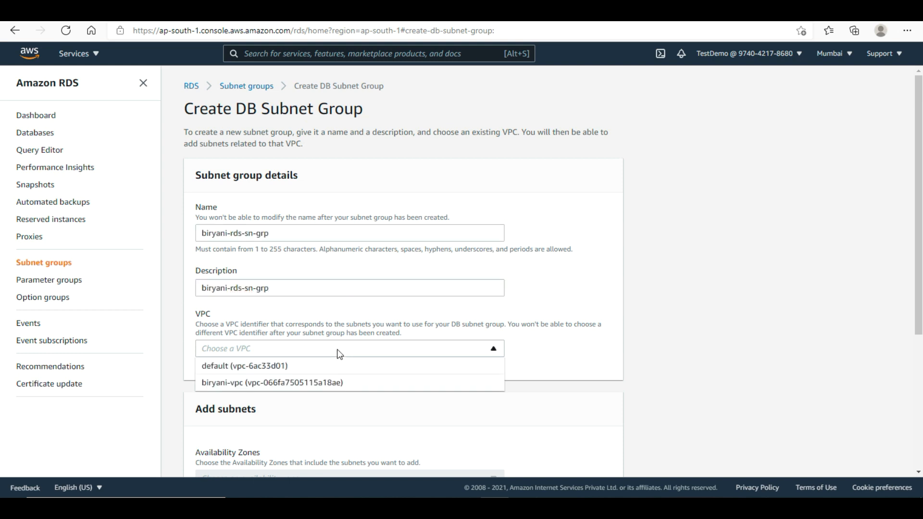
{"action": "left_click", "coordinate": [294, 385]}
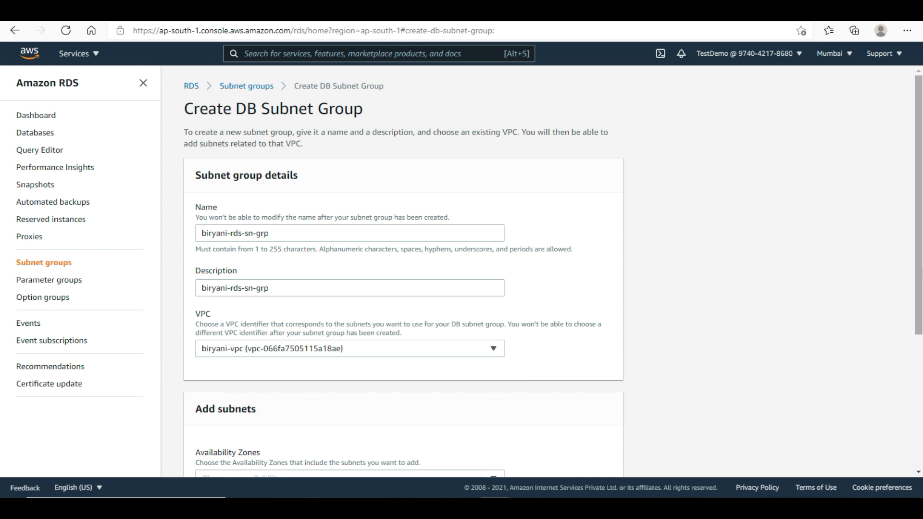
{"action": "left_click_drag", "start_coordinate": [919, 310], "coordinate": [920, 443]}
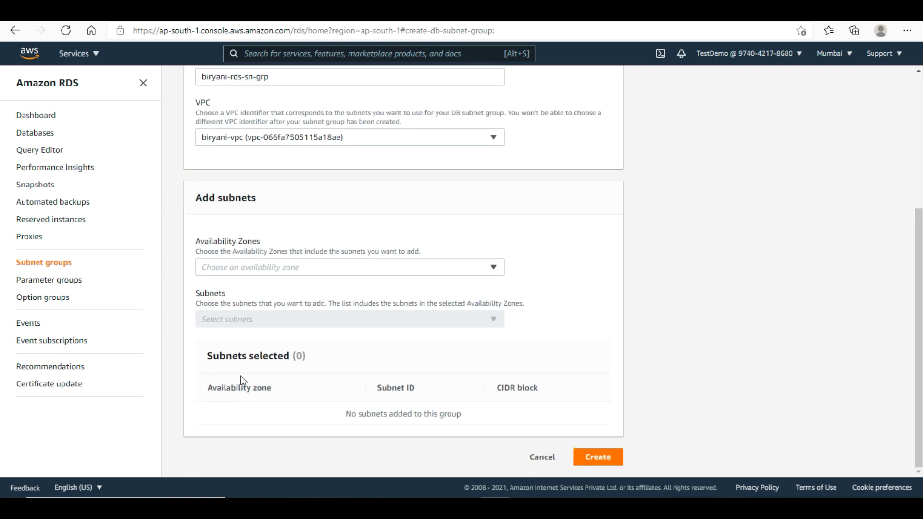
- Add subnets 10.0.3.0/24 (ap-south-1a) and 10.0.4.0/24 (ap-south-1b), then create the group
{"action": "left_click", "coordinate": [277, 267]}
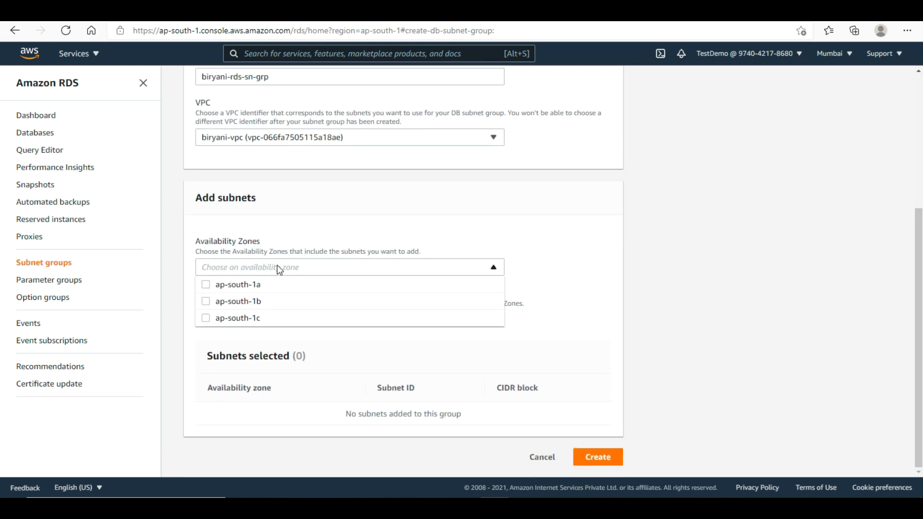
{"action": "left_click", "coordinate": [245, 288]}
{"action": "left_click", "coordinate": [229, 302]}
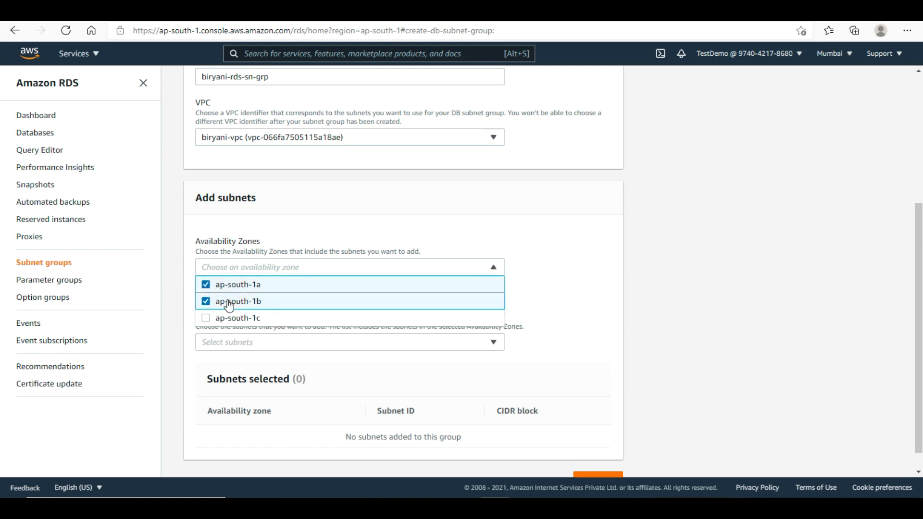
{"action": "left_click", "coordinate": [699, 337]}
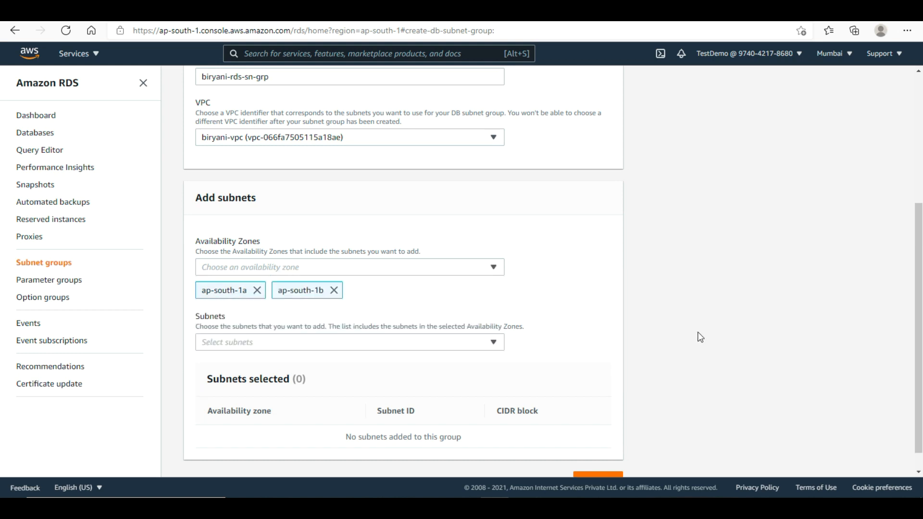
{"action": "left_click", "coordinate": [433, 348]}
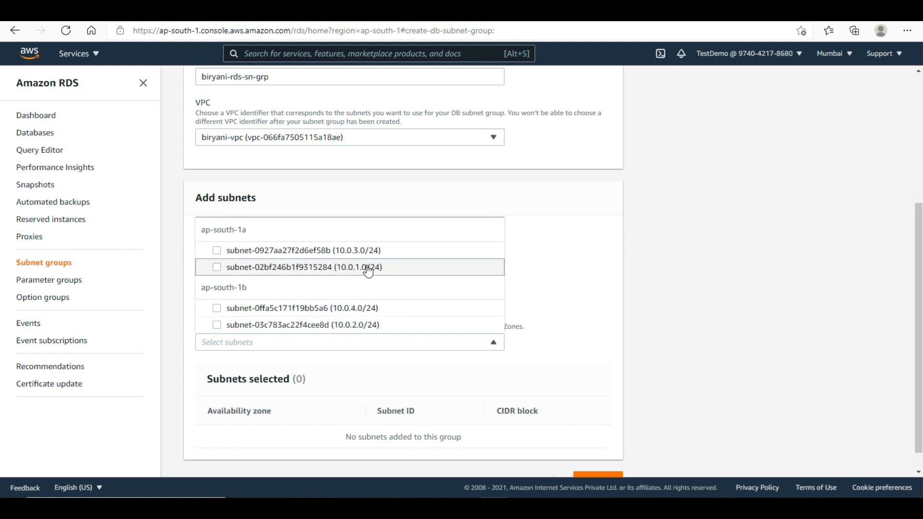
{"action": "left_click", "coordinate": [339, 252]}
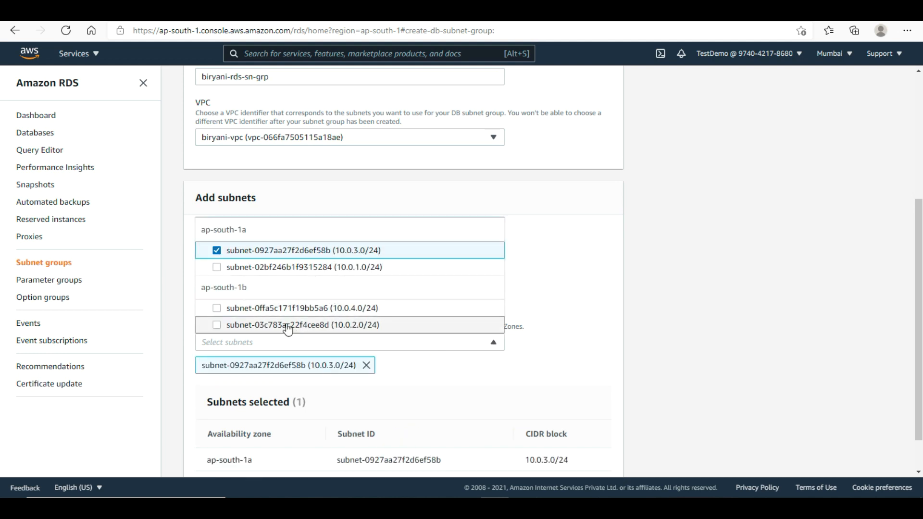
{"action": "left_click", "coordinate": [270, 310]}
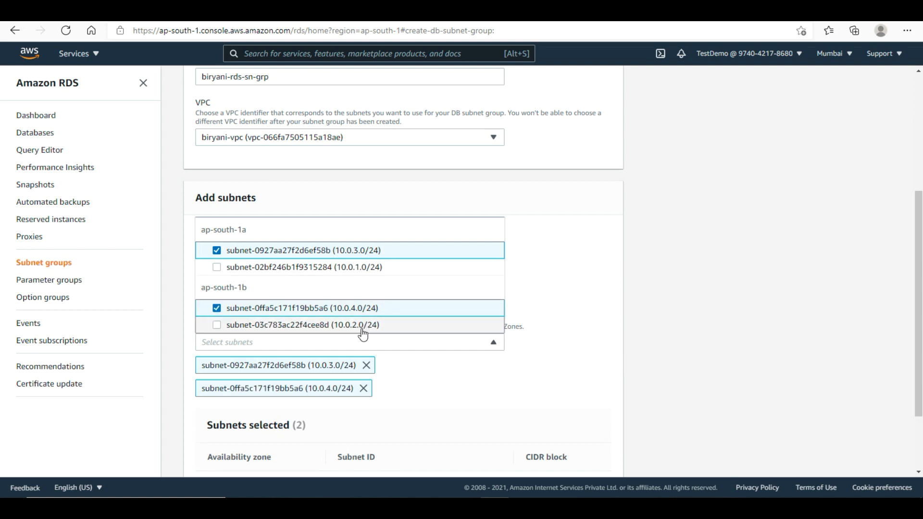
{"action": "left_click", "coordinate": [682, 363]}
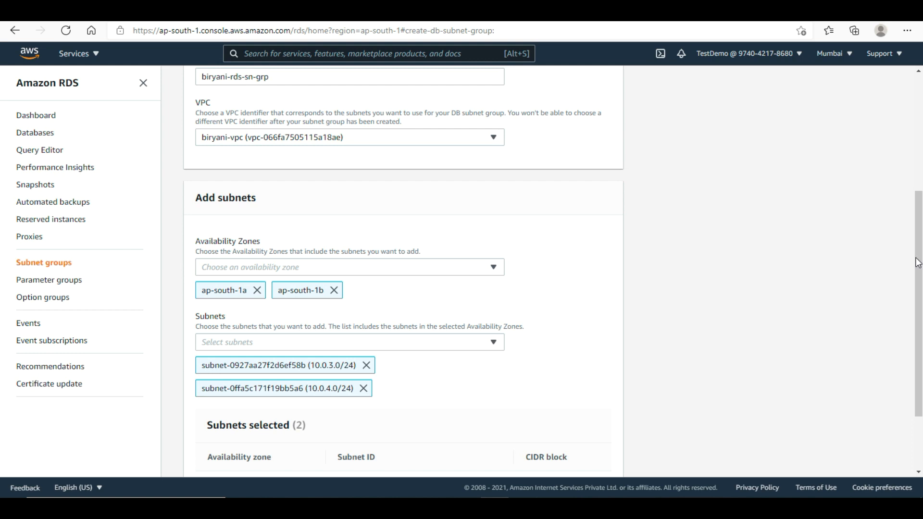
{"action": "scroll", "coordinate": [917, 264], "scroll_direction": "down", "scroll_amount": 2}
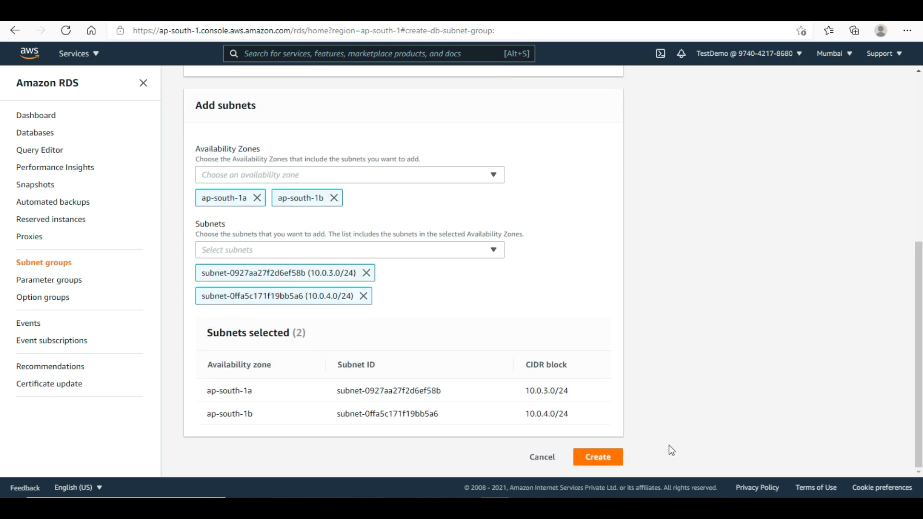
{"action": "left_click", "coordinate": [602, 459]}
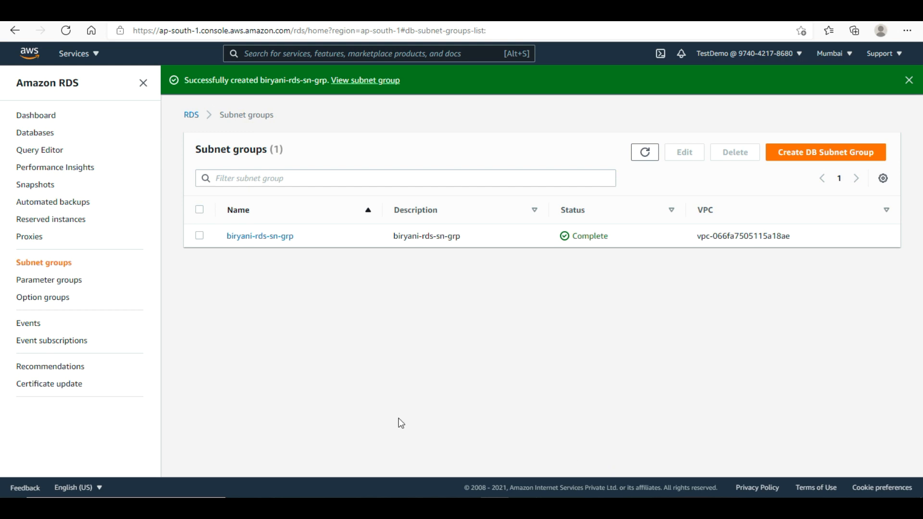
- Go to the RDS Databases list and start a new database
{"action": "left_click", "coordinate": [41, 138]}
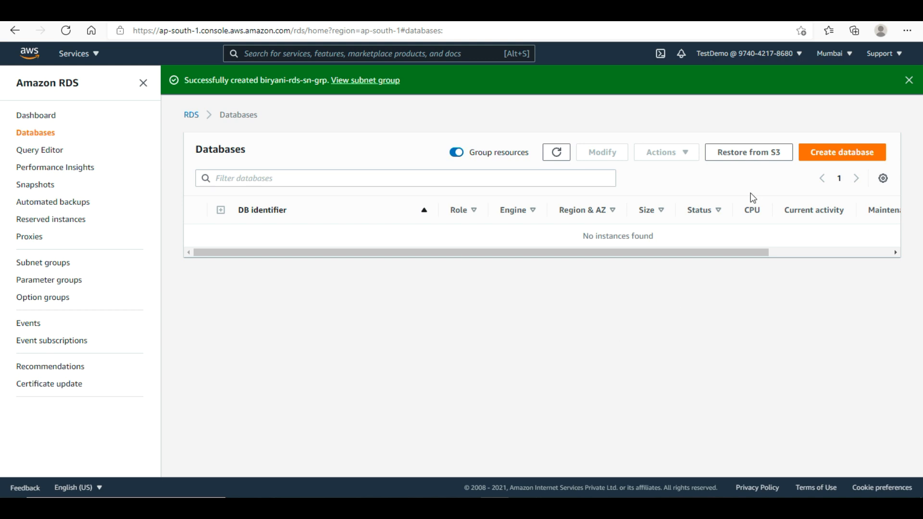
{"action": "left_click", "coordinate": [825, 158]}
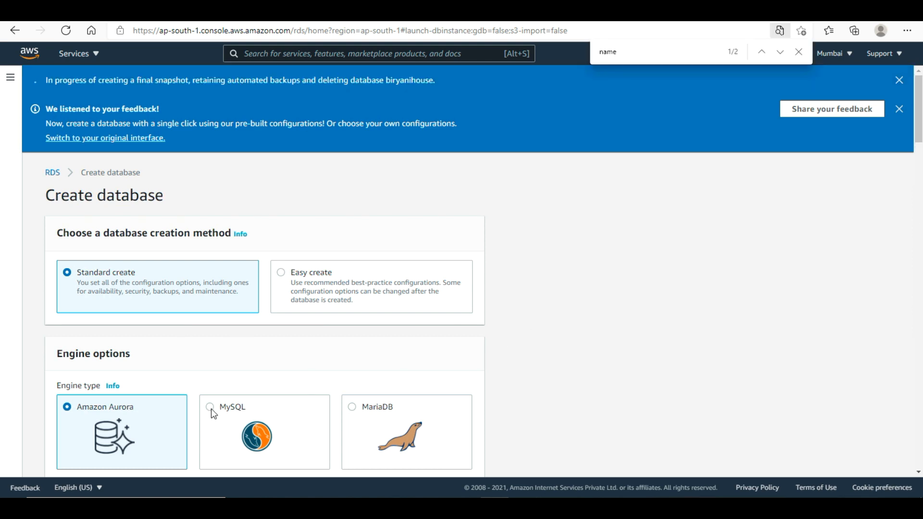
- Choose the MySQL engine with the Dev/Test template
{"action": "left_click", "coordinate": [211, 409]}
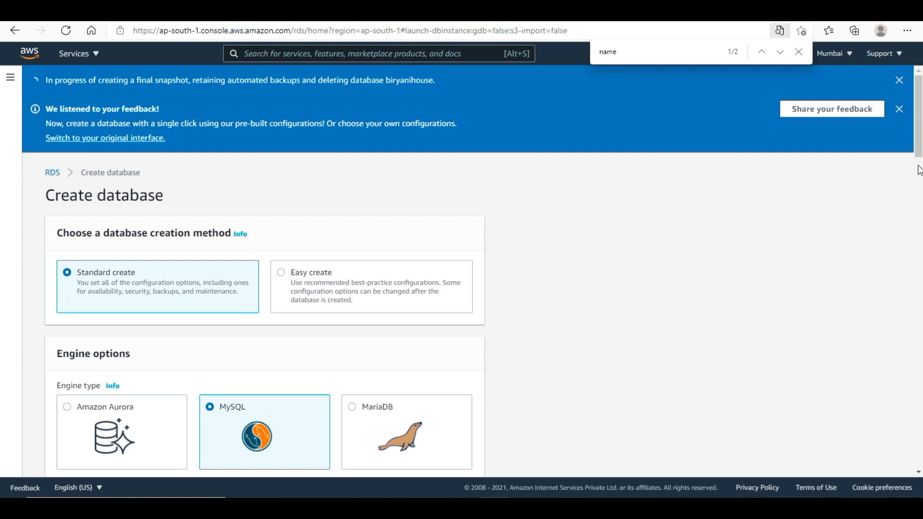
{"action": "left_click", "coordinate": [800, 54]}
{"action": "left_click_drag", "start_coordinate": [919, 133], "coordinate": [919, 219]}
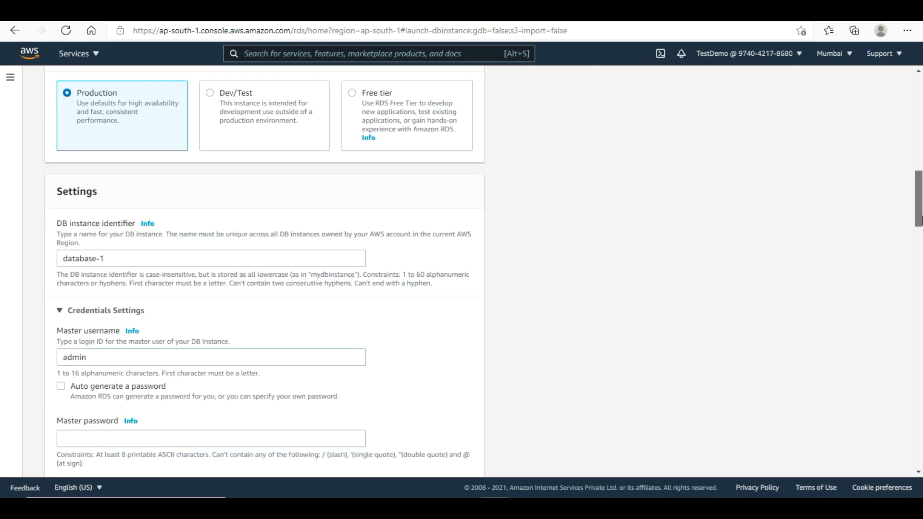
{"action": "left_click", "coordinate": [228, 111]}
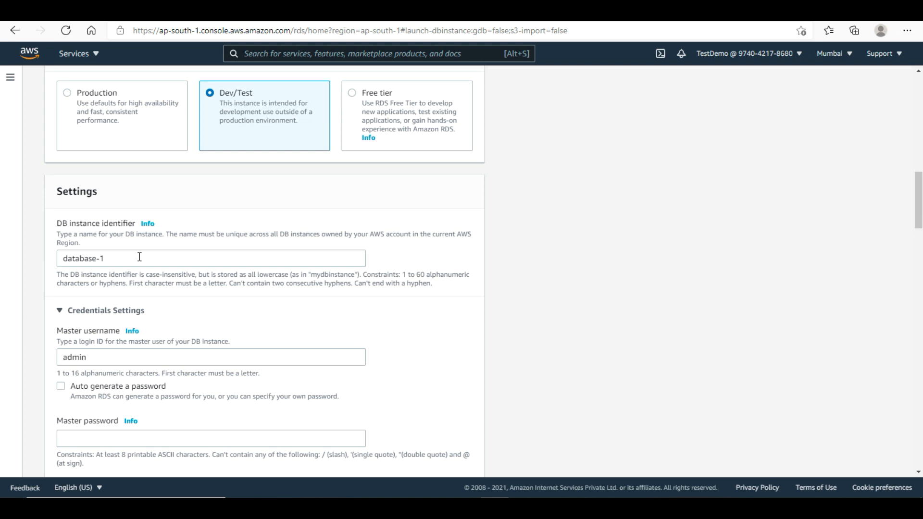
- Name the DB instance 'biryani' and set and confirm the master password
{"action": "left_click_drag", "start_coordinate": [139, 257], "coordinate": [35, 260]}
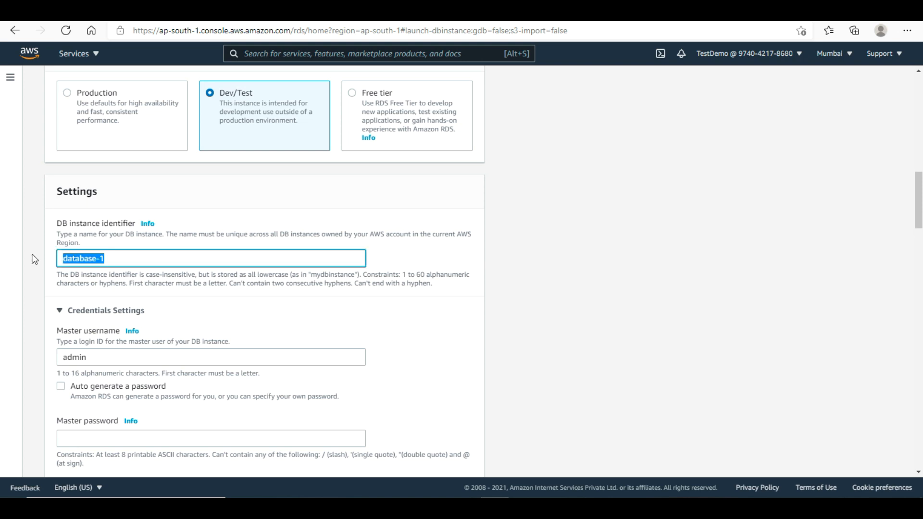
{"action": "type", "text": "biry"}
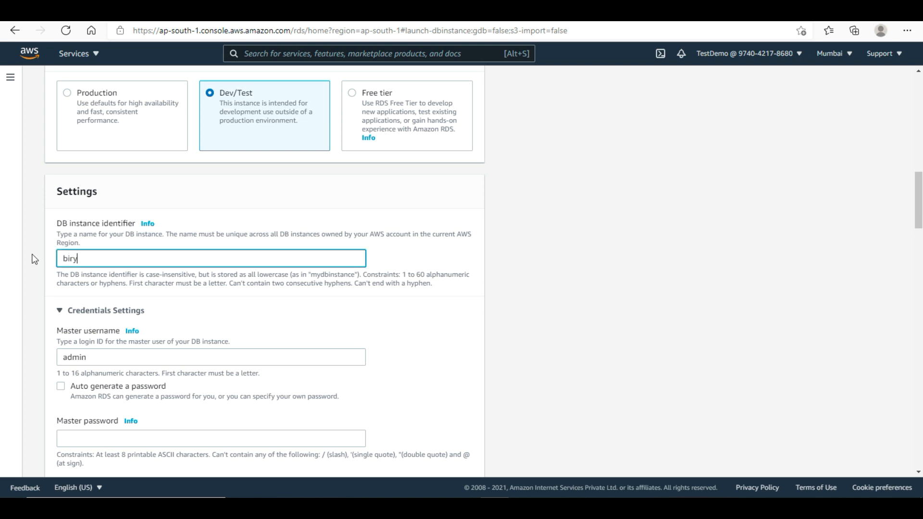
{"action": "type", "text": "ani"}
{"action": "left_click_drag", "start_coordinate": [922, 212], "coordinate": [922, 239]}
{"action": "left_click", "coordinate": [287, 248]}
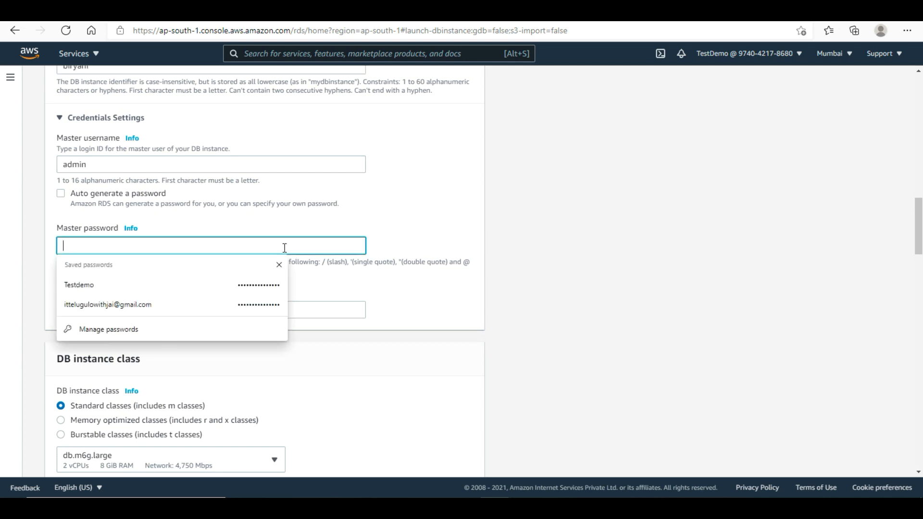
{"action": "type", "text": "********"}
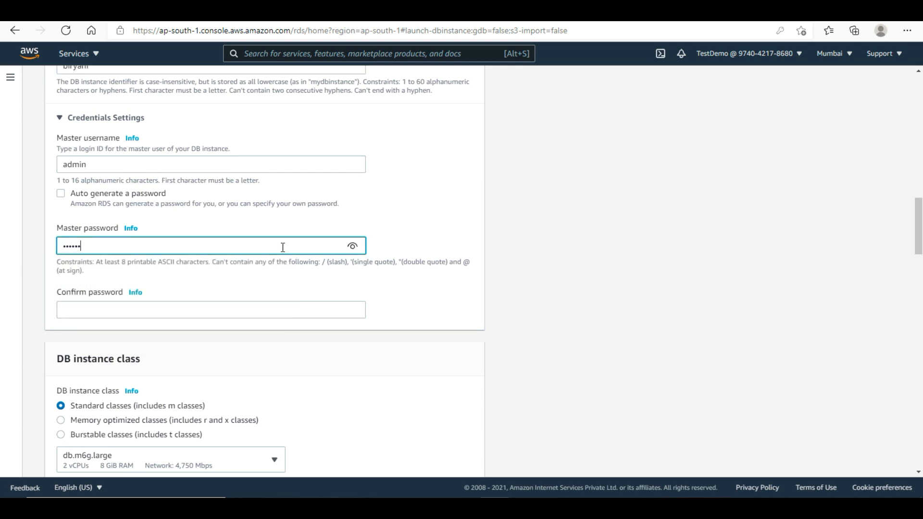
{"action": "key", "text": "Tab"}
{"action": "type", "text": "********"}
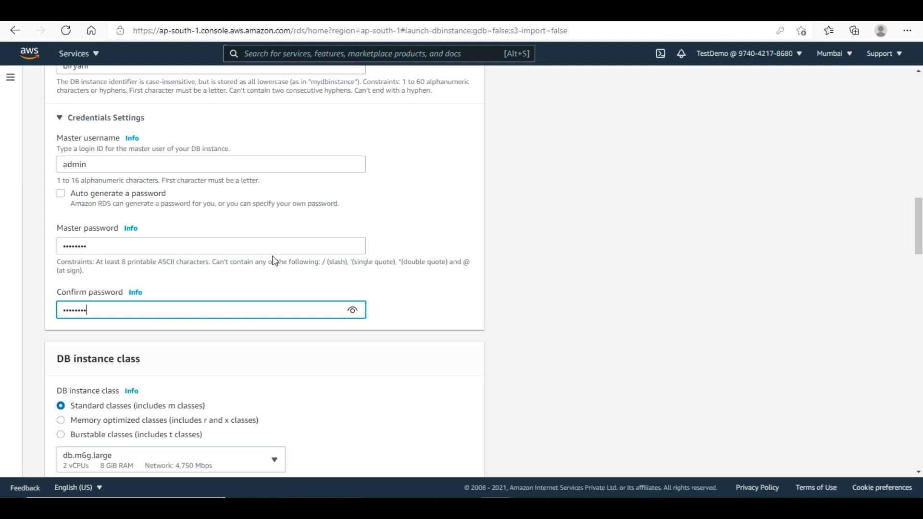
- Select the burstable db.t3.micro instance class
{"action": "left_click_drag", "start_coordinate": [920, 247], "coordinate": [921, 280]}
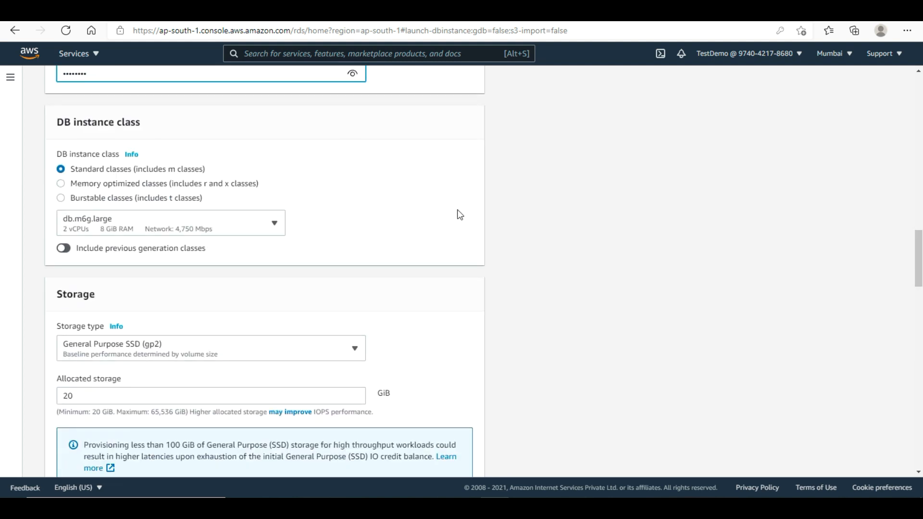
{"action": "left_click", "coordinate": [61, 197]}
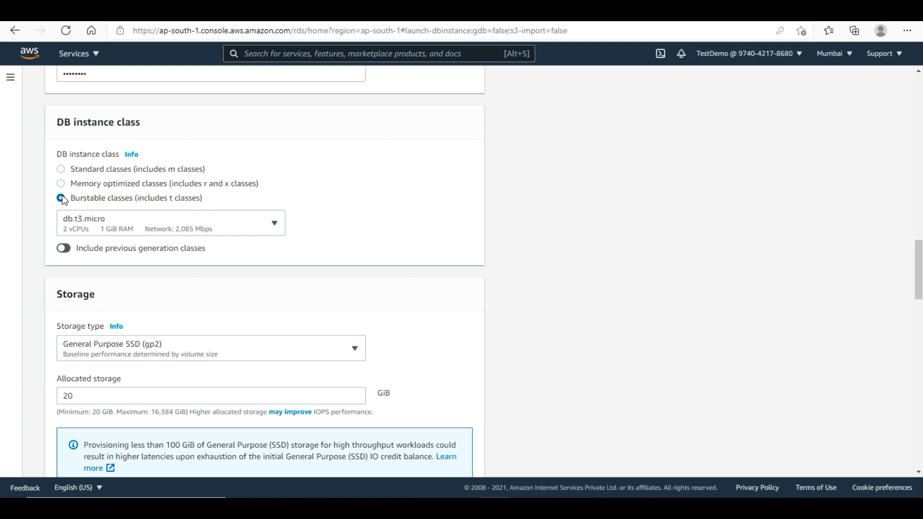
{"action": "left_click", "coordinate": [116, 222]}
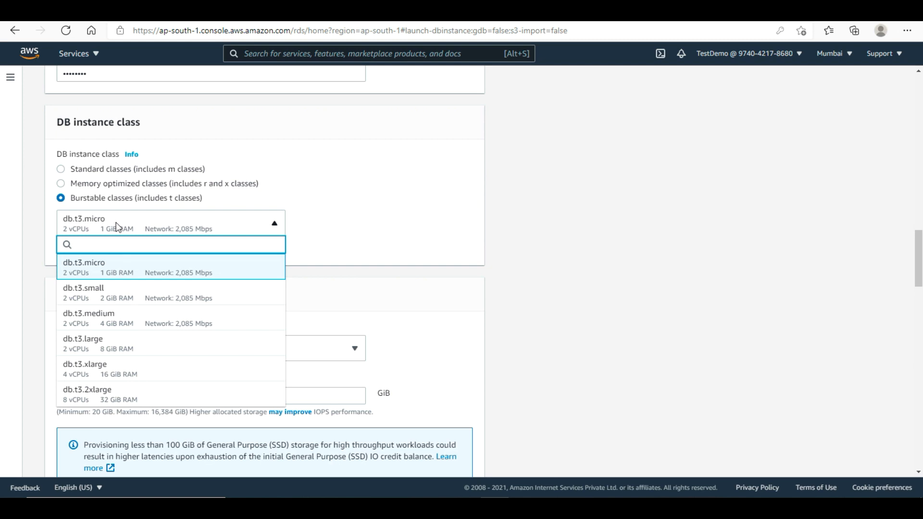
{"action": "left_click", "coordinate": [118, 225]}
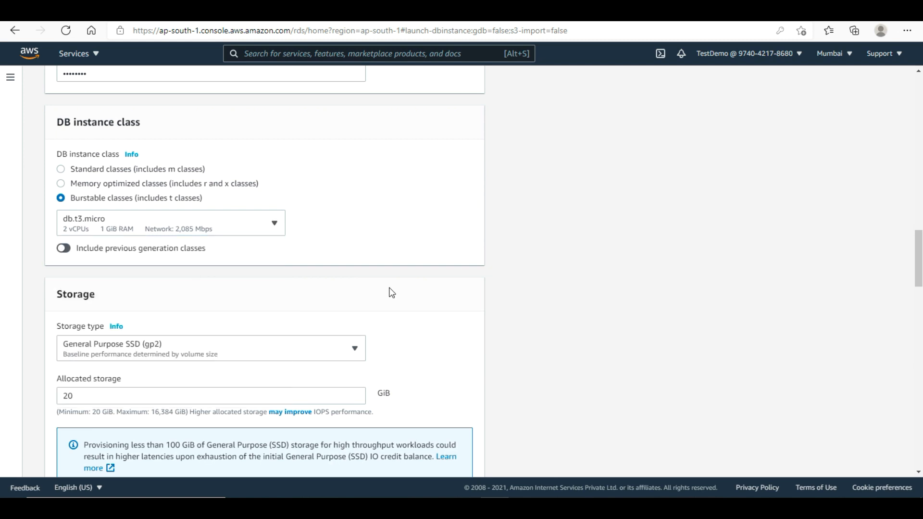
{"action": "left_click_drag", "start_coordinate": [920, 254], "coordinate": [921, 320]}
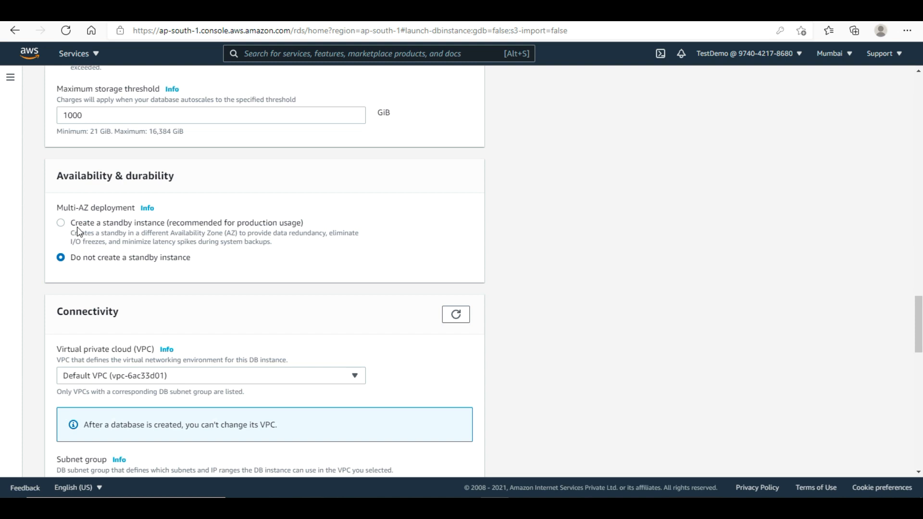
- Add a standby instance and place the database in biryani-vpc
{"action": "left_click", "coordinate": [61, 224]}
{"action": "left_click_drag", "start_coordinate": [921, 324], "coordinate": [921, 346]}
{"action": "left_click", "coordinate": [312, 207]}
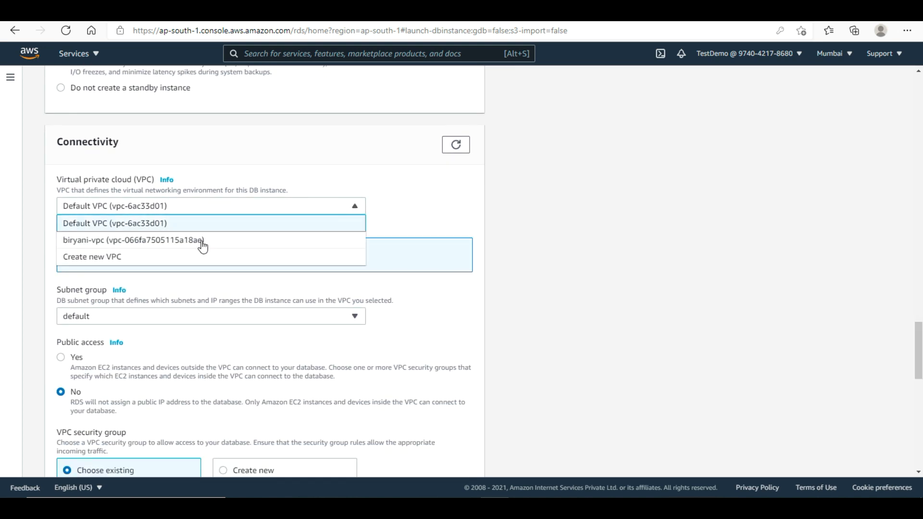
{"action": "left_click", "coordinate": [190, 241]}
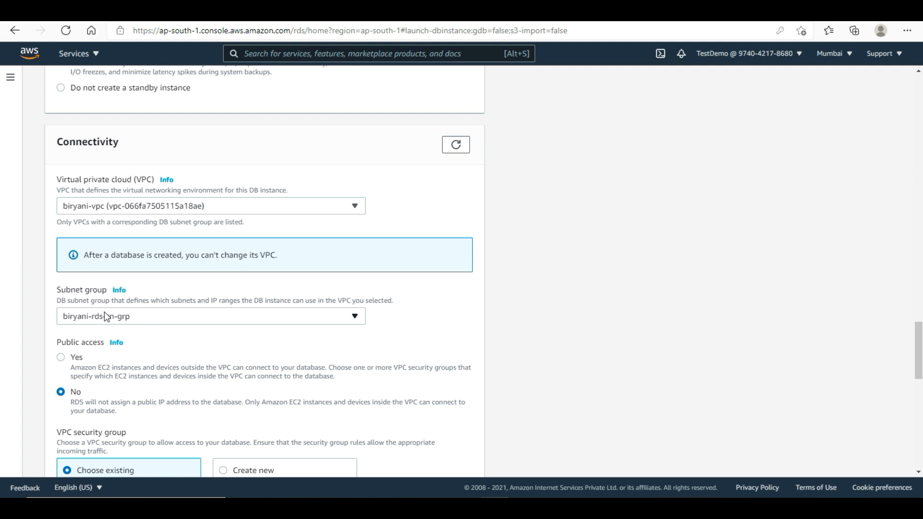
{"action": "left_click_drag", "start_coordinate": [920, 340], "coordinate": [920, 369]}
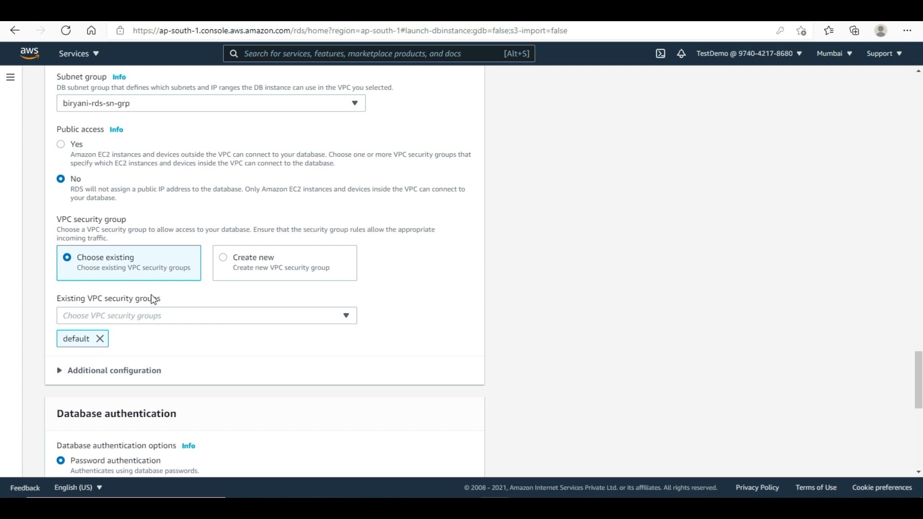
- Use only security group Biryani-DB-SG, removing the default group
{"action": "left_click", "coordinate": [240, 318]}
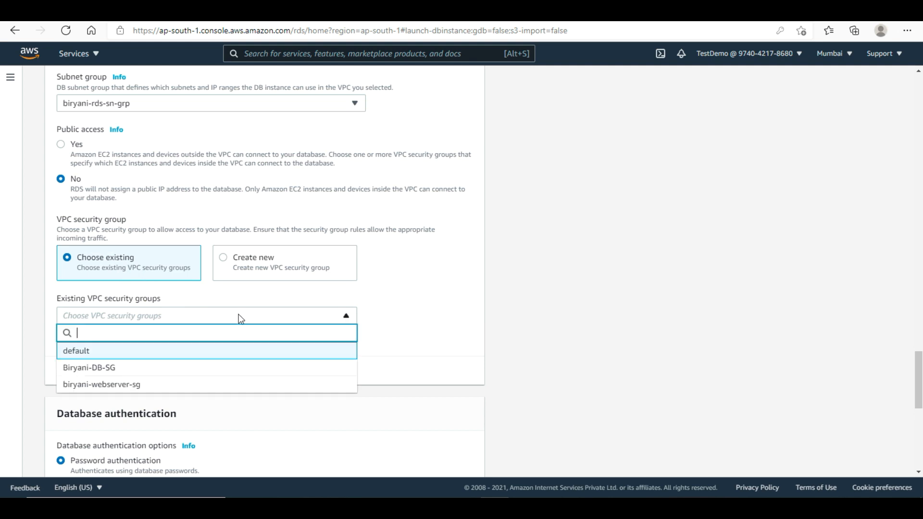
{"action": "left_click", "coordinate": [86, 373]}
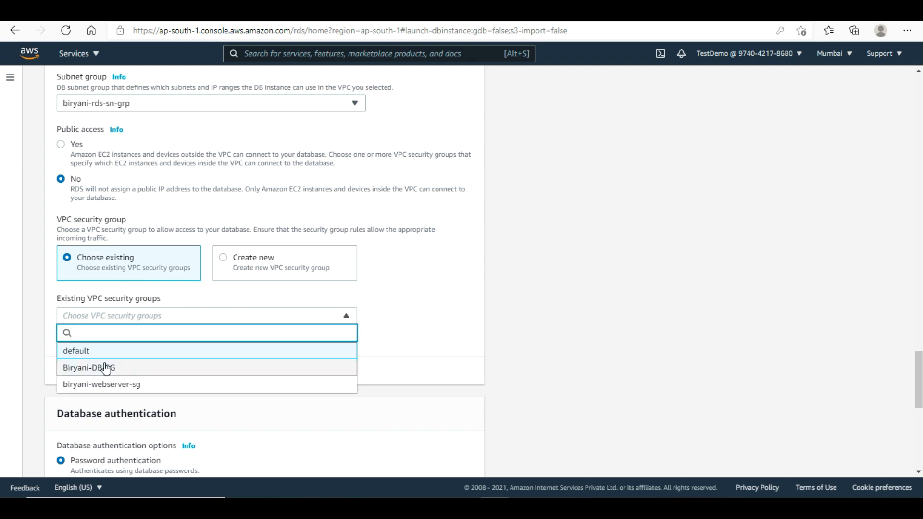
{"action": "left_click", "coordinate": [607, 358]}
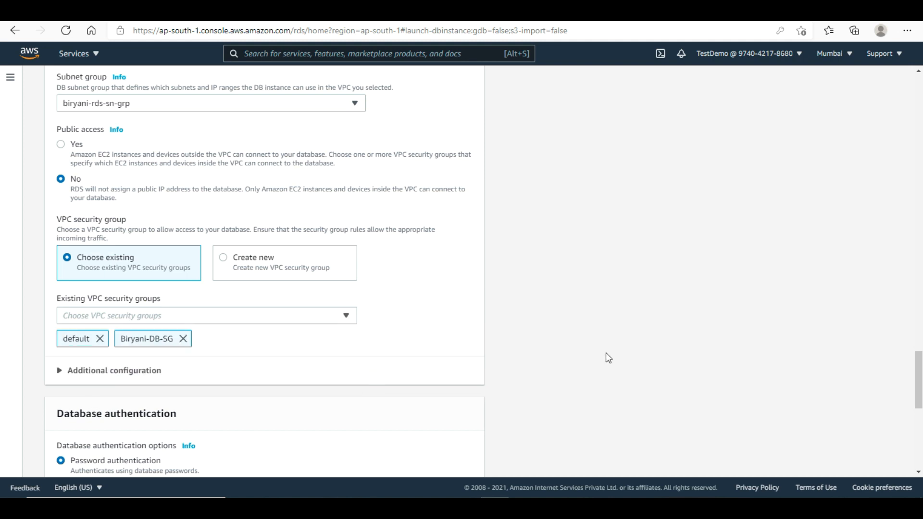
{"action": "left_click", "coordinate": [99, 338]}
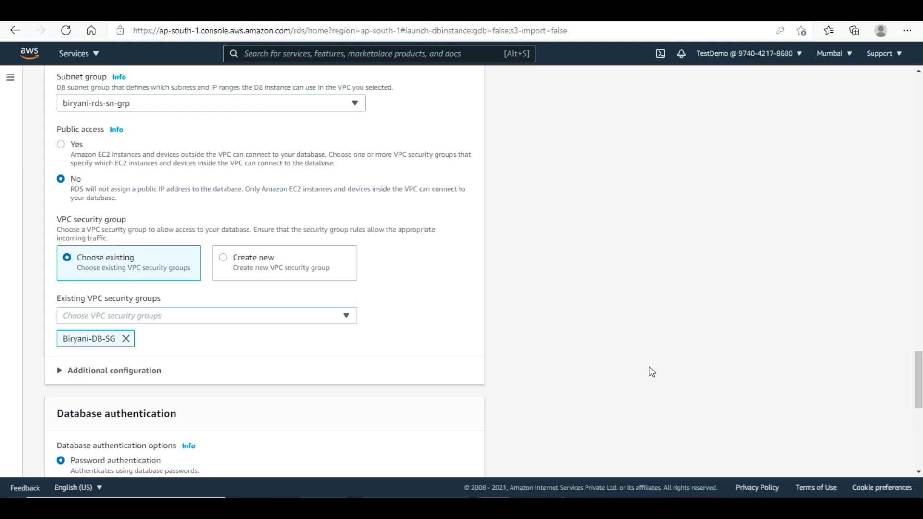
{"action": "scroll", "coordinate": [762, 371], "scroll_direction": "down", "scroll_amount": 2}
{"action": "scroll", "coordinate": [510, 320], "scroll_direction": "down", "scroll_amount": 3}
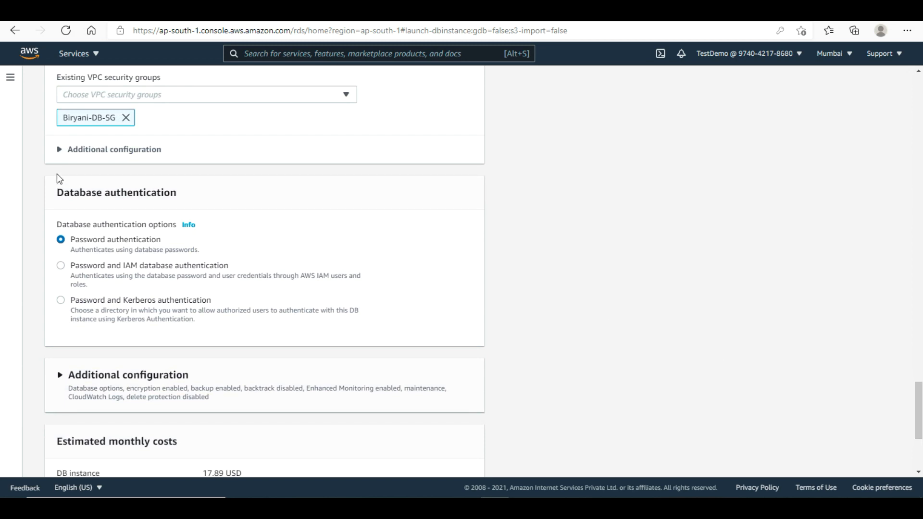
- Set the initial database name to 'biryani' under Additional configuration
{"action": "left_click", "coordinate": [61, 151]}
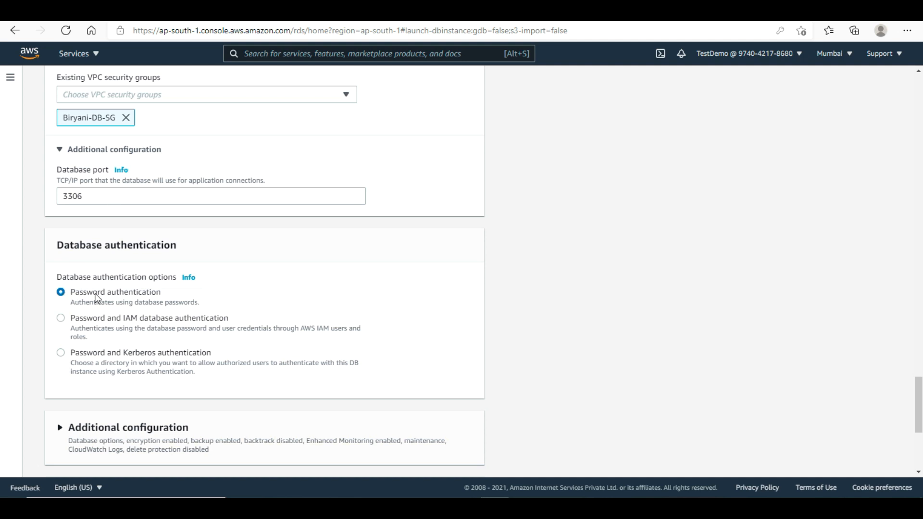
{"action": "left_click_drag", "start_coordinate": [916, 392], "coordinate": [915, 420]}
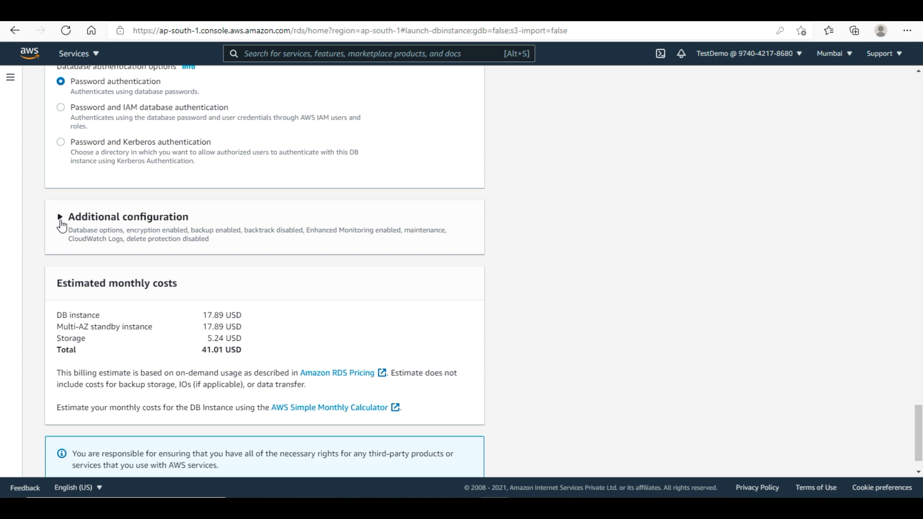
{"action": "left_click", "coordinate": [60, 219]}
{"action": "left_click", "coordinate": [114, 311]}
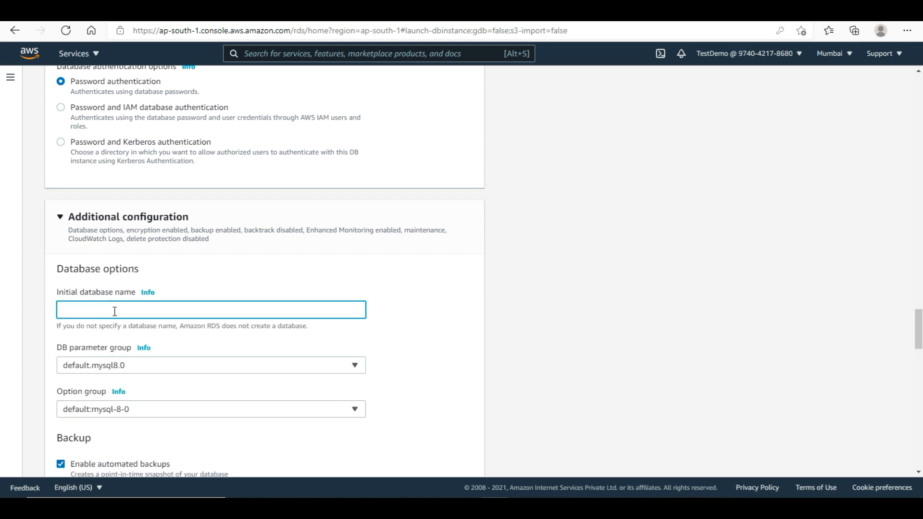
{"action": "type", "text": "biryani"}
- Change the backup retention period from 7 days to 1 day
{"action": "left_click_drag", "start_coordinate": [919, 331], "coordinate": [919, 369]}
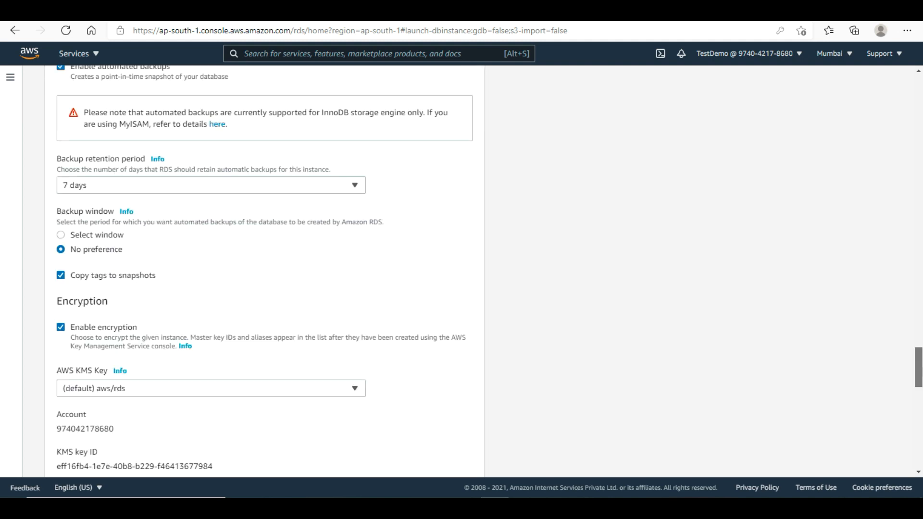
{"action": "left_click", "coordinate": [87, 191]}
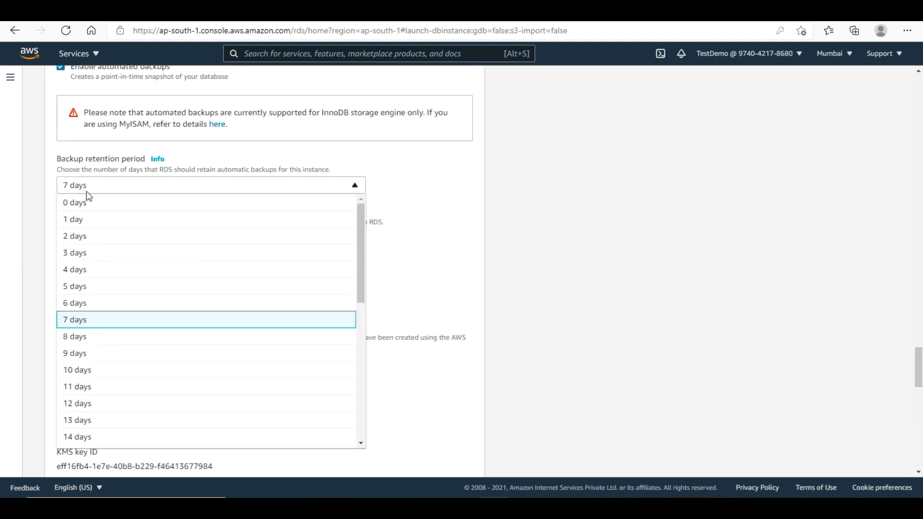
{"action": "left_click", "coordinate": [85, 220]}
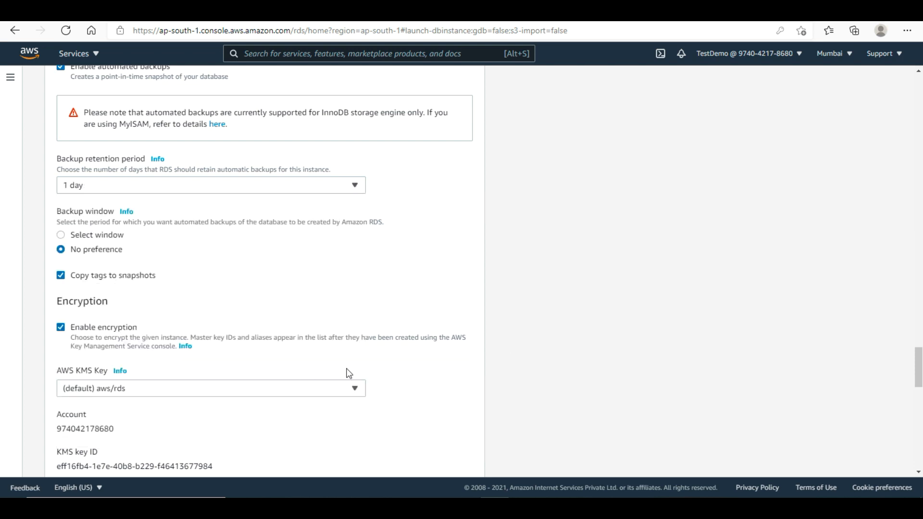
{"action": "scroll", "coordinate": [917, 356], "scroll_direction": "down", "scroll_amount": 4}
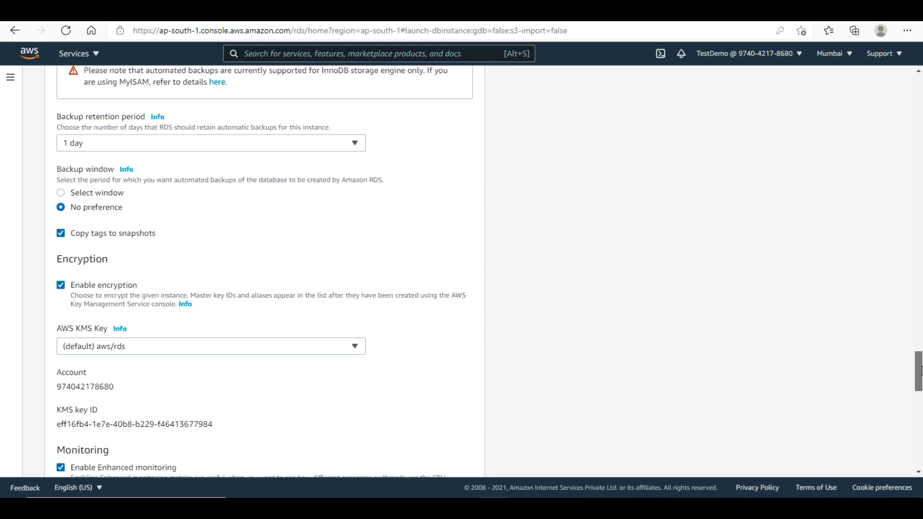
{"action": "scroll", "coordinate": [917, 356], "scroll_direction": "down", "scroll_amount": 7}
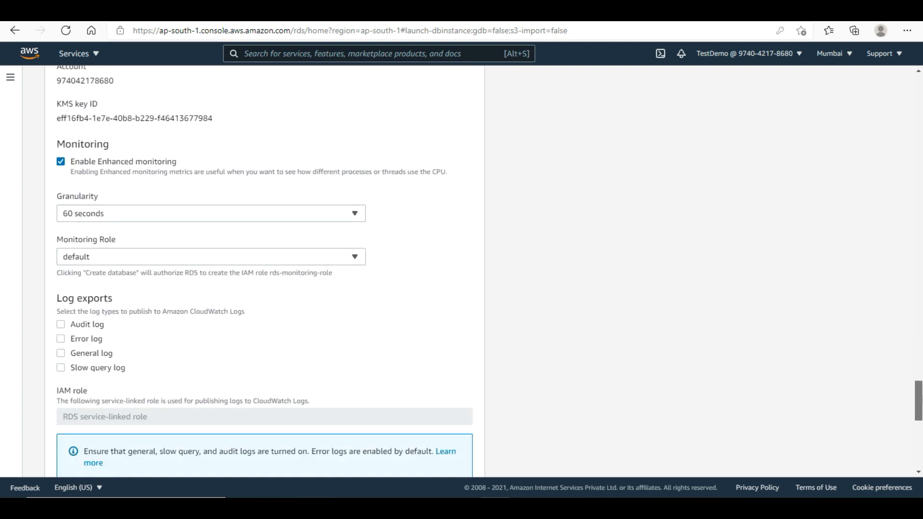
{"action": "scroll", "coordinate": [264, 273], "scroll_direction": "down", "scroll_amount": 7}
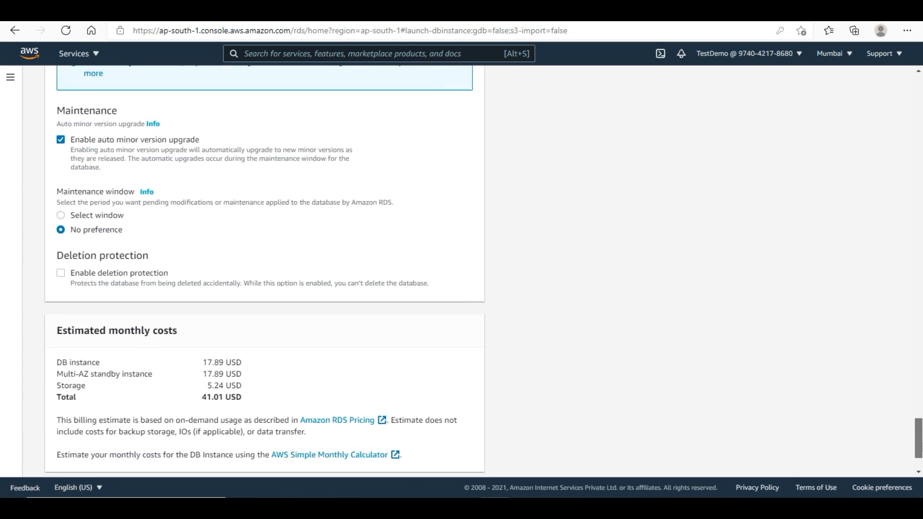
{"action": "scroll", "coordinate": [908, 206], "scroll_direction": "up", "scroll_amount": 20}
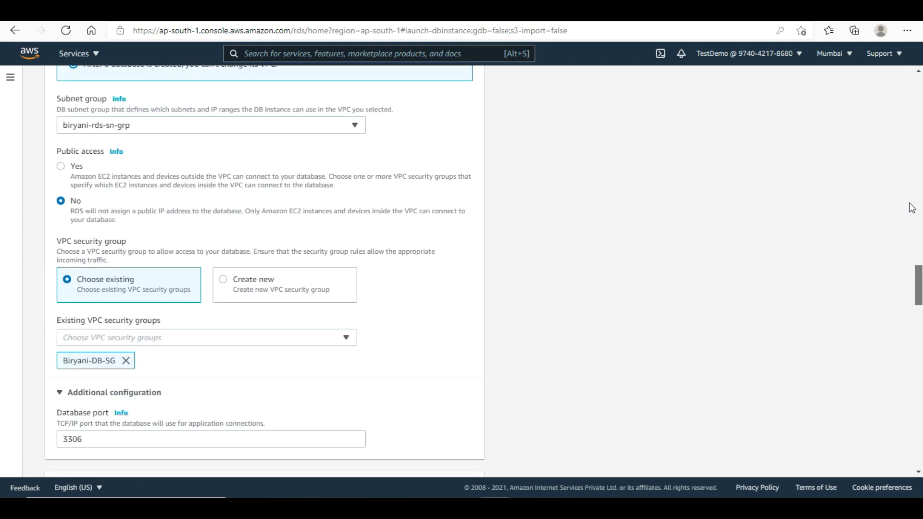
- Uncheck Enable storage autoscaling, keeping 20 GiB allocated storage with no maximum
{"action": "scroll", "coordinate": [899, 101], "scroll_direction": "up", "scroll_amount": 4}
{"action": "scroll", "coordinate": [905, 117], "scroll_direction": "down", "scroll_amount": 5}
{"action": "scroll", "coordinate": [907, 132], "scroll_direction": "down", "scroll_amount": 4}
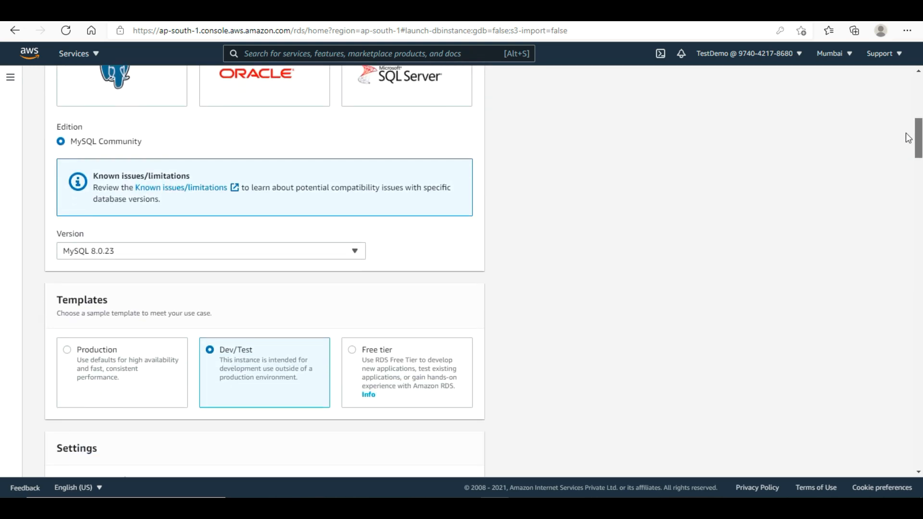
{"action": "scroll", "coordinate": [908, 149], "scroll_direction": "down", "scroll_amount": 2}
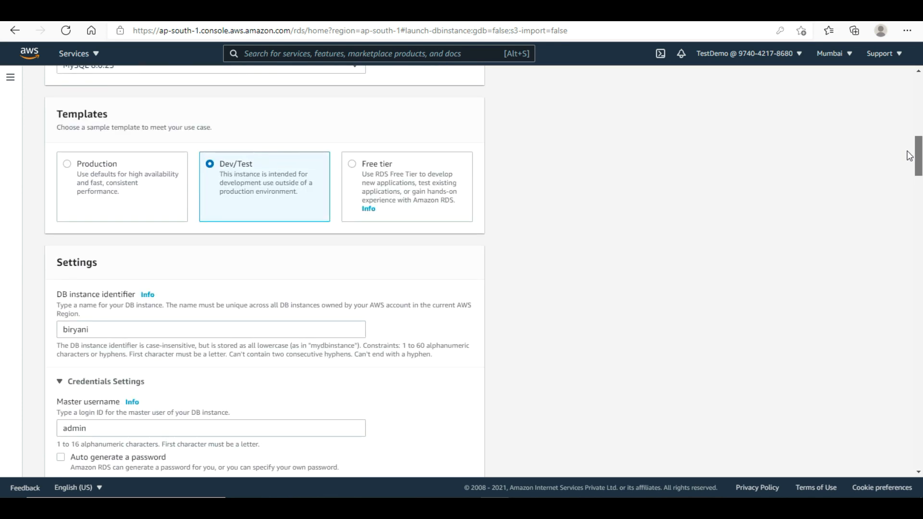
{"action": "scroll", "coordinate": [909, 156], "scroll_direction": "down", "scroll_amount": 2}
{"action": "scroll", "coordinate": [909, 166], "scroll_direction": "down", "scroll_amount": 2}
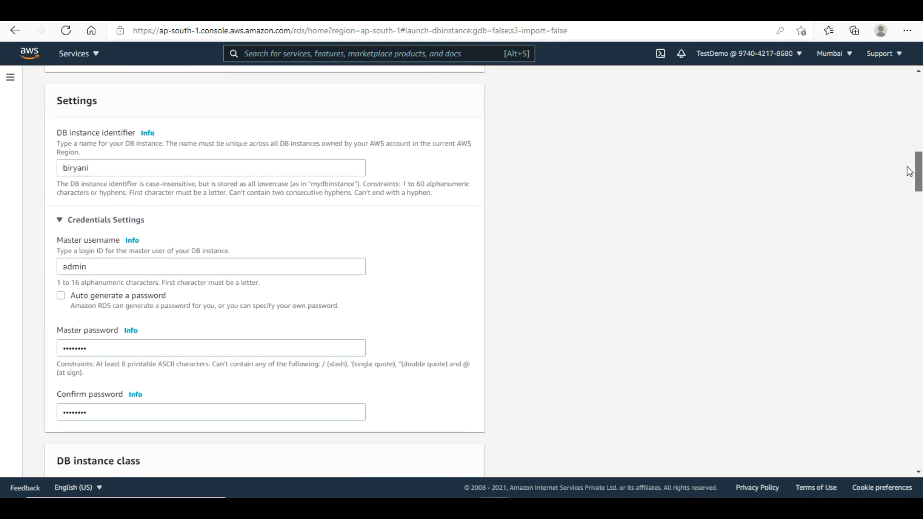
{"action": "scroll", "coordinate": [909, 176], "scroll_direction": "down", "scroll_amount": 2}
{"action": "scroll", "coordinate": [909, 185], "scroll_direction": "down", "scroll_amount": 3}
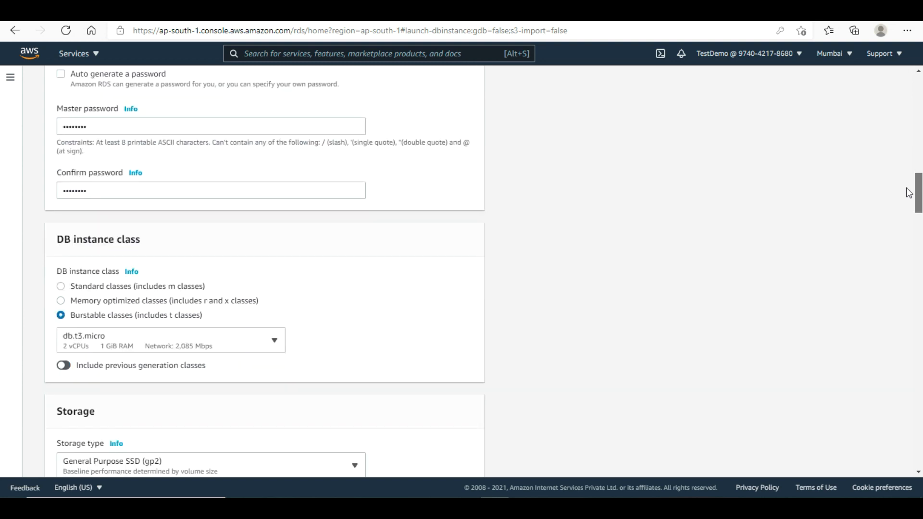
{"action": "scroll", "coordinate": [909, 196], "scroll_direction": "down", "scroll_amount": 1}
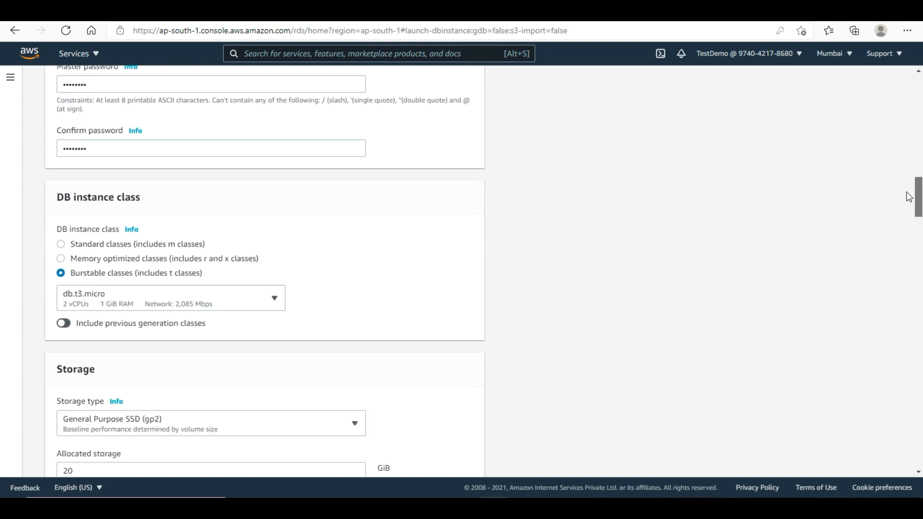
{"action": "scroll", "coordinate": [909, 201], "scroll_direction": "down", "scroll_amount": 3}
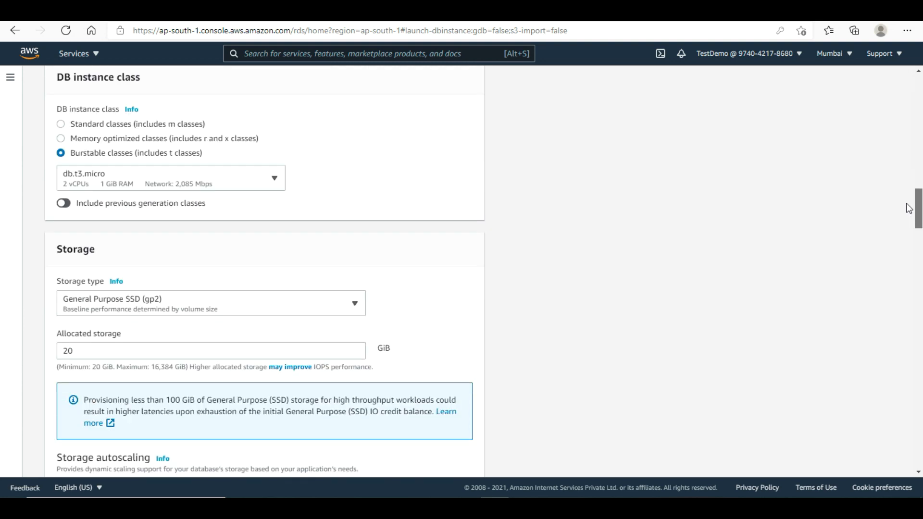
{"action": "scroll", "coordinate": [909, 211], "scroll_direction": "down", "scroll_amount": 2}
{"action": "scroll", "coordinate": [909, 216], "scroll_direction": "down", "scroll_amount": 3}
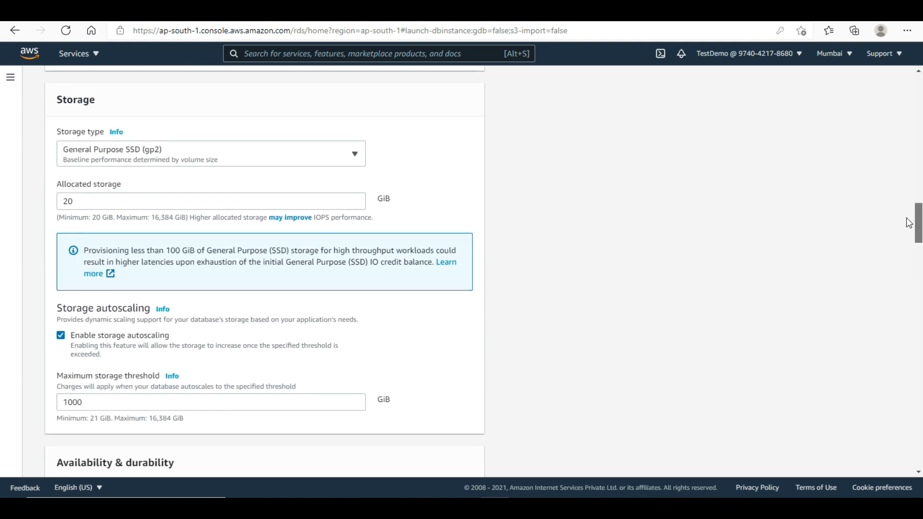
{"action": "scroll", "coordinate": [909, 226], "scroll_direction": "down", "scroll_amount": 2}
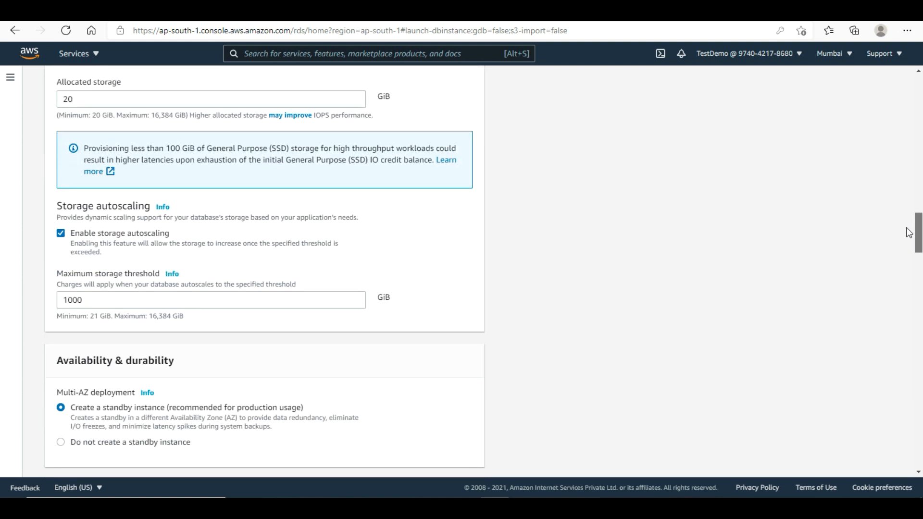
{"action": "left_click_drag", "start_coordinate": [909, 233], "coordinate": [909, 233]}
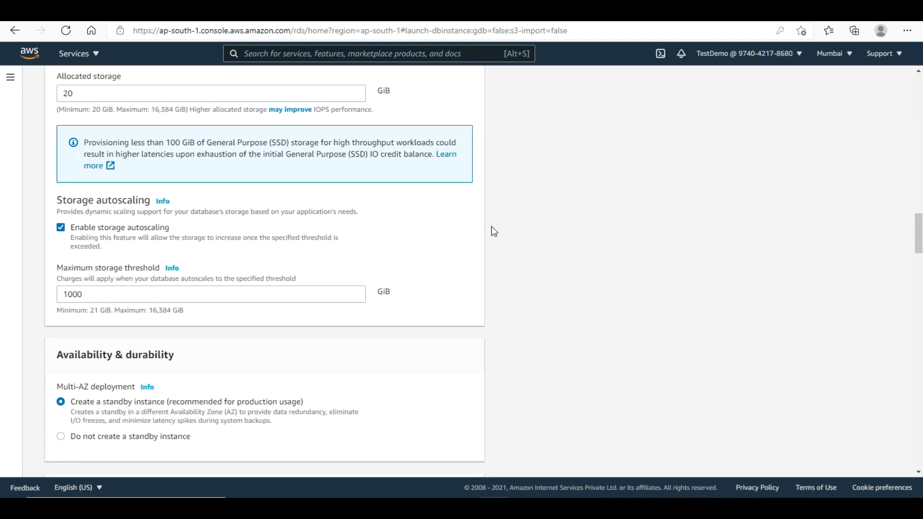
{"action": "left_click", "coordinate": [61, 228]}
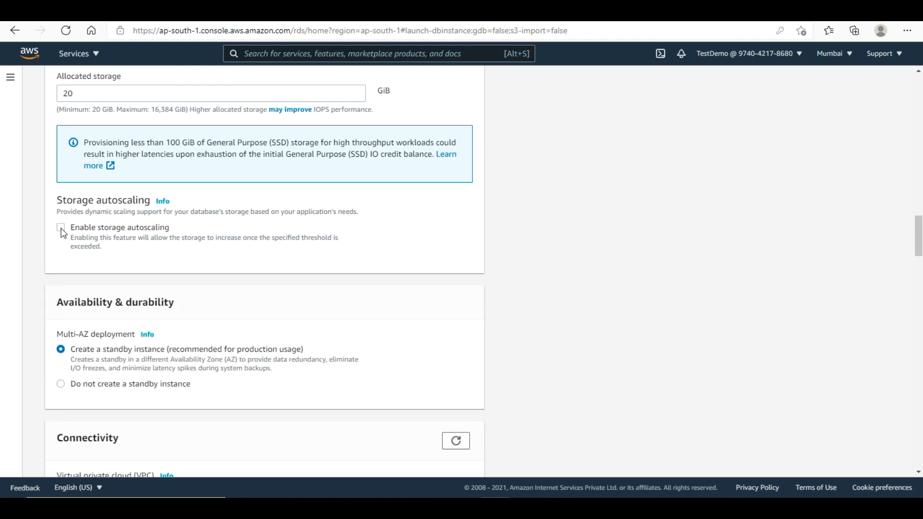
{"action": "left_click_drag", "start_coordinate": [917, 243], "coordinate": [919, 314]}
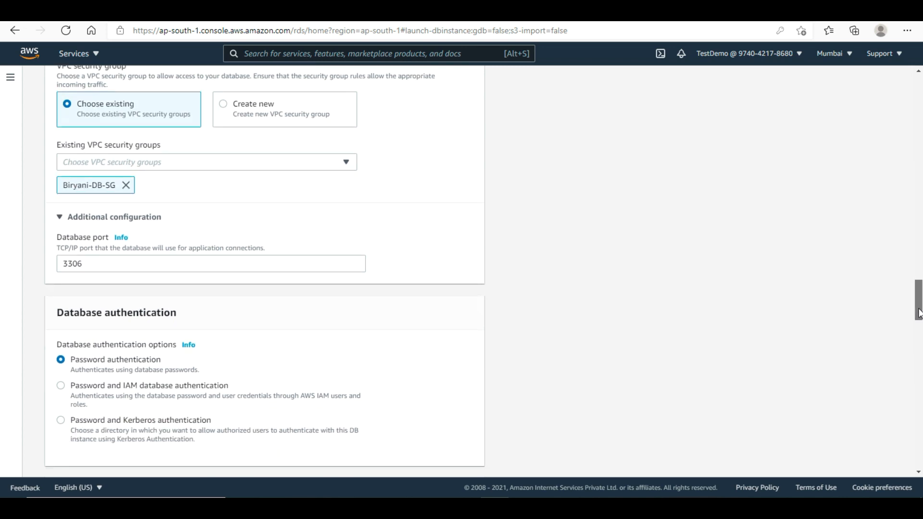
{"action": "left_click_drag", "start_coordinate": [919, 313], "coordinate": [919, 346]}
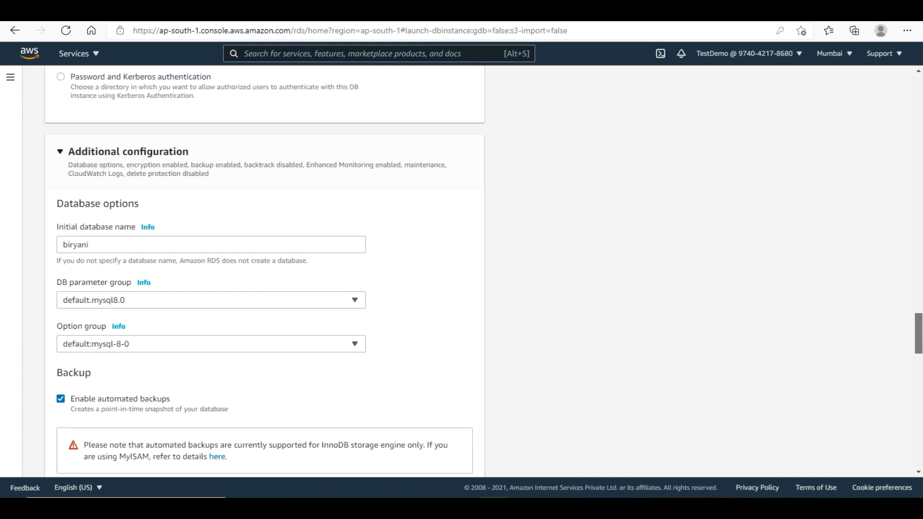
{"action": "scroll", "coordinate": [264, 269], "scroll_direction": "down", "scroll_amount": 2}
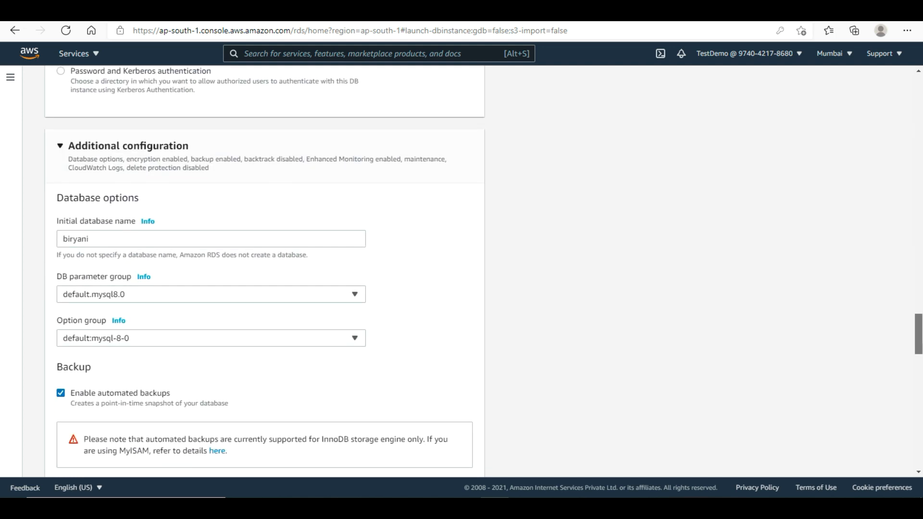
{"action": "scroll", "coordinate": [264, 270], "scroll_direction": "down", "scroll_amount": 2}
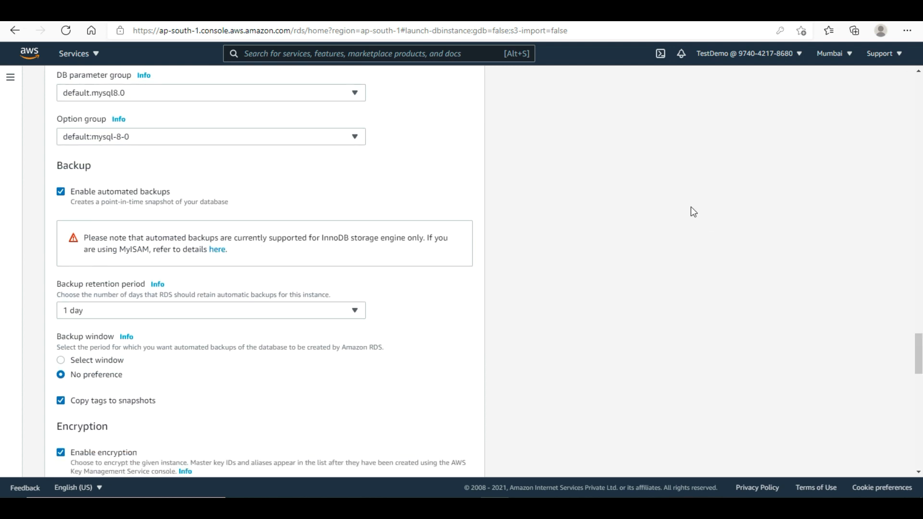
{"action": "left_click", "coordinate": [60, 194]}
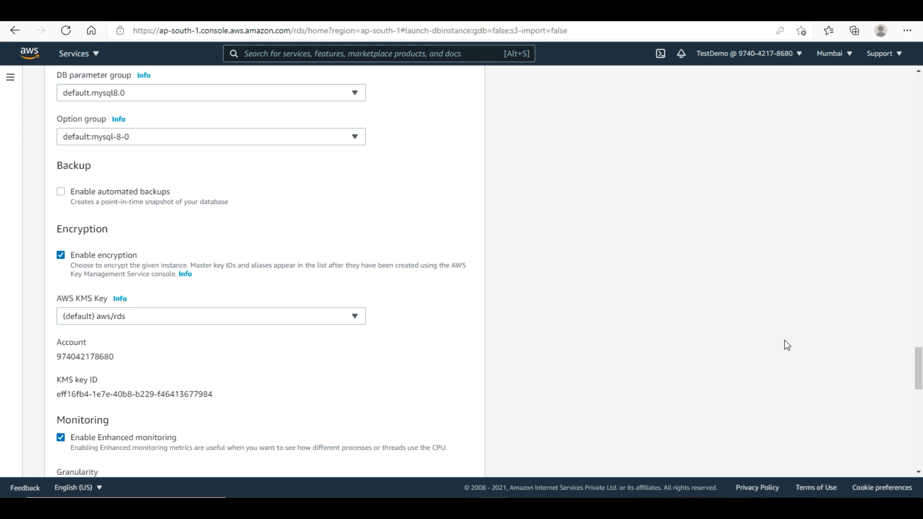
{"action": "left_click_drag", "start_coordinate": [919, 376], "coordinate": [920, 380]}
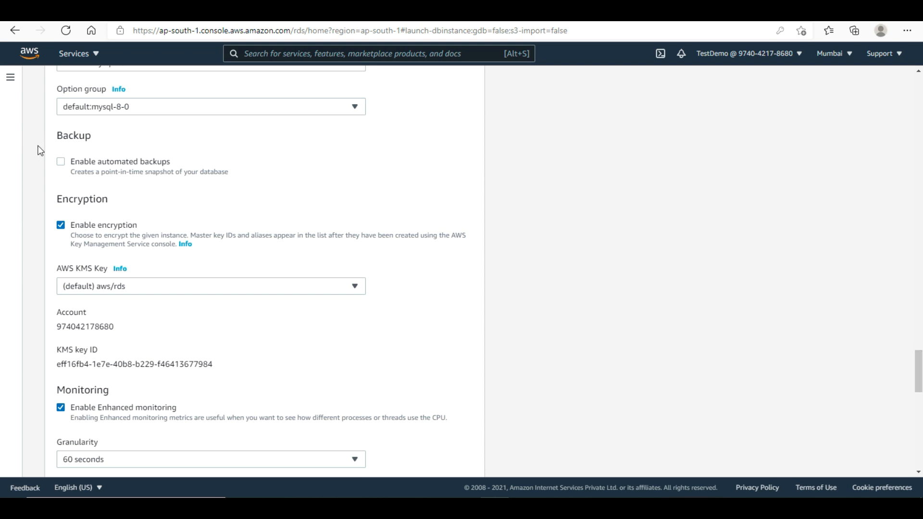
{"action": "left_click", "coordinate": [61, 162]}
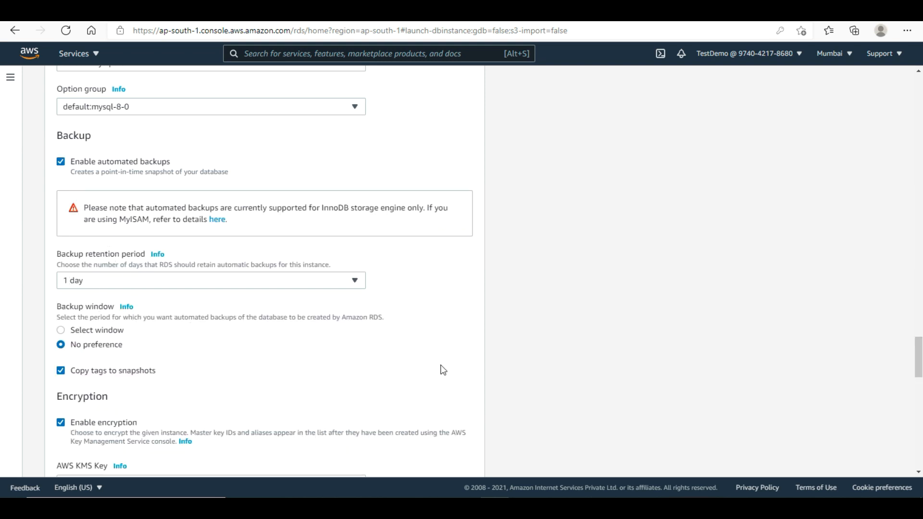
{"action": "scroll", "coordinate": [913, 368], "scroll_direction": "down", "scroll_amount": 3}
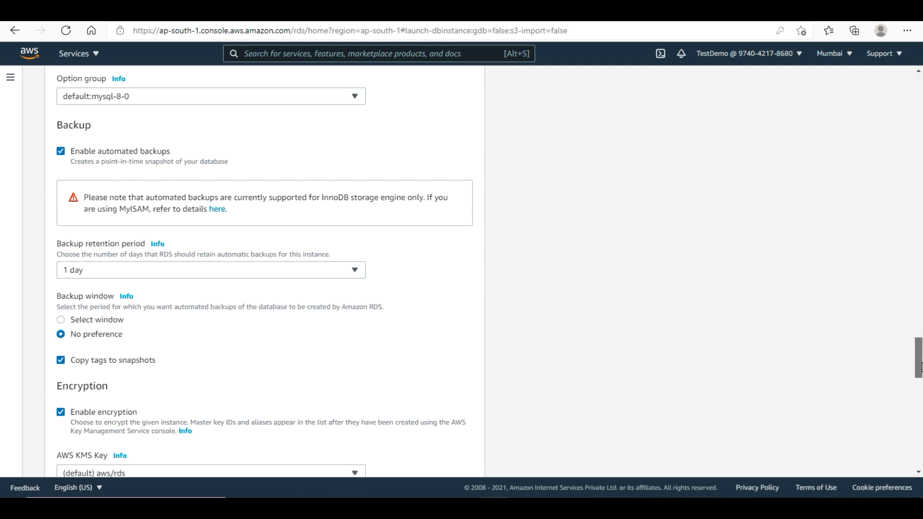
{"action": "scroll", "coordinate": [920, 379], "scroll_direction": "down", "scroll_amount": 2}
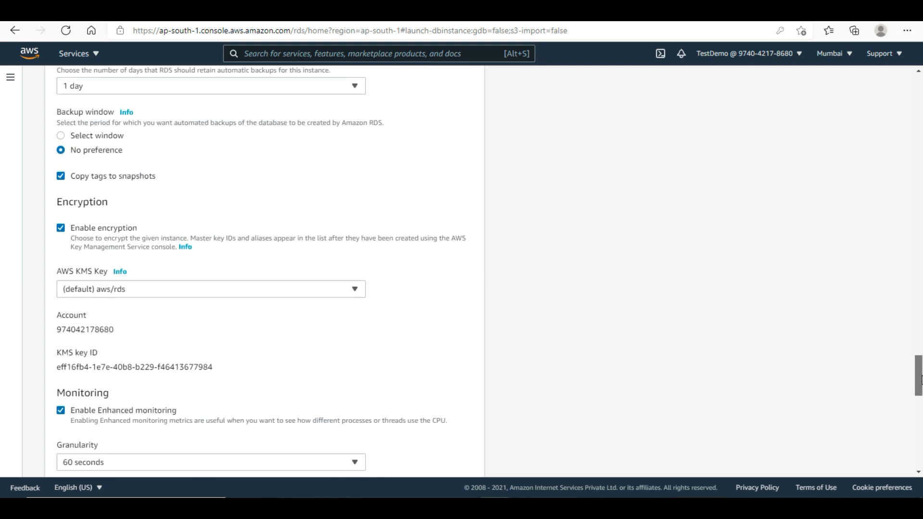
{"action": "scroll", "coordinate": [920, 383], "scroll_direction": "down", "scroll_amount": 1}
{"action": "scroll", "coordinate": [920, 382], "scroll_direction": "down", "scroll_amount": 1}
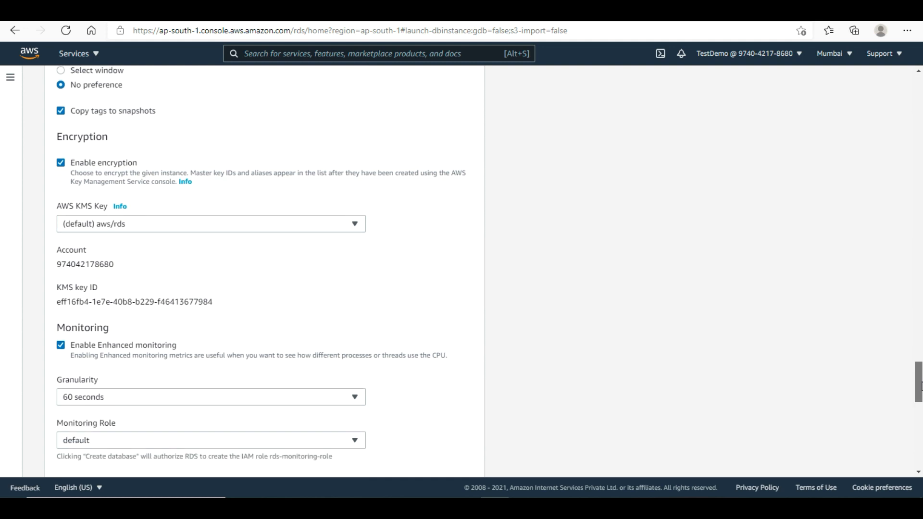
{"action": "left_click_drag", "start_coordinate": [921, 386], "coordinate": [916, 459]}
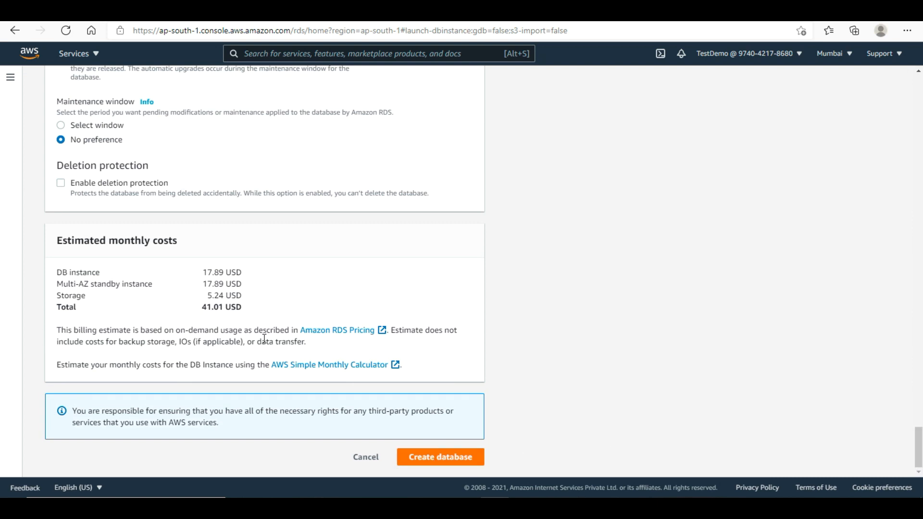
- Point out the estimated monthly costs, then submit the biryani MySQL database
{"action": "left_click_drag", "start_coordinate": [55, 267], "coordinate": [226, 330]}
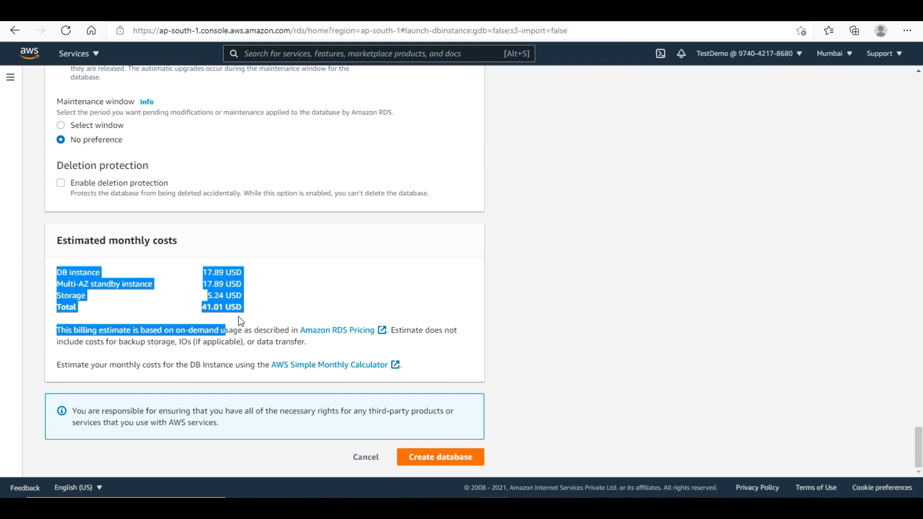
{"action": "left_click", "coordinate": [236, 325]}
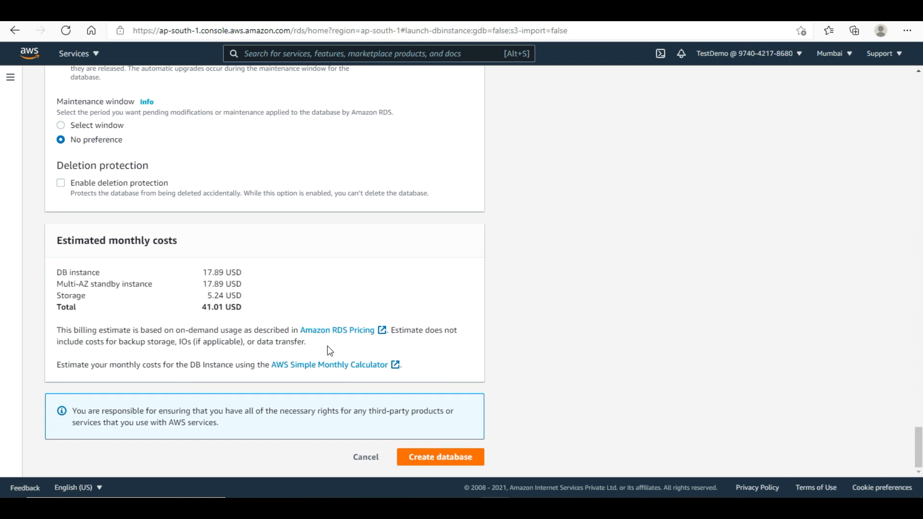
{"action": "left_click", "coordinate": [450, 462]}
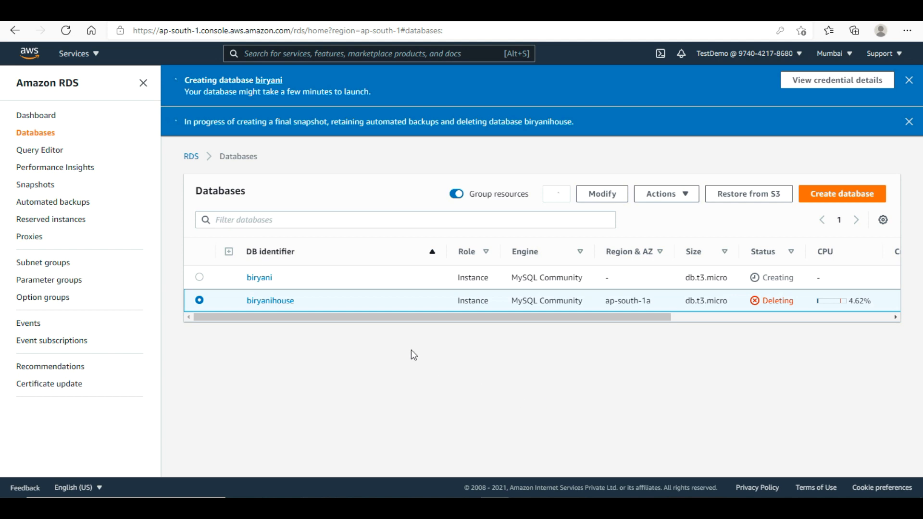
- Open the biryani database's details showing its endpoint and port 3306
{"action": "left_click", "coordinate": [199, 277]}
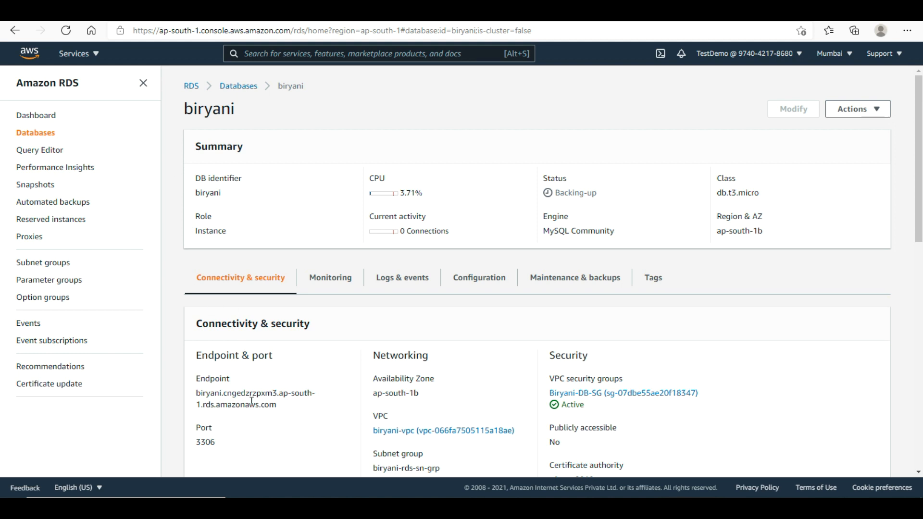
- Copy the biryani database endpoint hostname
{"action": "triple_click", "coordinate": [208, 399]}
{"action": "key", "text": "ctrl+c"}
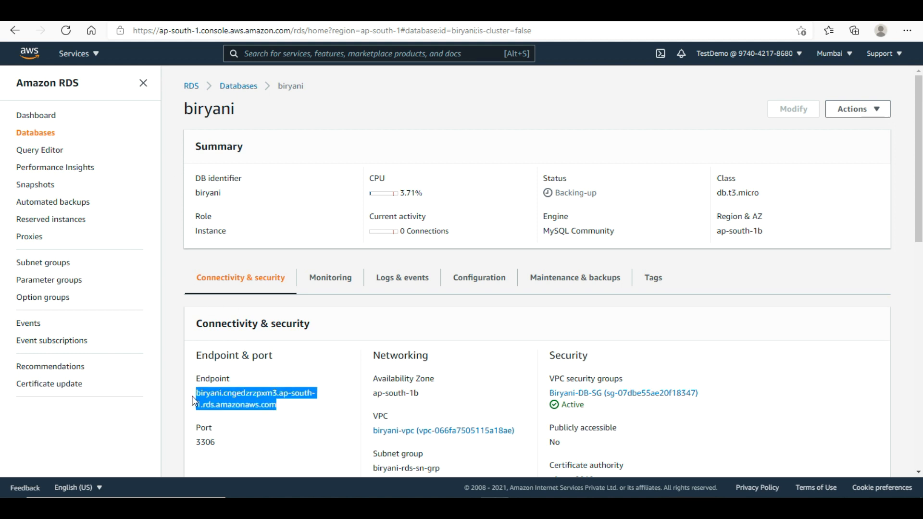
{"action": "right_click", "coordinate": [208, 397]}
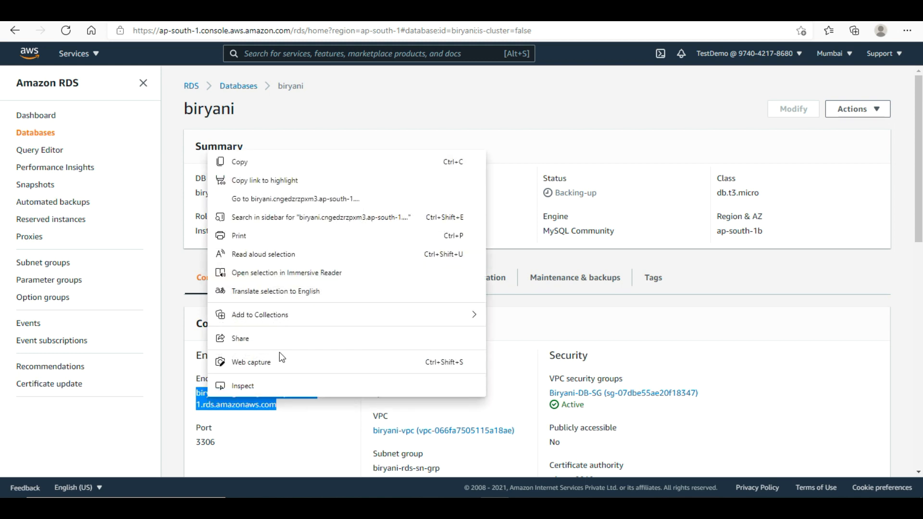
{"action": "left_click", "coordinate": [313, 163]}
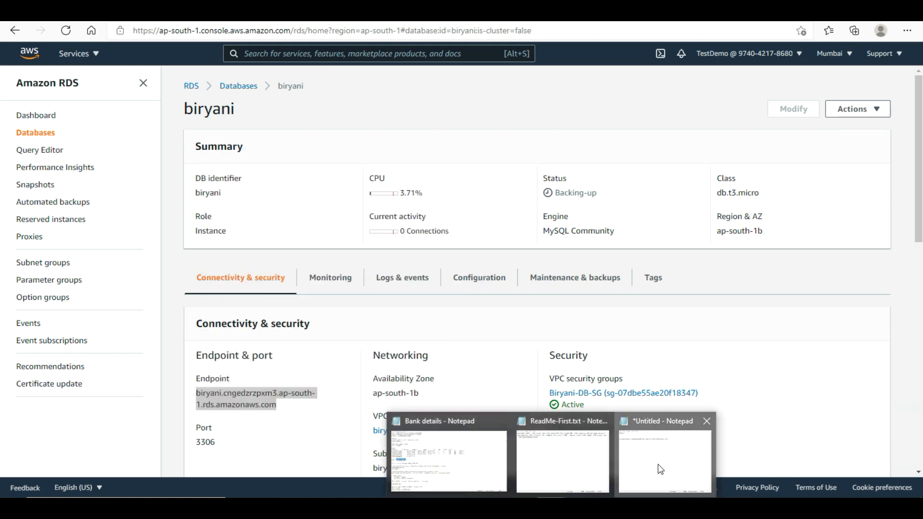
- In Notepad, replace the old biryanihouse endpoint with the biryani one below 10:53
{"action": "left_click", "coordinate": [659, 469]}
{"action": "left_click", "coordinate": [542, 145]}
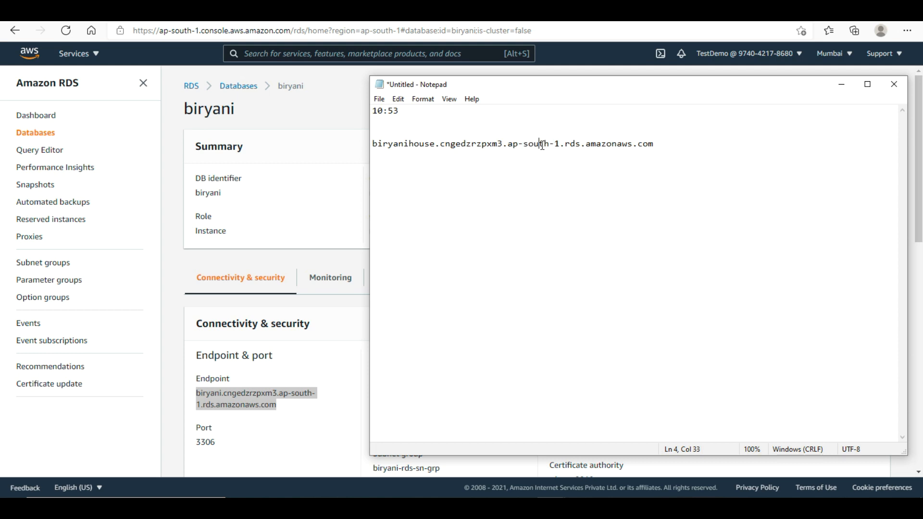
{"action": "left_click_drag", "start_coordinate": [698, 146], "coordinate": [383, 125]}
{"action": "key", "text": "ctrl+v"}
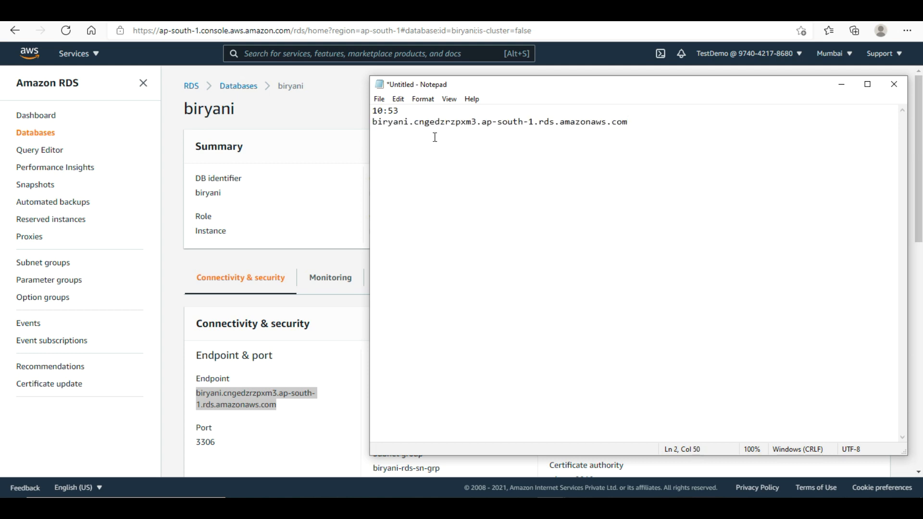
{"action": "left_click", "coordinate": [420, 113]}
{"action": "key", "text": "Return"}
{"action": "key", "text": "Return"}
{"action": "key", "text": "Return"}
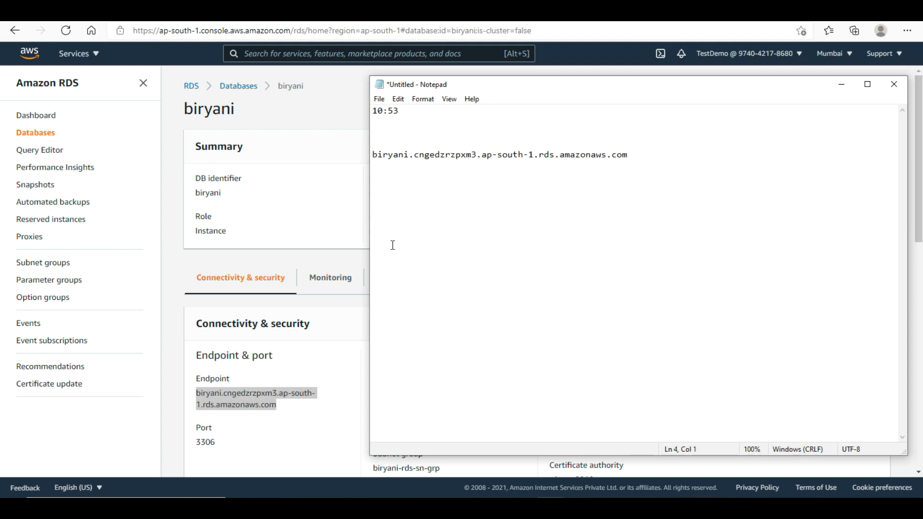
{"action": "left_click", "coordinate": [296, 219]}
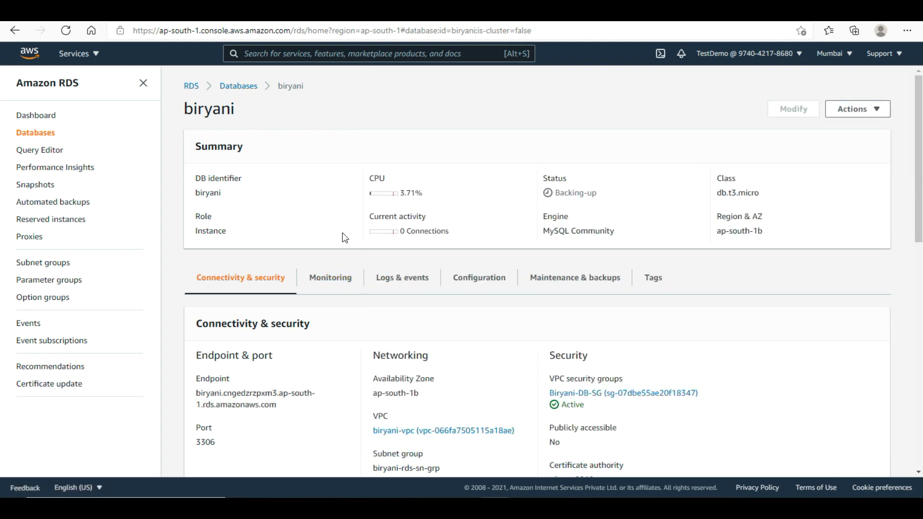
- Show the biryani database's Configuration tab and scroll through its details
{"action": "left_click", "coordinate": [485, 286]}
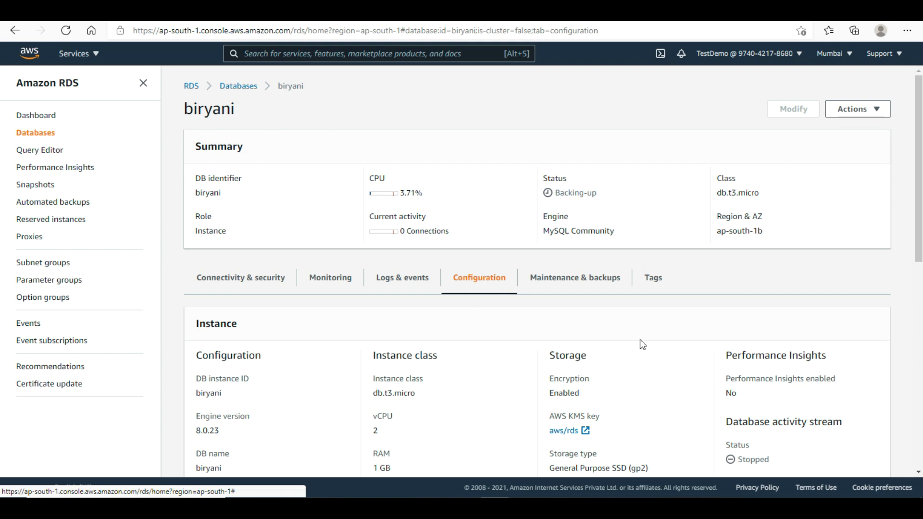
{"action": "scroll", "coordinate": [192, 471], "scroll_direction": "down", "scroll_amount": 2}
{"action": "left_click_drag", "start_coordinate": [191, 471], "coordinate": [197, 398]}
{"action": "key", "text": "ctrl+c"}
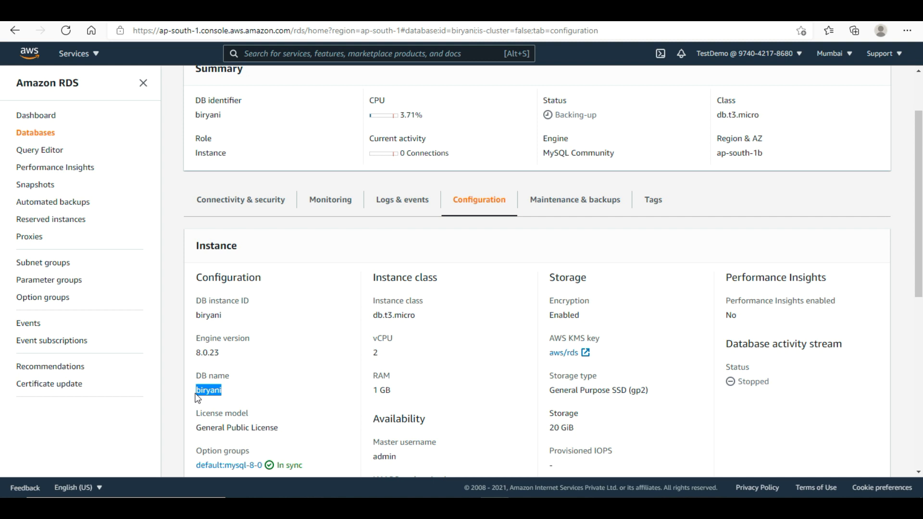
- In the Untitled Notepad notes, paste the database name biryani and add the username admin below it
{"action": "left_click", "coordinate": [552, 507]}
{"action": "left_click", "coordinate": [669, 463]}
{"action": "key", "text": "Return"}
{"action": "key", "text": "Return"}
{"action": "key", "text": "ctrl+v"}
{"action": "key", "text": "Return"}
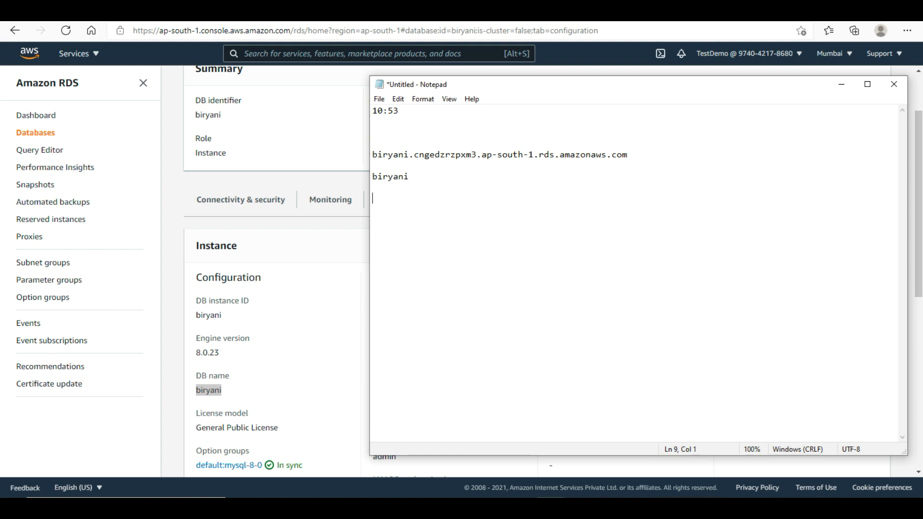
{"action": "type", "text": "admin"}
- Add the master password under admin in Notepad, then bring the database page back to its top
{"action": "left_click", "coordinate": [295, 286]}
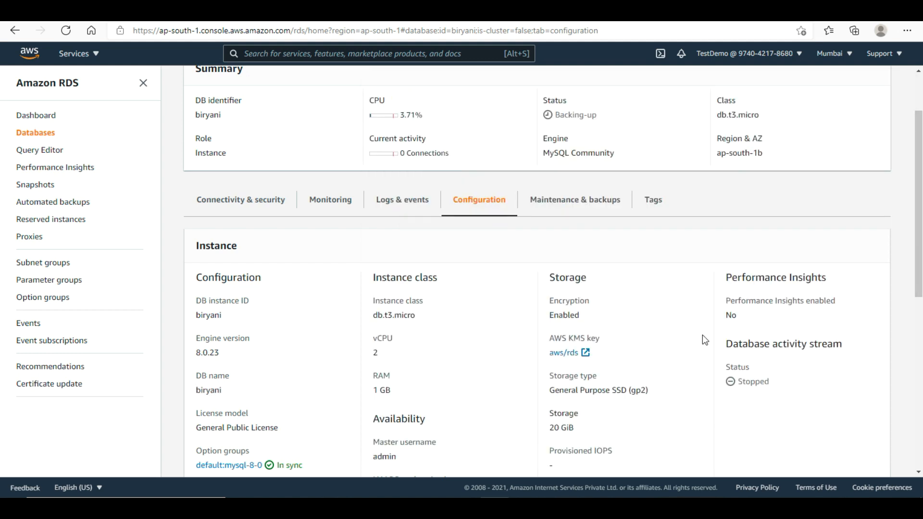
{"action": "scroll", "coordinate": [537, 269], "scroll_direction": "down", "scroll_amount": 3}
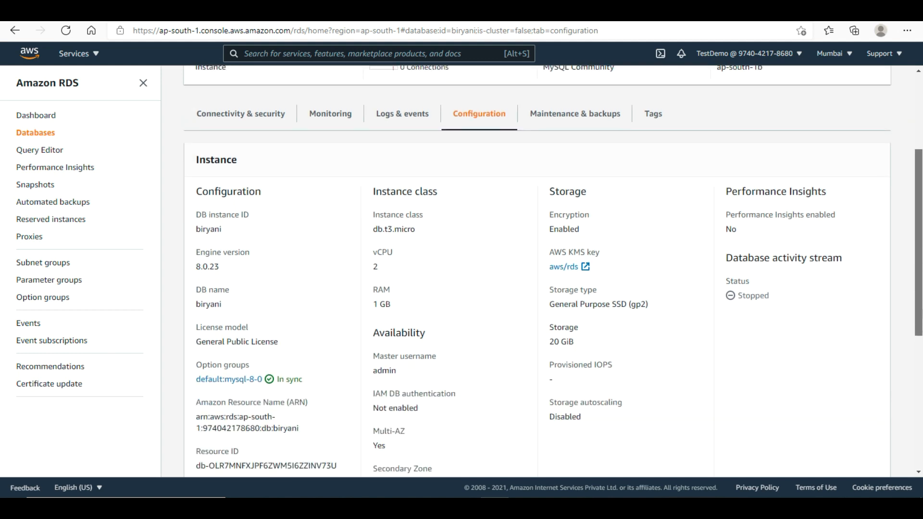
{"action": "left_click", "coordinate": [450, 361]}
{"action": "mouse_move", "coordinate": [553, 508]}
{"action": "left_click", "coordinate": [654, 461]}
{"action": "type", "text": "admin123"}
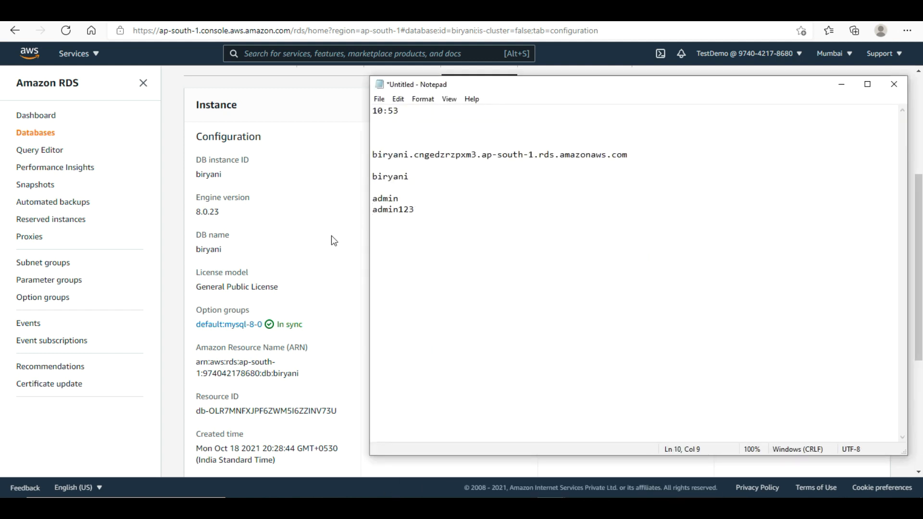
{"action": "left_click", "coordinate": [331, 236]}
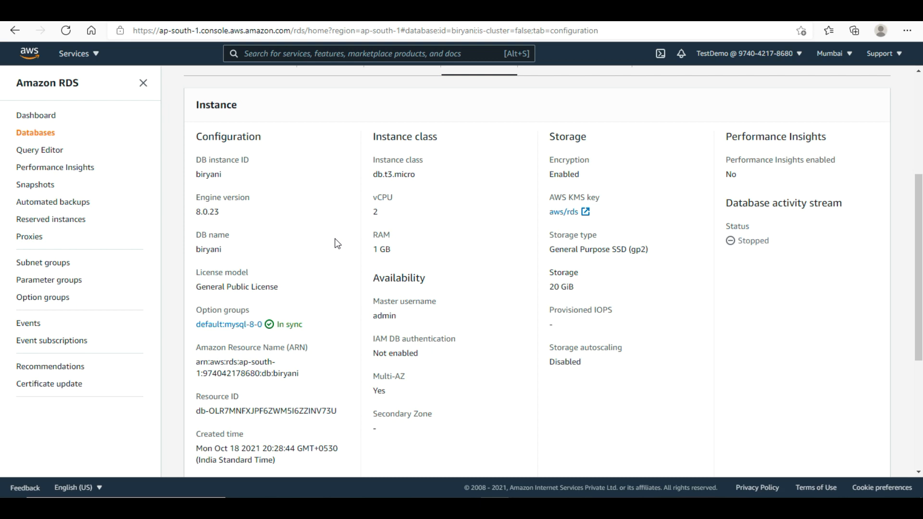
{"action": "left_click_drag", "start_coordinate": [918, 300], "coordinate": [921, 205]}
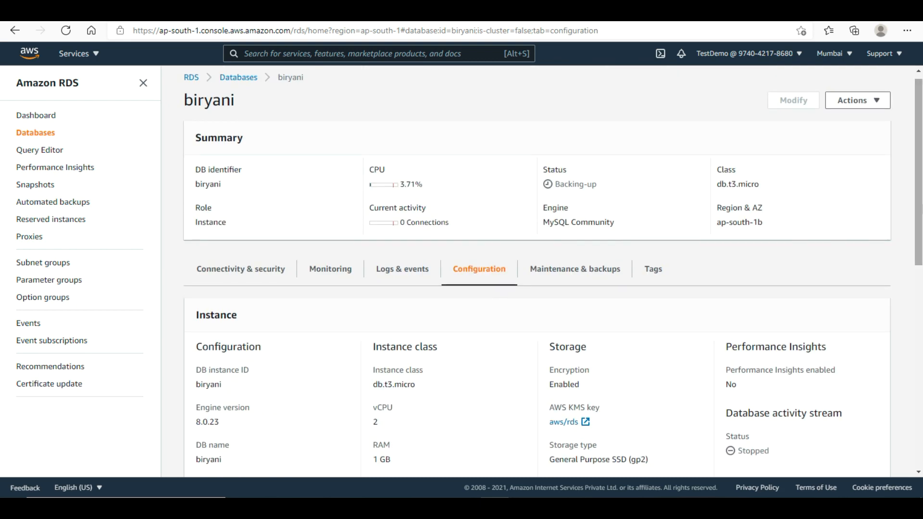
- Check the database's Logs & events recent events, then return to the console home page
{"action": "left_click", "coordinate": [397, 282]}
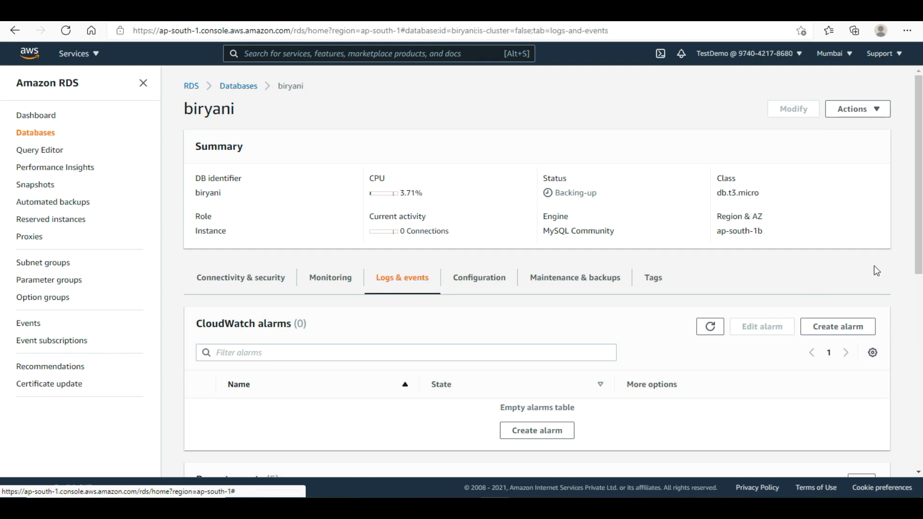
{"action": "left_click_drag", "start_coordinate": [918, 200], "coordinate": [919, 320]}
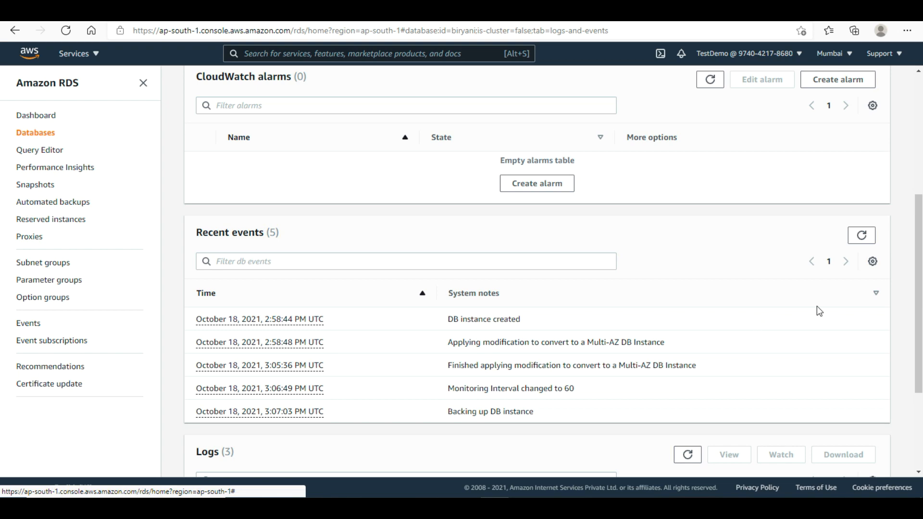
{"action": "left_click_drag", "start_coordinate": [919, 295], "coordinate": [919, 174]}
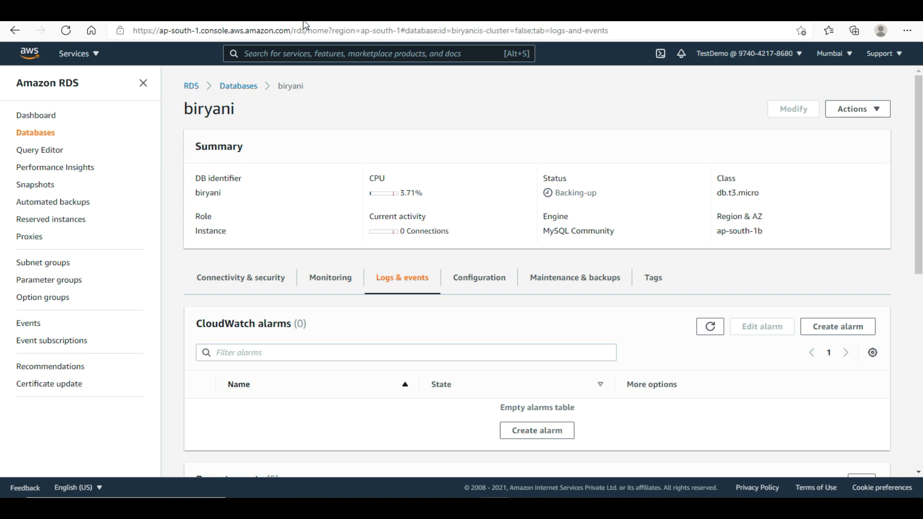
{"action": "left_click", "coordinate": [29, 54]}
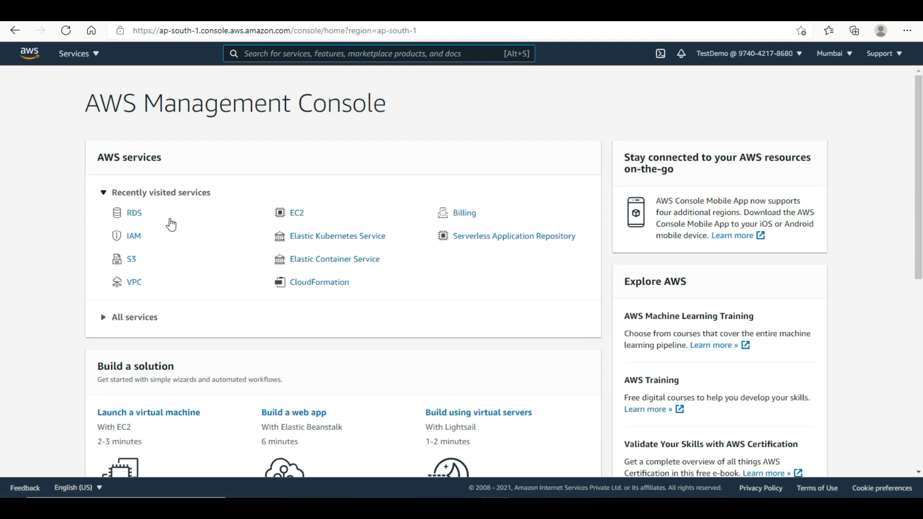
- Go to EC2 and open the Load Balancers list, which shows none in this region
{"action": "left_click", "coordinate": [298, 214]}
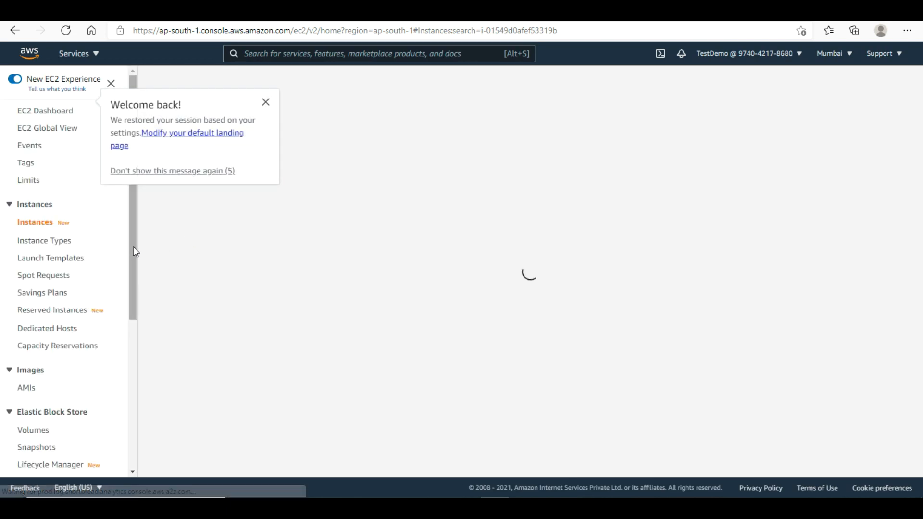
{"action": "left_click_drag", "start_coordinate": [133, 255], "coordinate": [130, 442]}
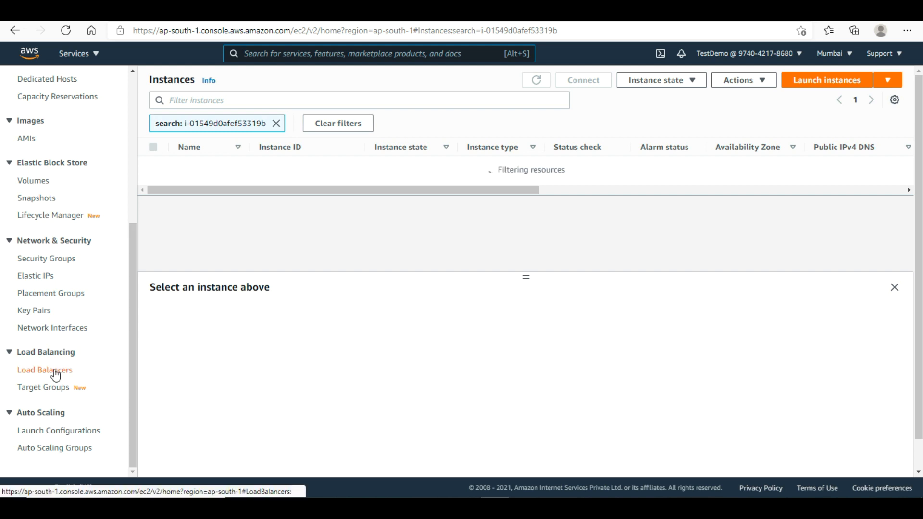
{"action": "left_click", "coordinate": [56, 370]}
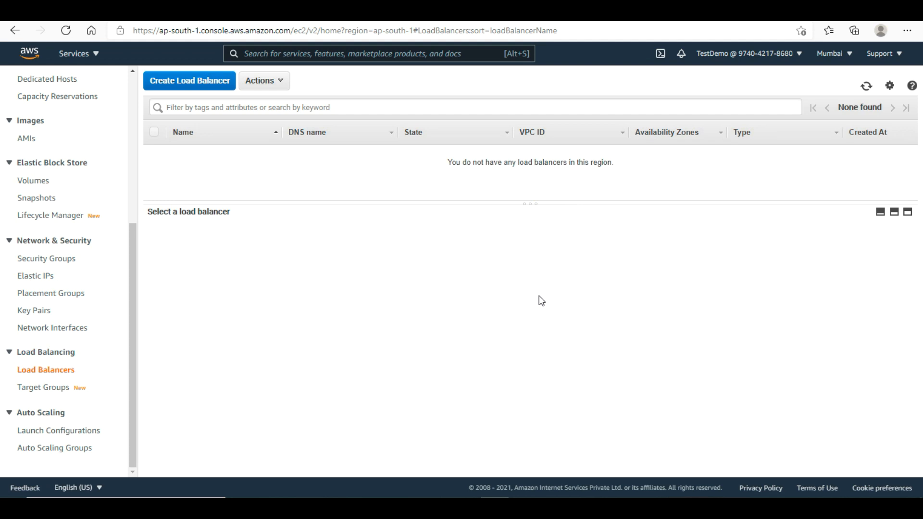
- Start creating a Classic Load Balancer (previous generation) from the load balancer type choices
{"action": "left_click", "coordinate": [205, 86]}
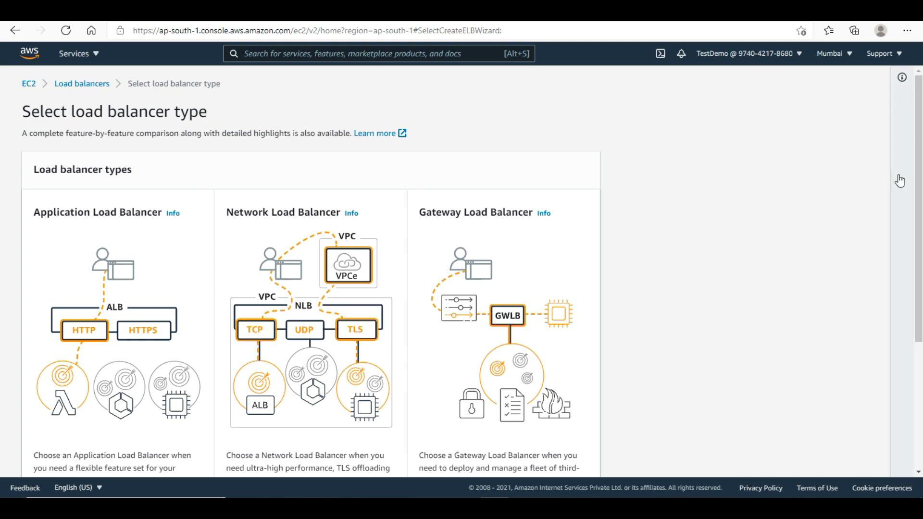
{"action": "left_click_drag", "start_coordinate": [919, 175], "coordinate": [920, 301]}
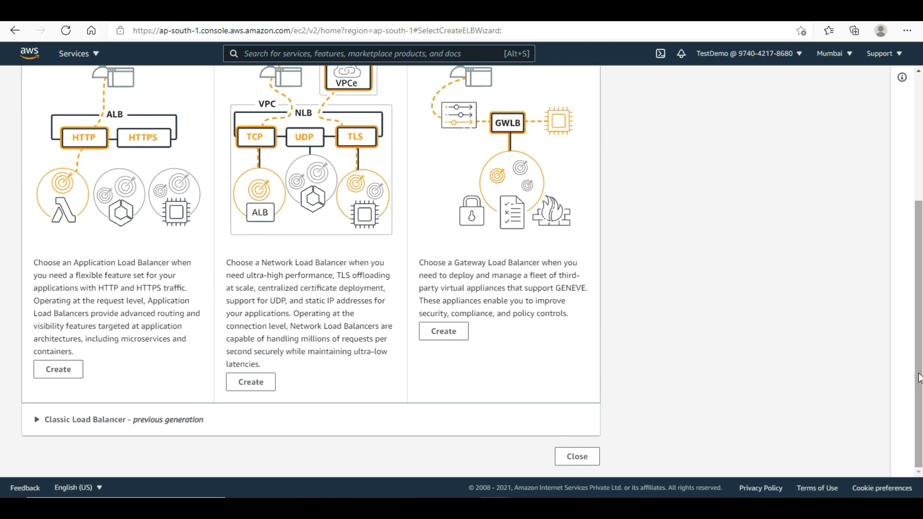
{"action": "left_click", "coordinate": [37, 419]}
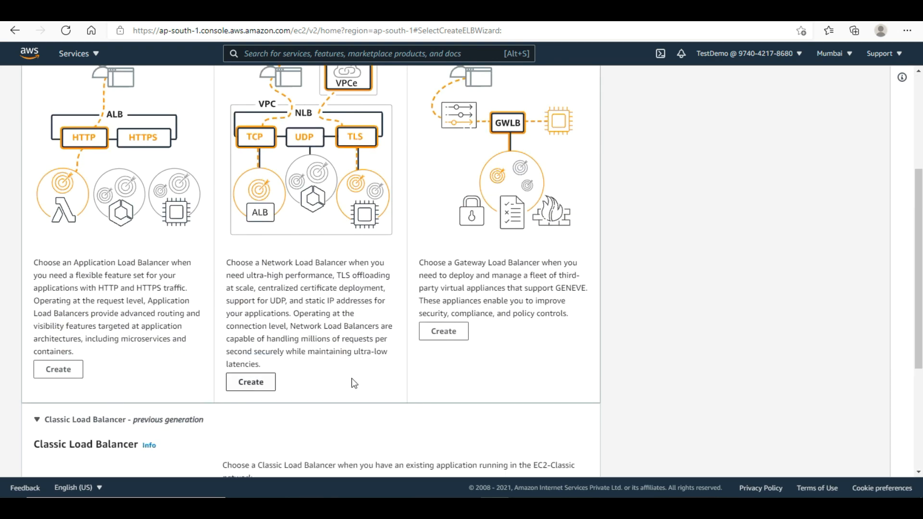
{"action": "left_click_drag", "start_coordinate": [918, 185], "coordinate": [919, 284]}
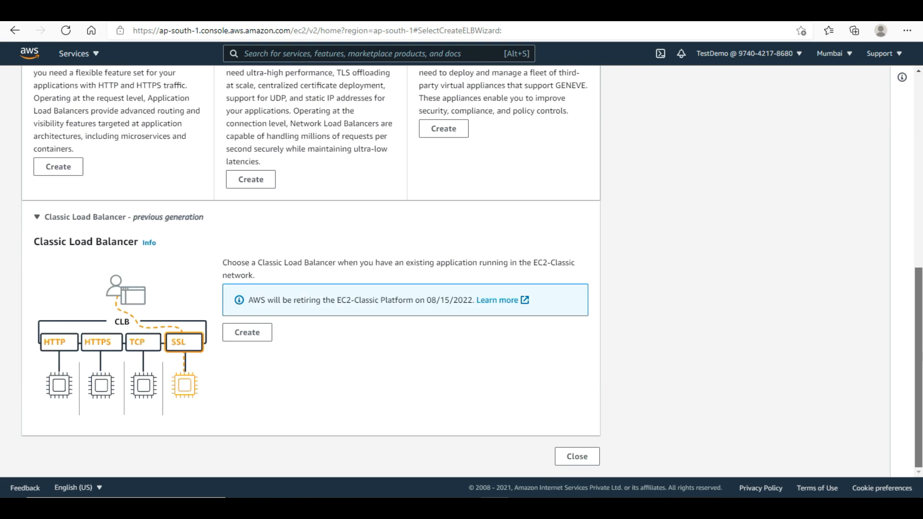
{"action": "left_click", "coordinate": [245, 332]}
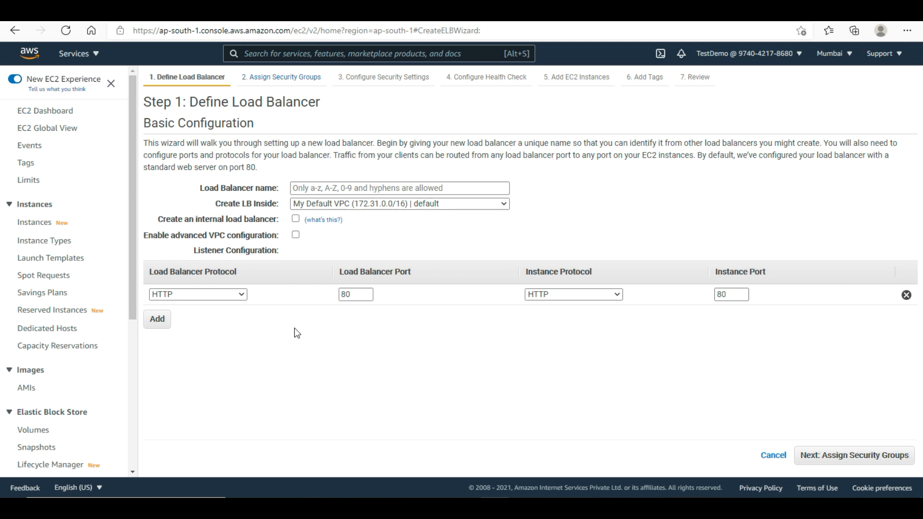
- Name the load balancer biryani-elb, fixing the typo in the typed name
{"action": "left_click", "coordinate": [400, 187]}
{"action": "type", "text": "b"}
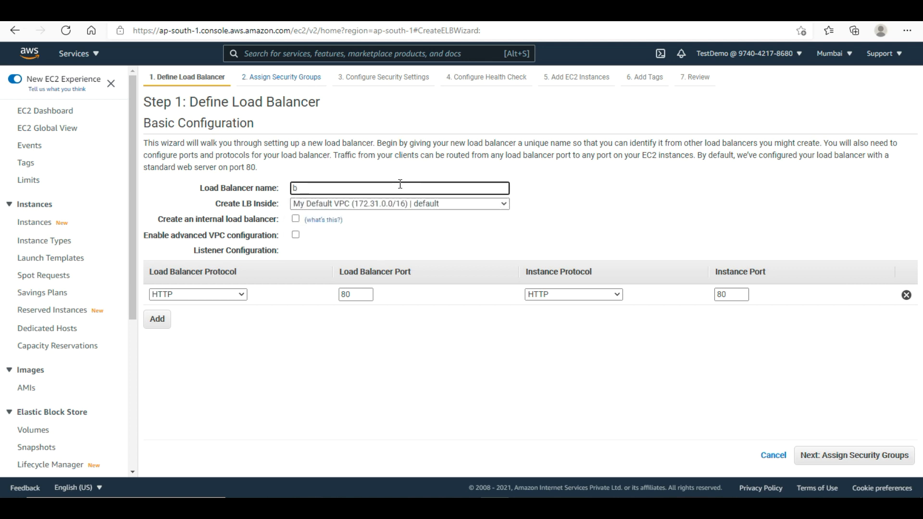
{"action": "type", "text": "lryani-"}
{"action": "type", "text": "lb"}
{"action": "key", "text": "Left"}
{"action": "key", "text": "Left"}
{"action": "type", "text": "e"}
- Place it in biryani-vpc with subnets biryani-publicsubnet-one and Biryani-publicsubnet-two selected
{"action": "left_click", "coordinate": [402, 203]}
{"action": "left_click", "coordinate": [393, 229]}
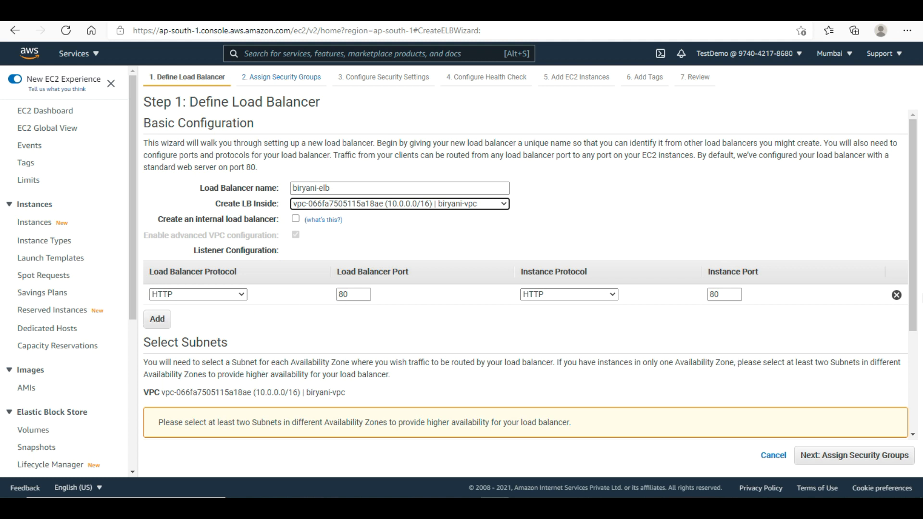
{"action": "left_click_drag", "start_coordinate": [915, 293], "coordinate": [915, 402]}
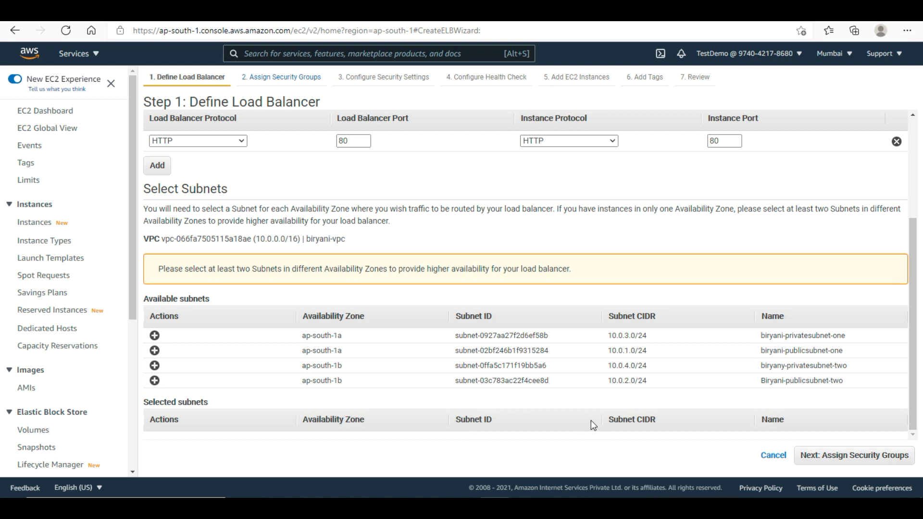
{"action": "left_click", "coordinate": [154, 350]}
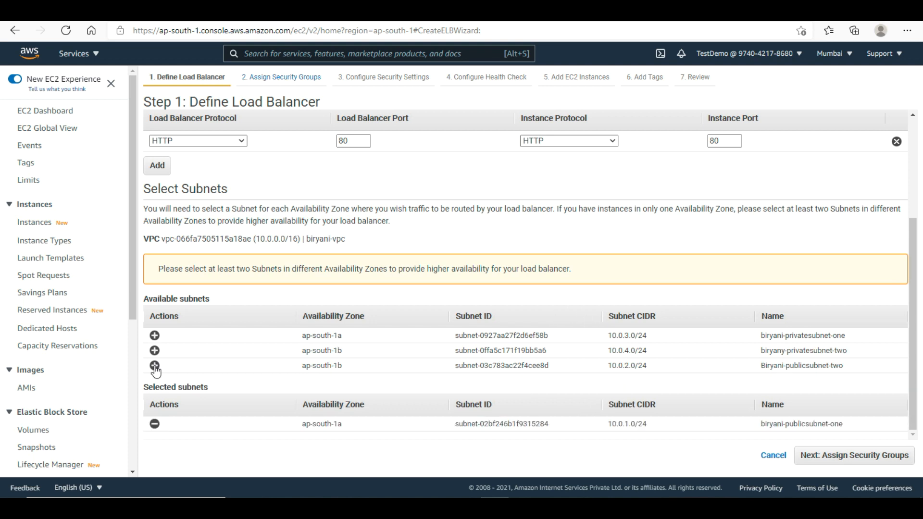
{"action": "left_click", "coordinate": [154, 366]}
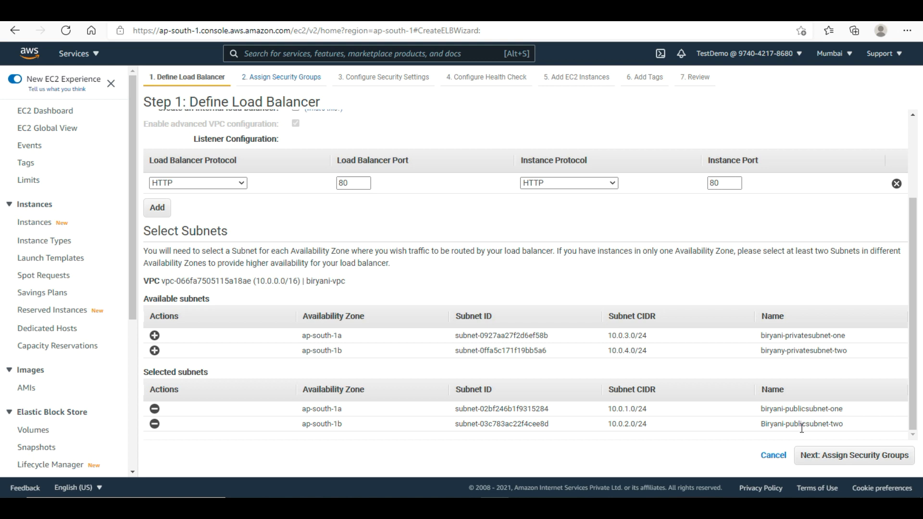
{"action": "left_click", "coordinate": [843, 456]}
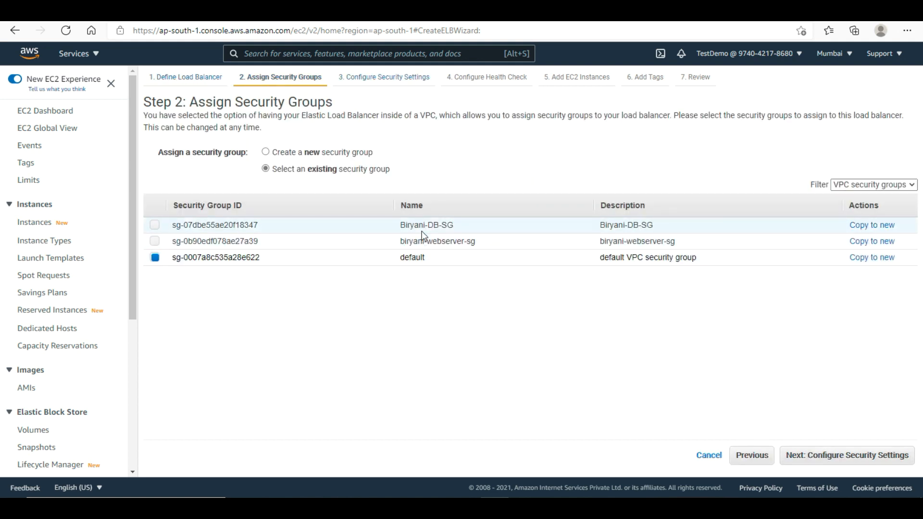
- Assign only biryani-webserver-sg, dropping default, and advance to the health check settings
{"action": "left_click", "coordinate": [156, 241]}
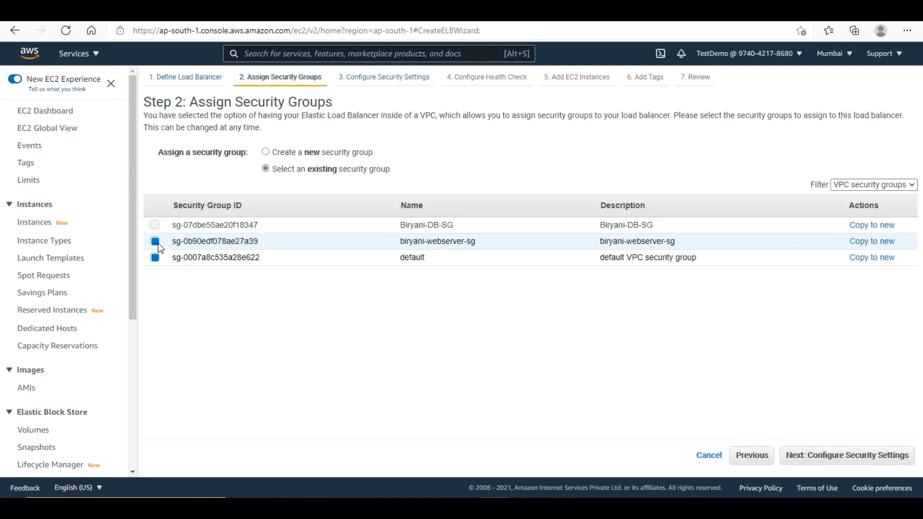
{"action": "left_click", "coordinate": [155, 260]}
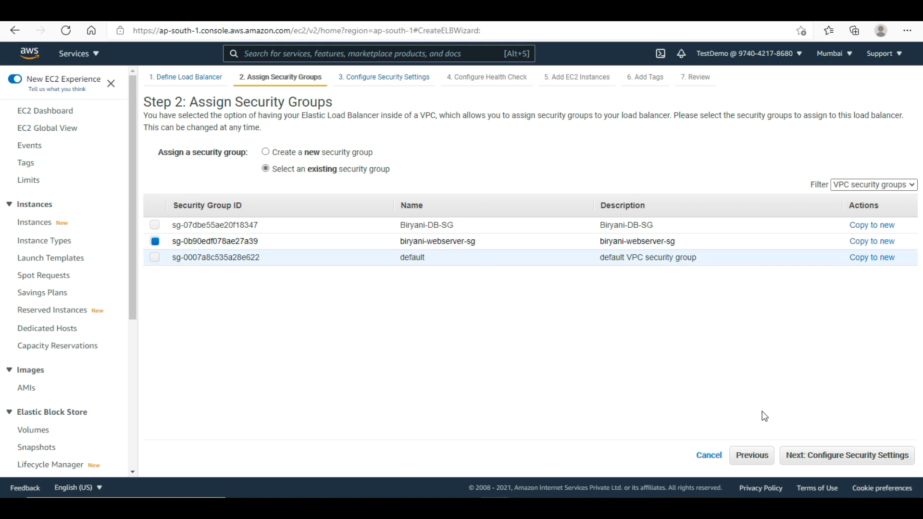
{"action": "left_click", "coordinate": [855, 461]}
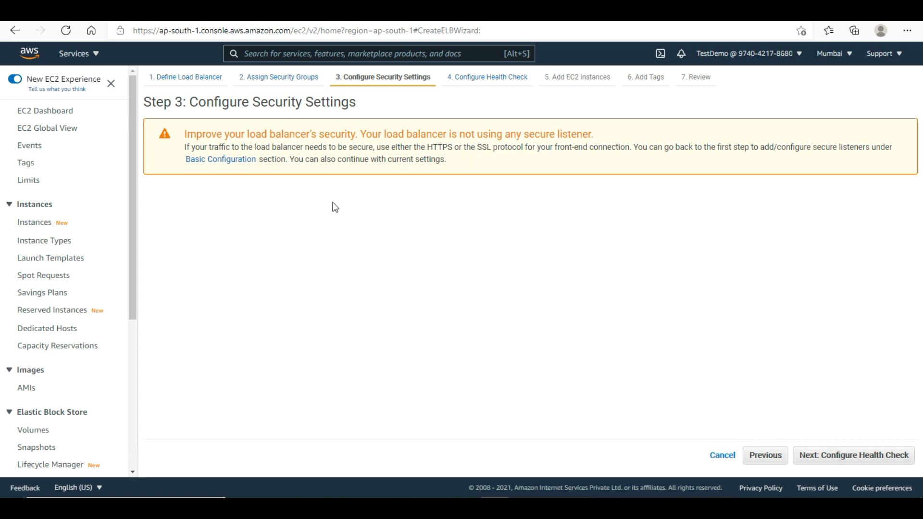
{"action": "left_click", "coordinate": [847, 454]}
{"action": "left_click_drag", "start_coordinate": [338, 188], "coordinate": [290, 194]}
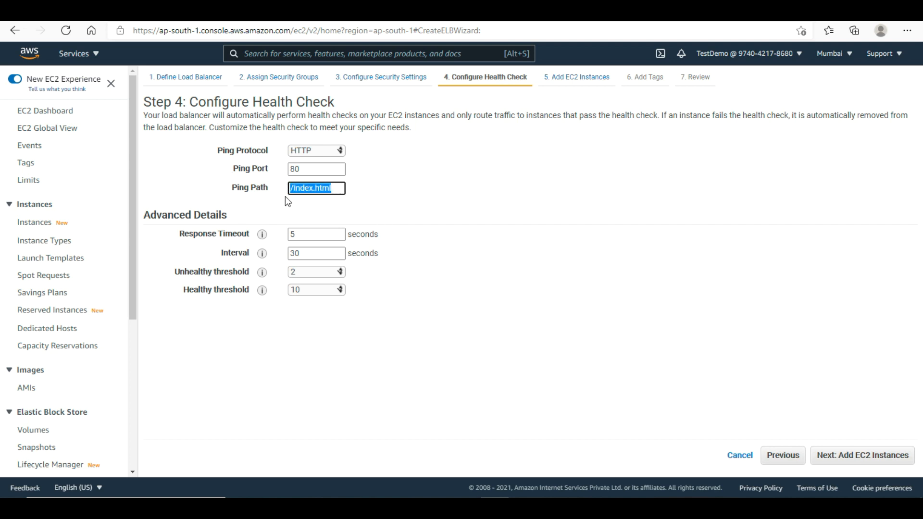
- Change the health check ping path to /health.html
{"action": "left_click", "coordinate": [314, 188]}
{"action": "key", "text": "BackSpace"}
{"action": "key", "text": "BackSpace"}
{"action": "key", "text": "BackSpace"}
{"action": "key", "text": "BackSpace"}
{"action": "key", "text": "BackSpace"}
{"action": "type", "text": "health"}
{"action": "left_click", "coordinate": [390, 204]}
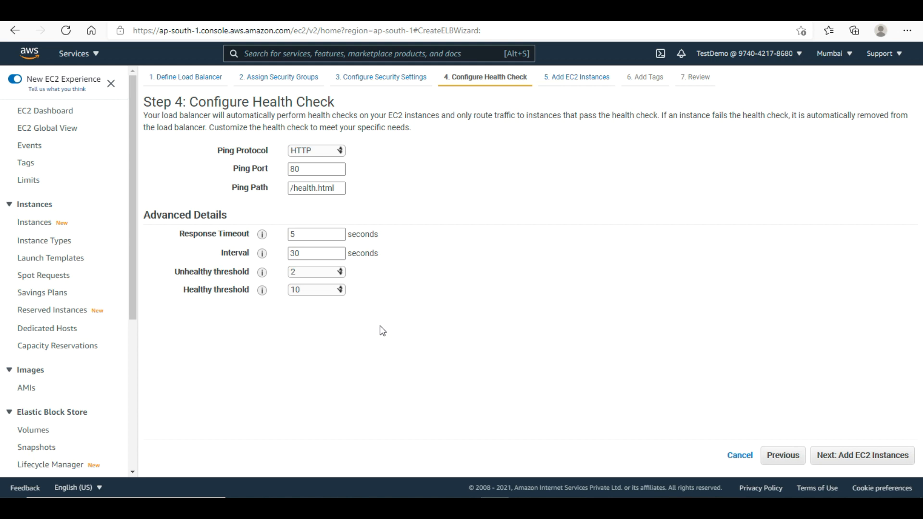
- Set the health check response timeout to 2 seconds
{"action": "left_click_drag", "start_coordinate": [303, 231], "coordinate": [271, 230]}
{"action": "left_click", "coordinate": [330, 325]}
{"action": "mouse_move", "coordinate": [264, 236]}
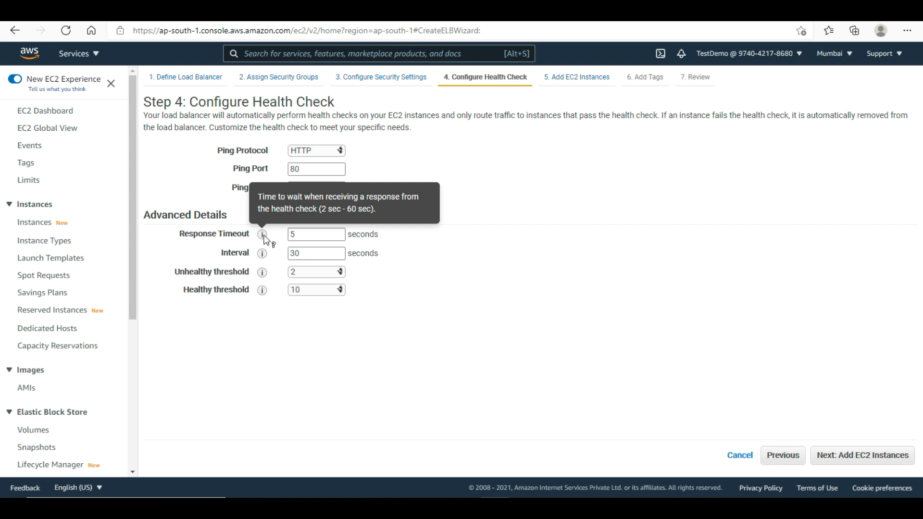
{"action": "double_click", "coordinate": [319, 235]}
{"action": "type", "text": "2"}
- Set the health check interval to 5 and the healthy threshold to 3
{"action": "mouse_move", "coordinate": [263, 256]}
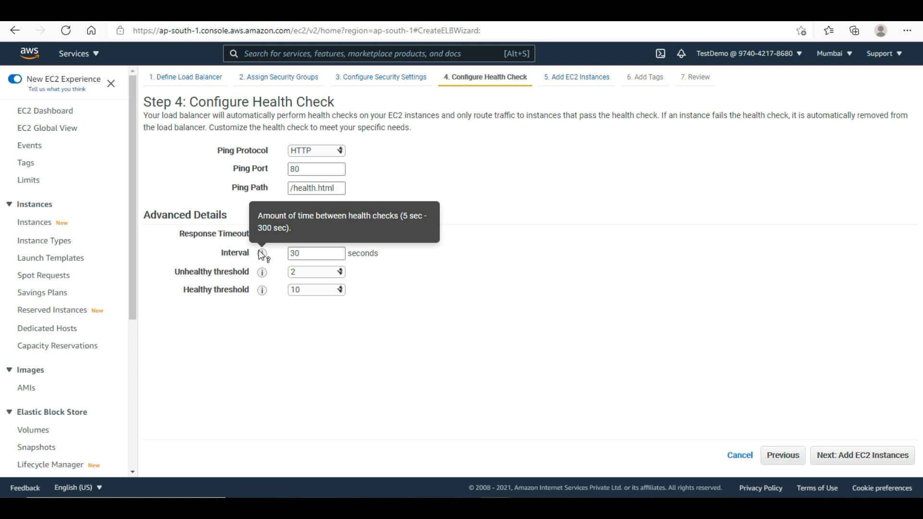
{"action": "double_click", "coordinate": [297, 254]}
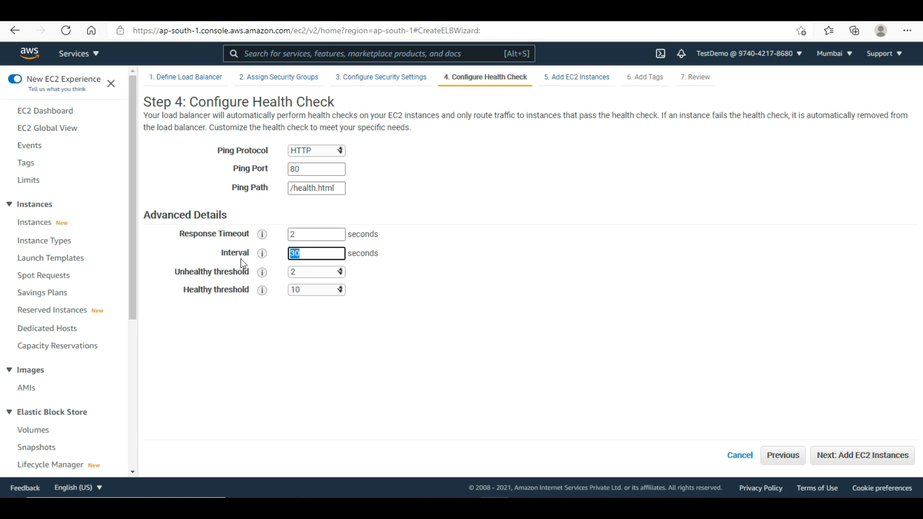
{"action": "mouse_move", "coordinate": [262, 277]}
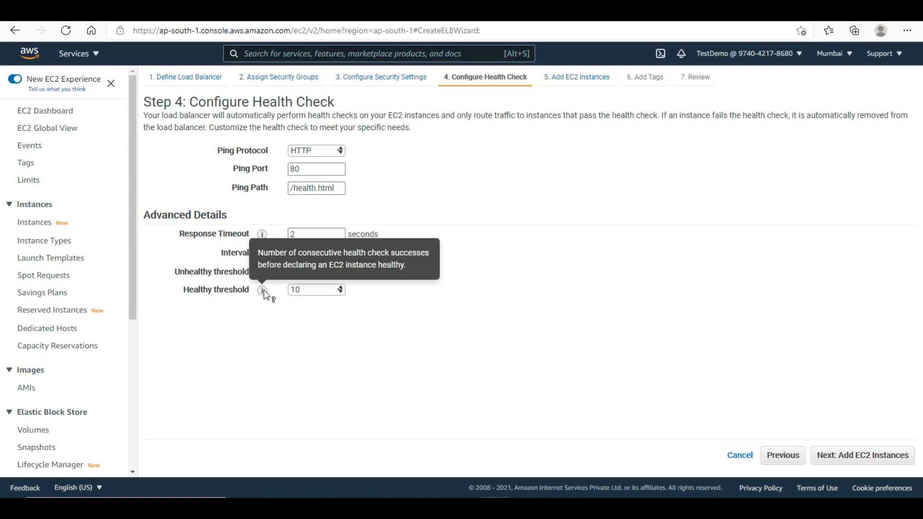
{"action": "left_click", "coordinate": [311, 290]}
{"action": "left_click", "coordinate": [309, 317]}
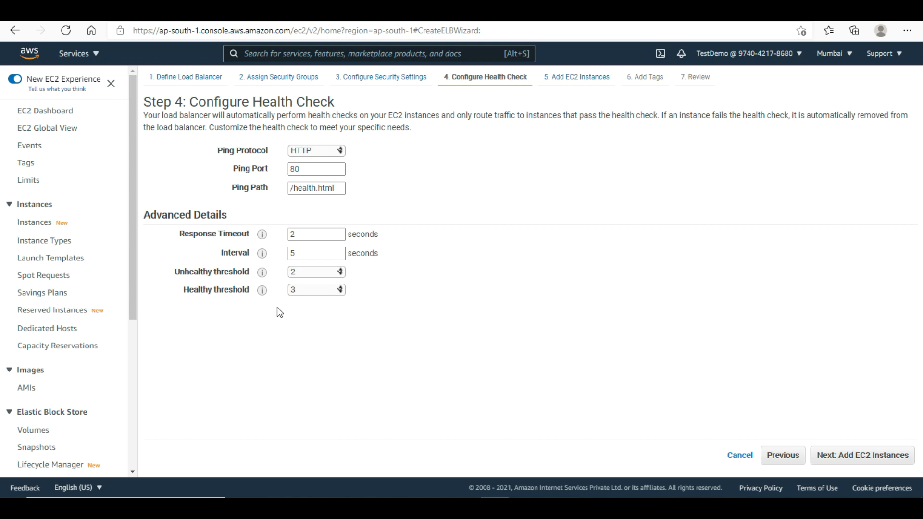
{"action": "mouse_move", "coordinate": [264, 293]}
{"action": "left_click", "coordinate": [861, 459]}
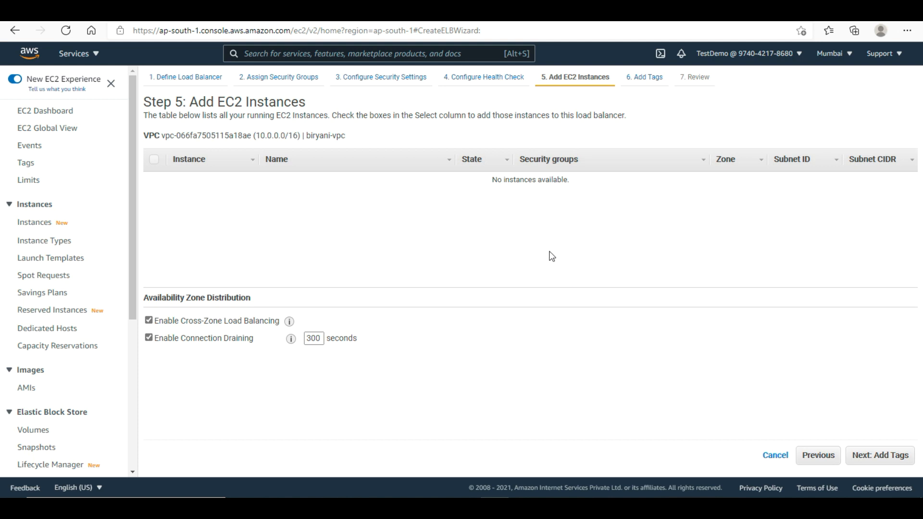
- Skip tags, review and create the biryani-elb load balancer
{"action": "left_click", "coordinate": [882, 457]}
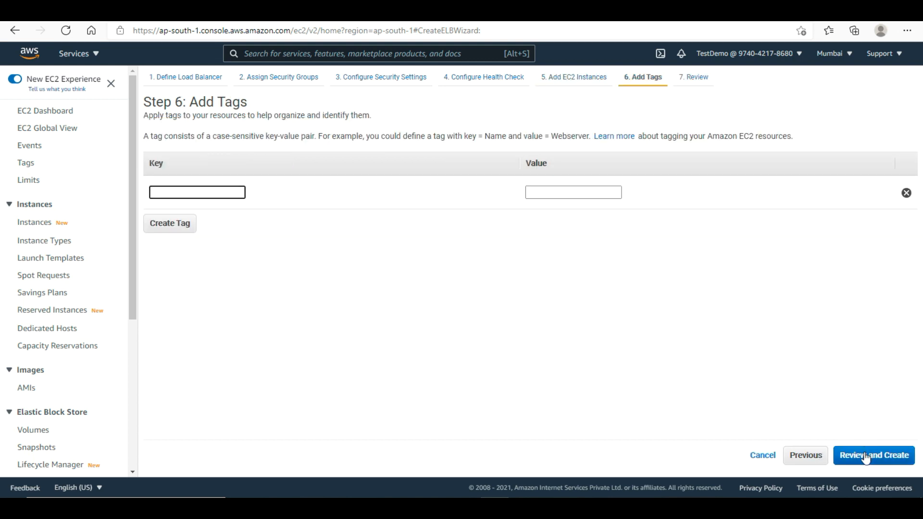
{"action": "left_click", "coordinate": [866, 458]}
{"action": "left_click", "coordinate": [884, 456]}
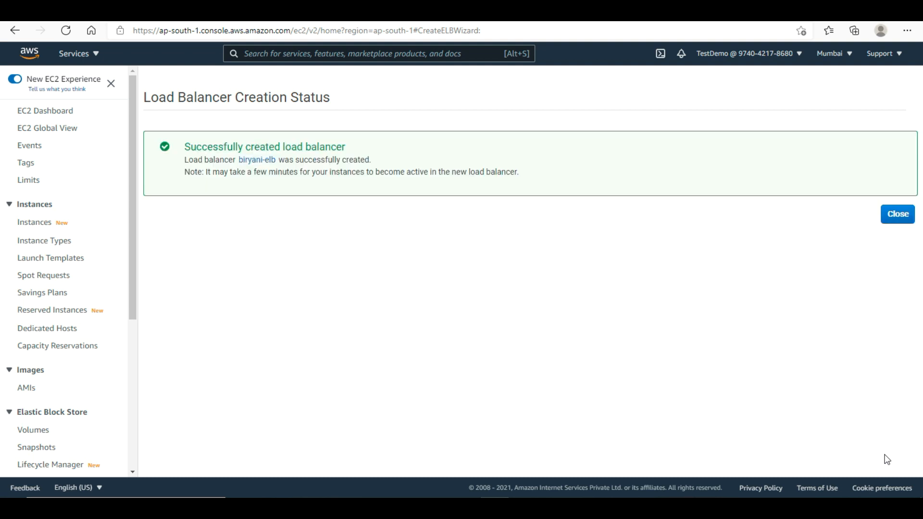
{"action": "left_click", "coordinate": [900, 215]}
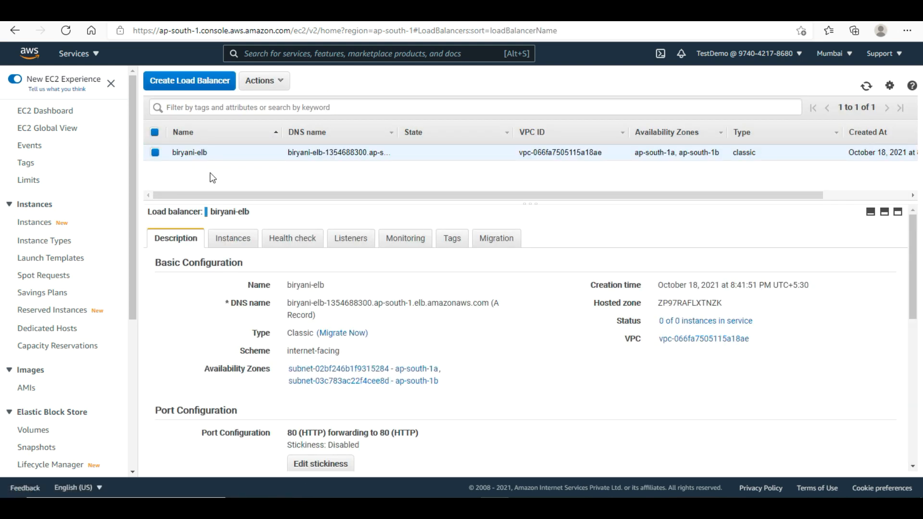
- Select the load balancer's DNS name, then return to the console home page
{"action": "left_click_drag", "start_coordinate": [287, 303], "coordinate": [336, 315]}
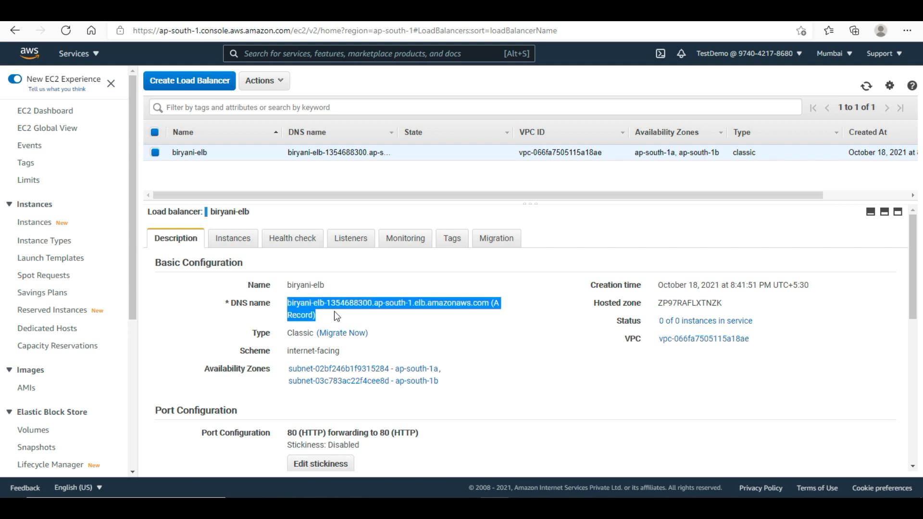
{"action": "left_click", "coordinate": [383, 320]}
{"action": "left_click_drag", "start_coordinate": [491, 306], "coordinate": [284, 305]}
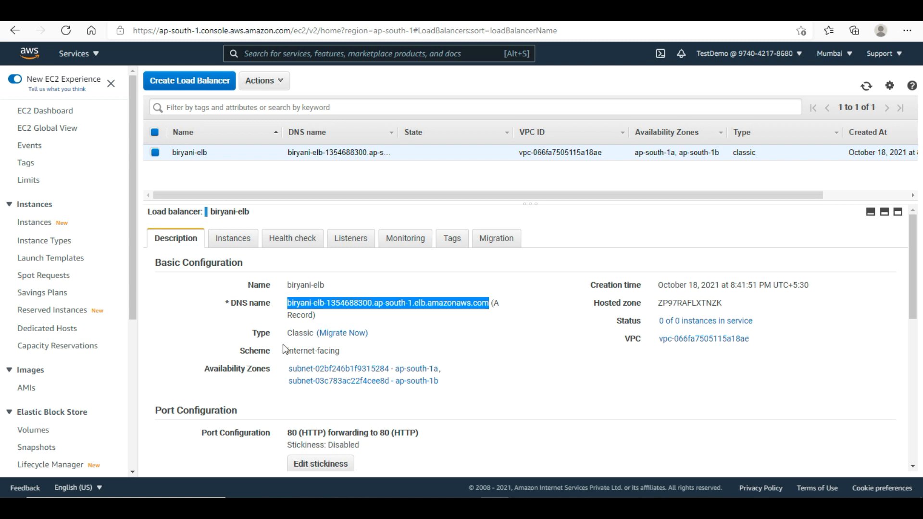
{"action": "left_click", "coordinate": [29, 54]}
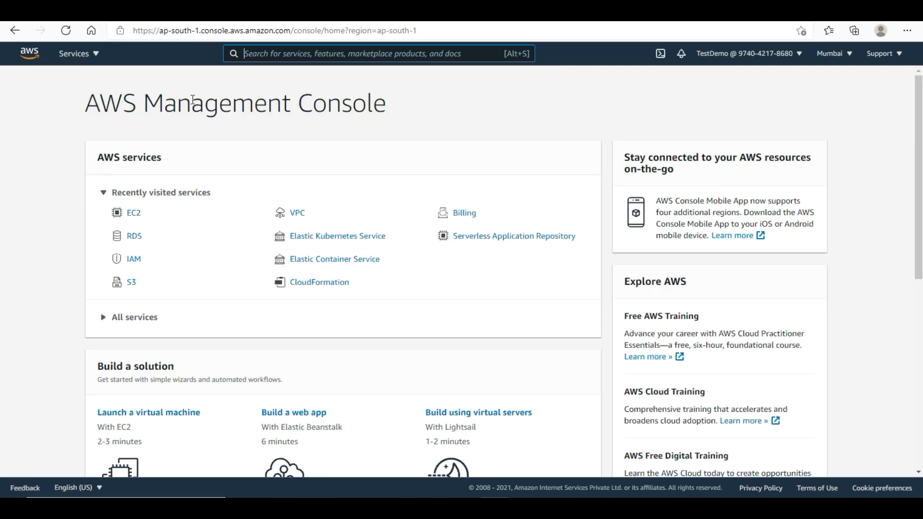
- Open the S3 console from the recently visited services
{"action": "left_click", "coordinate": [134, 287]}
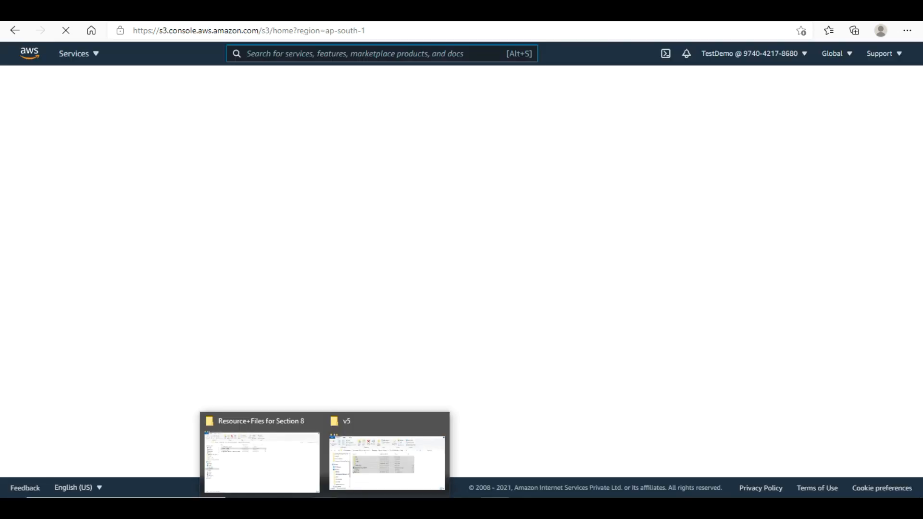
{"action": "mouse_move", "coordinate": [397, 456]}
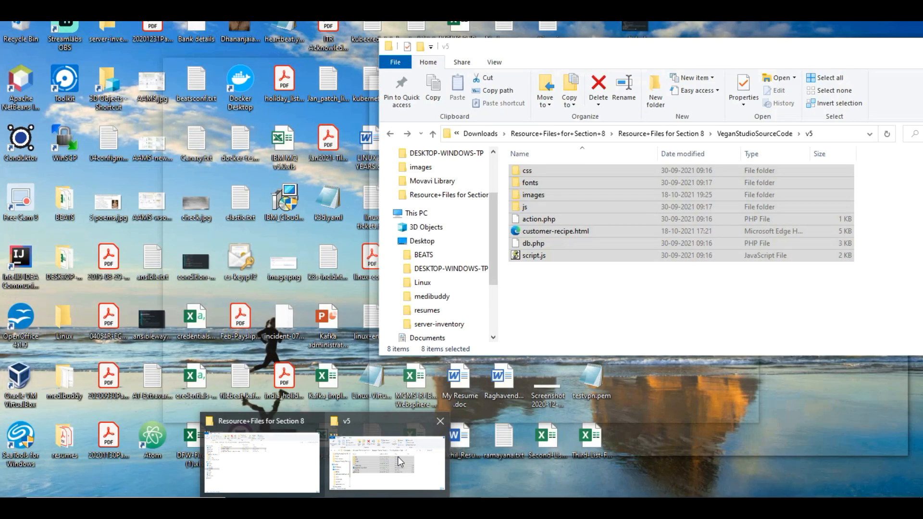
- Open db.php from the v5 folder in WordPad via Open with > More apps
{"action": "left_click", "coordinate": [397, 457]}
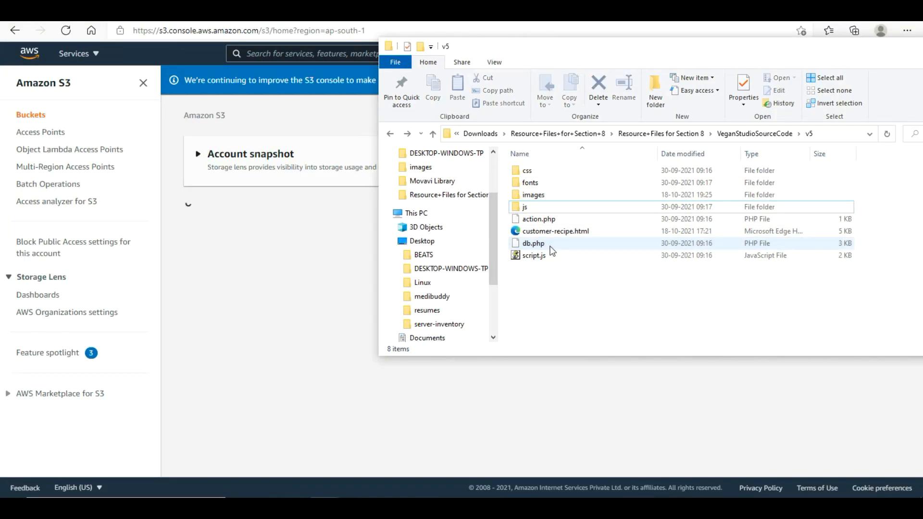
{"action": "right_click", "coordinate": [551, 247]}
{"action": "key", "text": "Escape"}
{"action": "left_click", "coordinate": [533, 243]}
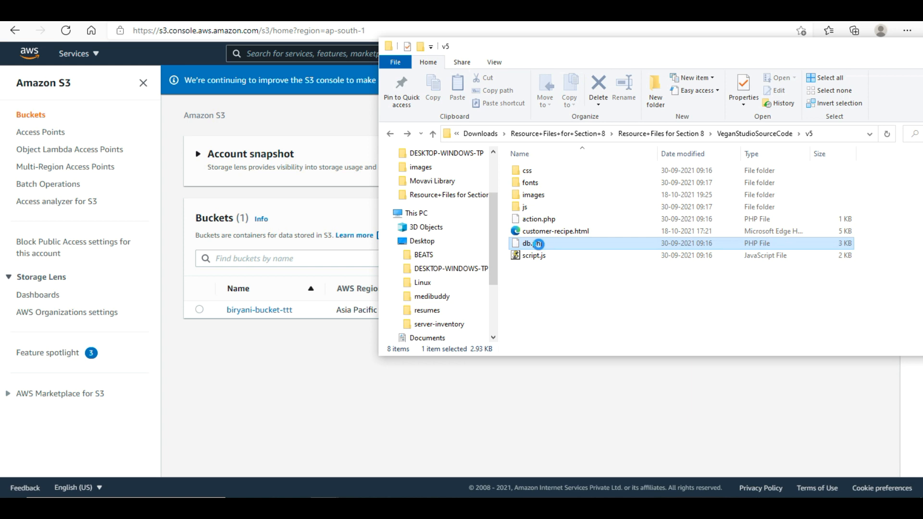
{"action": "right_click", "coordinate": [538, 244]}
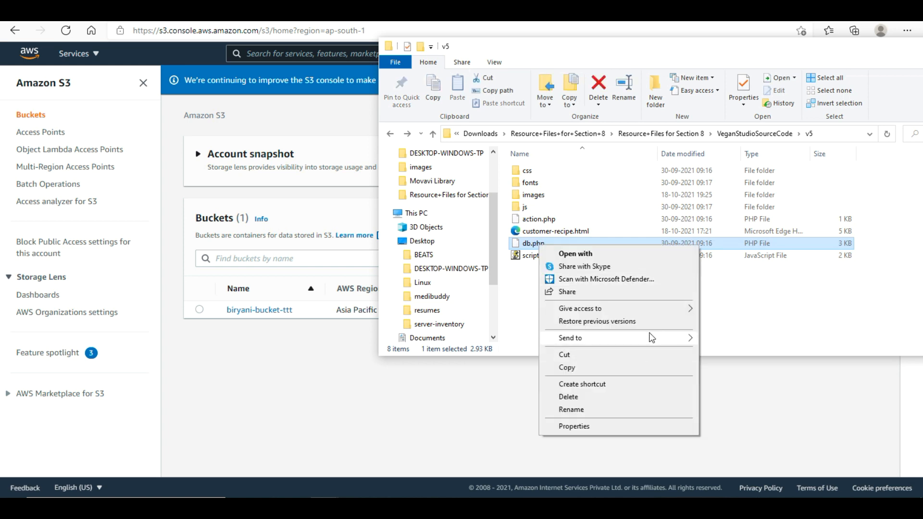
{"action": "left_click", "coordinate": [671, 258]}
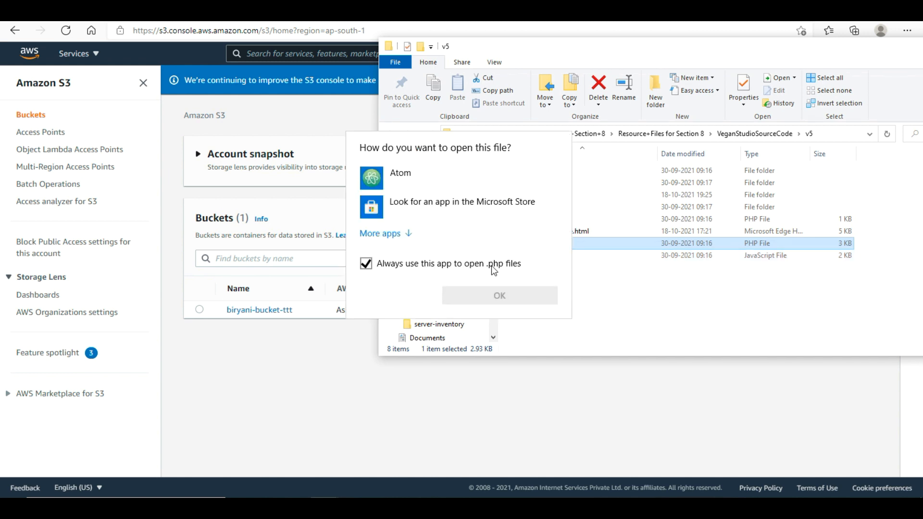
{"action": "left_click", "coordinate": [388, 232]}
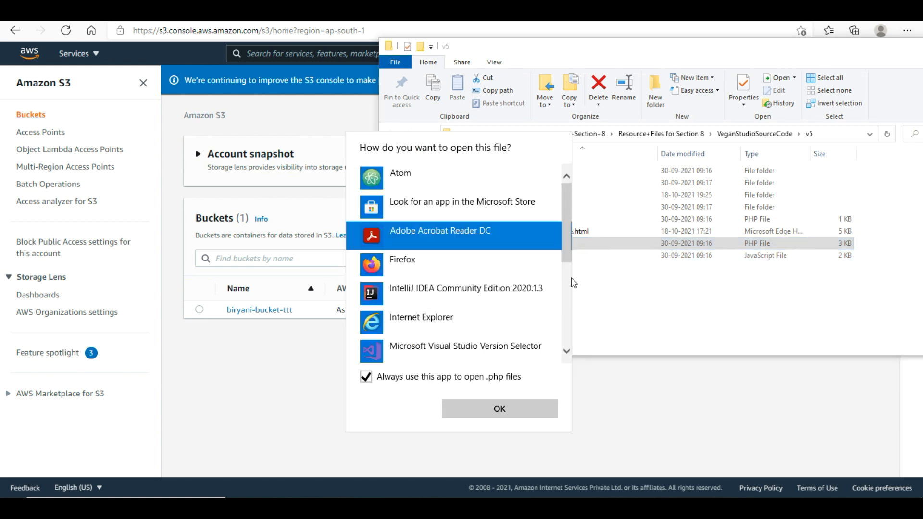
{"action": "left_click_drag", "start_coordinate": [564, 250], "coordinate": [569, 357]}
{"action": "double_click", "coordinate": [445, 322]}
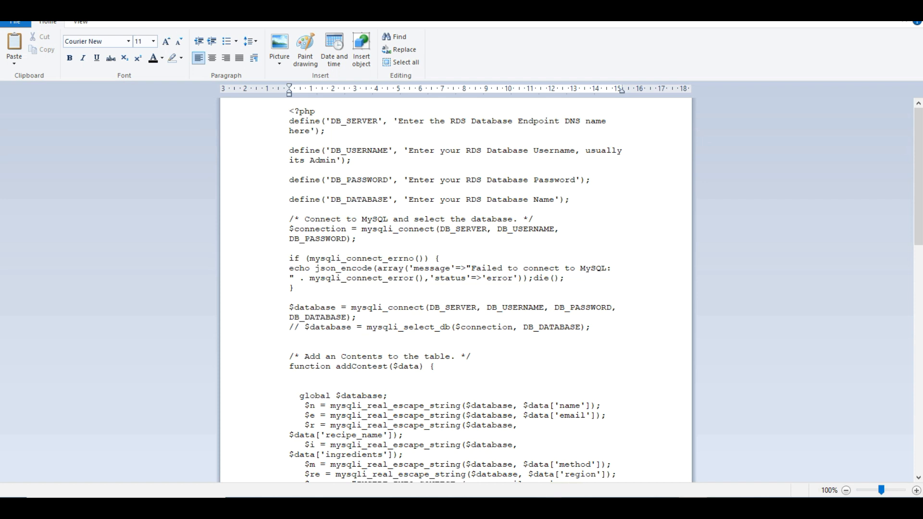
- Replace the DB_SERVER placeholder in db.php with the RDS endpoint hostname copied from the notes
{"action": "left_click", "coordinate": [652, 455]}
{"action": "left_click_drag", "start_coordinate": [374, 165], "coordinate": [650, 167]}
{"action": "key", "text": "ctrl+c"}
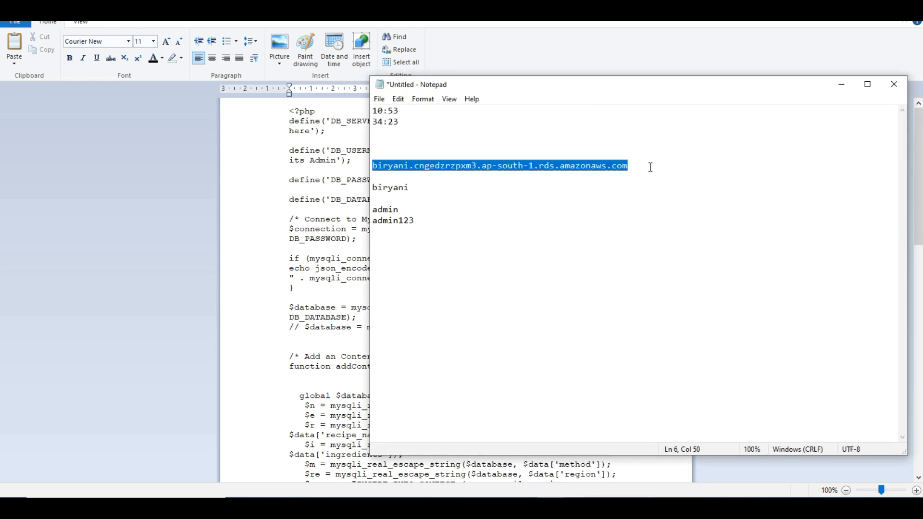
{"action": "key", "text": "alt+Tab"}
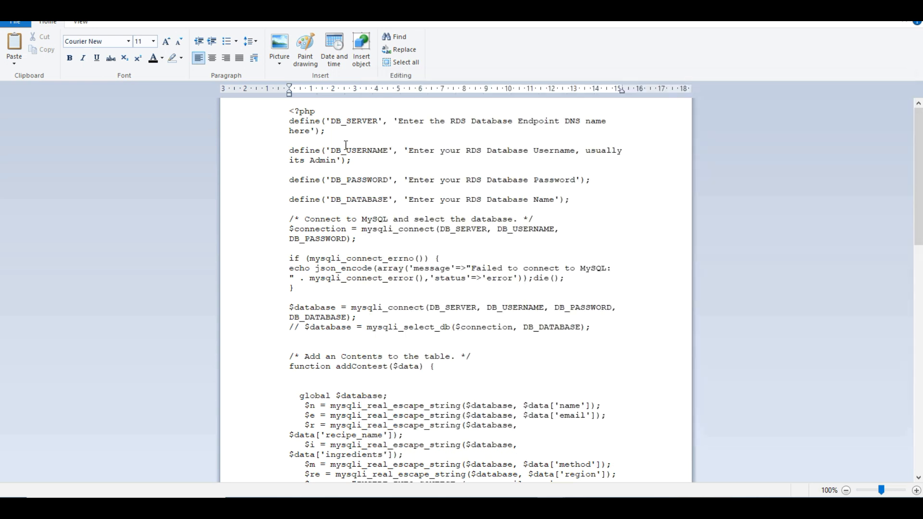
{"action": "left_click_drag", "start_coordinate": [399, 121], "coordinate": [313, 131]}
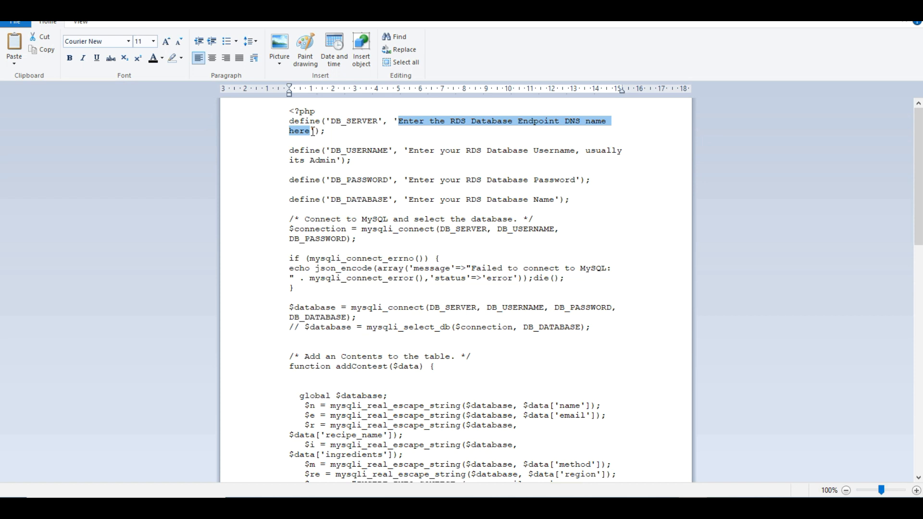
{"action": "key", "text": "BackSpace"}
{"action": "key", "text": "ctrl+v"}
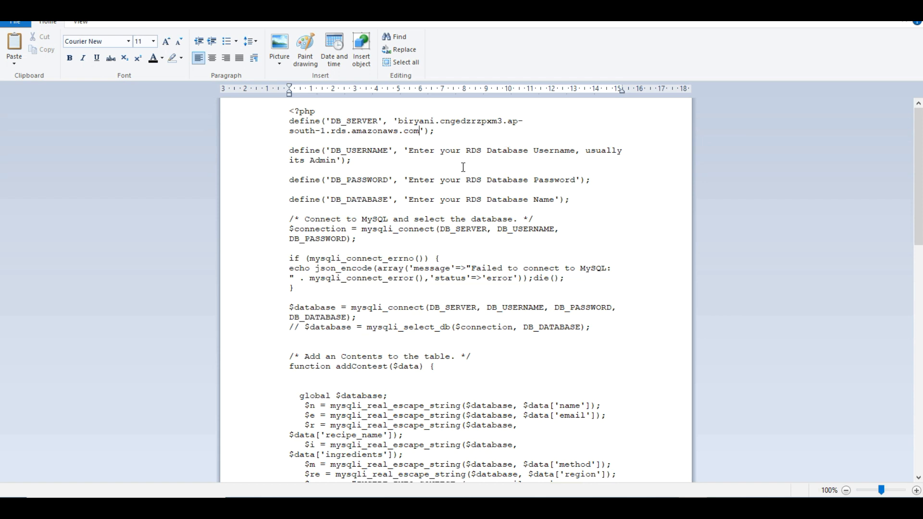
- Set DB_USERNAME to admin, enter the database password, and set DB_DATABASE to biryani
{"action": "left_click_drag", "start_coordinate": [409, 151], "coordinate": [554, 153]}
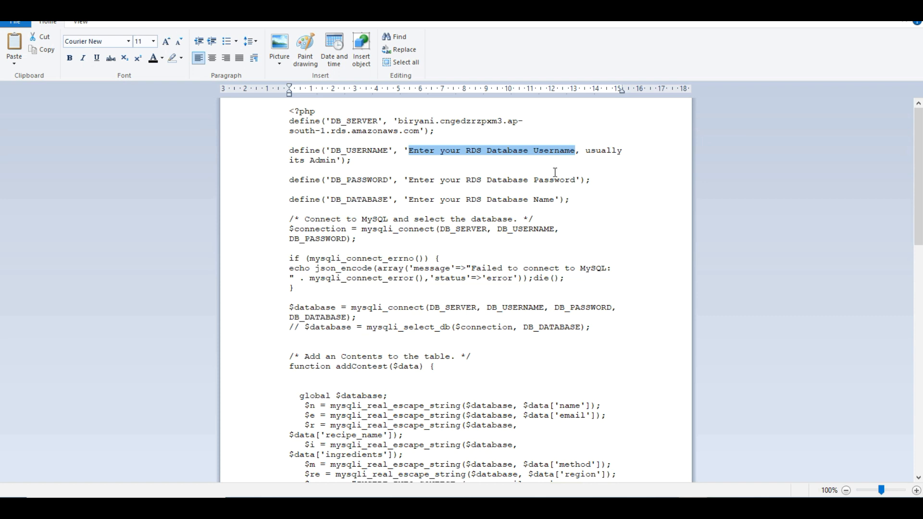
{"action": "left_click", "coordinate": [555, 172]}
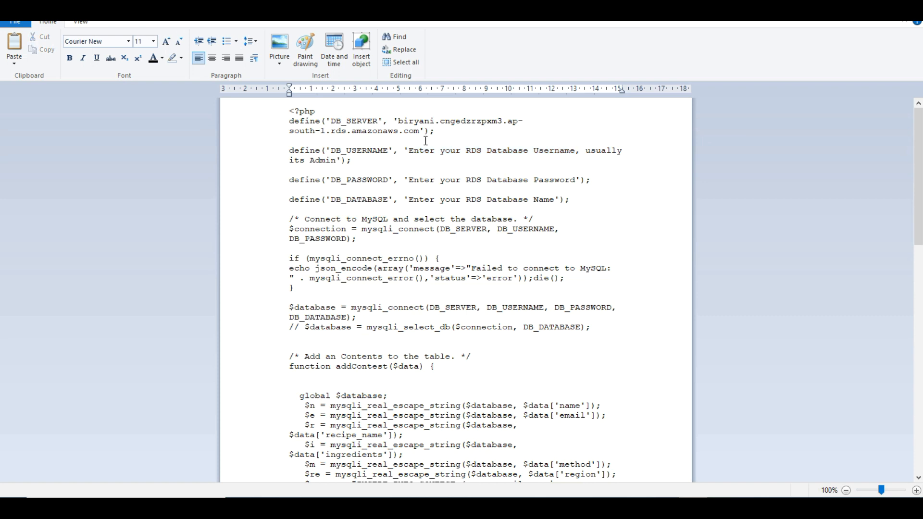
{"action": "left_click_drag", "start_coordinate": [409, 150], "coordinate": [338, 160]}
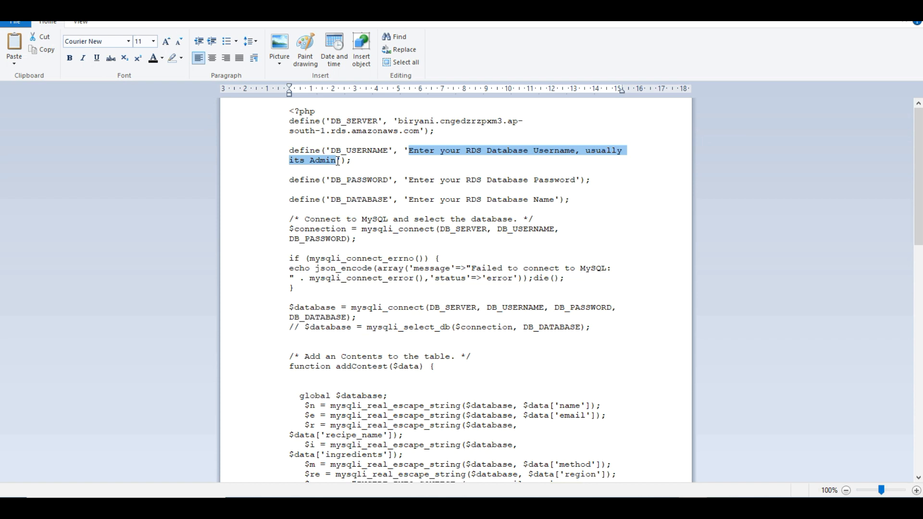
{"action": "type", "text": "admin"}
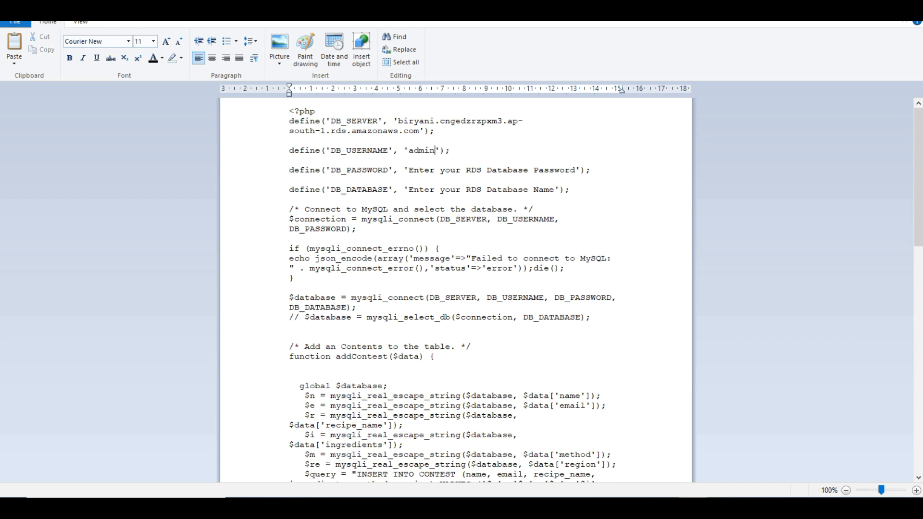
{"action": "left_click_drag", "start_coordinate": [408, 171], "coordinate": [558, 170]}
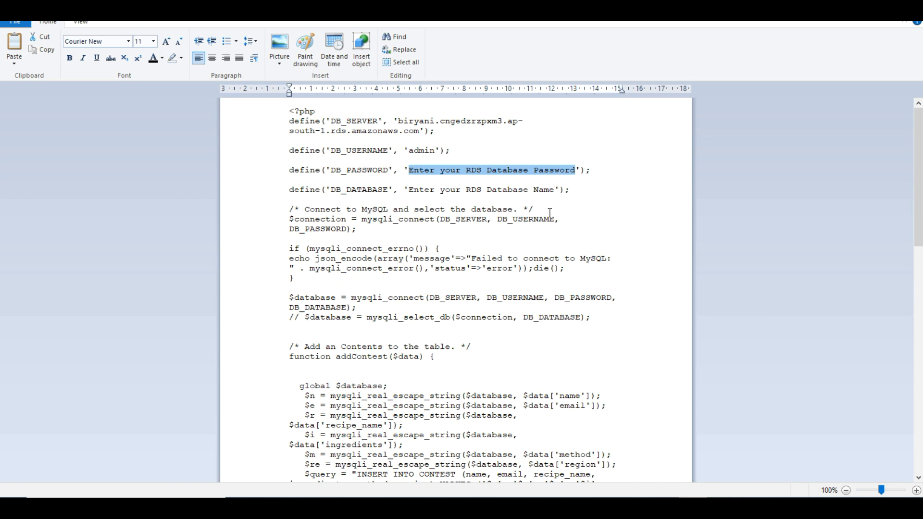
{"action": "type", "text": "admin123"}
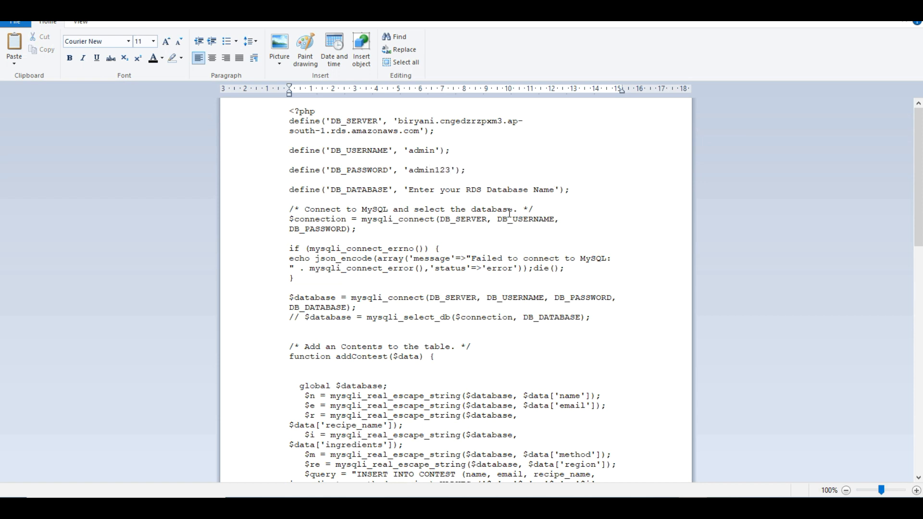
{"action": "left_click_drag", "start_coordinate": [409, 189], "coordinate": [555, 193]}
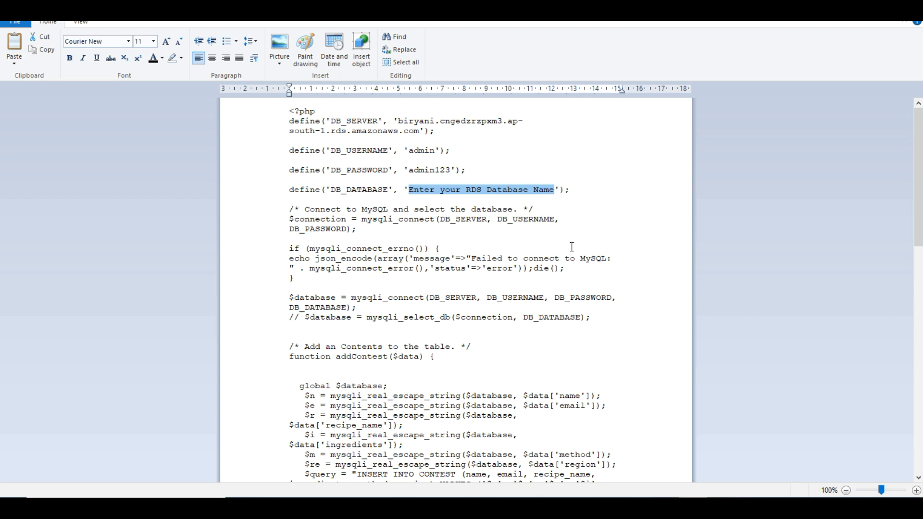
{"action": "type", "text": "biryani"}
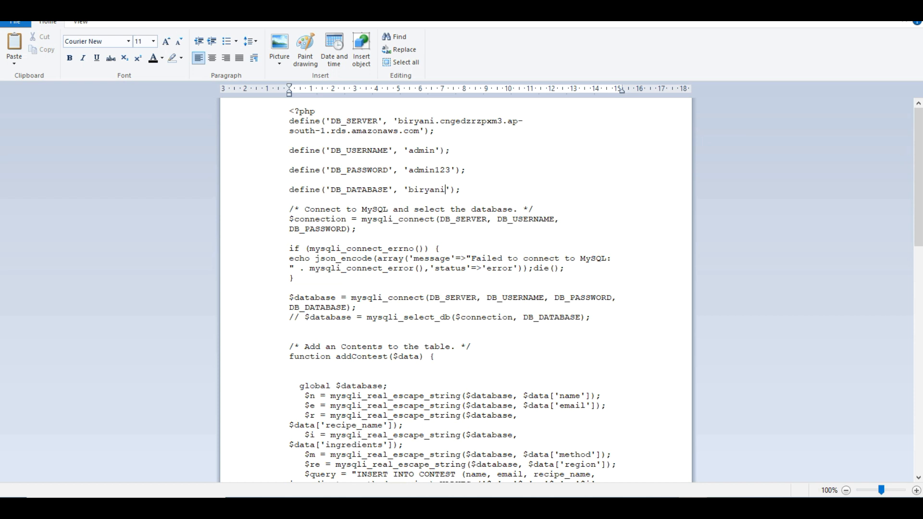
{"action": "scroll", "coordinate": [456, 288], "scroll_direction": "down", "scroll_amount": 3}
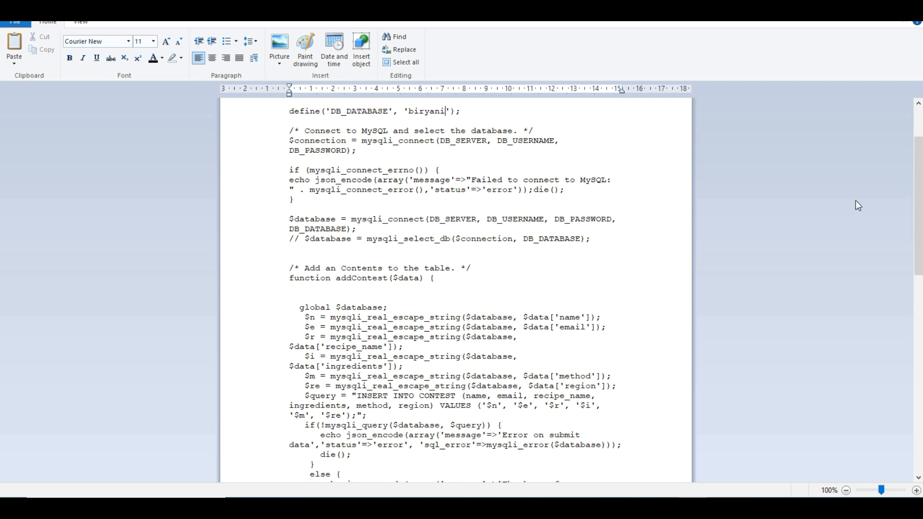
{"action": "left_click_drag", "start_coordinate": [922, 181], "coordinate": [922, 151]}
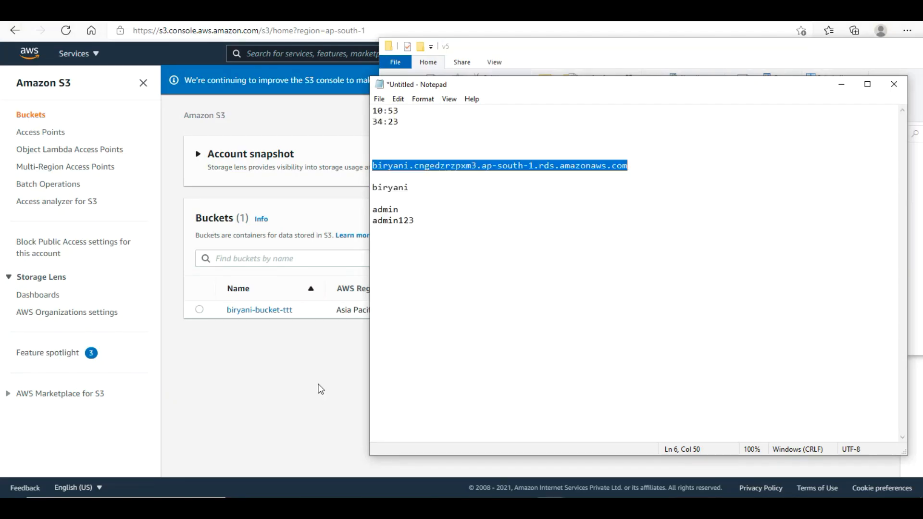
- Upload the edited db.php (2.9 KB) to biryani-bucket-ttt and return to the bucket's object list
{"action": "left_click", "coordinate": [306, 393]}
{"action": "left_click", "coordinate": [270, 311]}
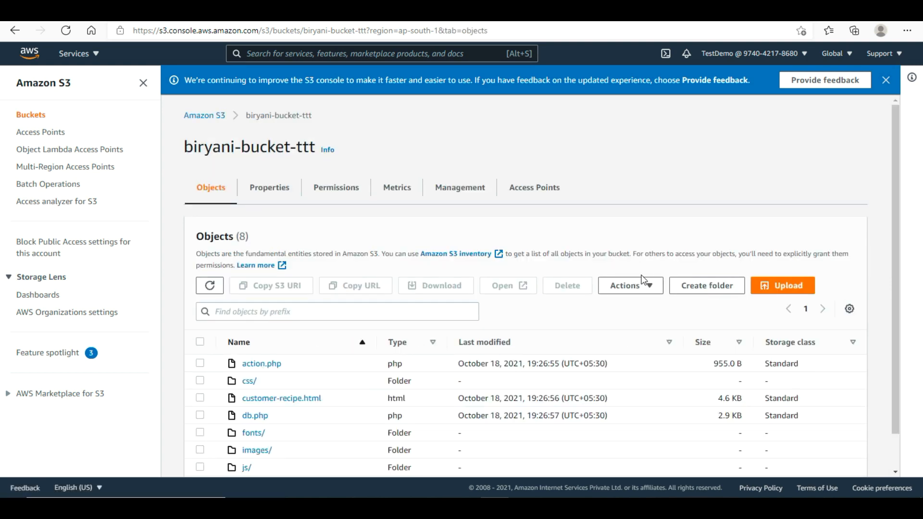
{"action": "scroll", "coordinate": [899, 190], "scroll_direction": "down", "scroll_amount": 2}
{"action": "left_click", "coordinate": [806, 250]}
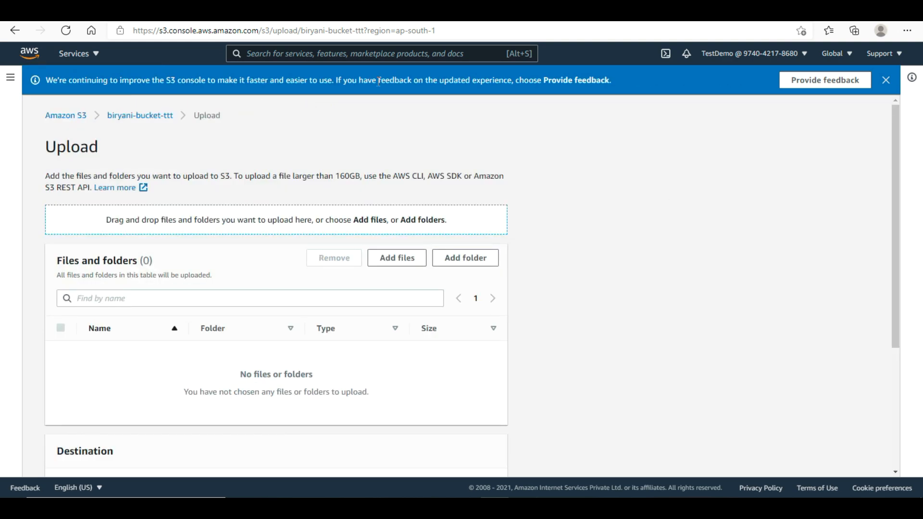
{"action": "left_click", "coordinate": [397, 257]}
{"action": "double_click", "coordinate": [160, 157]}
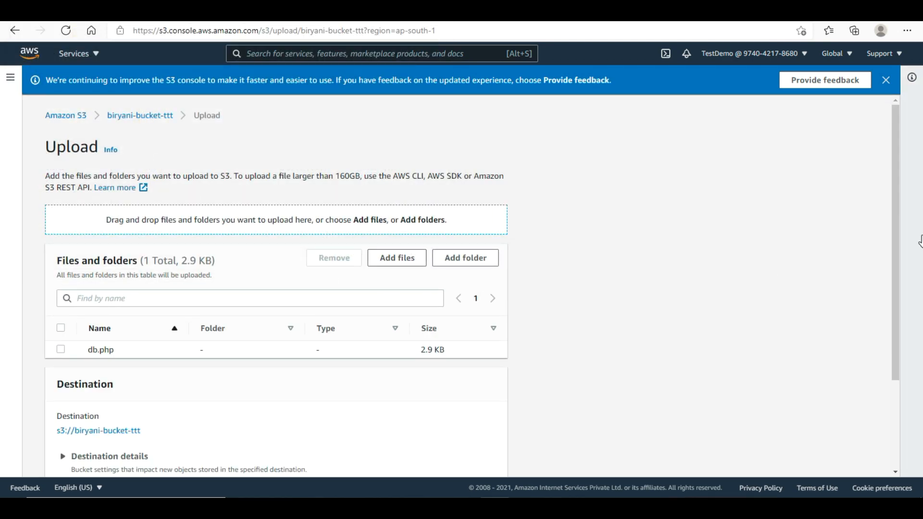
{"action": "left_click_drag", "start_coordinate": [896, 244], "coordinate": [895, 331]}
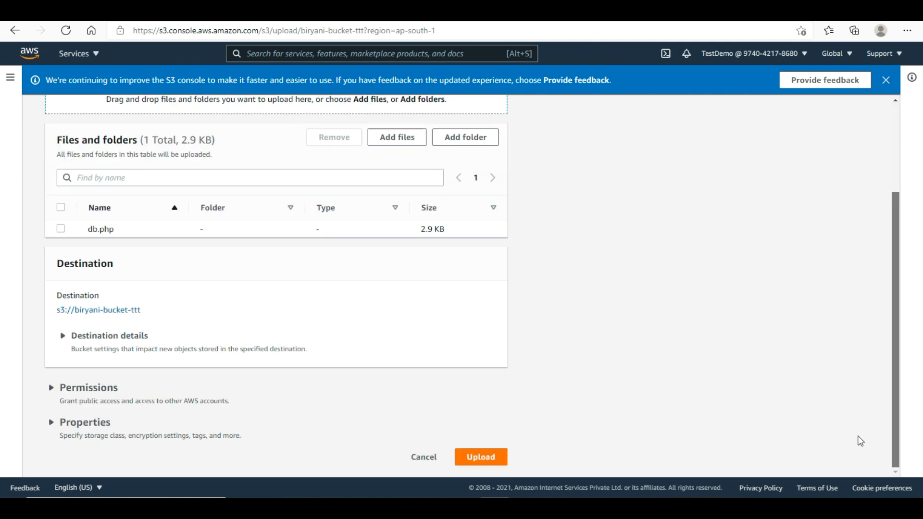
{"action": "left_click", "coordinate": [503, 463]}
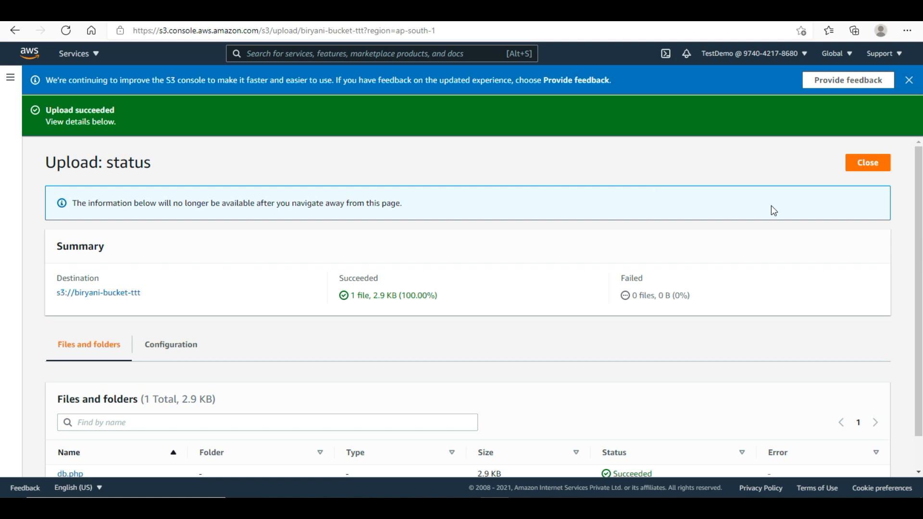
{"action": "left_click_drag", "start_coordinate": [918, 242], "coordinate": [915, 323]}
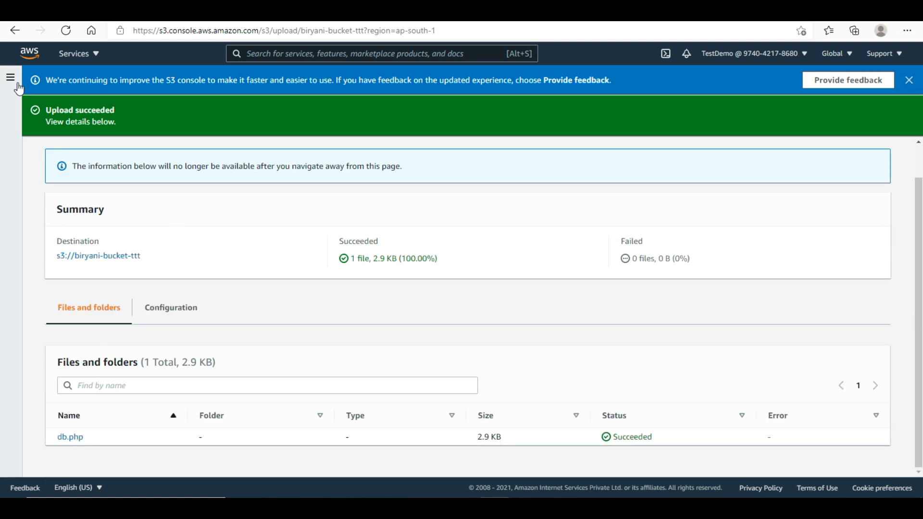
{"action": "left_click", "coordinate": [112, 261]}
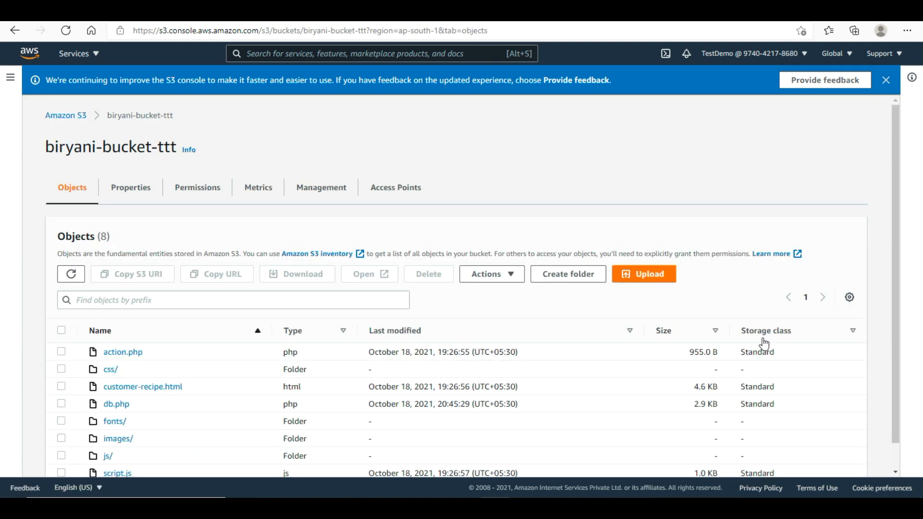
- Check db.php's new modified time and details, then return to the console home page
{"action": "mouse_move", "coordinate": [438, 404]}
{"action": "left_mouse_down"}
{"action": "mouse_move", "coordinate": [473, 405]}
{"action": "mouse_move", "coordinate": [463, 389]}
{"action": "mouse_move", "coordinate": [454, 409]}
{"action": "left_mouse_up"}
{"action": "left_click_drag", "start_coordinate": [897, 338], "coordinate": [891, 279]}
{"action": "left_click", "coordinate": [462, 402]}
{"action": "right_click", "coordinate": [118, 406]}
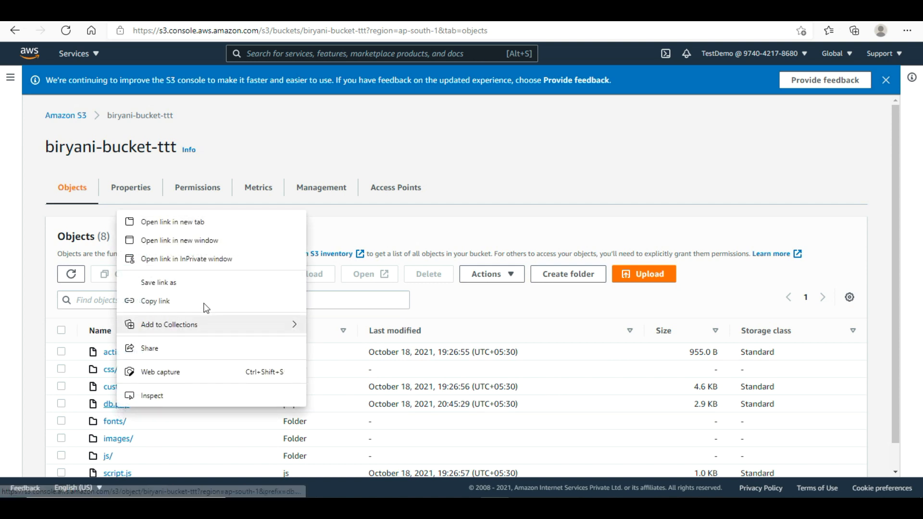
{"action": "left_click", "coordinate": [191, 226]}
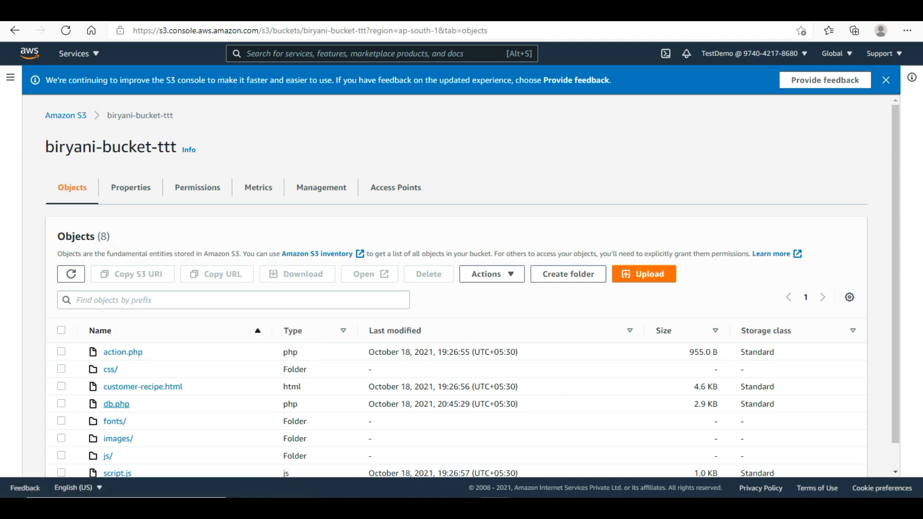
{"action": "left_click", "coordinate": [603, 11]}
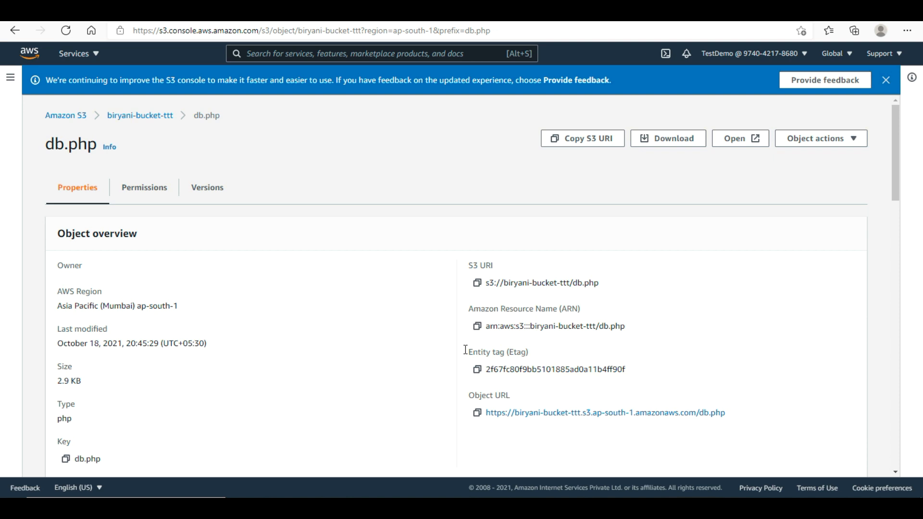
{"action": "left_click", "coordinate": [134, 118]}
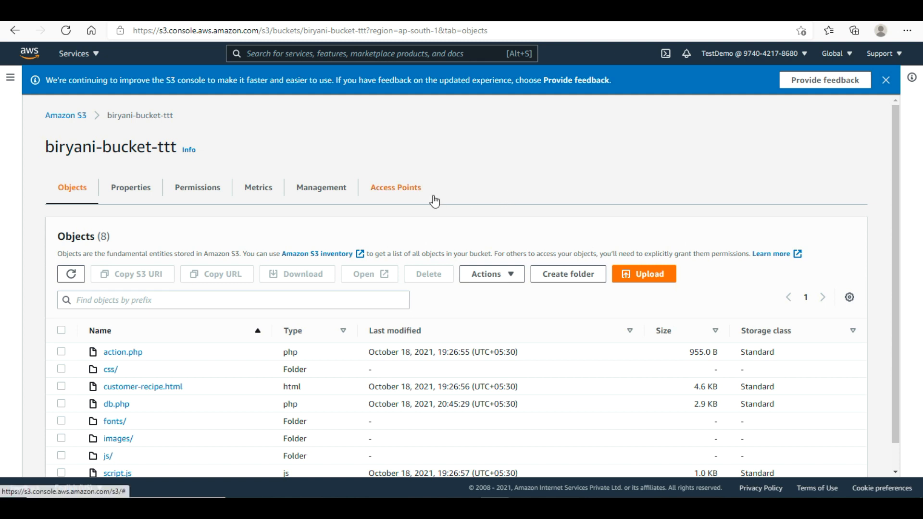
{"action": "left_click", "coordinate": [36, 58]}
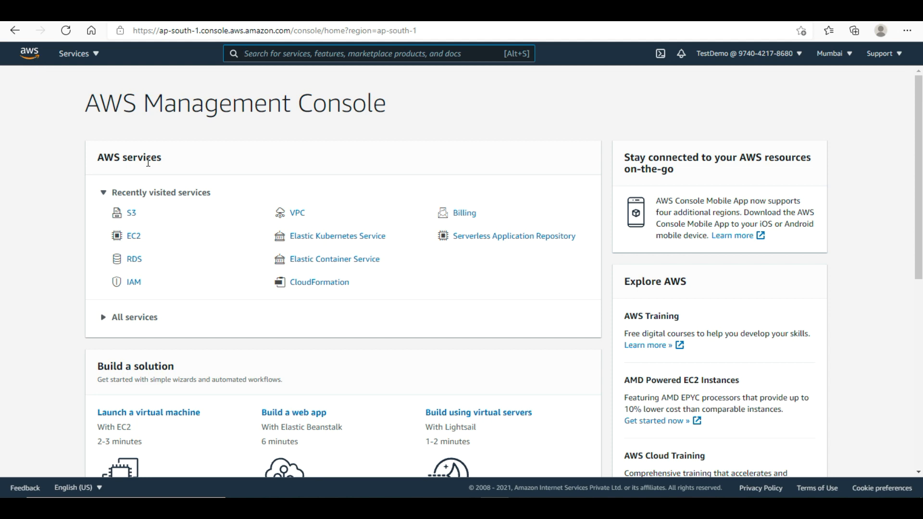
- In EC2, go to Launch Configurations and start creating a new launch configuration
{"action": "left_click", "coordinate": [135, 237]}
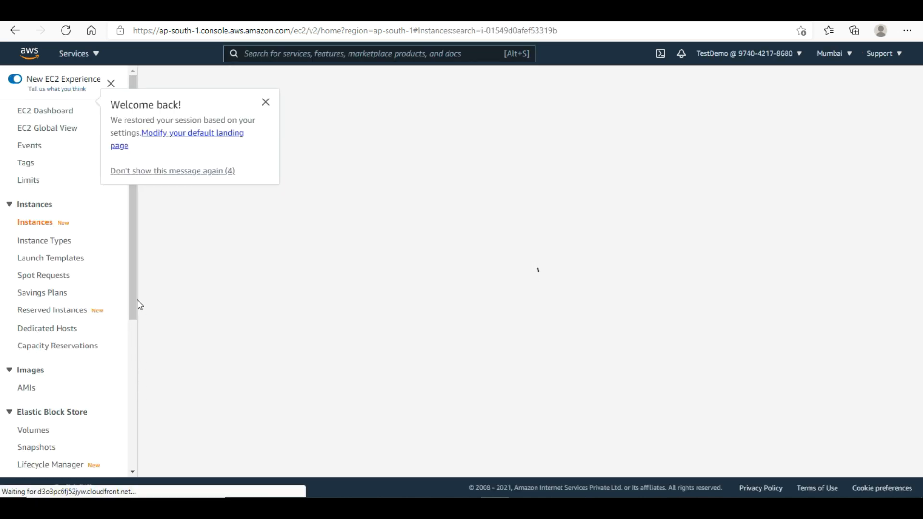
{"action": "scroll", "coordinate": [137, 344], "scroll_direction": "down", "scroll_amount": 3}
{"action": "scroll", "coordinate": [136, 356], "scroll_direction": "down", "scroll_amount": 5}
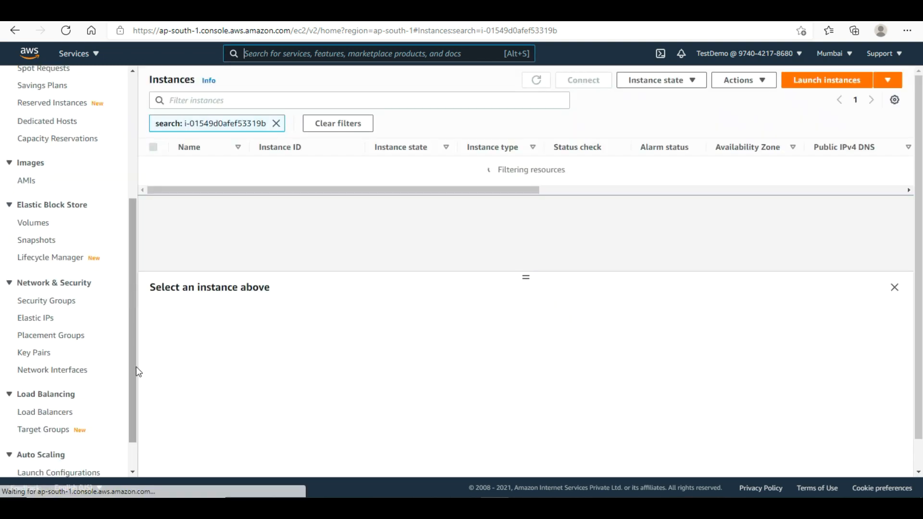
{"action": "scroll", "coordinate": [131, 398], "scroll_direction": "down", "scroll_amount": 1}
{"action": "scroll", "coordinate": [133, 403], "scroll_direction": "down", "scroll_amount": 2}
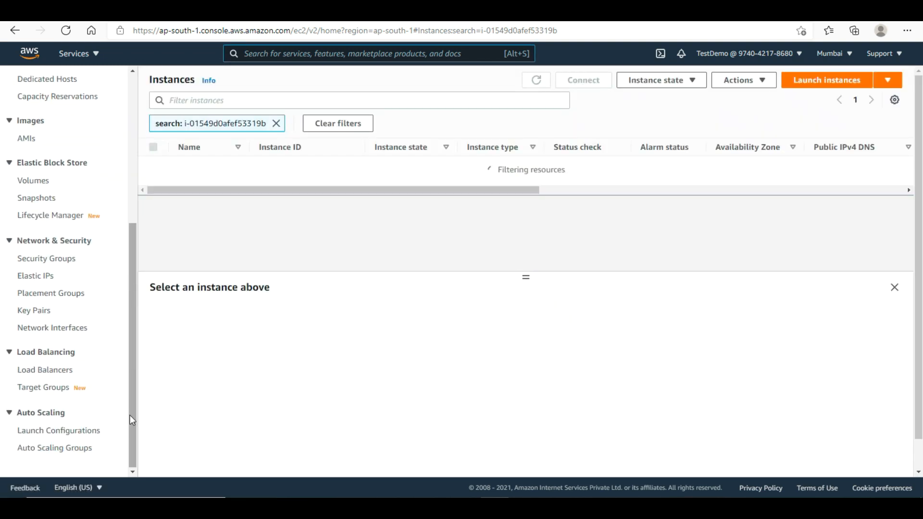
{"action": "left_click", "coordinate": [63, 435]}
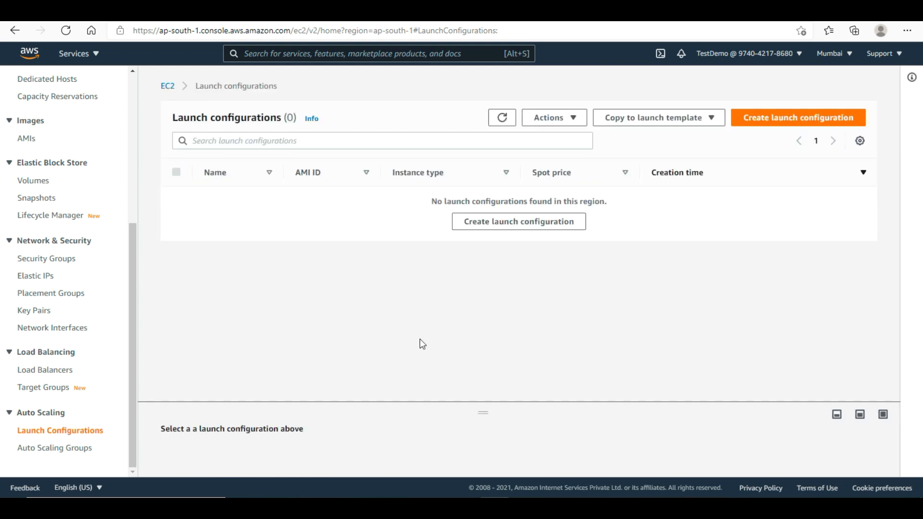
{"action": "left_click", "coordinate": [509, 228]}
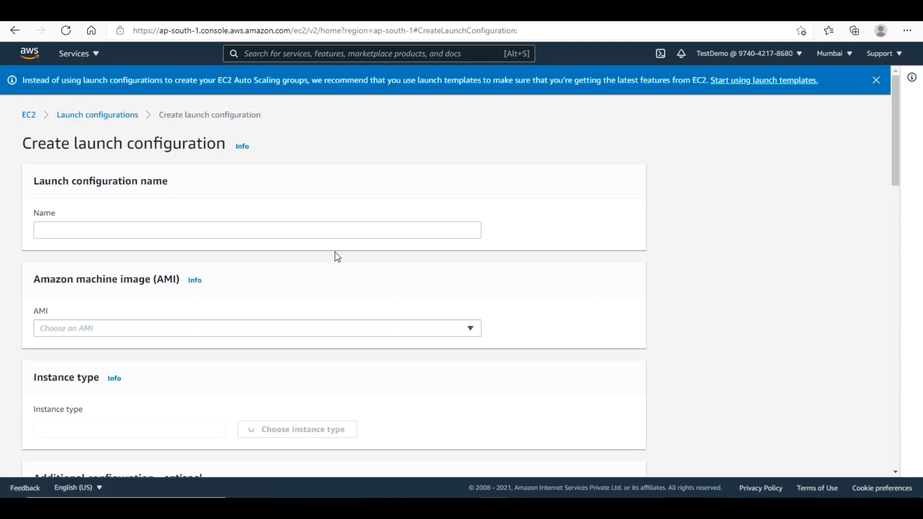
- Name the launch configuration biryani-lcfg-asg
{"action": "left_click", "coordinate": [175, 232]}
{"action": "type", "text": "b"}
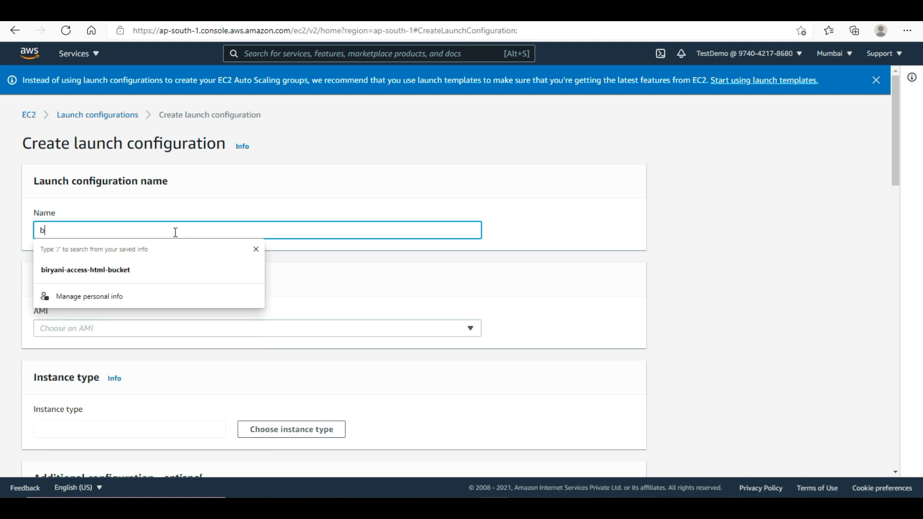
{"action": "type", "text": "iry"}
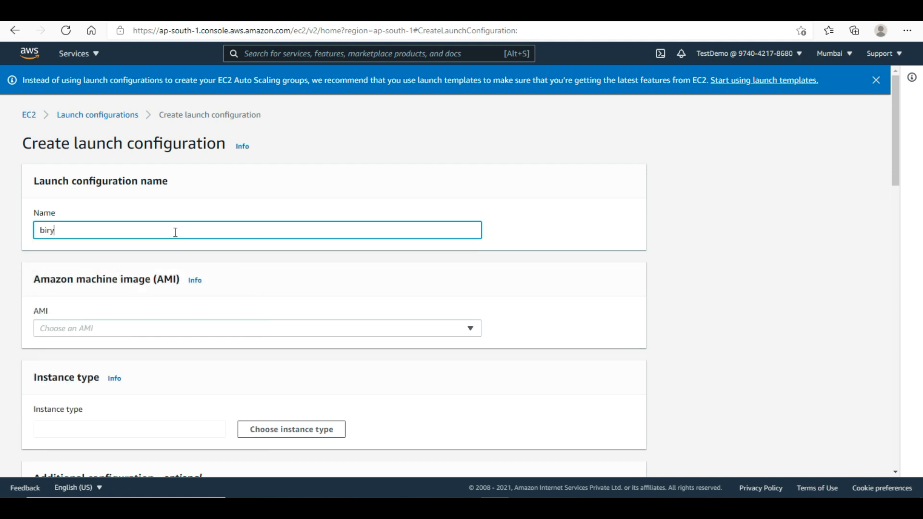
{"action": "type", "text": "ani-lcx"}
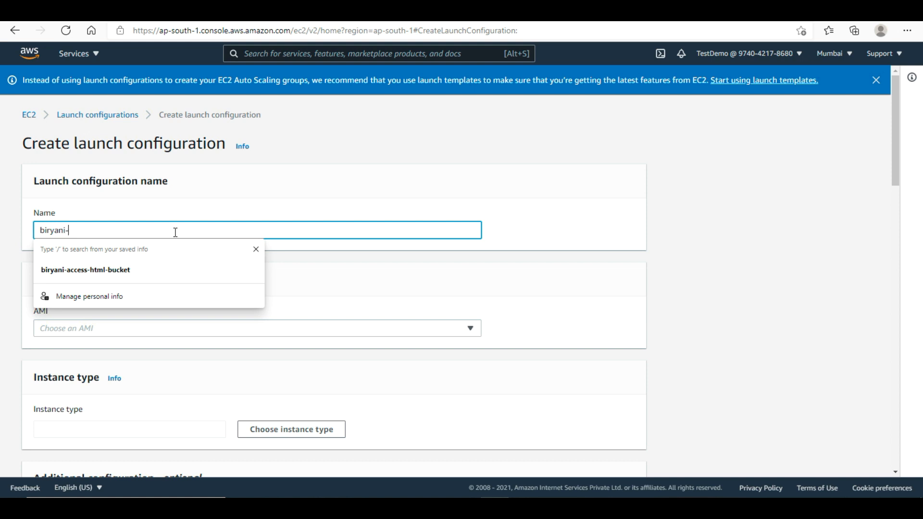
{"action": "key", "text": "BackSpace"}
{"action": "key", "text": "BackSpace"}
{"action": "key", "text": "BackSpace"}
{"action": "type", "text": "lcfg"}
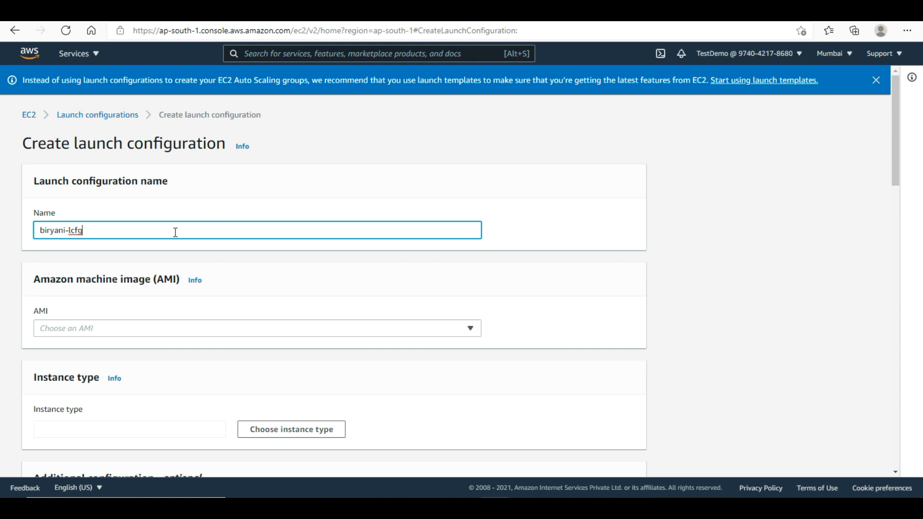
{"action": "type", "text": "-asg"}
- Open the EC2 Launch Instance wizard in the other tab to look up the Amazon Linux 2 AMI
{"action": "left_click", "coordinate": [125, 328]}
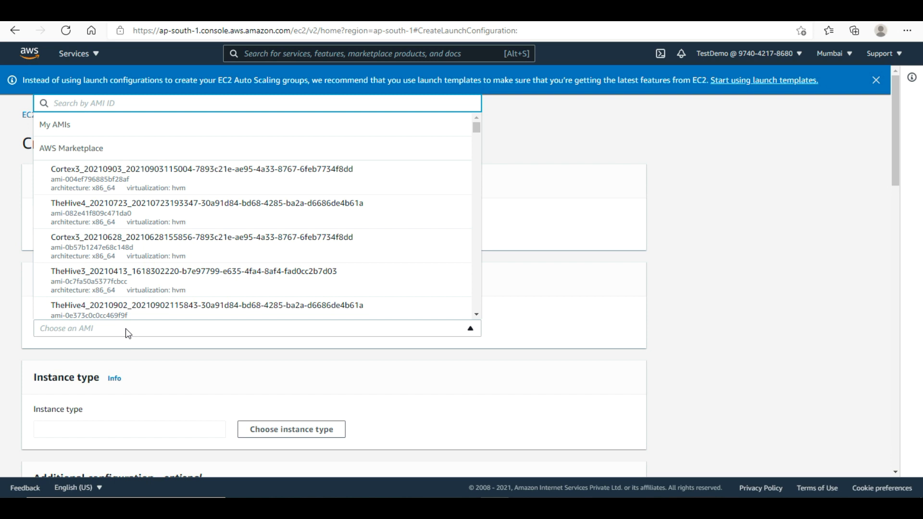
{"action": "left_click", "coordinate": [354, 20]}
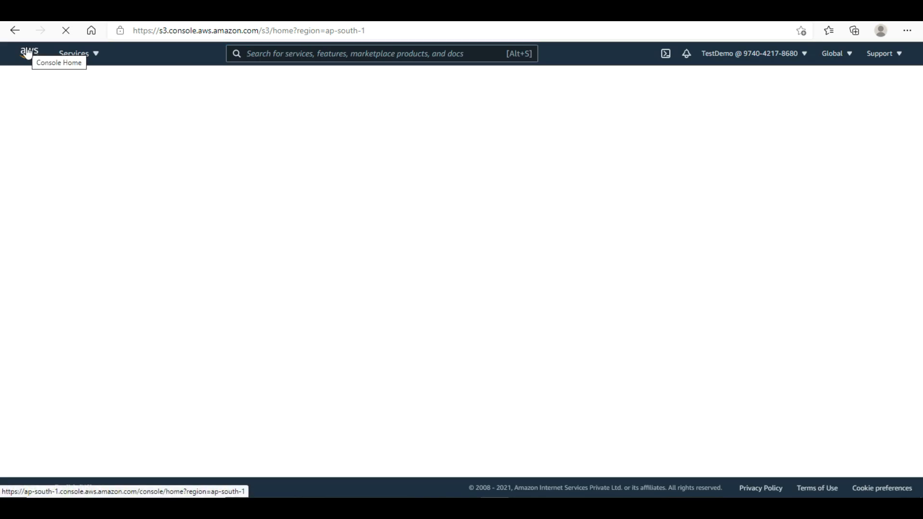
{"action": "left_click", "coordinate": [28, 53]}
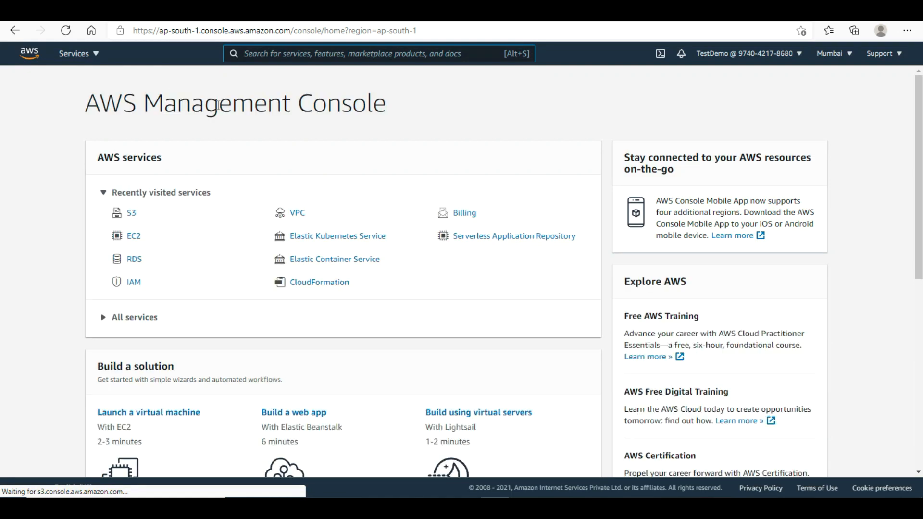
{"action": "left_click", "coordinate": [133, 238]}
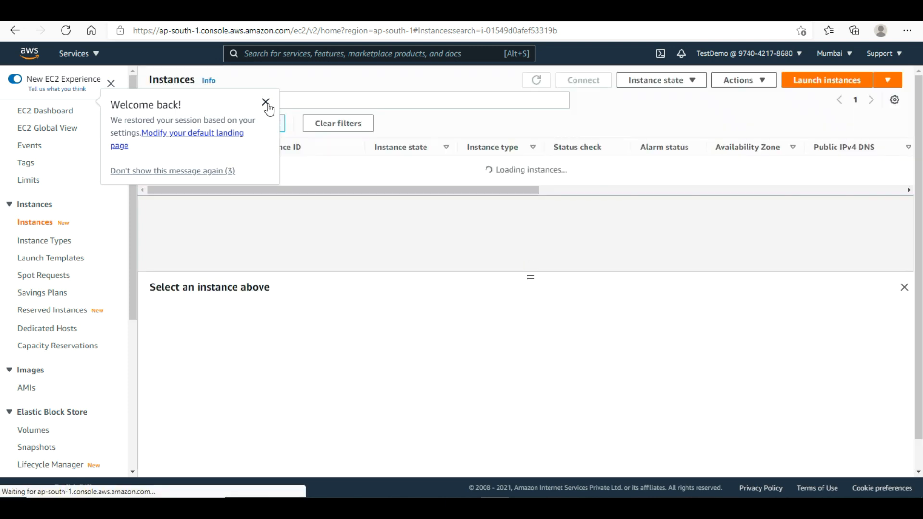
{"action": "left_click", "coordinate": [266, 102]}
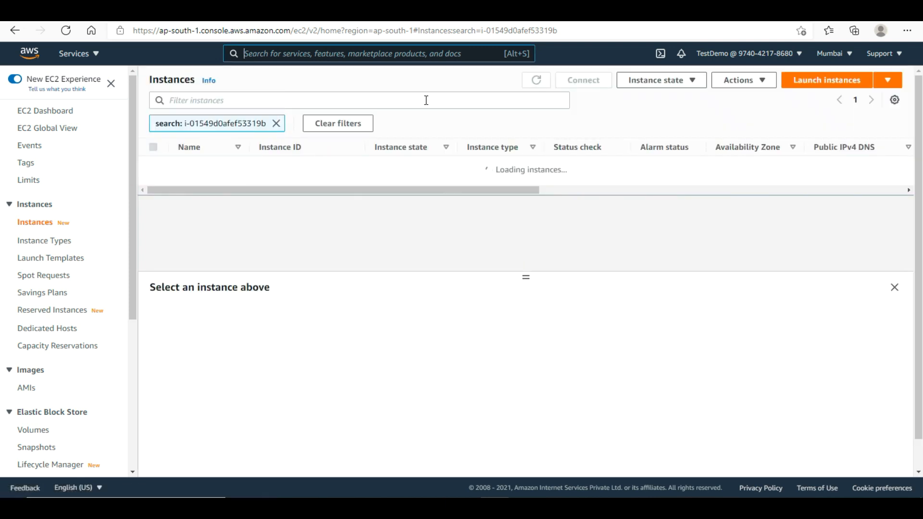
{"action": "left_click", "coordinate": [812, 82]}
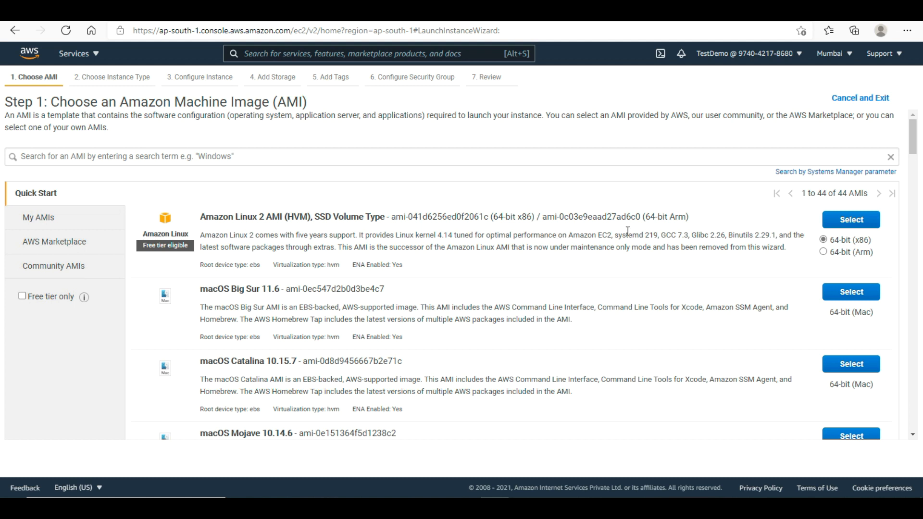
- Copy the Amazon Linux 2 AMI ID and select amzn2-ami-hvm-2.0.20211001.1-x86_64-gp2 as the AMI
{"action": "left_click_drag", "start_coordinate": [391, 216], "coordinate": [490, 220]}
{"action": "right_click", "coordinate": [490, 220]}
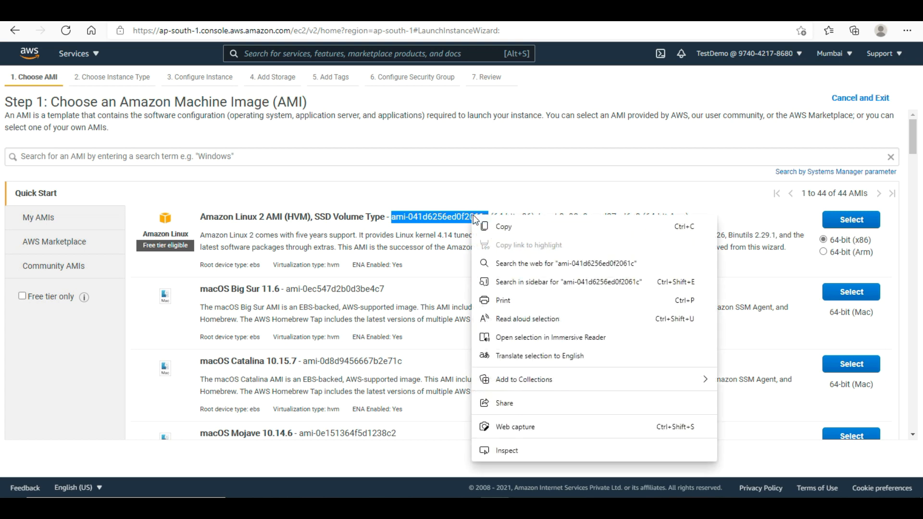
{"action": "left_click", "coordinate": [487, 224]}
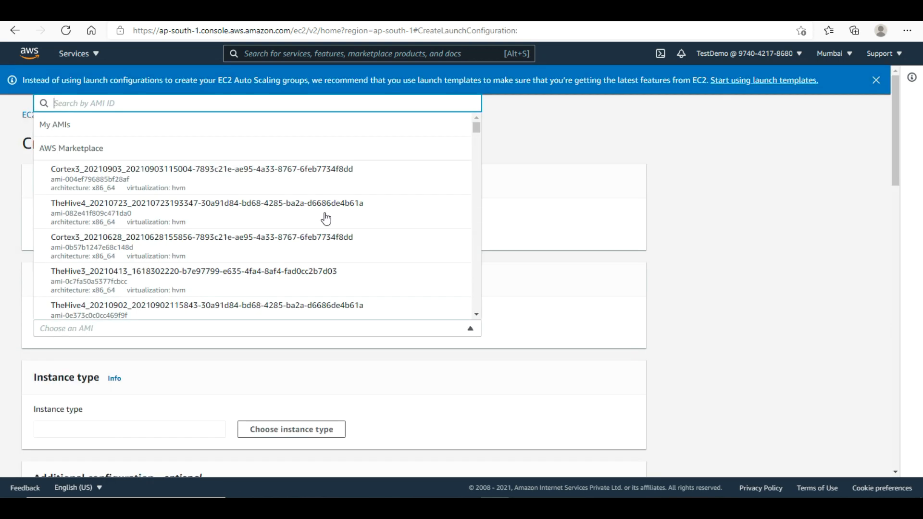
{"action": "key", "text": "ctrl+v"}
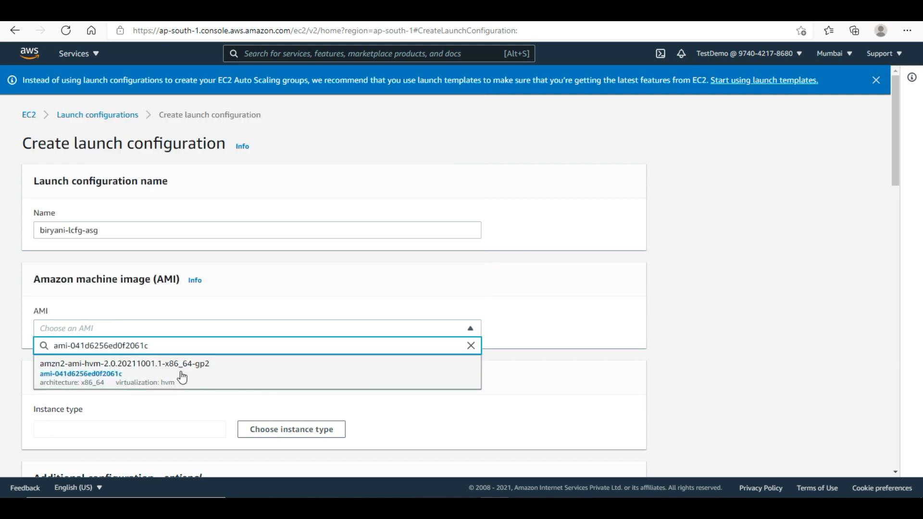
{"action": "left_click", "coordinate": [181, 378]}
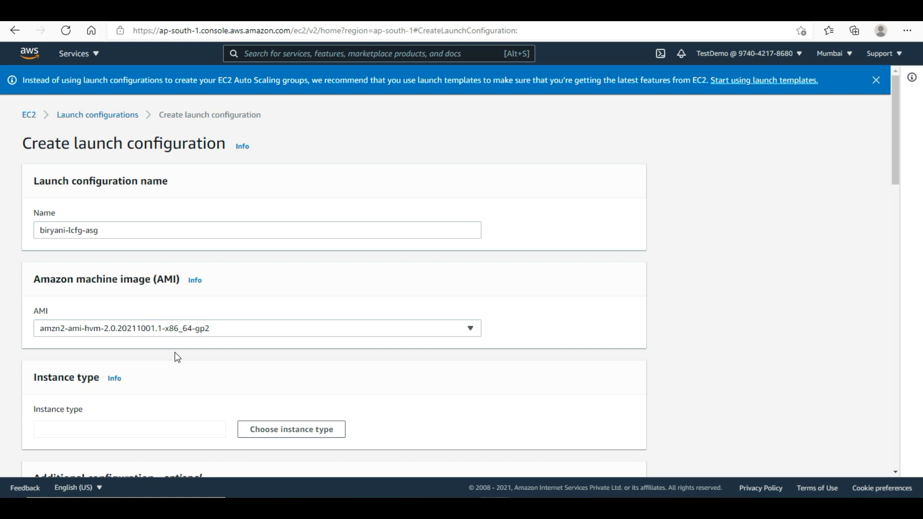
{"action": "left_click_drag", "start_coordinate": [898, 156], "coordinate": [897, 205]}
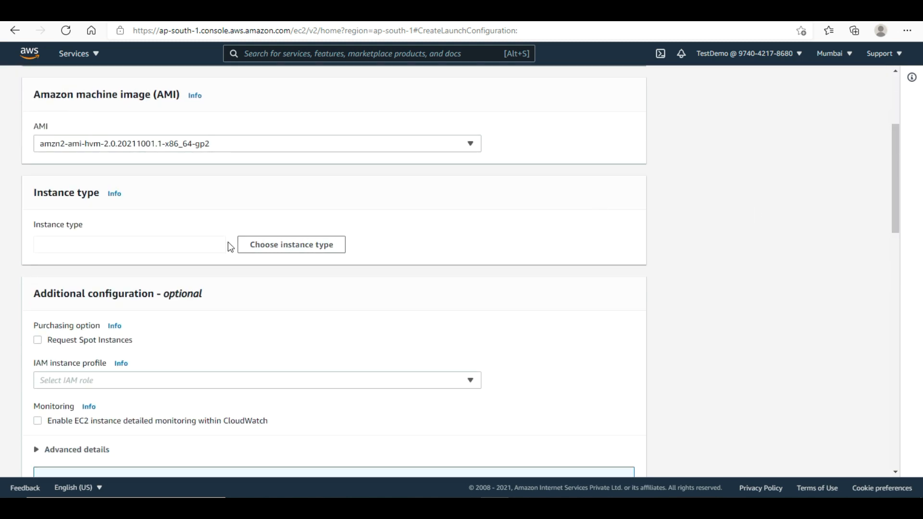
- Search instance types for t2 and choose t2.micro (1 vCPU, 1 GiB, EBS Only)
{"action": "left_click", "coordinate": [213, 244]}
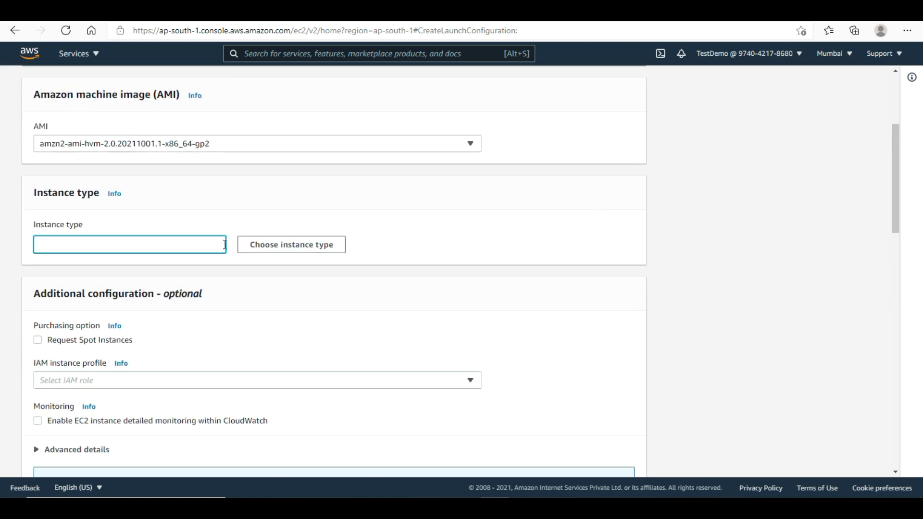
{"action": "left_click", "coordinate": [250, 250]}
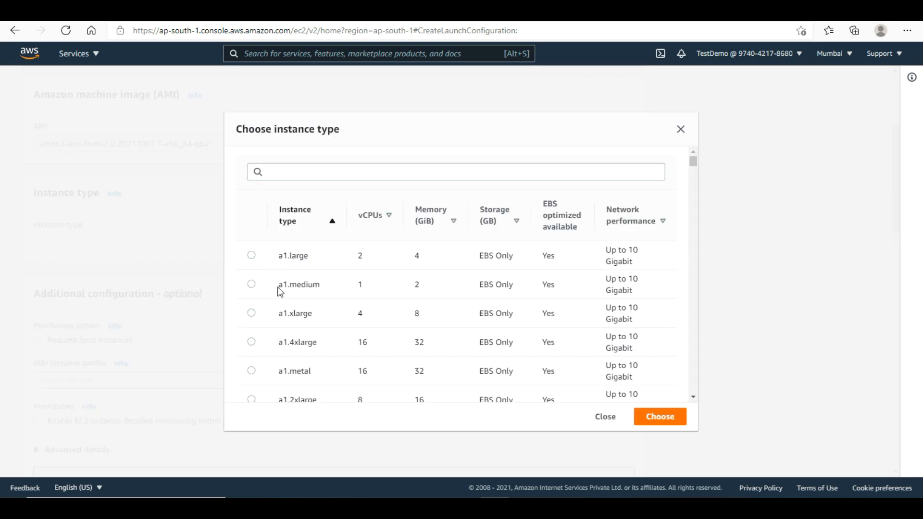
{"action": "scroll", "coordinate": [695, 182], "scroll_direction": "down", "scroll_amount": 5}
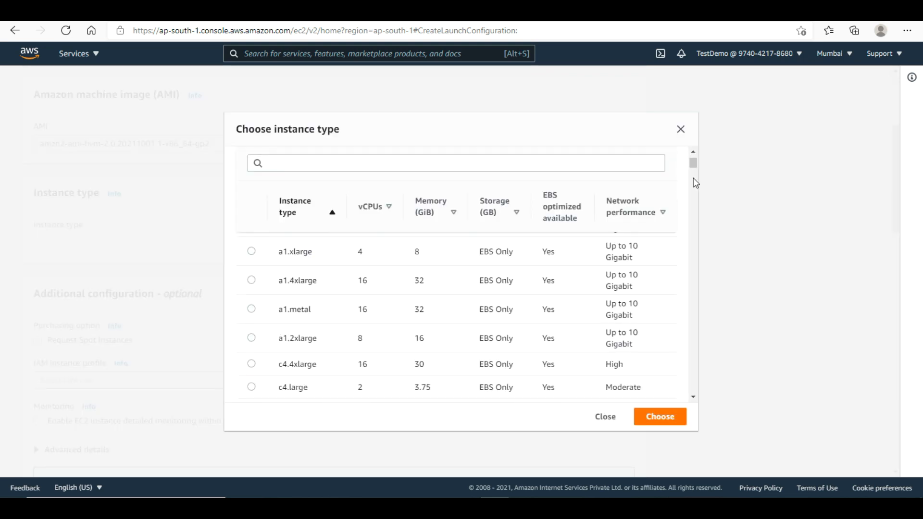
{"action": "left_click", "coordinate": [451, 166]}
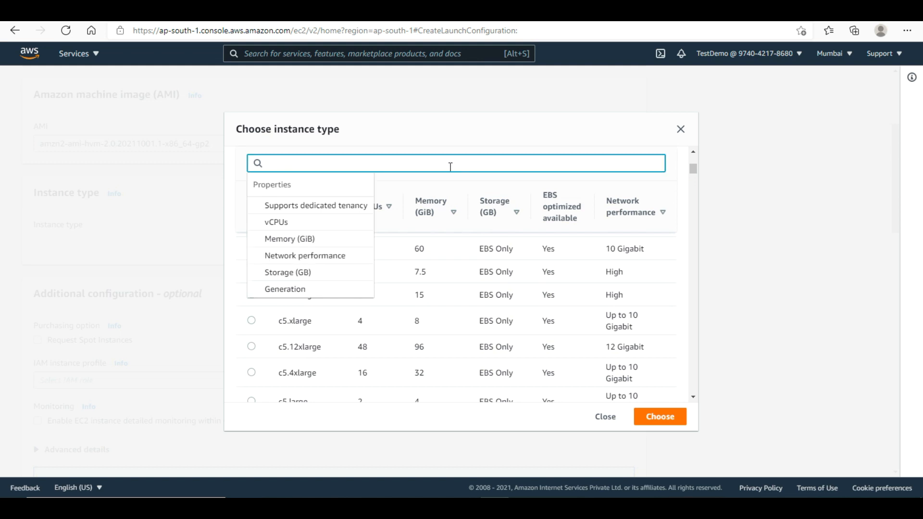
{"action": "type", "text": "t2"}
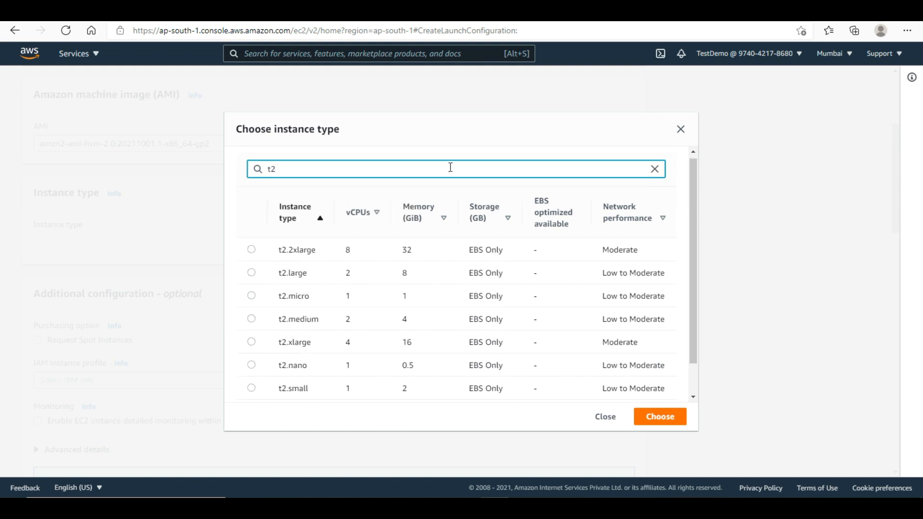
{"action": "left_click", "coordinate": [253, 298]}
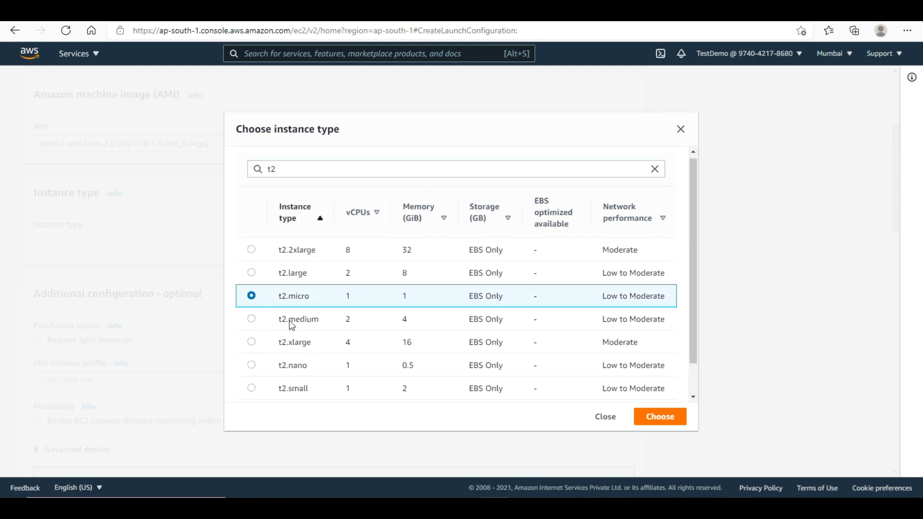
{"action": "left_click", "coordinate": [654, 426]}
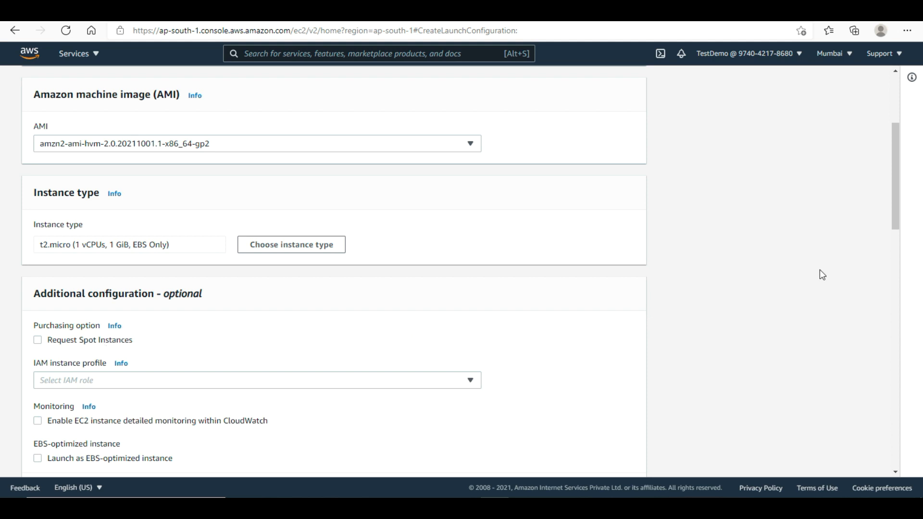
- Assign IAM instance profile ec2-s3-html-read-role and expand Advanced details to the User data box
{"action": "left_click_drag", "start_coordinate": [896, 205], "coordinate": [897, 268]}
{"action": "left_click", "coordinate": [276, 185]}
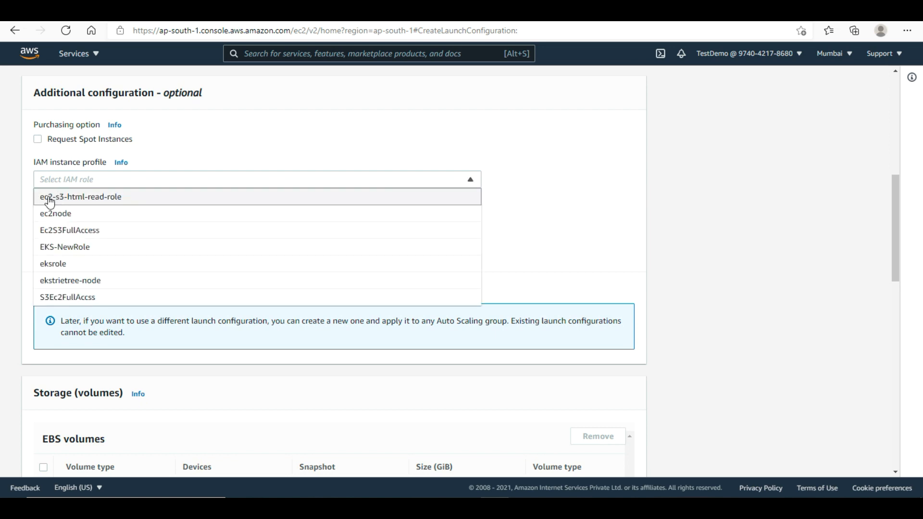
{"action": "left_click", "coordinate": [85, 197]}
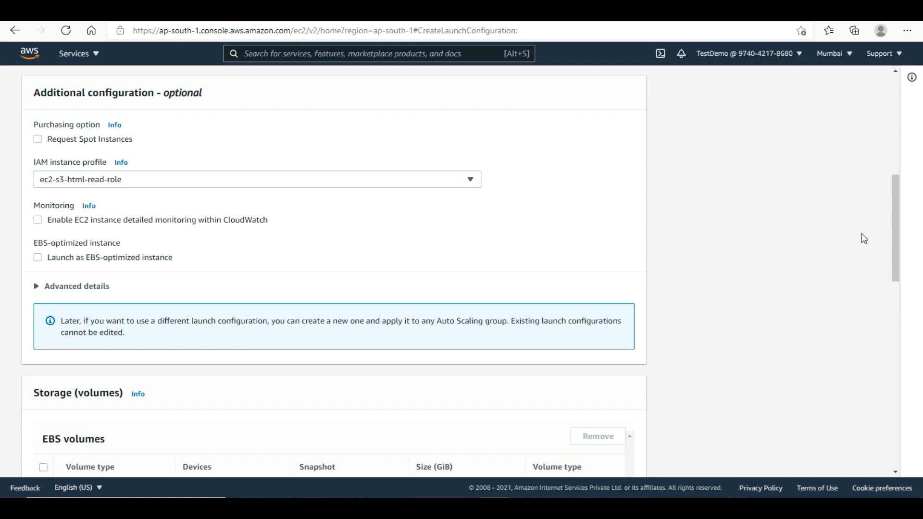
{"action": "left_click_drag", "start_coordinate": [893, 237], "coordinate": [893, 258]}
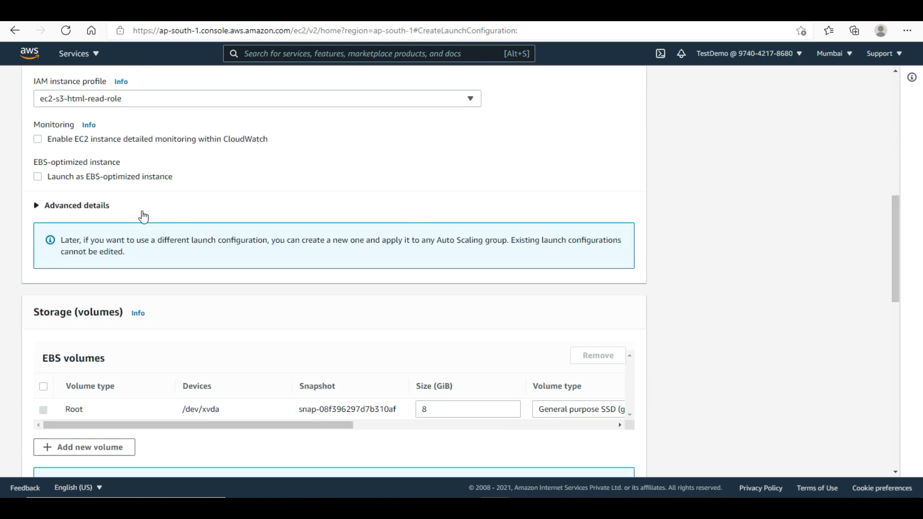
{"action": "left_click", "coordinate": [43, 207]}
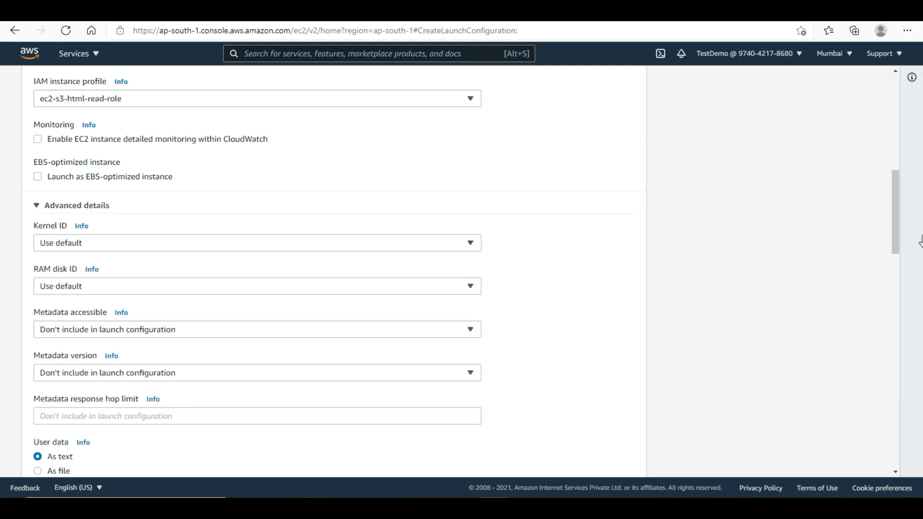
{"action": "left_click_drag", "start_coordinate": [890, 209], "coordinate": [891, 270]}
{"action": "left_click", "coordinate": [172, 225]}
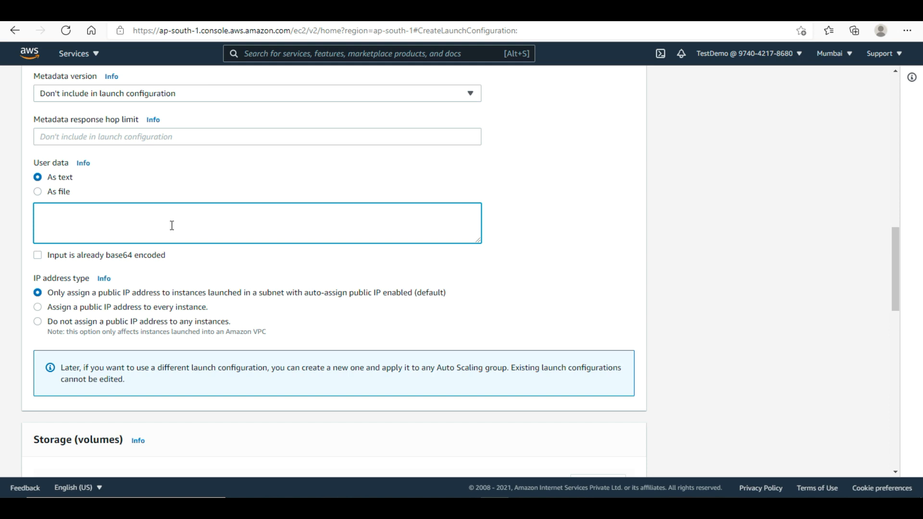
- Review the user-data script's mariadb-server, systemctl start httpd and usermod apache lines
{"action": "key", "text": "alt+Tab"}
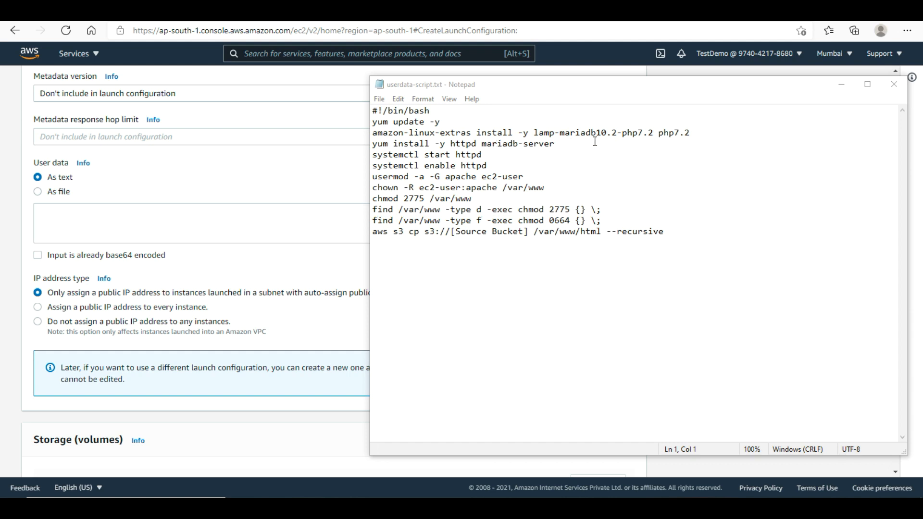
{"action": "left_click_drag", "start_coordinate": [482, 144], "coordinate": [553, 144]}
{"action": "left_click", "coordinate": [550, 146]}
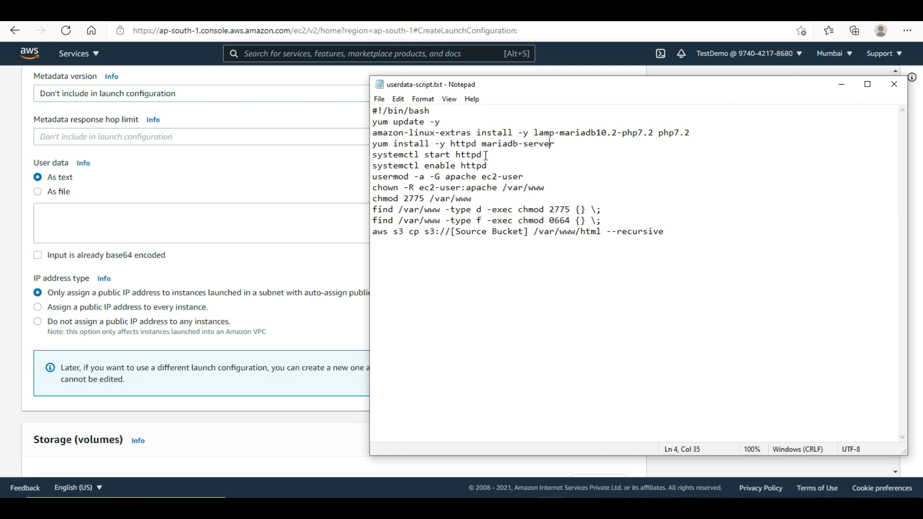
{"action": "mouse_move", "coordinate": [446, 154]}
{"action": "left_mouse_down"}
{"action": "mouse_move", "coordinate": [435, 166]}
{"action": "mouse_move", "coordinate": [473, 160]}
{"action": "mouse_move", "coordinate": [446, 167]}
{"action": "left_mouse_up"}
{"action": "left_click", "coordinate": [473, 179]}
{"action": "left_click_drag", "start_coordinate": [445, 178], "coordinate": [517, 179]}
{"action": "left_click", "coordinate": [515, 179]}
{"action": "left_click_drag", "start_coordinate": [675, 231], "coordinate": [373, 111]}
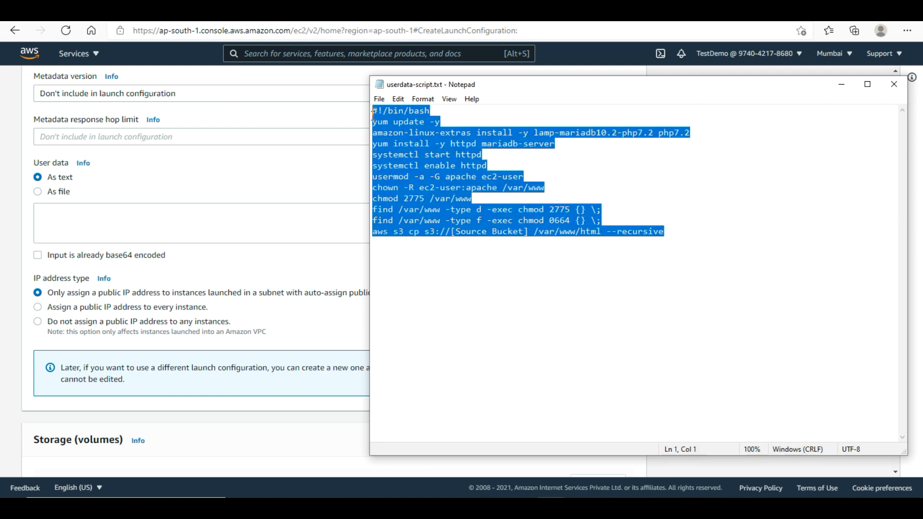
{"action": "left_click", "coordinate": [482, 235]}
- Delete the [Source Bucket] placeholder after s3:// on line 12 of the script
{"action": "left_click_drag", "start_coordinate": [529, 232], "coordinate": [452, 235]}
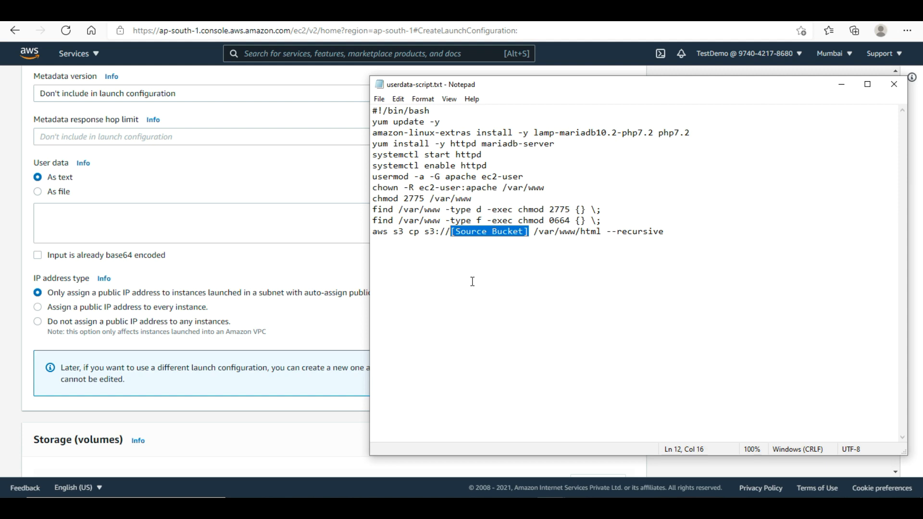
{"action": "key", "text": "BackSpace"}
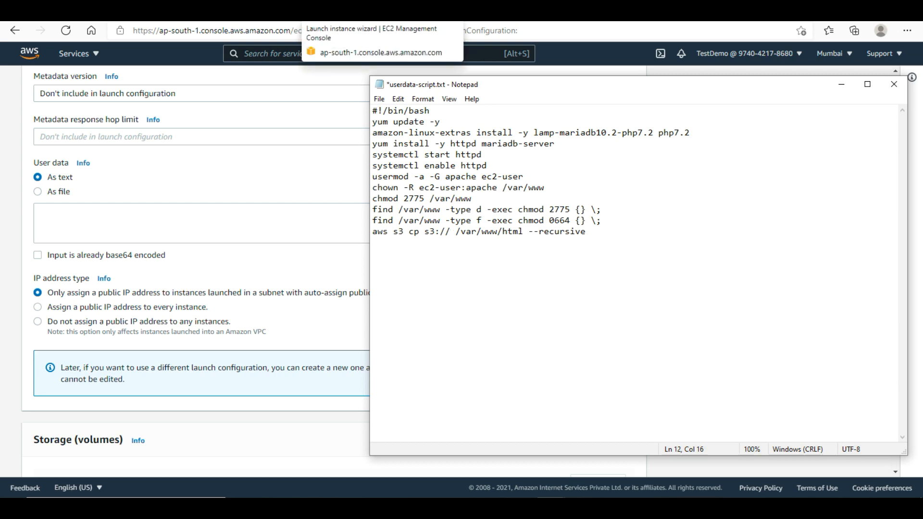
{"action": "left_click", "coordinate": [346, 14]}
- Copy the bucket name biryani-bucket-ttt from the S3 Buckets list
{"action": "left_click", "coordinate": [31, 56]}
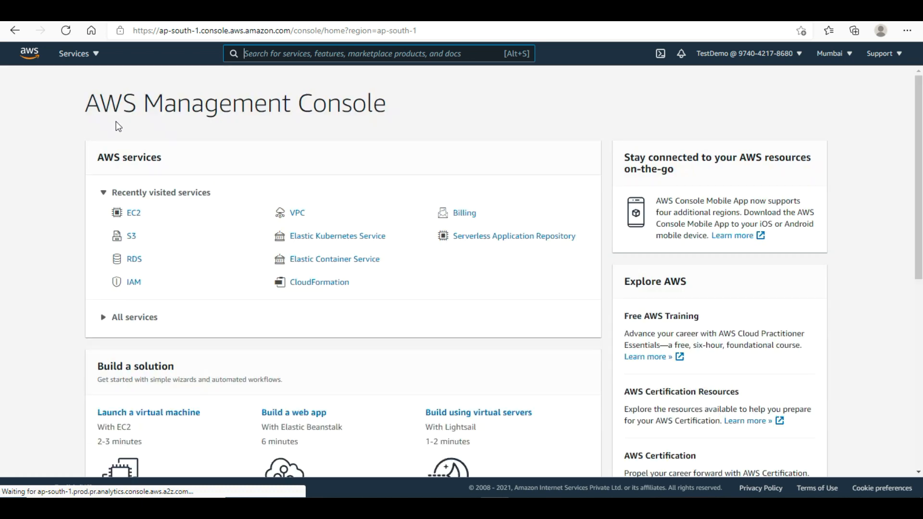
{"action": "left_click", "coordinate": [130, 236]}
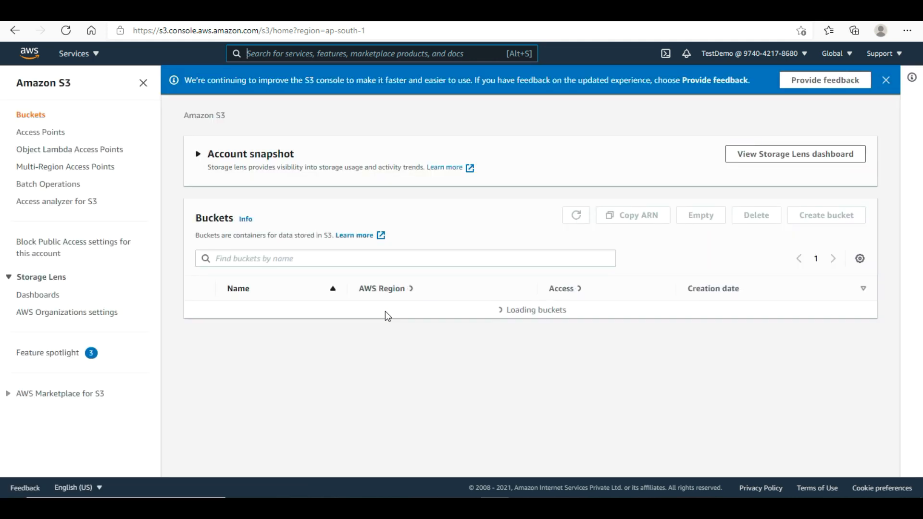
{"action": "left_click_drag", "start_coordinate": [299, 313], "coordinate": [225, 316]}
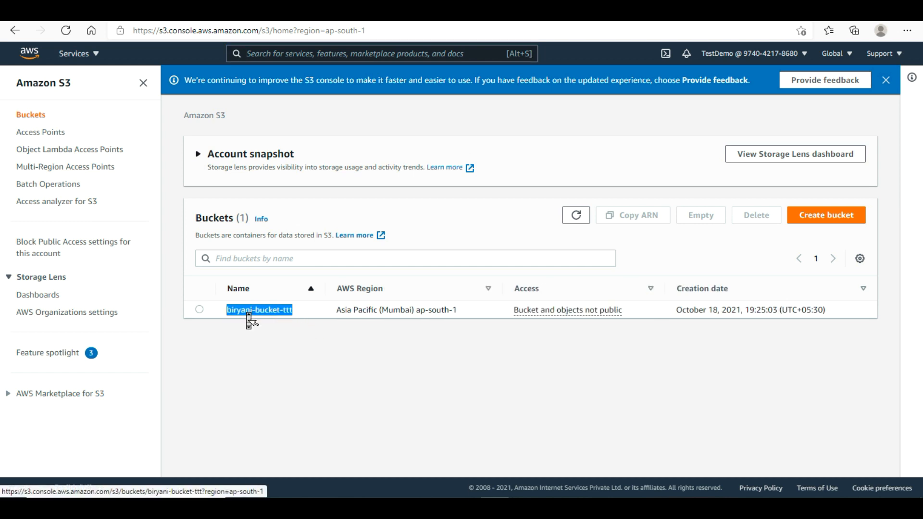
{"action": "right_click", "coordinate": [249, 320]}
{"action": "left_click", "coordinate": [294, 262]}
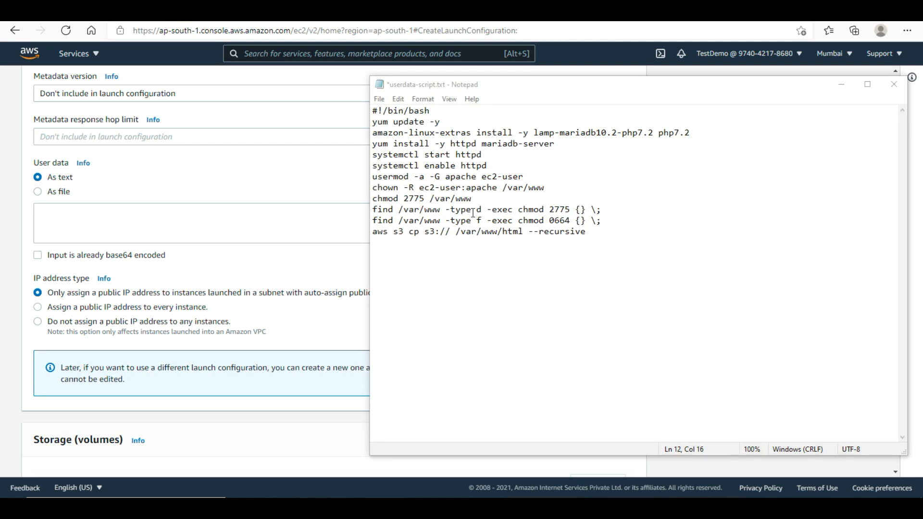
- Insert biryani-bucket-ttt after s3:// on line 12 and select the whole script for the User data box
{"action": "left_click", "coordinate": [452, 232]}
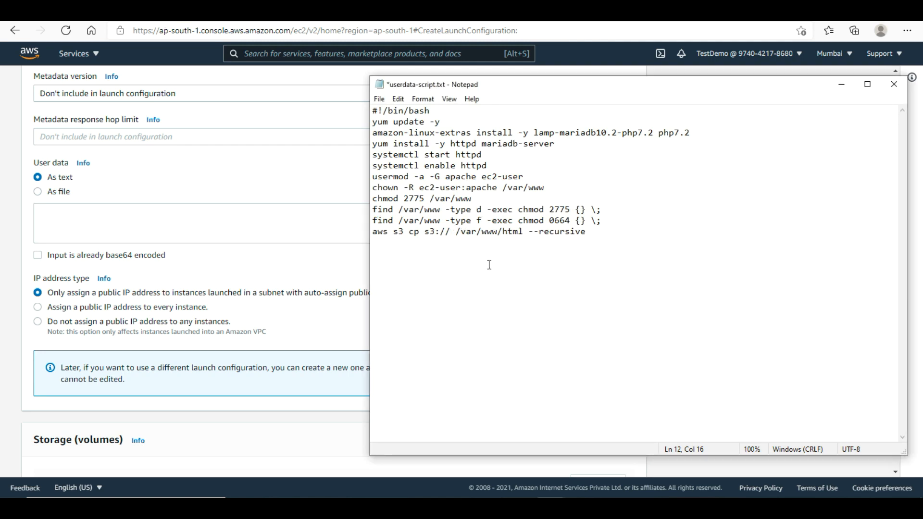
{"action": "key", "text": "ctrl+v"}
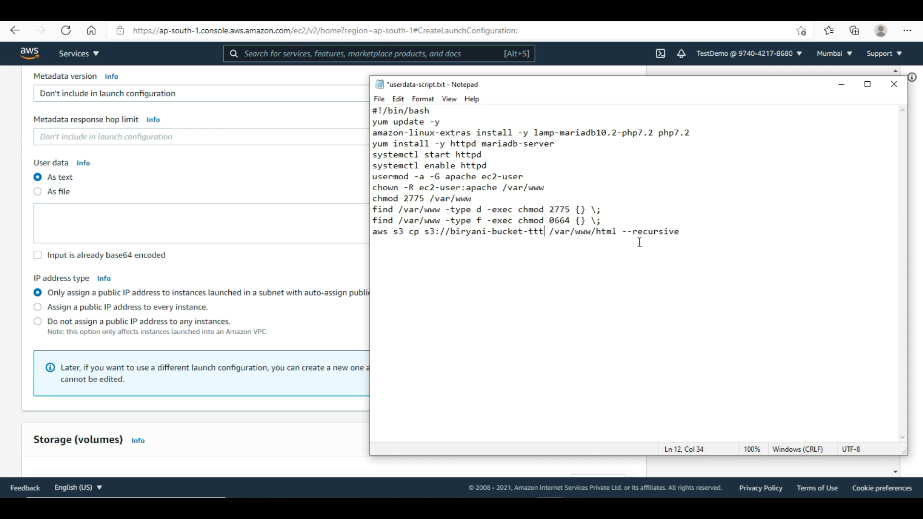
{"action": "left_click_drag", "start_coordinate": [702, 232], "coordinate": [366, 115]}
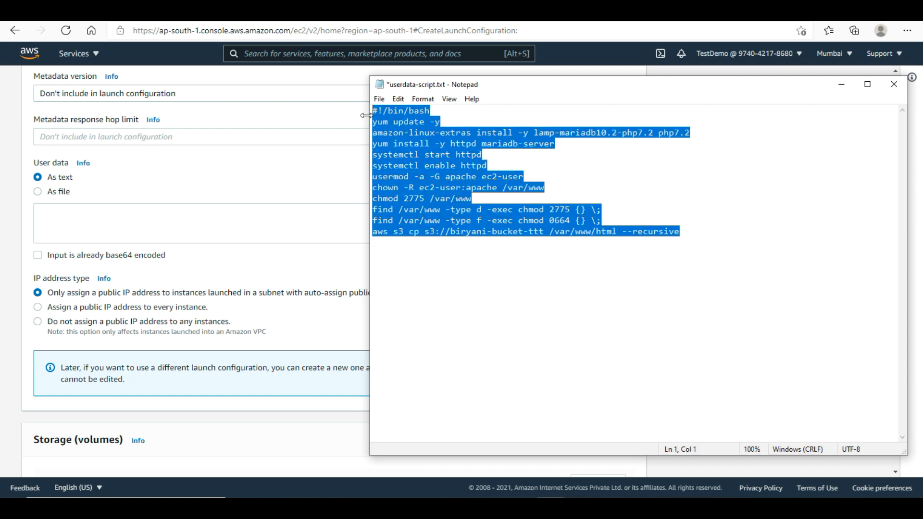
{"action": "left_click", "coordinate": [202, 228]}
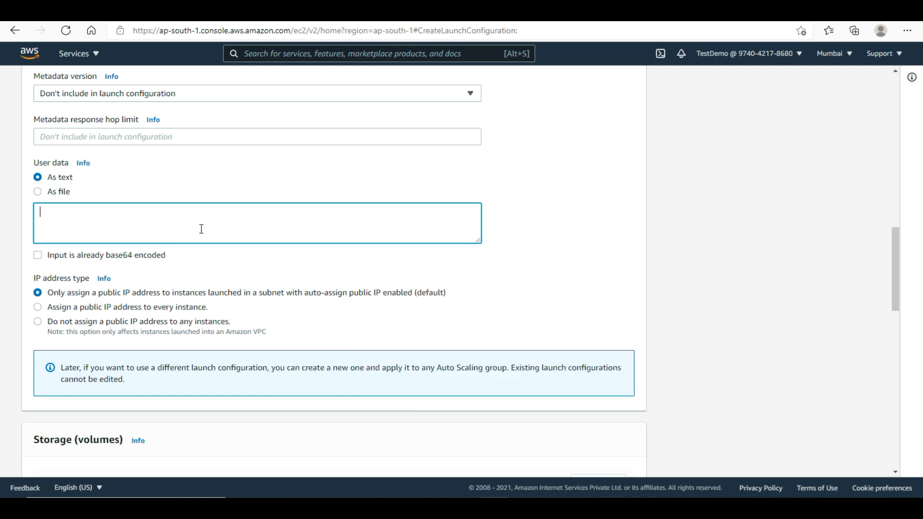
- Paste the bash install script into User data and assign a public IP to every instance
{"action": "key", "text": "ctrl+v"}
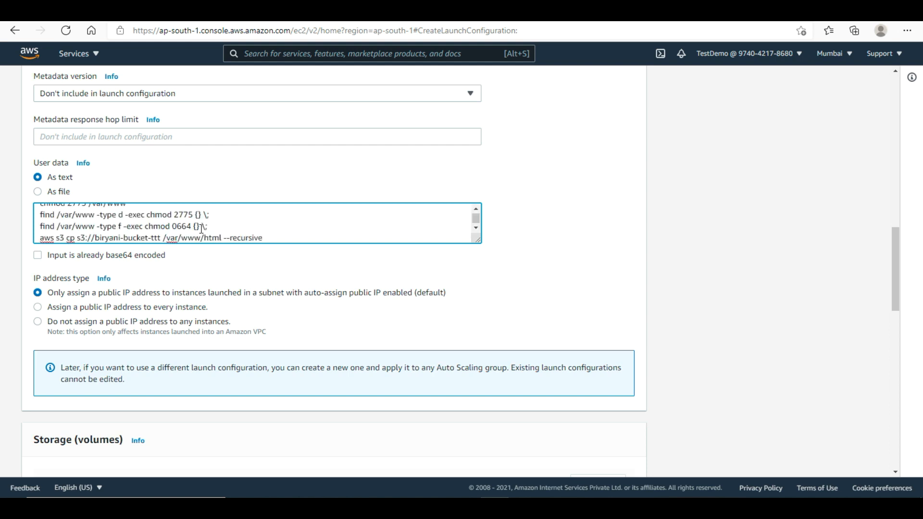
{"action": "left_click_drag", "start_coordinate": [892, 288], "coordinate": [893, 322]}
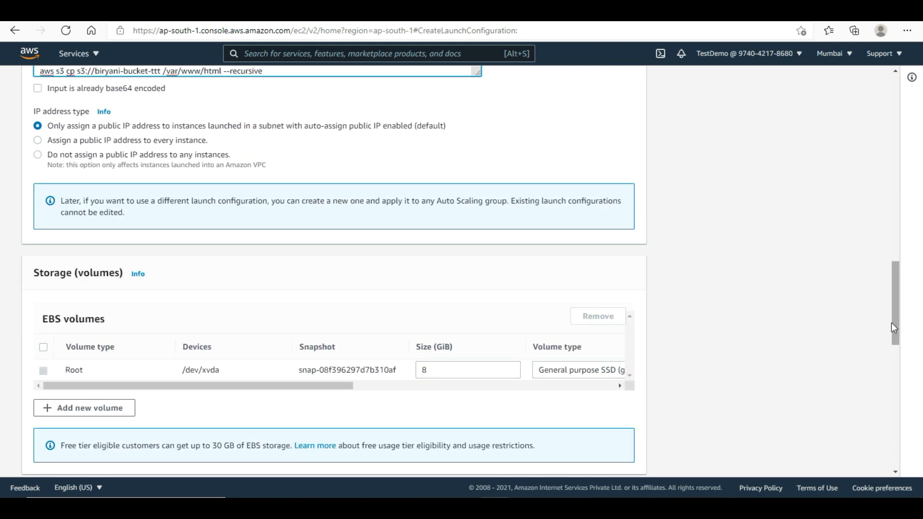
{"action": "left_click", "coordinate": [38, 141]}
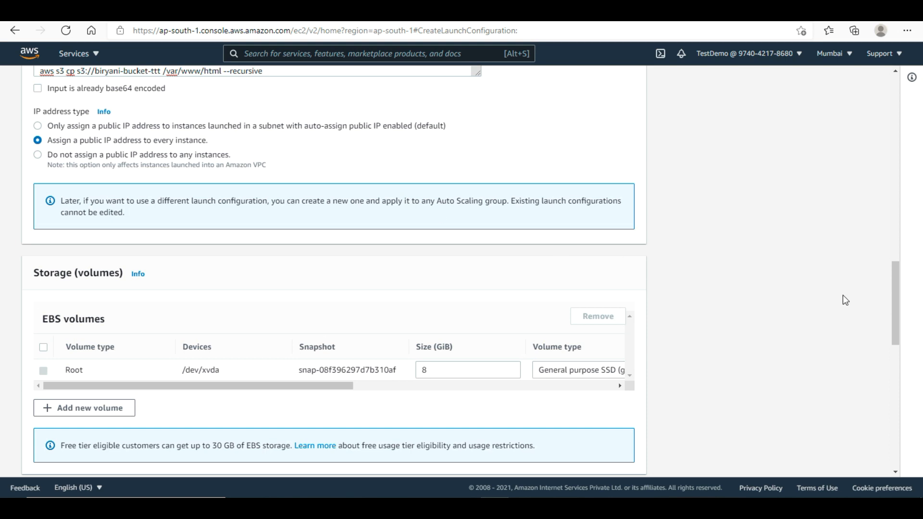
{"action": "left_click_drag", "start_coordinate": [892, 307], "coordinate": [893, 375]}
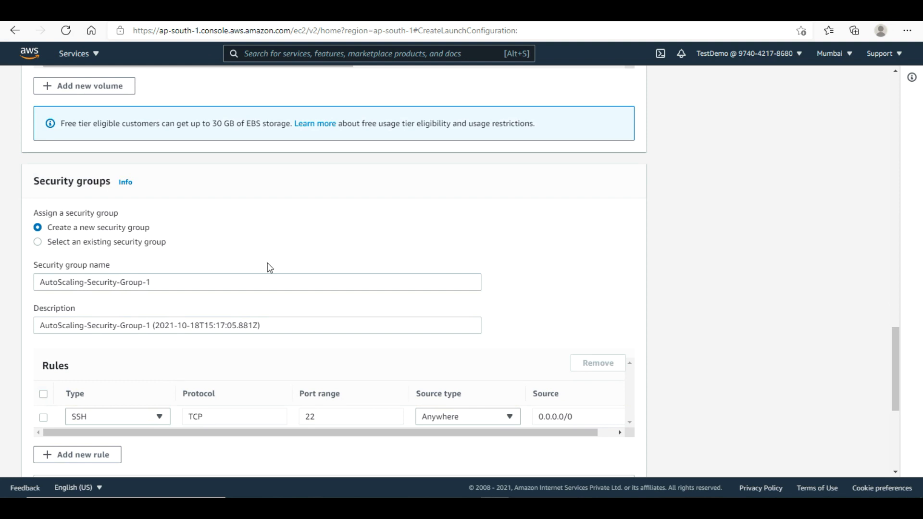
- Use the existing security group biryani-webserver-sg, found by searching 'bi'
{"action": "left_click", "coordinate": [39, 242]}
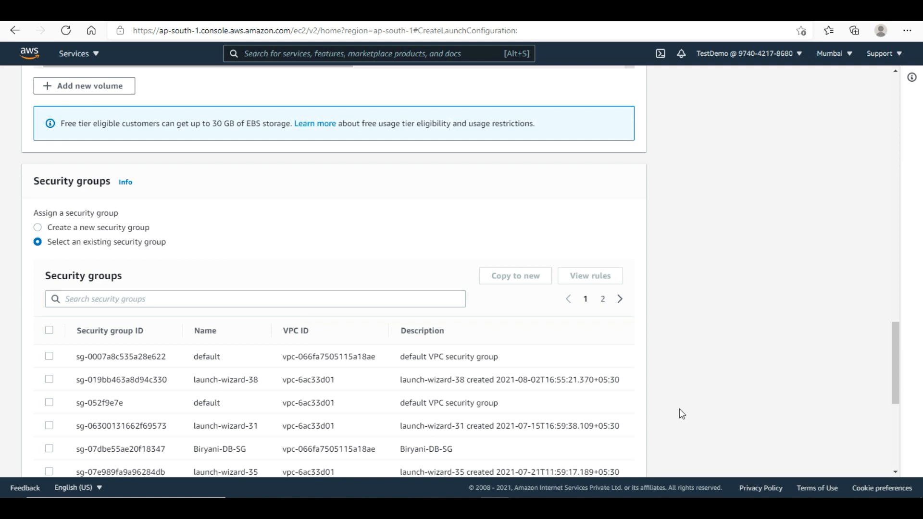
{"action": "left_click_drag", "start_coordinate": [896, 383], "coordinate": [894, 405]}
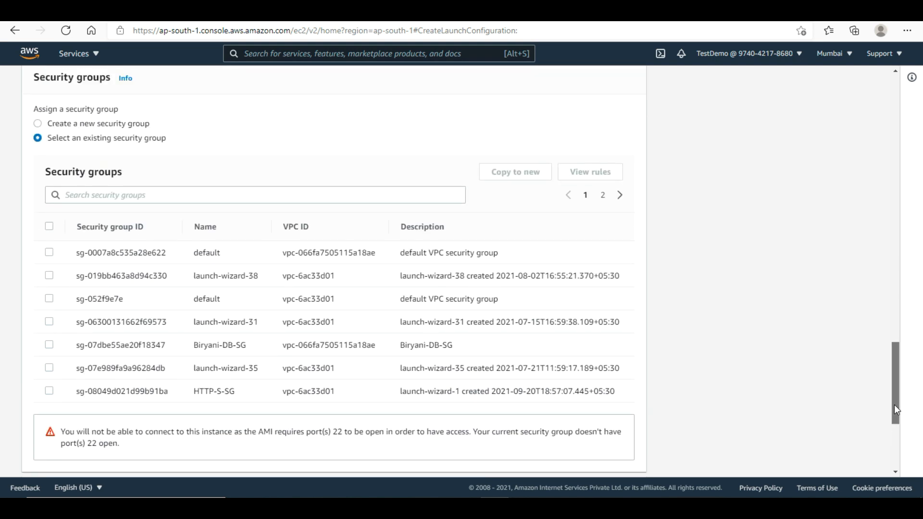
{"action": "key", "text": "ctrl+f"}
{"action": "left_click", "coordinate": [180, 124]}
{"action": "type", "text": "bi"}
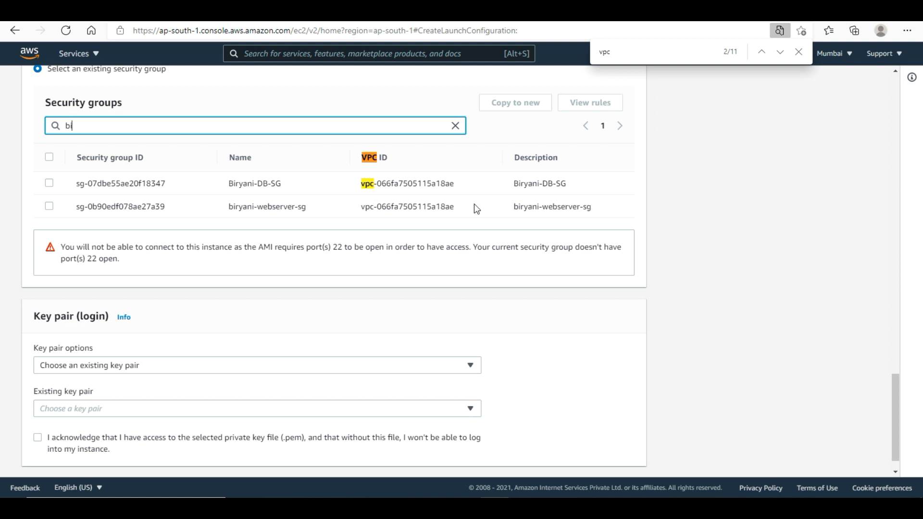
{"action": "left_click", "coordinate": [49, 206]}
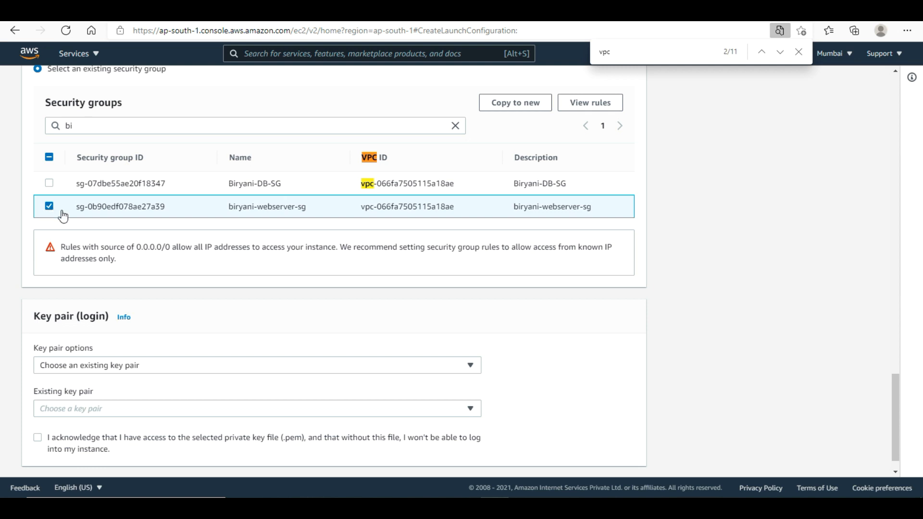
- Choose existing key pair Linux-Virtual and acknowledge having its private key file
{"action": "left_click", "coordinate": [283, 364]}
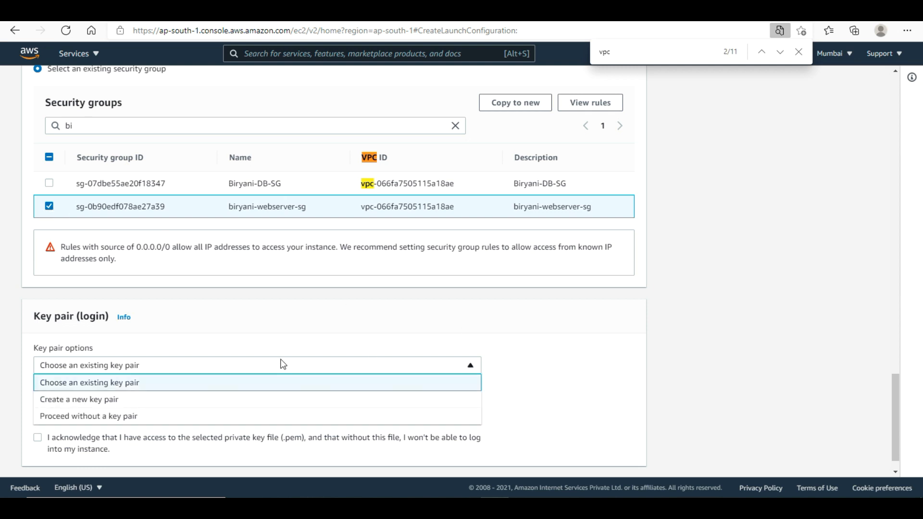
{"action": "left_click", "coordinate": [116, 398]}
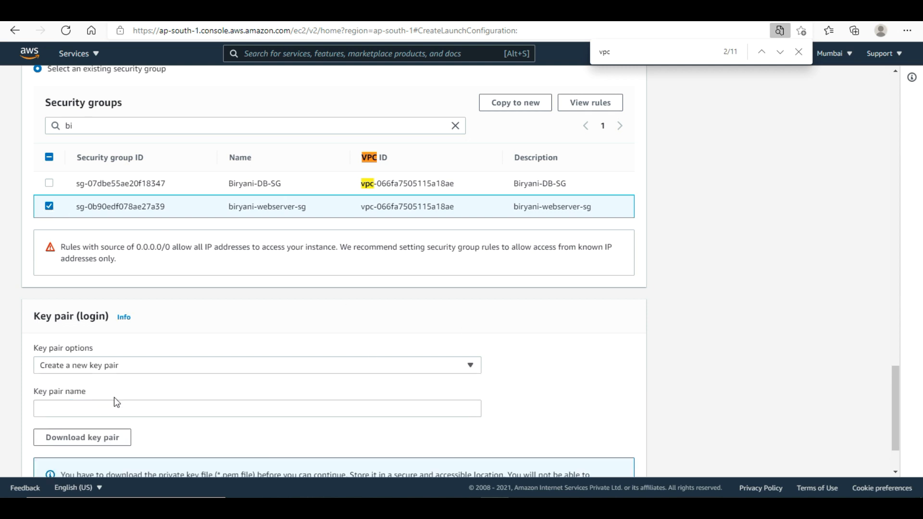
{"action": "left_click", "coordinate": [108, 366]}
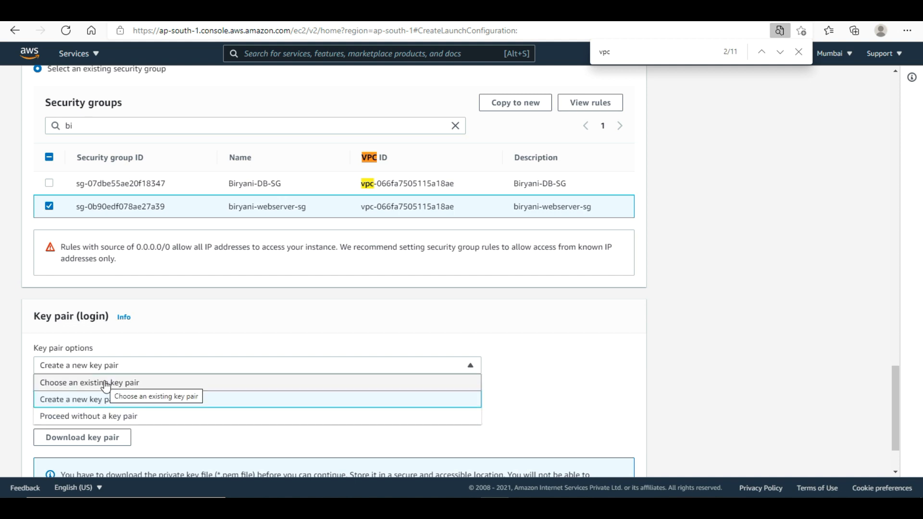
{"action": "left_click", "coordinate": [105, 383]}
{"action": "left_click", "coordinate": [141, 416]}
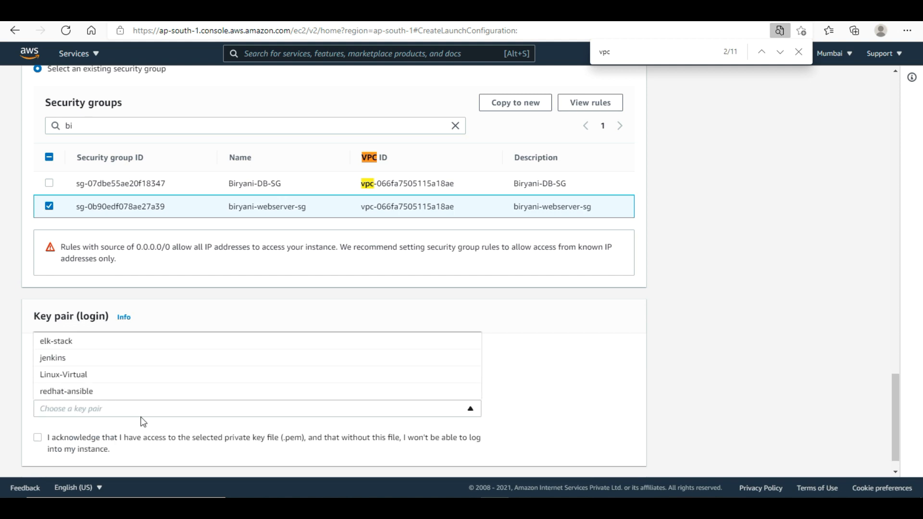
{"action": "left_click", "coordinate": [79, 374]}
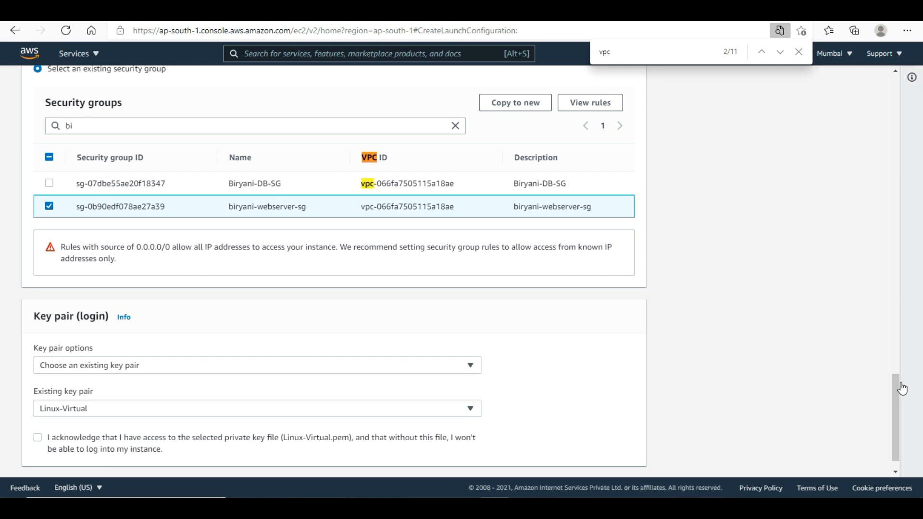
{"action": "left_click_drag", "start_coordinate": [901, 383], "coordinate": [897, 440]}
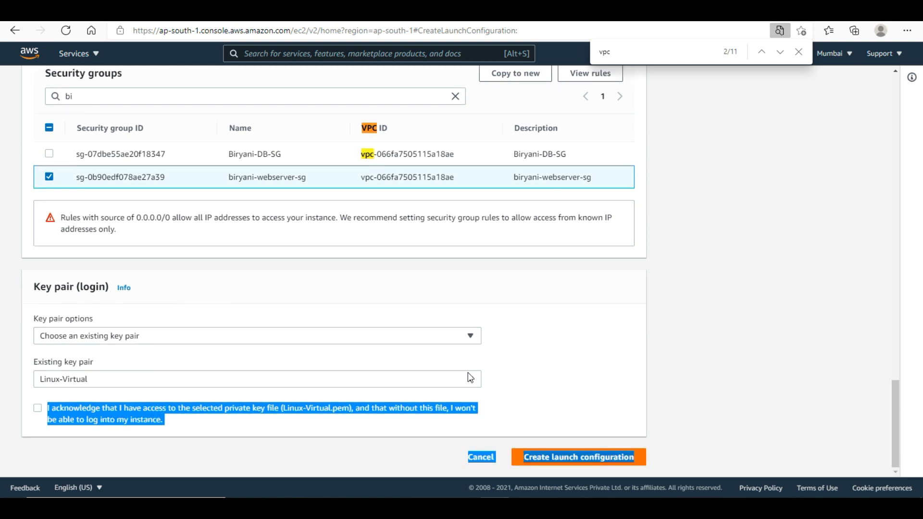
{"action": "left_click", "coordinate": [37, 411]}
{"action": "left_click", "coordinate": [749, 323]}
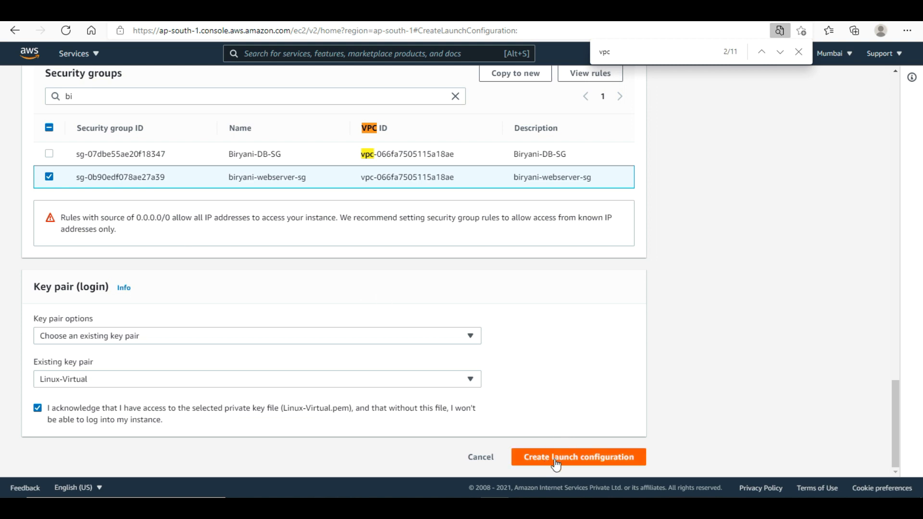
{"action": "scroll", "coordinate": [557, 464], "scroll_direction": "up", "scroll_amount": 1}
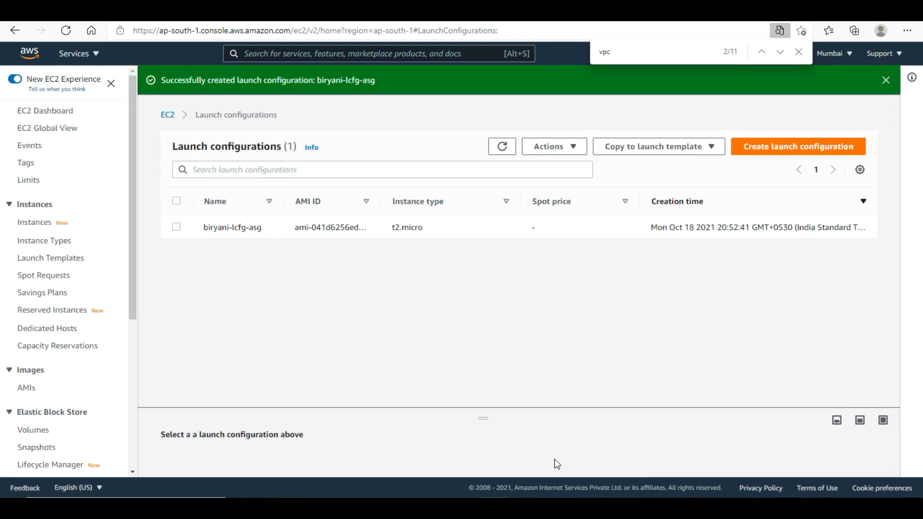
- Close the find bar and go to Auto Scaling Groups from the sidebar
{"action": "left_click", "coordinate": [801, 58]}
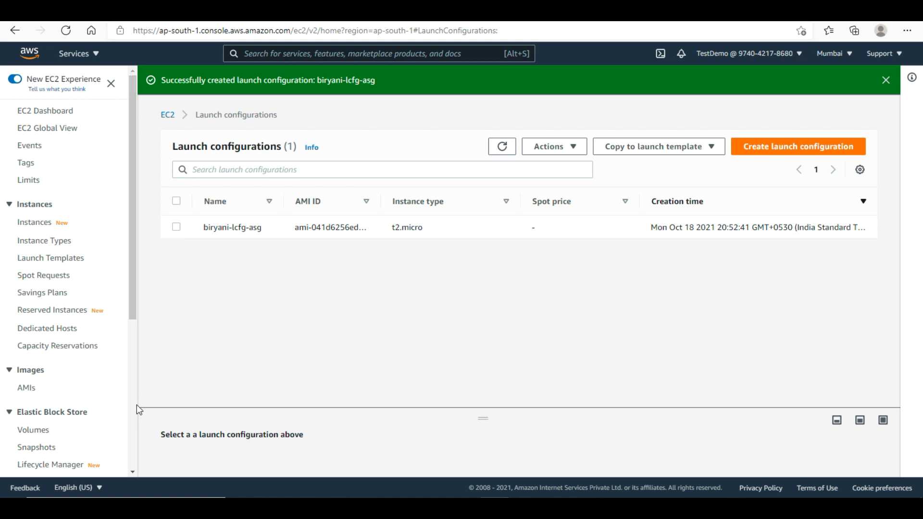
{"action": "scroll", "coordinate": [137, 405], "scroll_direction": "down", "scroll_amount": 4}
{"action": "scroll", "coordinate": [136, 471], "scroll_direction": "down", "scroll_amount": 1}
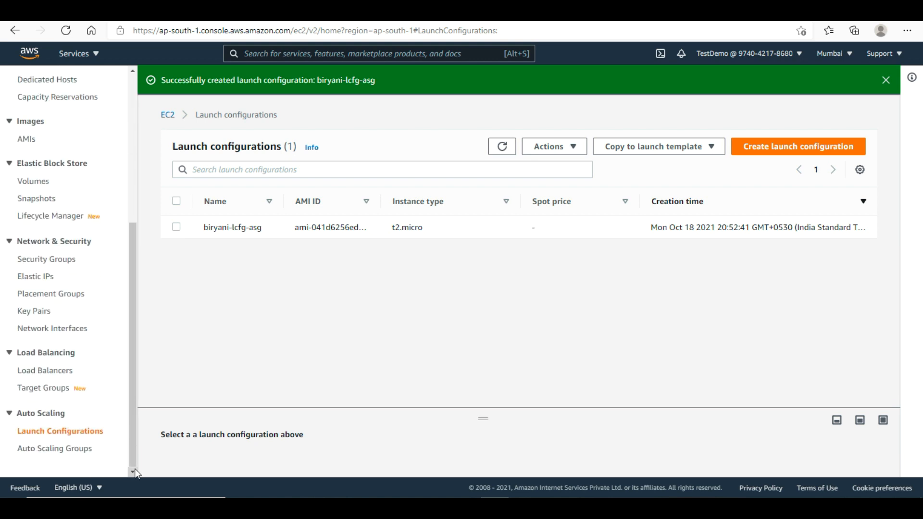
{"action": "left_click", "coordinate": [39, 452]}
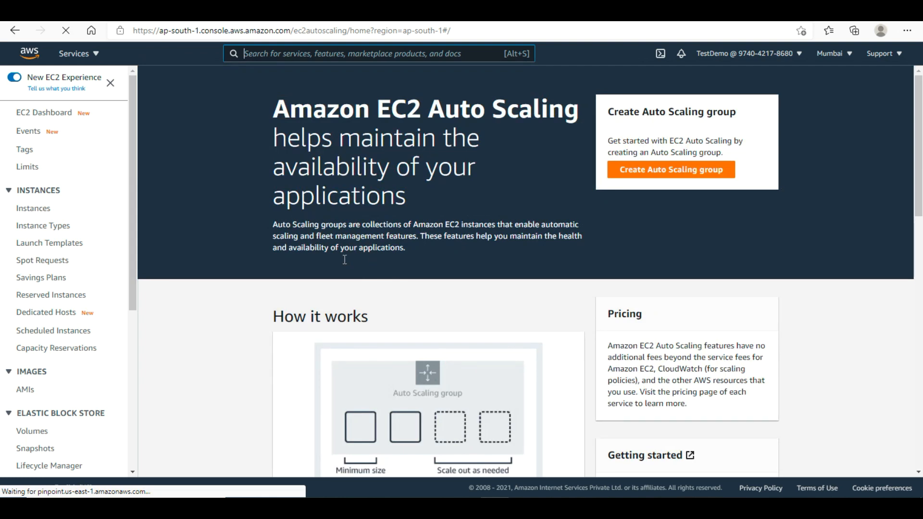
- Start a new Auto Scaling group named biryani-asg, correcting the mistyped first letter
{"action": "left_click", "coordinate": [673, 169]}
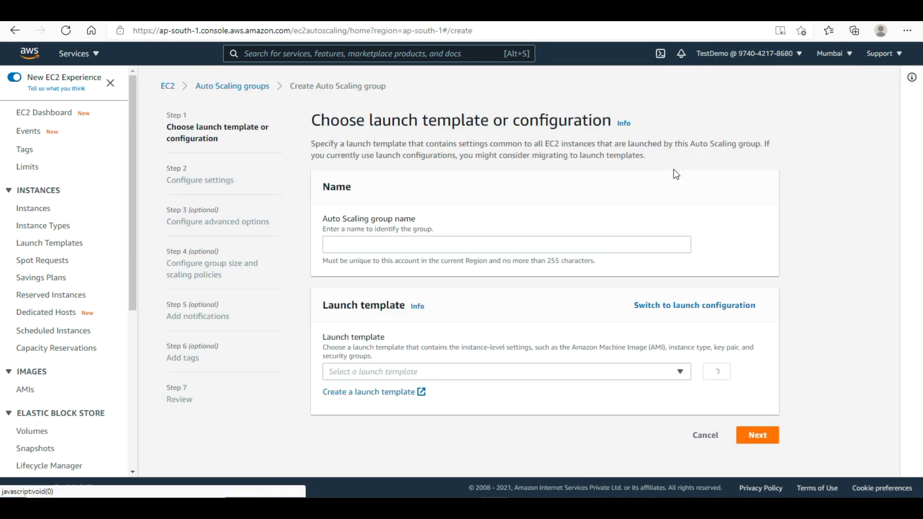
{"action": "left_click", "coordinate": [385, 242]}
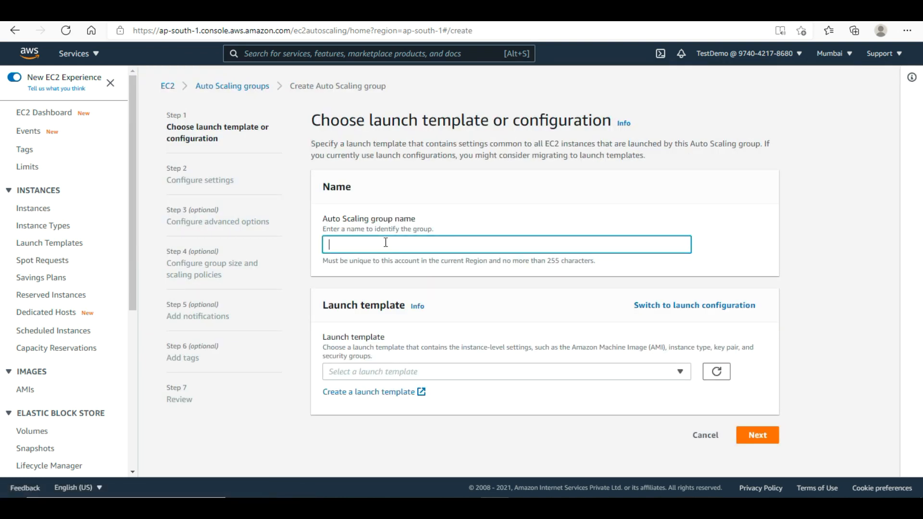
{"action": "type", "text": "giry"}
{"action": "type", "text": "ani"}
{"action": "type", "text": "-as"}
{"action": "type", "text": "g"}
{"action": "key", "text": "Left"}
{"action": "key", "text": "Left"}
{"action": "key", "text": "Left"}
{"action": "key", "text": "Left"}
{"action": "key", "text": "Left"}
{"action": "key", "text": "Left"}
{"action": "key", "text": "Left"}
{"action": "key", "text": "Left"}
{"action": "key", "text": "BackSpace"}
{"action": "type", "text": "b"}
- Switch the group to launch configuration biryani-lcfg-asg
{"action": "left_click", "coordinate": [691, 308]}
{"action": "left_click", "coordinate": [521, 373]}
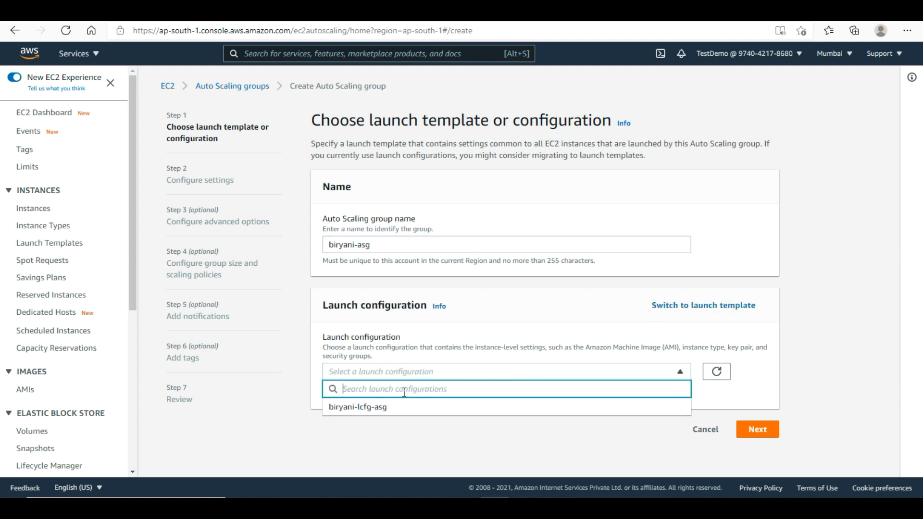
{"action": "left_click", "coordinate": [383, 408]}
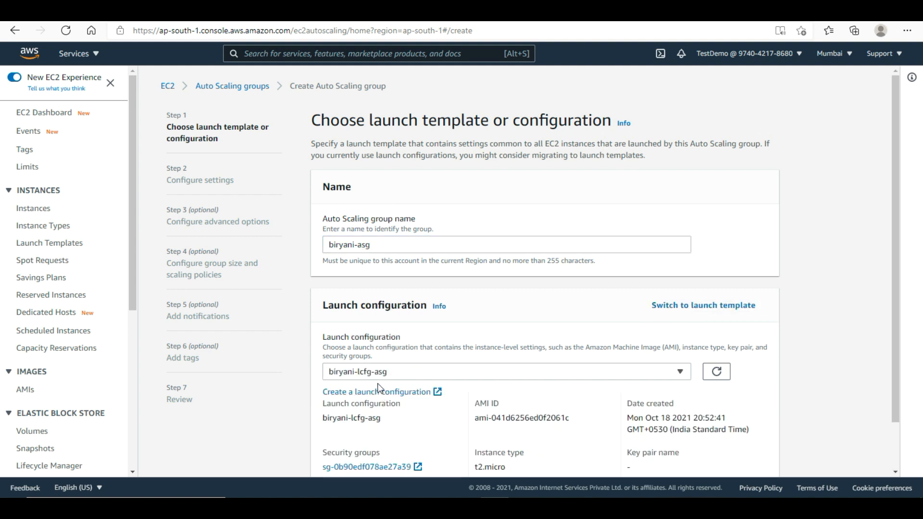
{"action": "left_click_drag", "start_coordinate": [897, 261], "coordinate": [895, 355]}
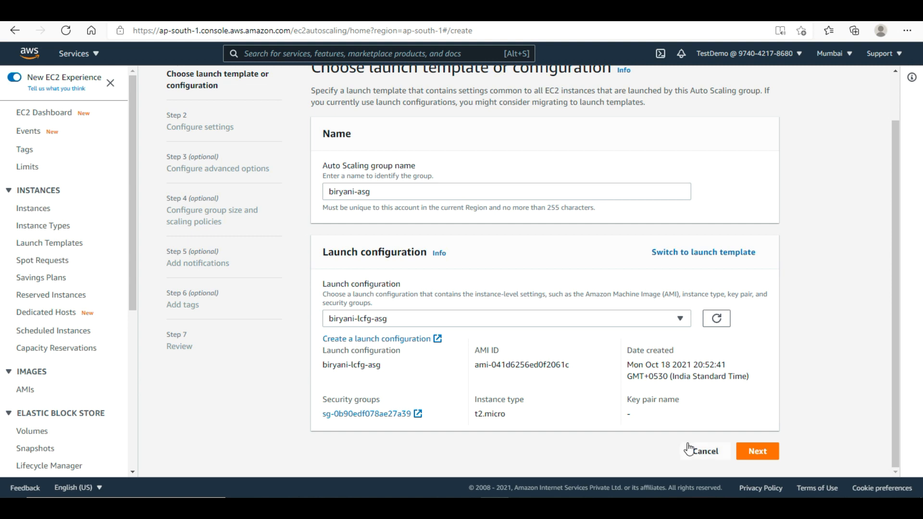
- Place the group in biryani-vpc with subnets biryani-publicsubnet-one and Biryani-publicsubnet-two
{"action": "left_click", "coordinate": [765, 456]}
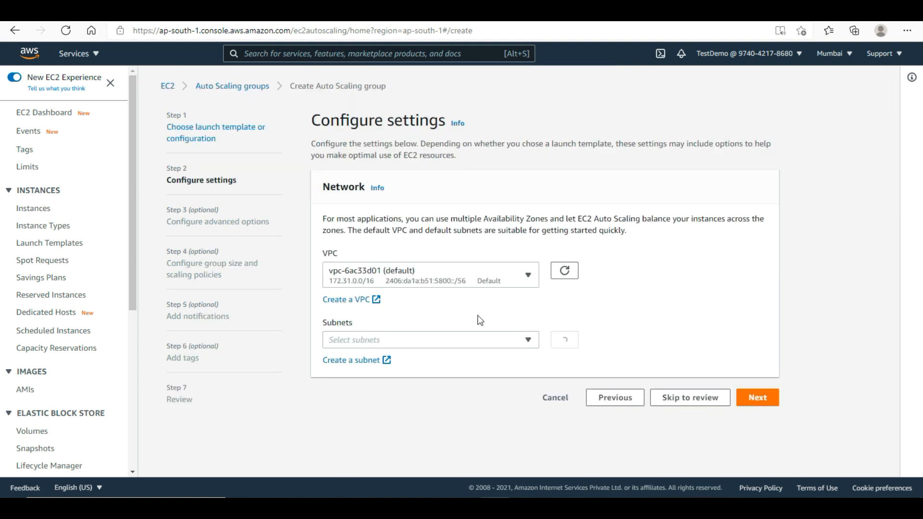
{"action": "left_click", "coordinate": [387, 276]}
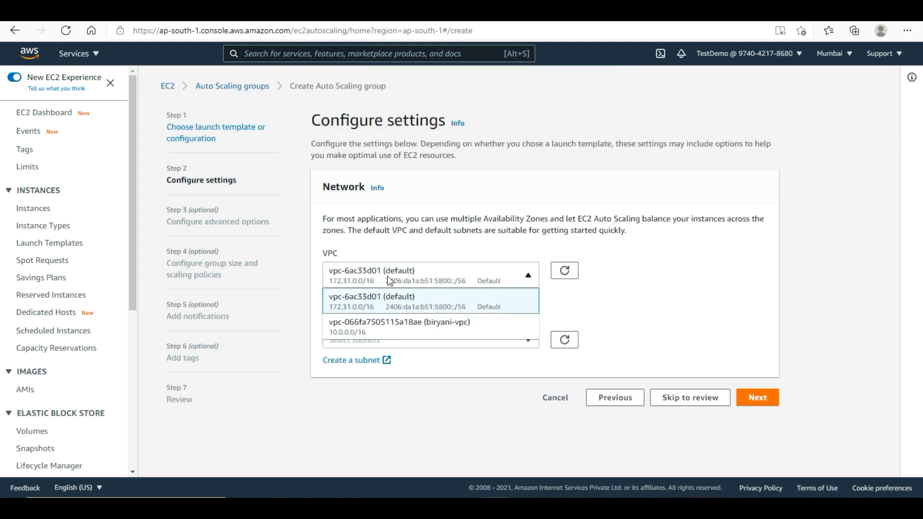
{"action": "left_click", "coordinate": [425, 324]}
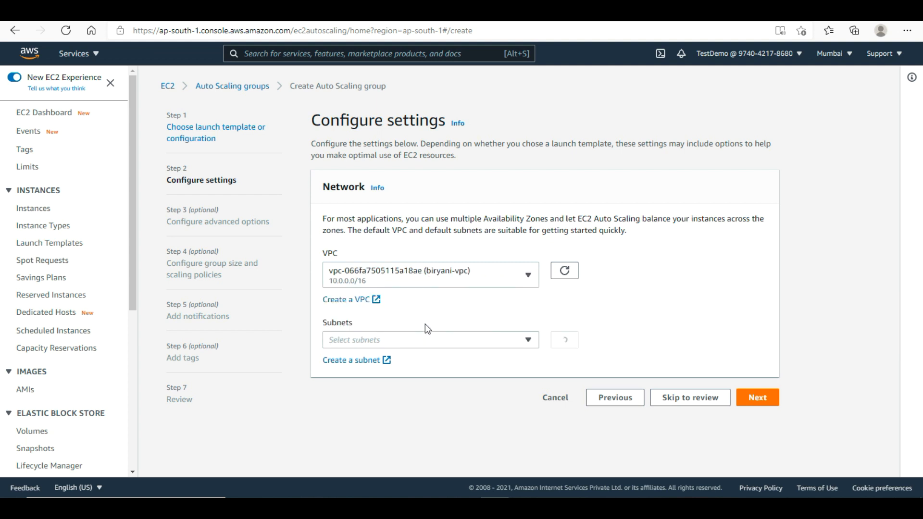
{"action": "left_click", "coordinate": [446, 341]}
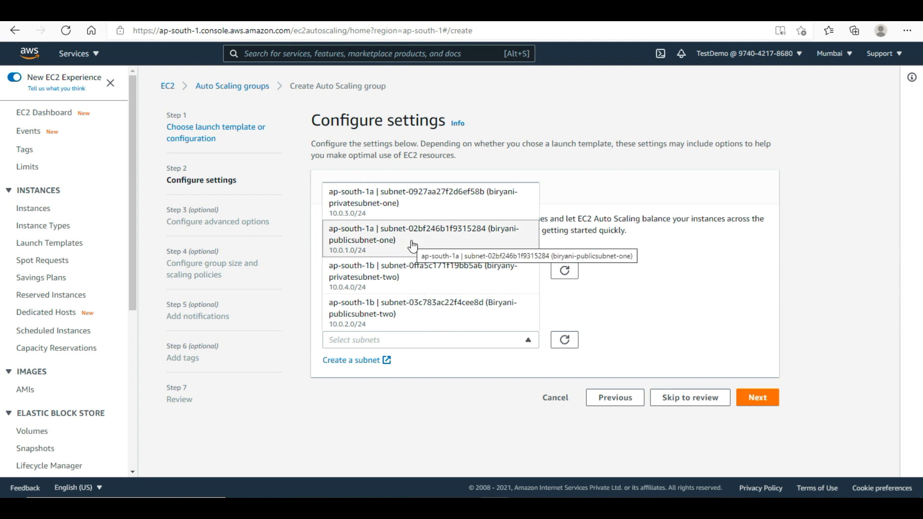
{"action": "left_click", "coordinate": [375, 251]}
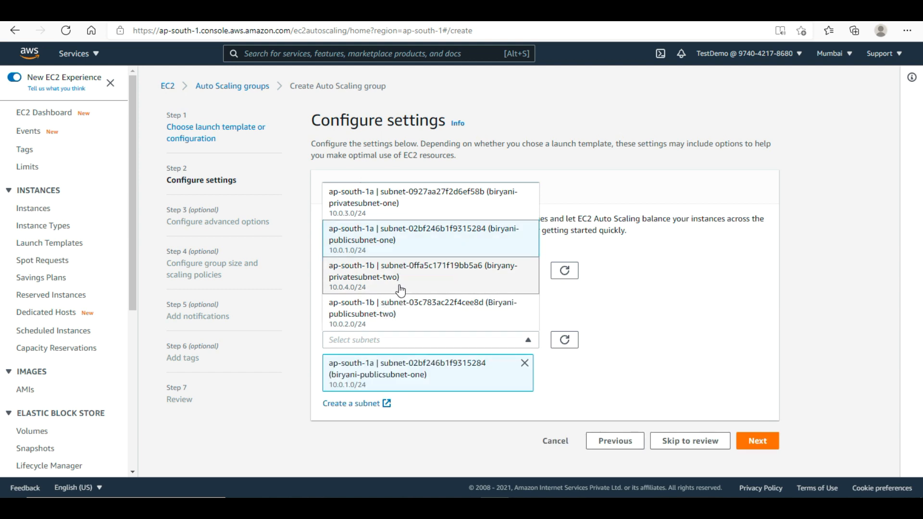
{"action": "left_click", "coordinate": [394, 318]}
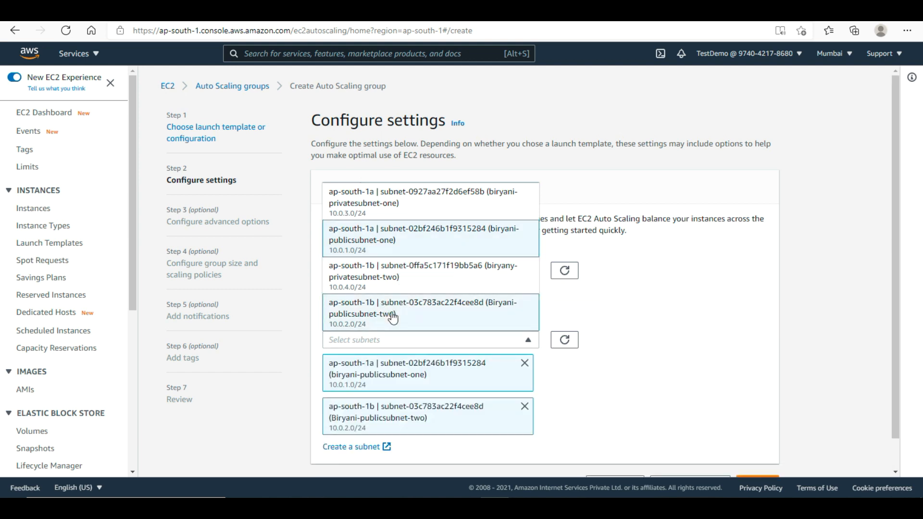
{"action": "left_click", "coordinate": [642, 378]}
{"action": "left_click_drag", "start_coordinate": [897, 304], "coordinate": [893, 412]}
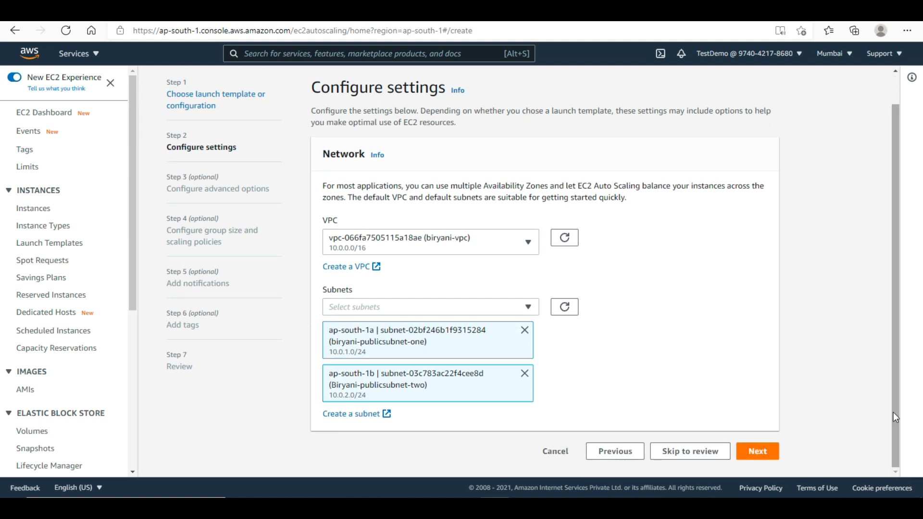
{"action": "left_click", "coordinate": [758, 452]}
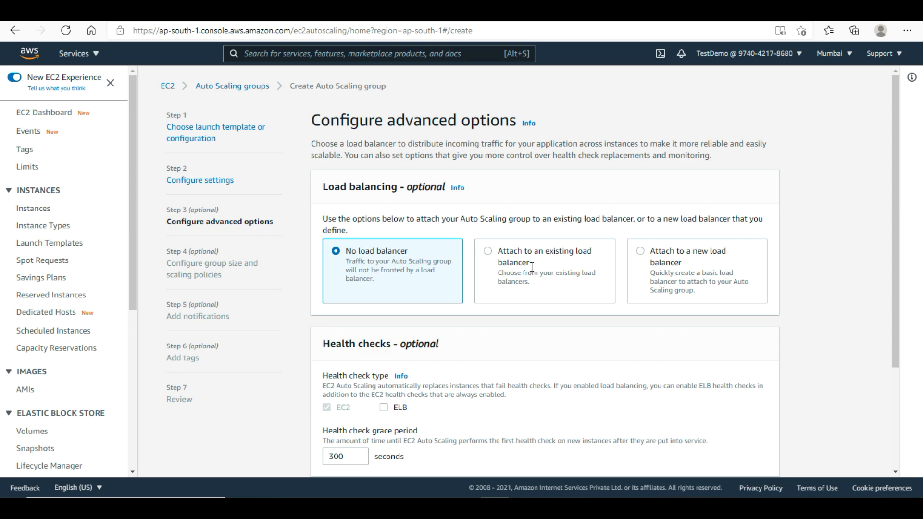
- Attach the existing Classic Load Balancer biryani-elb and enable ELB health checks
{"action": "left_click", "coordinate": [493, 262]}
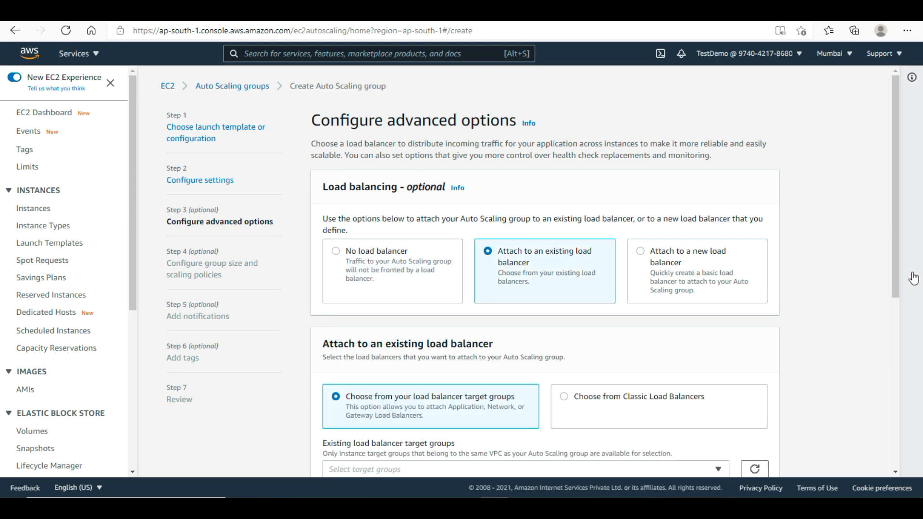
{"action": "left_click_drag", "start_coordinate": [897, 270], "coordinate": [892, 368]}
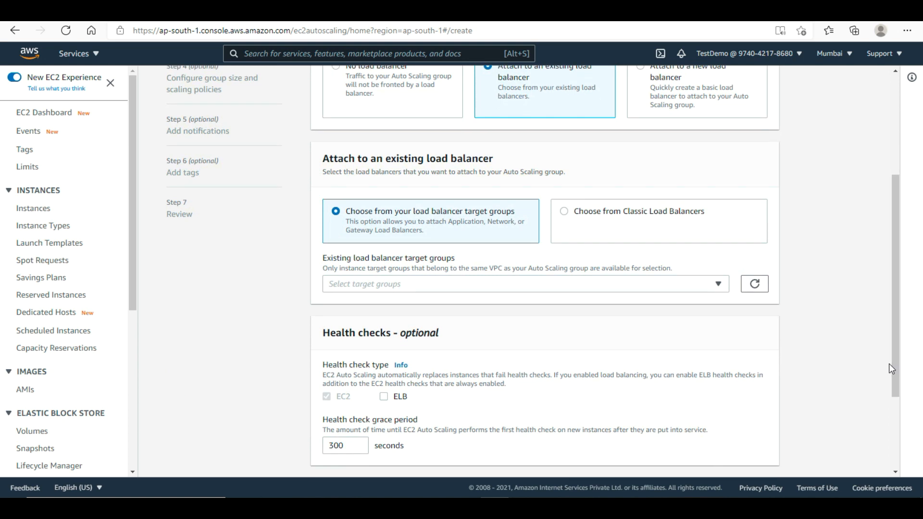
{"action": "left_click", "coordinate": [609, 230]}
{"action": "left_click", "coordinate": [474, 276]}
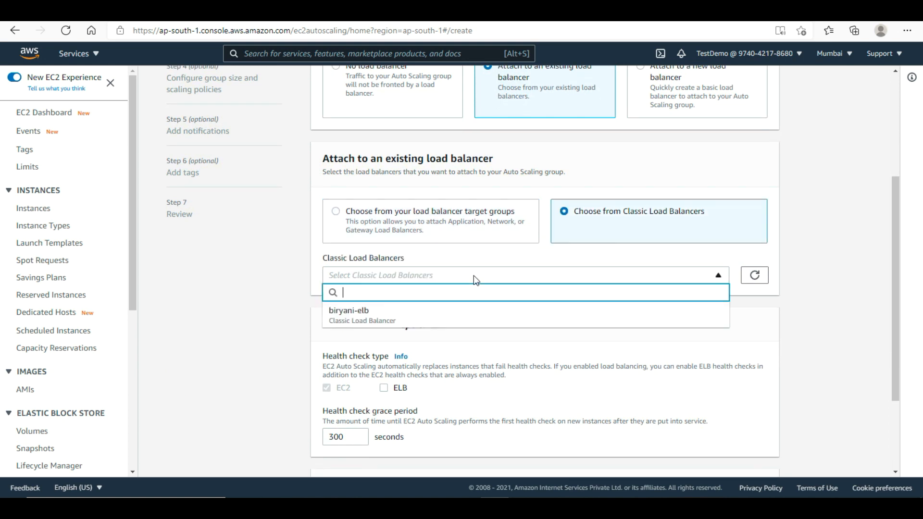
{"action": "left_click", "coordinate": [389, 310]}
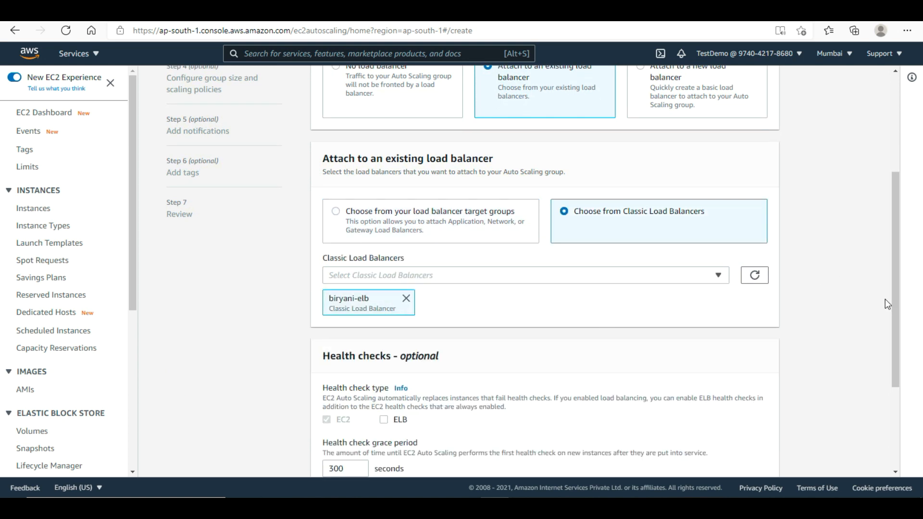
{"action": "left_click_drag", "start_coordinate": [894, 306], "coordinate": [892, 376]}
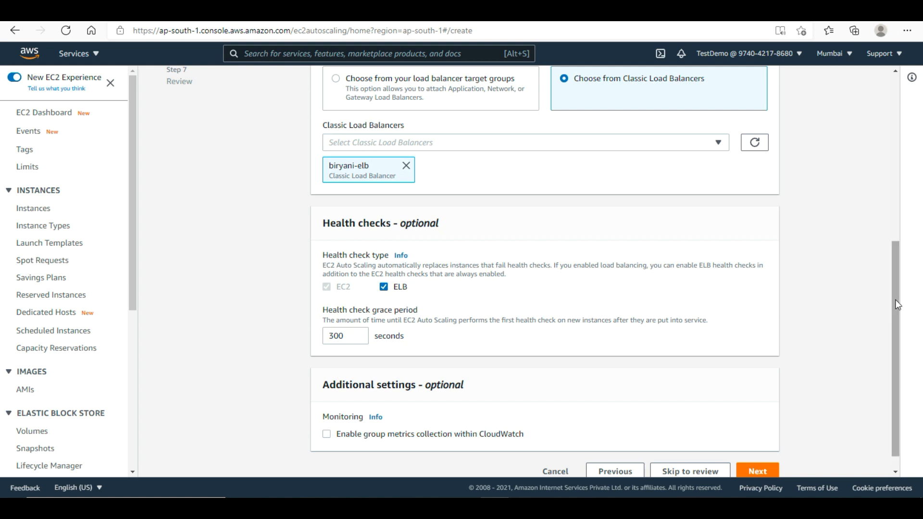
{"action": "left_click_drag", "start_coordinate": [895, 299], "coordinate": [895, 310]}
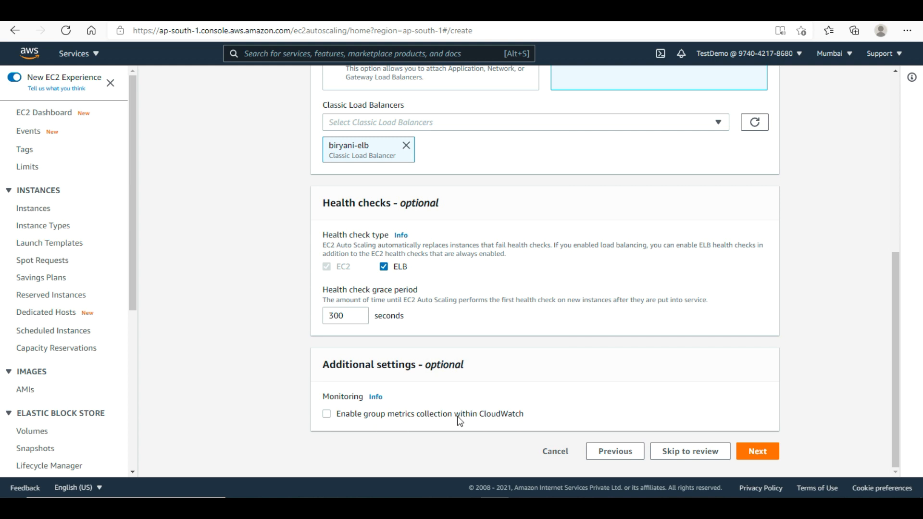
- Set group size to desired 2, minimum 2 and maximum 4
{"action": "left_click", "coordinate": [768, 455]}
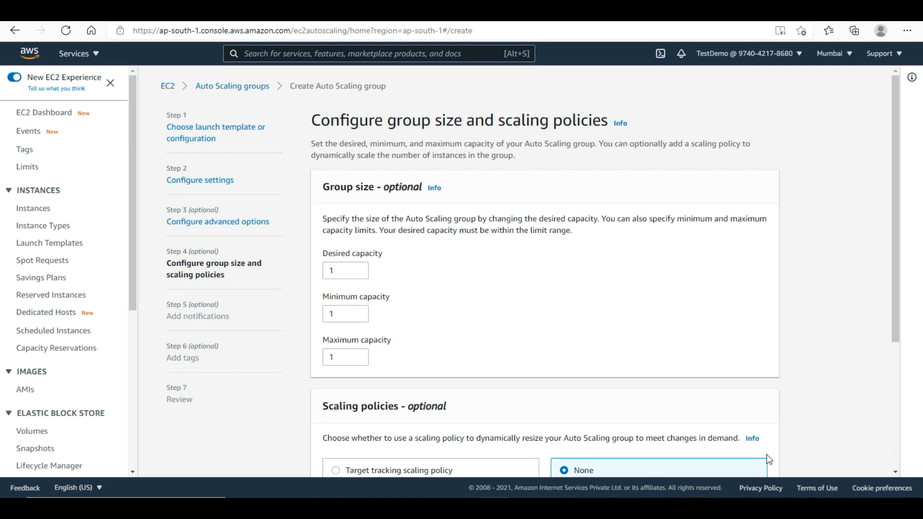
{"action": "left_click", "coordinate": [330, 272]}
{"action": "double_click", "coordinate": [331, 271]}
{"action": "type", "text": "2"}
{"action": "double_click", "coordinate": [353, 311]}
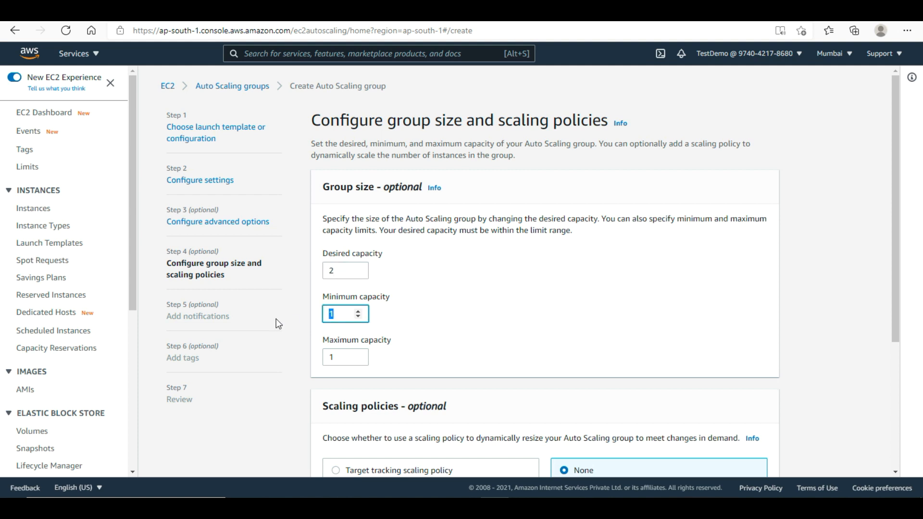
{"action": "type", "text": "2"}
{"action": "double_click", "coordinate": [339, 357]}
{"action": "type", "text": "4"}
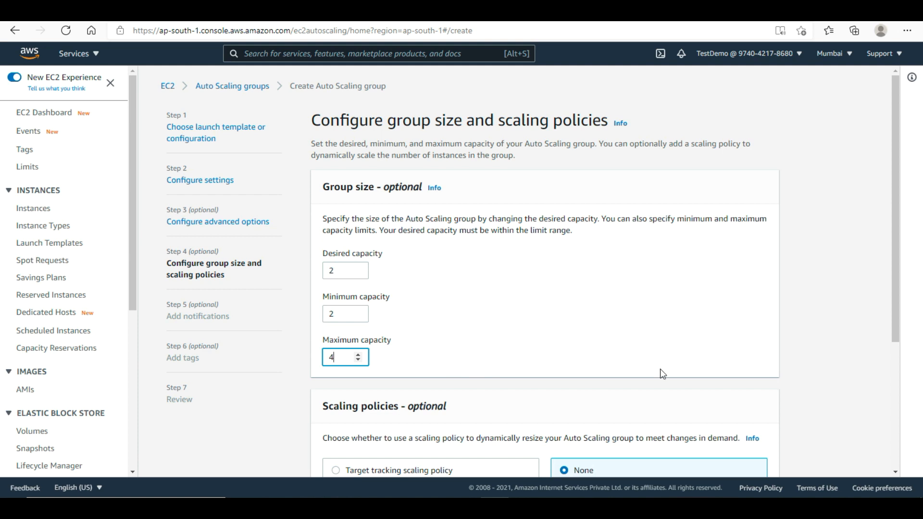
{"action": "left_click_drag", "start_coordinate": [896, 272], "coordinate": [896, 423]}
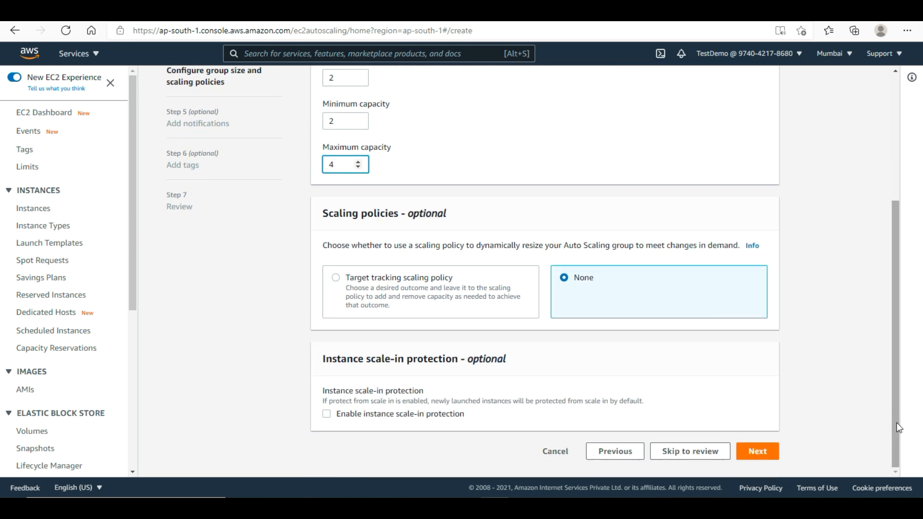
- Add a target tracking policy on Average CPU utilization with target value 50
{"action": "left_click", "coordinate": [383, 298]}
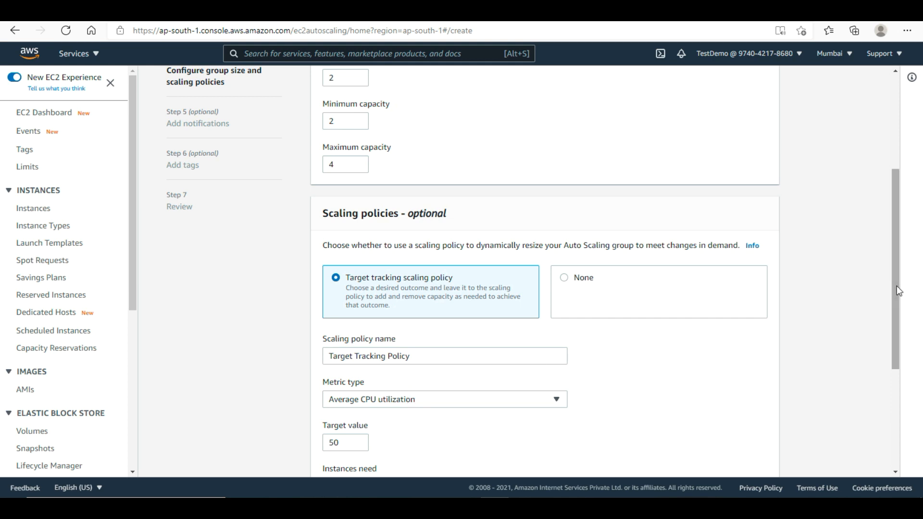
{"action": "left_click_drag", "start_coordinate": [896, 285], "coordinate": [889, 429]}
{"action": "left_click", "coordinate": [483, 205]}
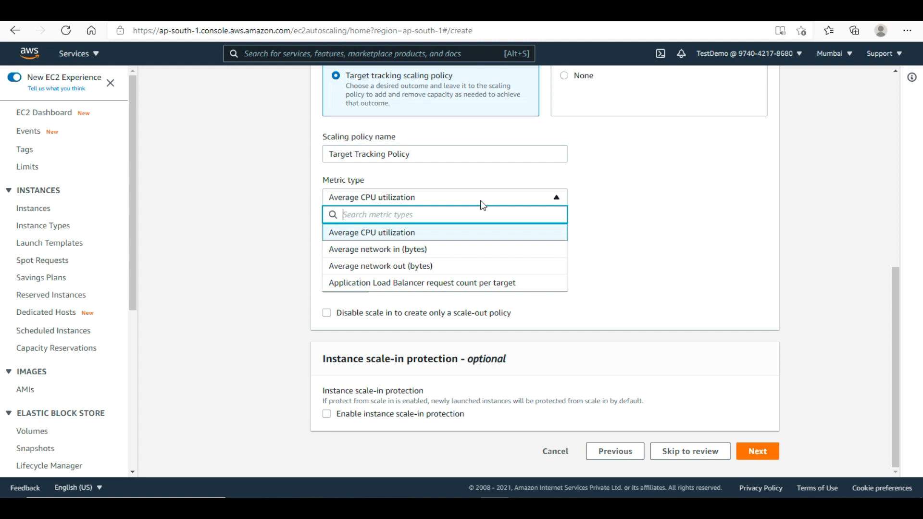
{"action": "left_click", "coordinate": [680, 250]}
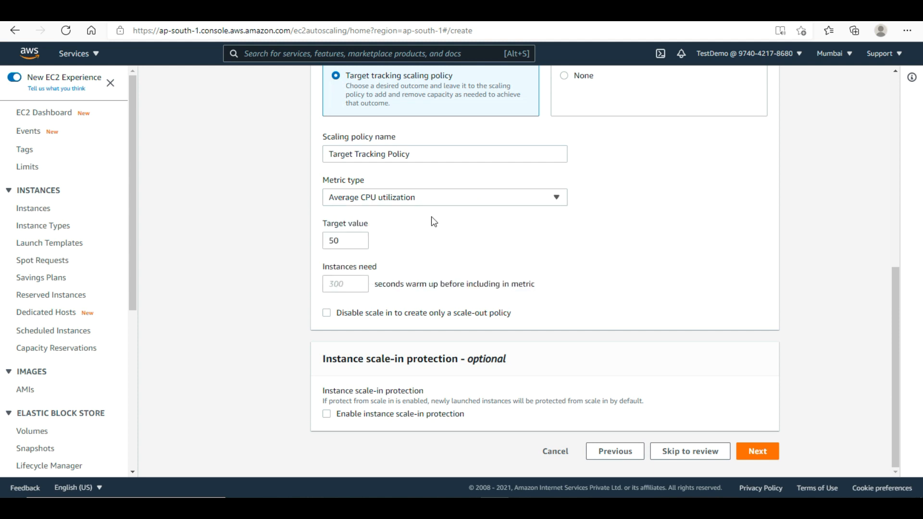
{"action": "left_click_drag", "start_coordinate": [344, 242], "coordinate": [297, 247]}
{"action": "left_click", "coordinate": [297, 247]}
{"action": "scroll", "coordinate": [895, 275], "scroll_direction": "up", "scroll_amount": 1}
{"action": "scroll", "coordinate": [897, 275], "scroll_direction": "up", "scroll_amount": 5}
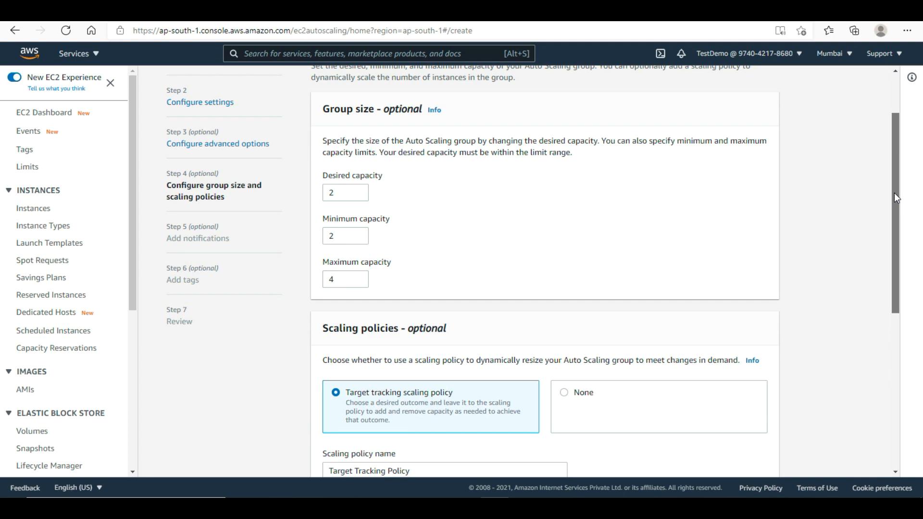
{"action": "left_click_drag", "start_coordinate": [895, 197], "coordinate": [882, 443]}
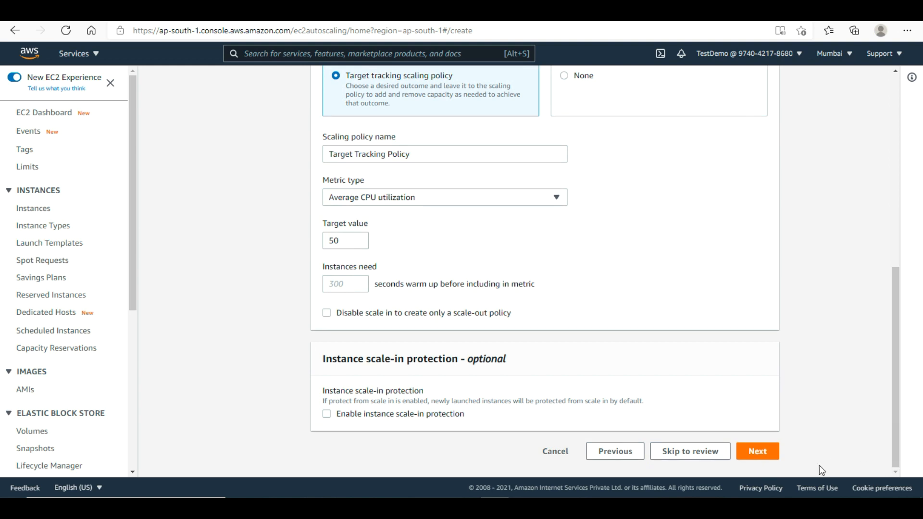
- Skip notifications and tags, review the settings, and create the biryani-asg group
{"action": "left_click", "coordinate": [754, 455]}
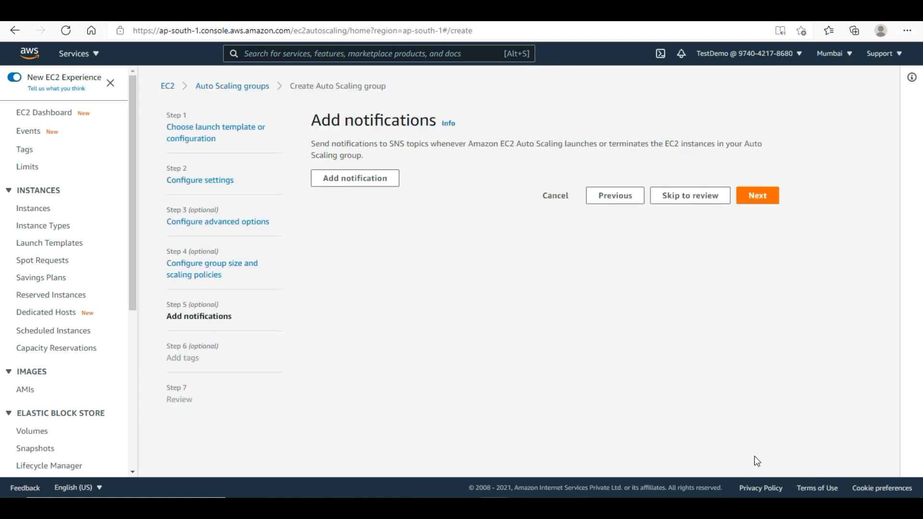
{"action": "left_click", "coordinate": [765, 204]}
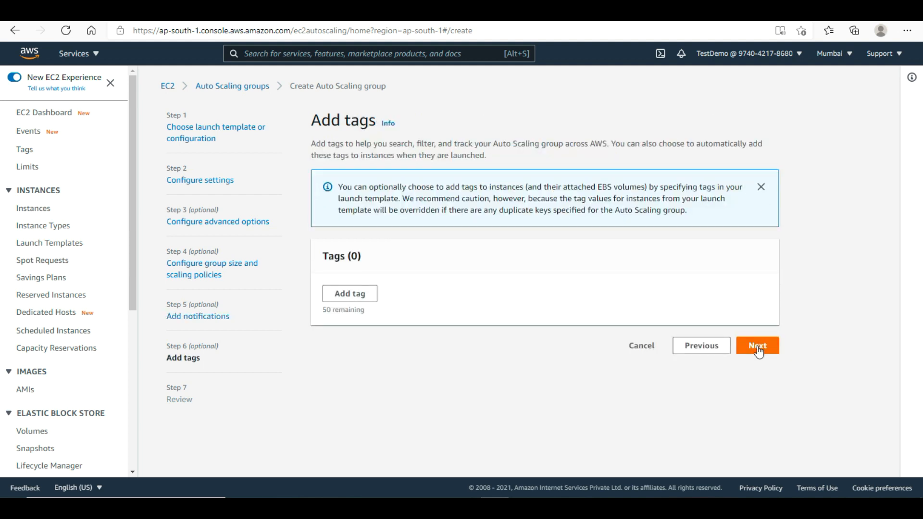
{"action": "left_click", "coordinate": [758, 346]}
{"action": "scroll", "coordinate": [896, 173], "scroll_direction": "down", "scroll_amount": 5}
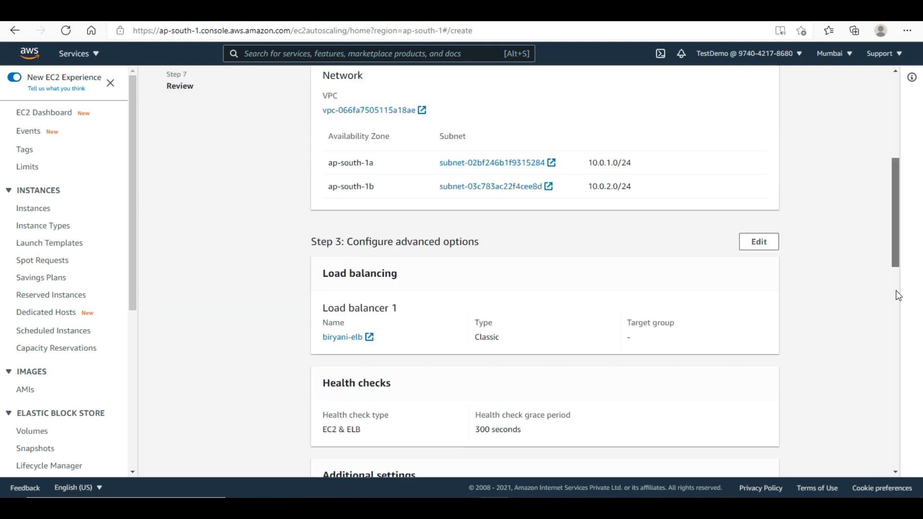
{"action": "scroll", "coordinate": [896, 290], "scroll_direction": "down", "scroll_amount": 12}
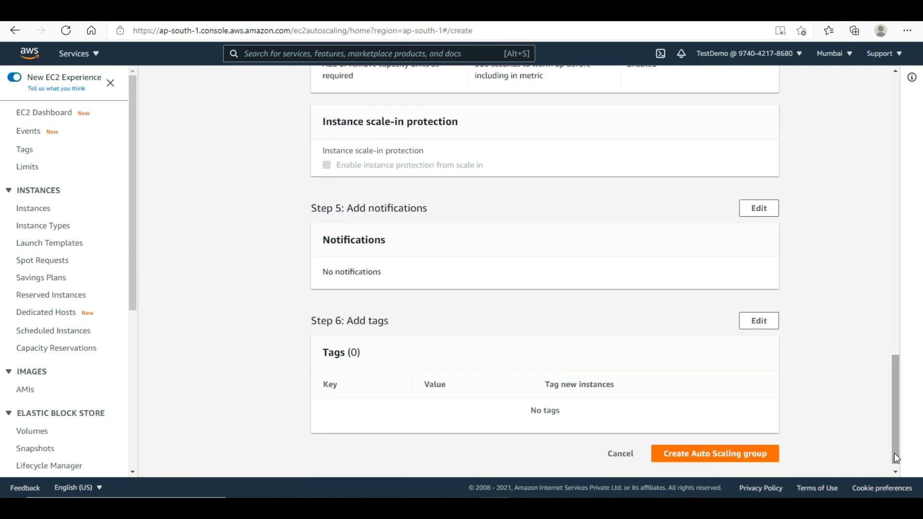
{"action": "left_click", "coordinate": [706, 455]}
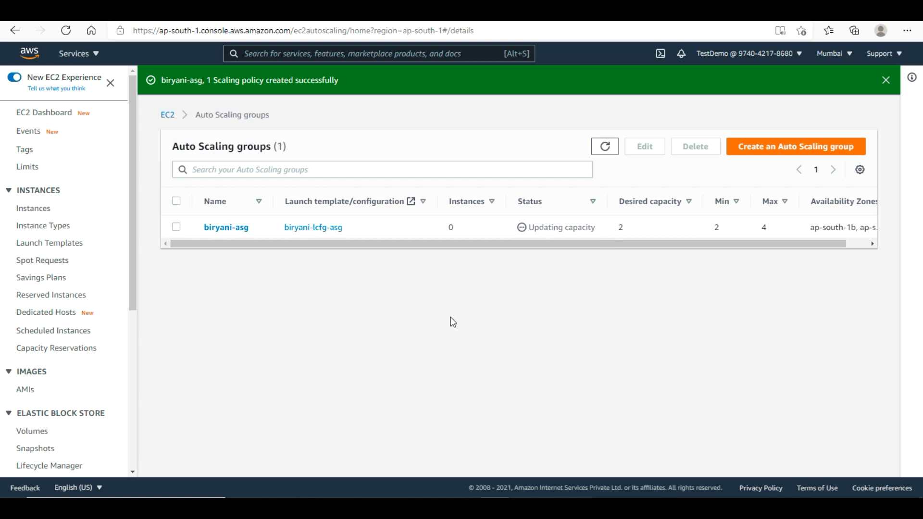
- View biryani-asg's activity history showing its two instance launches
{"action": "left_click", "coordinate": [176, 228]}
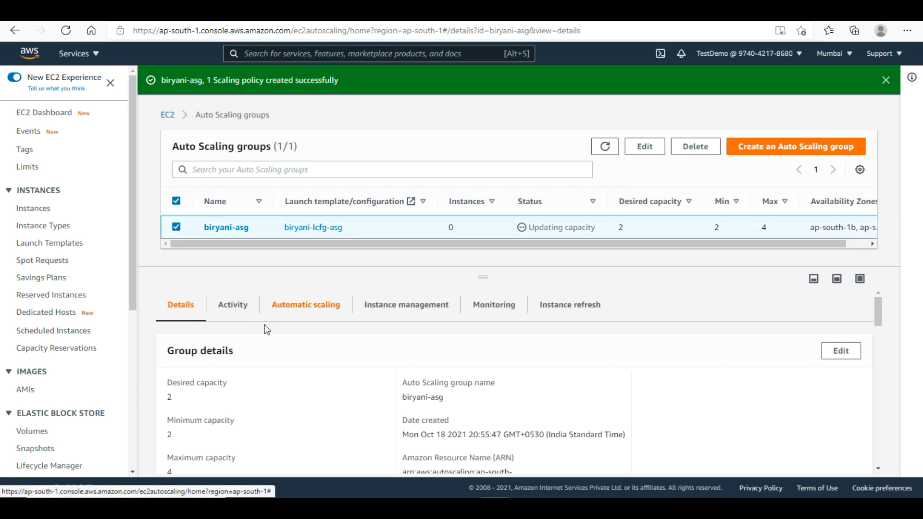
{"action": "left_click", "coordinate": [233, 305]}
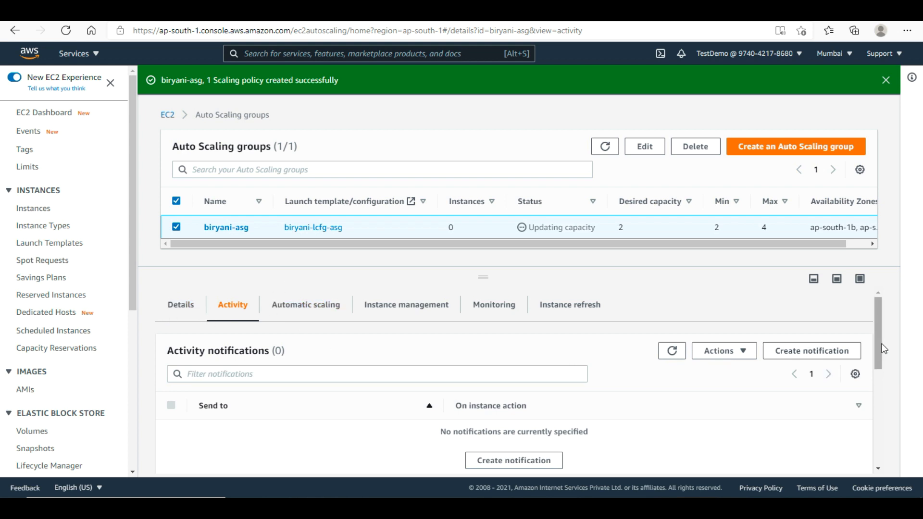
{"action": "scroll", "coordinate": [882, 428], "scroll_direction": "down", "scroll_amount": 10}
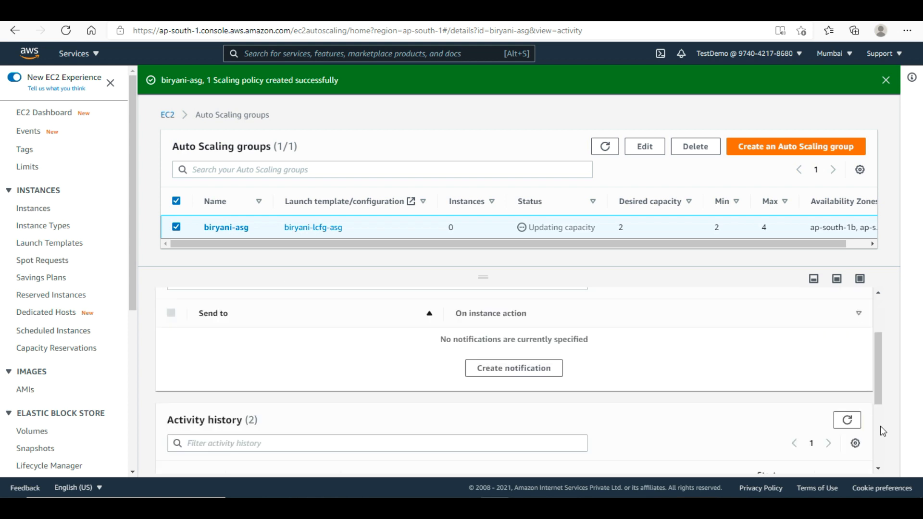
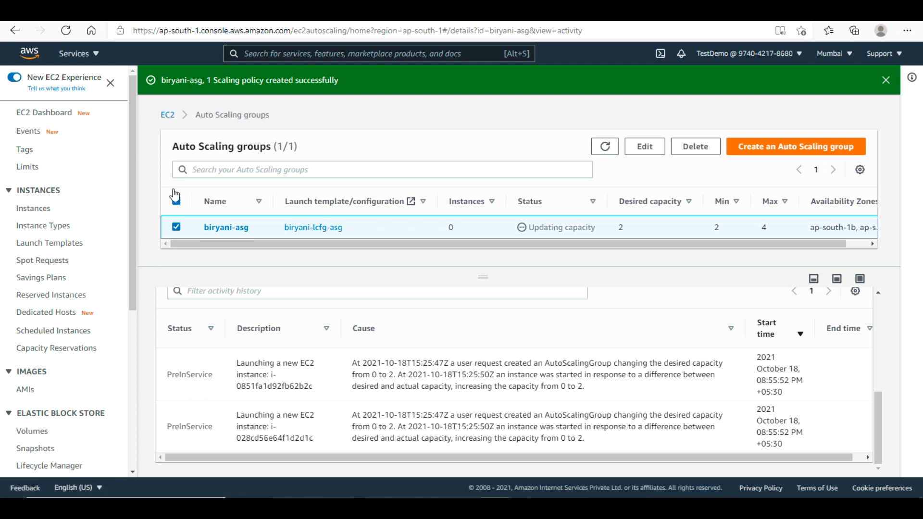
- Refresh biryani-asg to confirm 2 running instances, then go to the Load Balancers list
{"action": "left_click", "coordinate": [597, 151]}
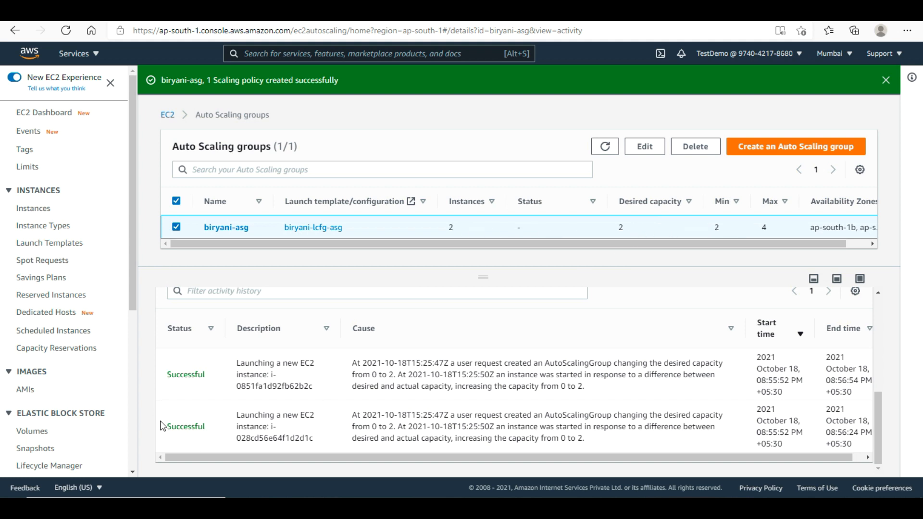
{"action": "left_click_drag", "start_coordinate": [132, 250], "coordinate": [134, 431]}
{"action": "left_click", "coordinate": [50, 366]}
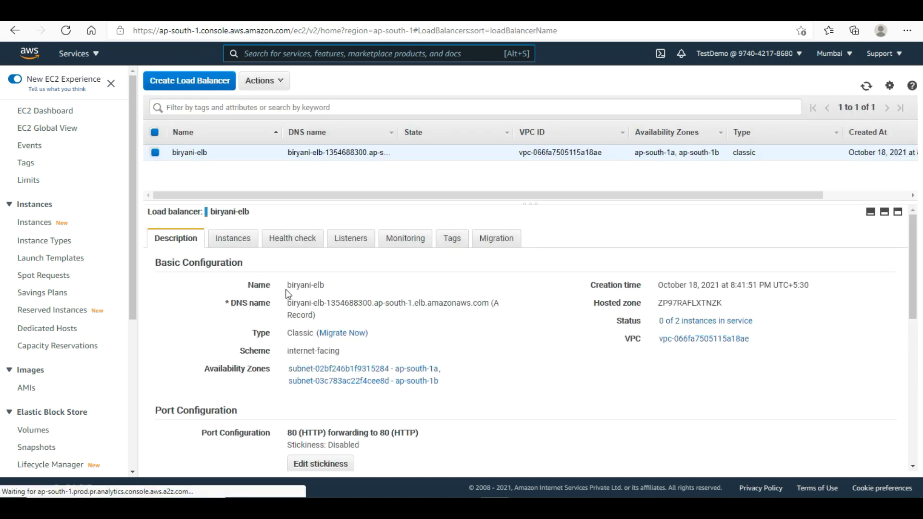
- Confirm both biryani-elb instances are InService and select its full DNS name
{"action": "left_click", "coordinate": [234, 244]}
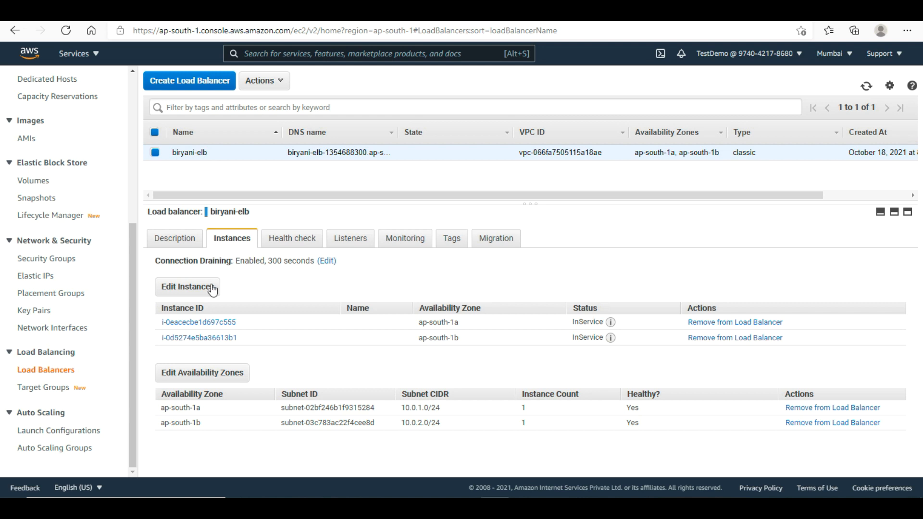
{"action": "left_click", "coordinate": [172, 247]}
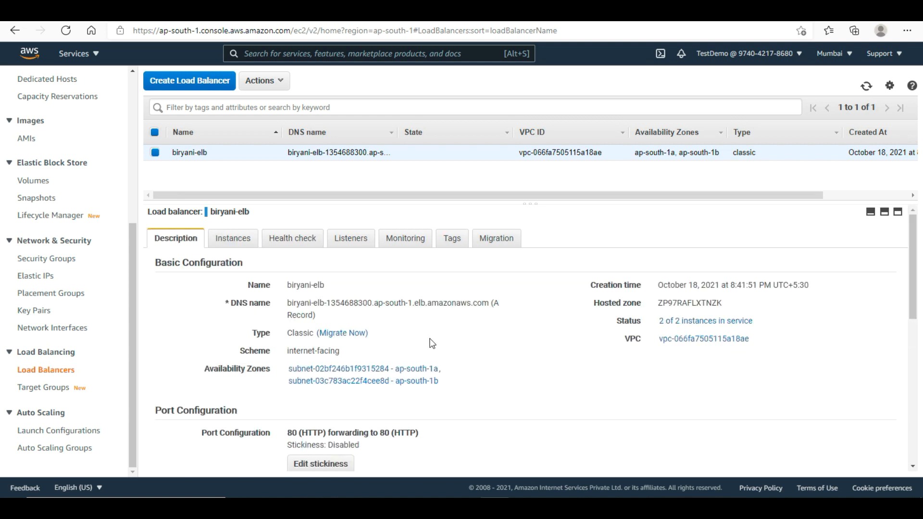
{"action": "left_click_drag", "start_coordinate": [488, 303], "coordinate": [297, 306]}
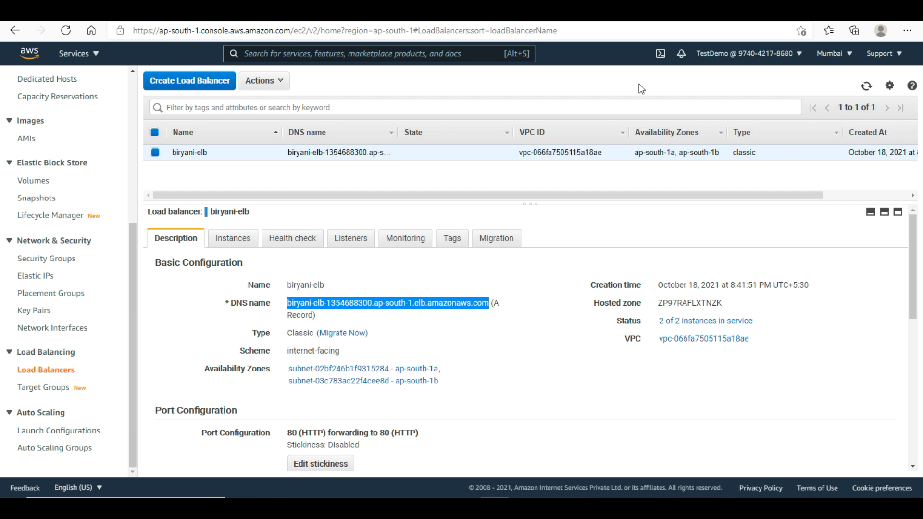
- Load the biryani-elb DNS name in a new browser tab
{"action": "key", "text": "ctrl+t"}
{"action": "type", "text": "biryani-elb-1354688300.ap-south-1.elb.amazonaws.com"}
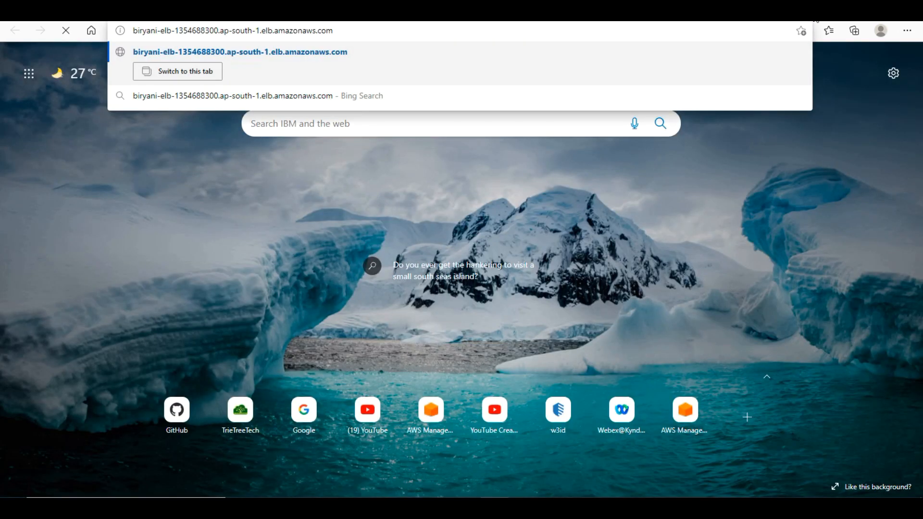
{"action": "key", "text": "Return"}
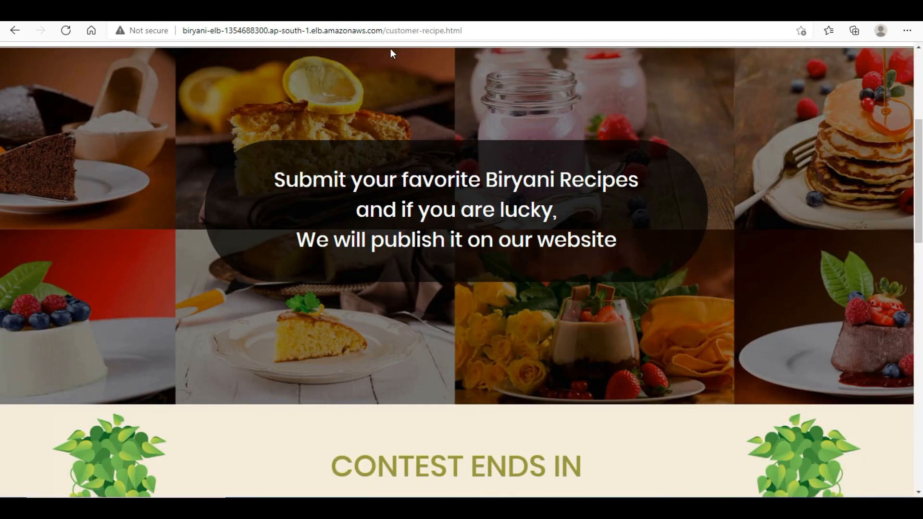
- Point out the customer-recipe.html page and scroll down to the contest submission form
{"action": "left_click_drag", "start_coordinate": [385, 30], "coordinate": [482, 29]}
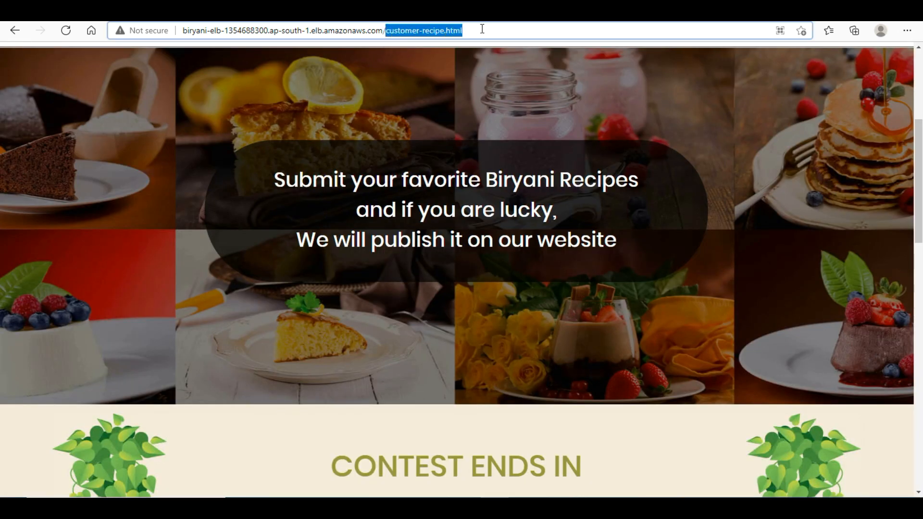
{"action": "left_click", "coordinate": [482, 29]}
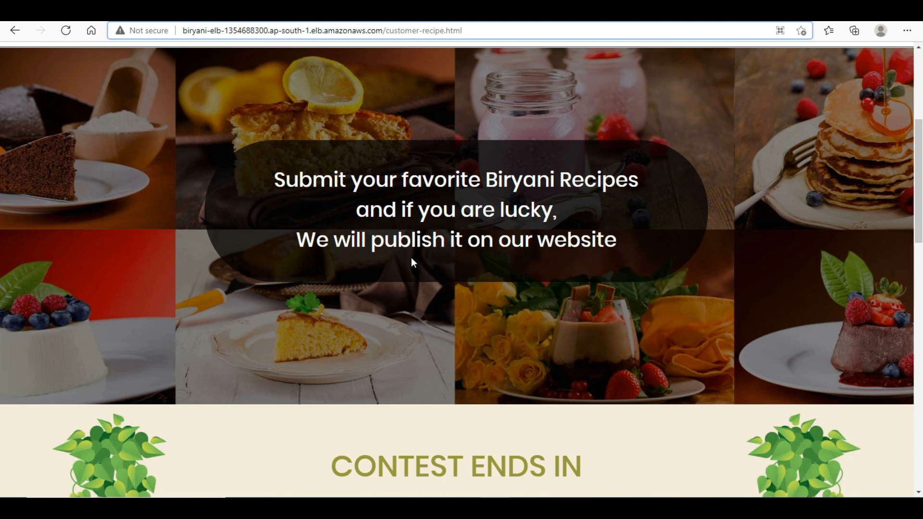
{"action": "scroll", "coordinate": [884, 206], "scroll_direction": "down", "scroll_amount": 7}
{"action": "scroll", "coordinate": [435, 289], "scroll_direction": "down", "scroll_amount": 1}
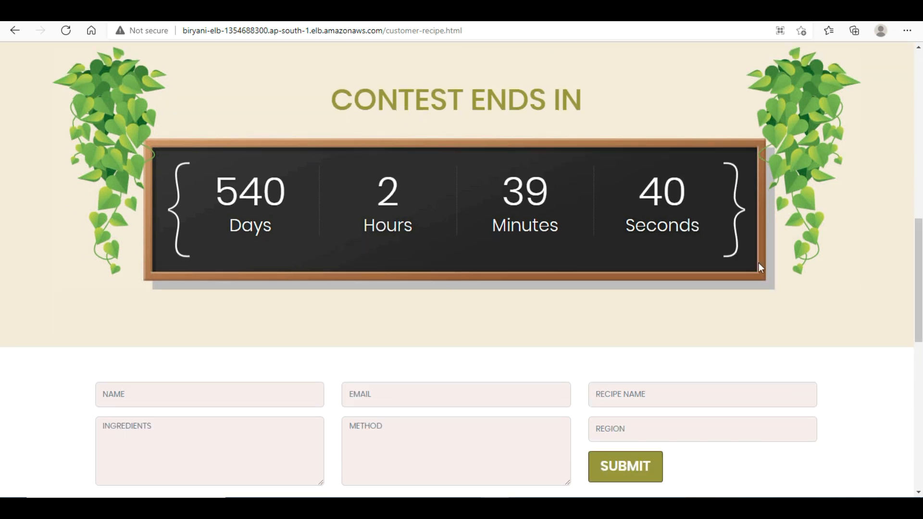
{"action": "scroll", "coordinate": [919, 298], "scroll_direction": "down", "scroll_amount": 3}
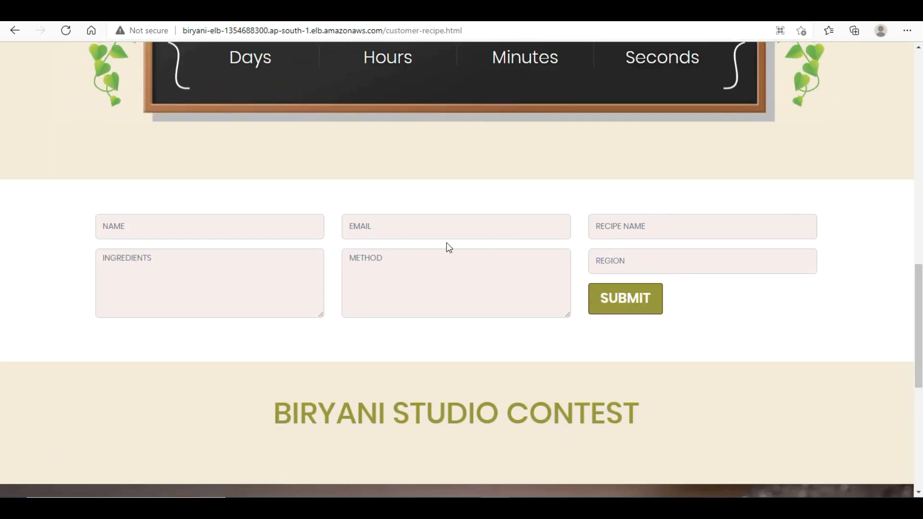
- Enter the submitter's name, their e-mail, and recipe name BiryaniDuM
{"action": "left_click", "coordinate": [207, 226]}
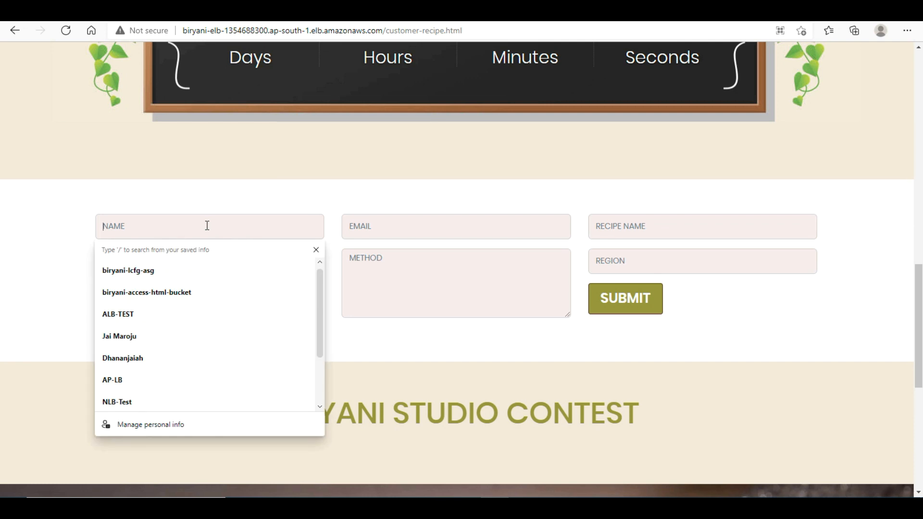
{"action": "type", "text": "Suresh"}
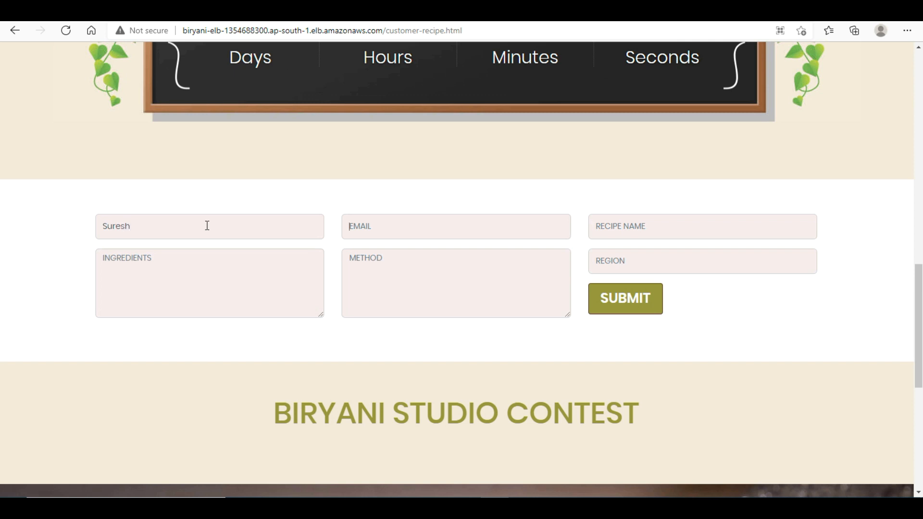
{"action": "key", "text": "Return"}
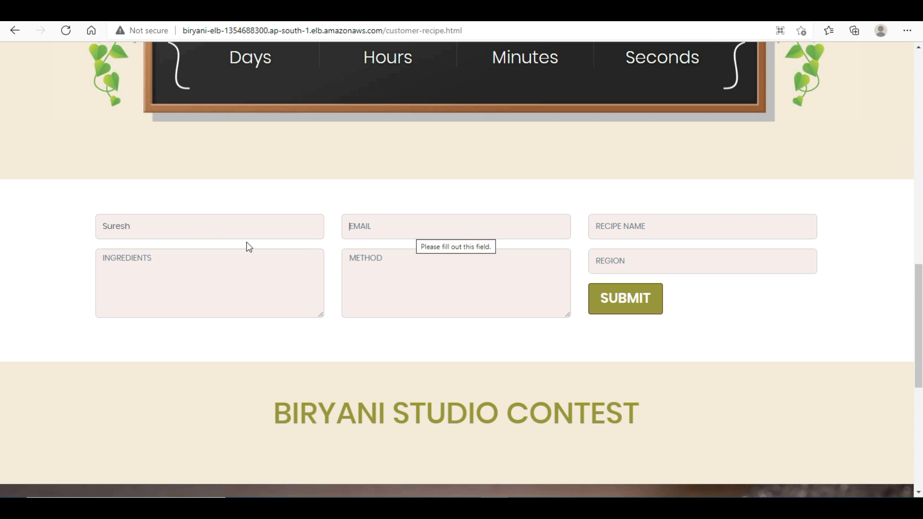
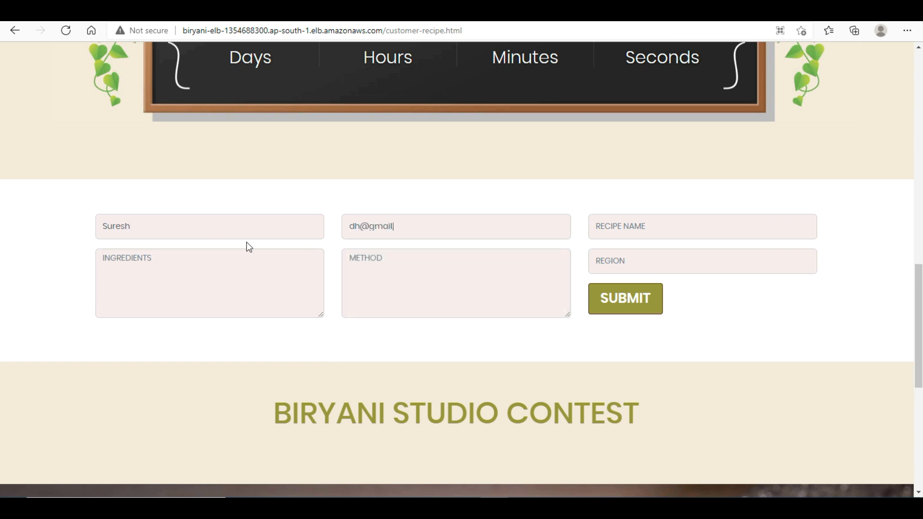
{"action": "key", "text": "Tab"}
{"action": "type", "text": "Biry"}
{"action": "type", "text": "ani"}
{"action": "type", "text": "DuM"}
- Fill in the ingredients and method, and set the region to Hyderabad
{"action": "left_click", "coordinate": [198, 283]}
{"action": "type", "text": "Ricew"}
{"action": "key", "text": "Return"}
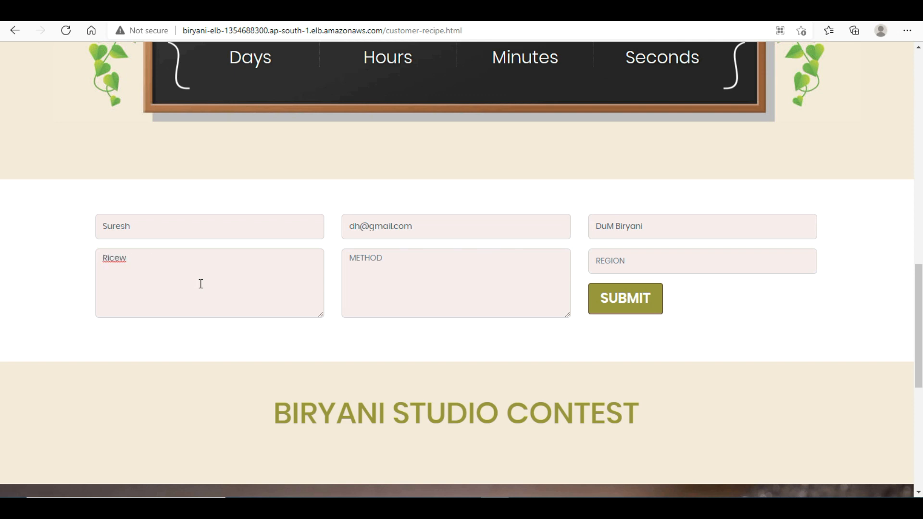
{"action": "type", "text": "Masala"}
{"action": "type", "text": "qokingMethi"}
{"action": "key", "text": "BackSpace"}
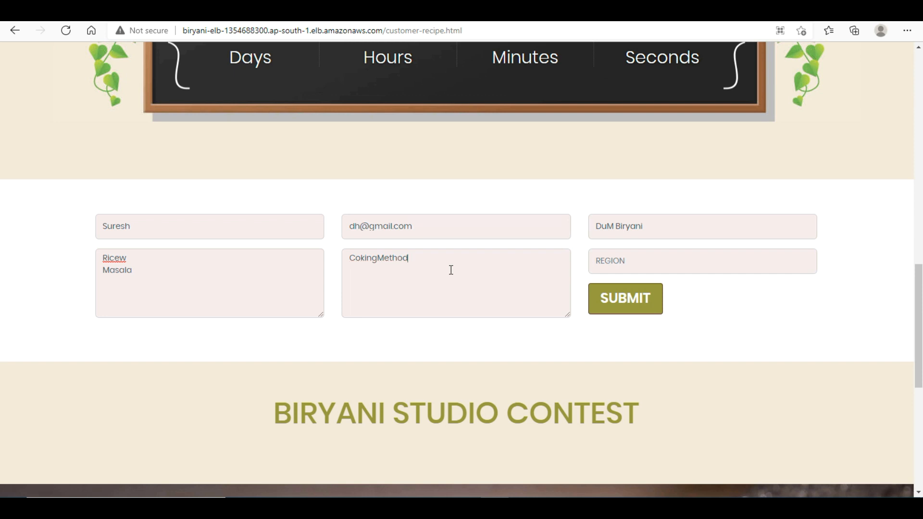
{"action": "left_click", "coordinate": [617, 308]}
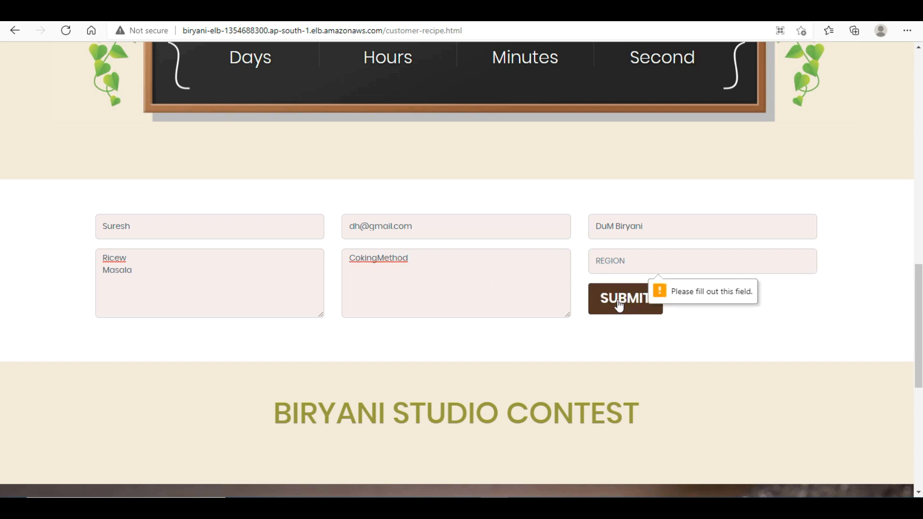
{"action": "type", "text": "Hyderabd"}
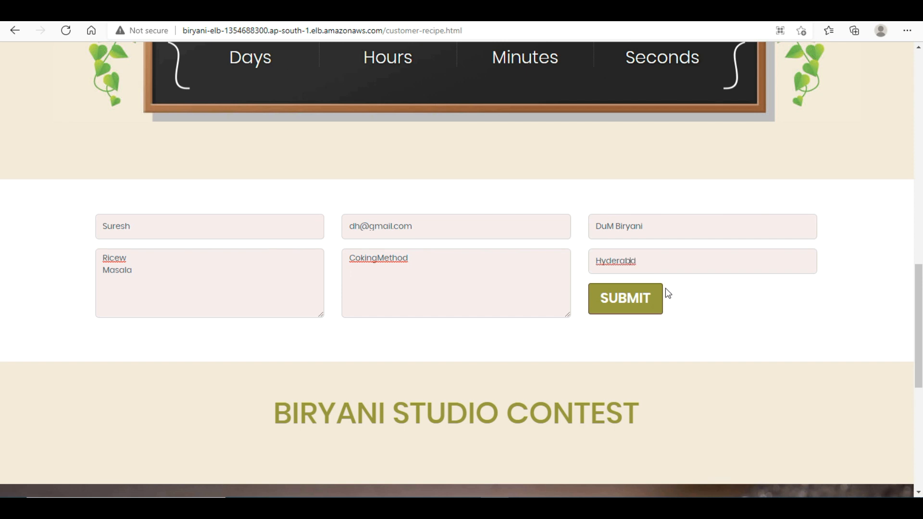
{"action": "key", "text": "Left"}
{"action": "type", "text": "a"}
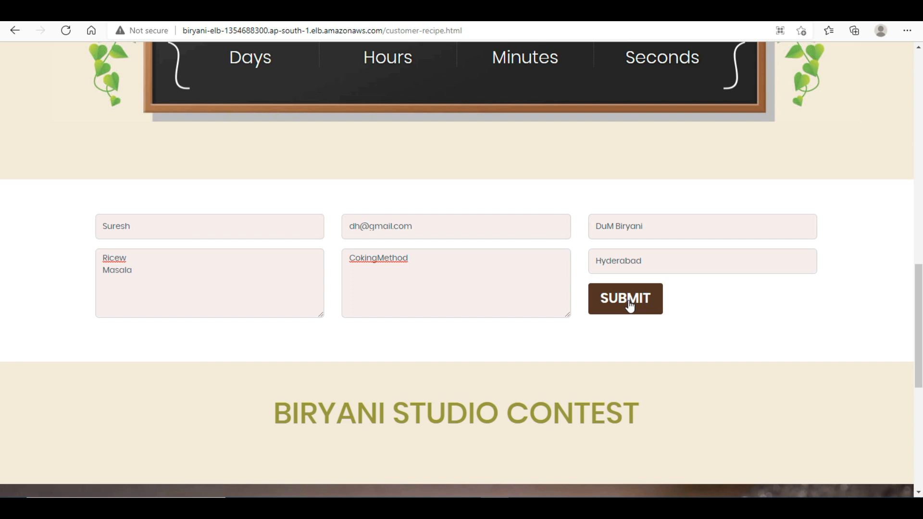
- Submit the recipe and scroll down to see the DuM Biryani contest entry
{"action": "mouse_move", "coordinate": [920, 297]}
{"action": "left_mouse_down"}
{"action": "mouse_move", "coordinate": [921, 377]}
{"action": "mouse_move", "coordinate": [922, 293]}
{"action": "left_mouse_up"}
{"action": "scroll", "coordinate": [640, 276], "scroll_direction": "up", "scroll_amount": 1}
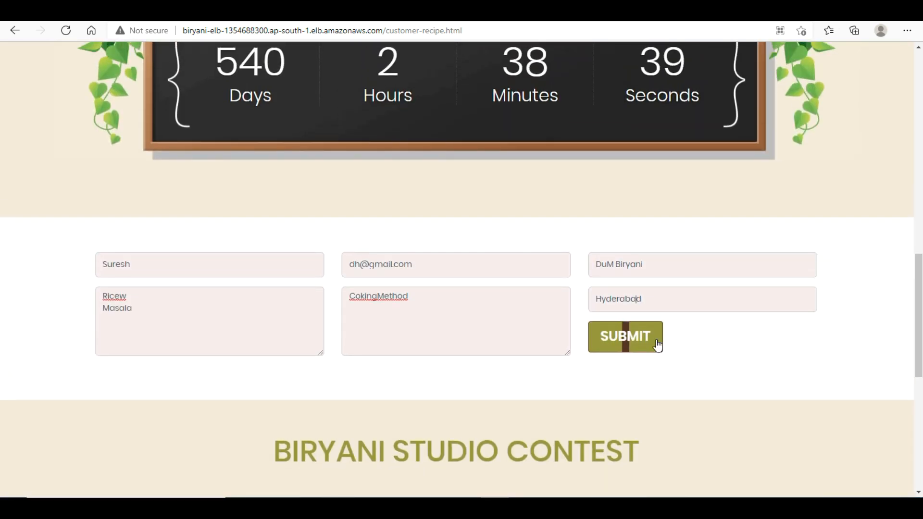
{"action": "left_click", "coordinate": [633, 339]}
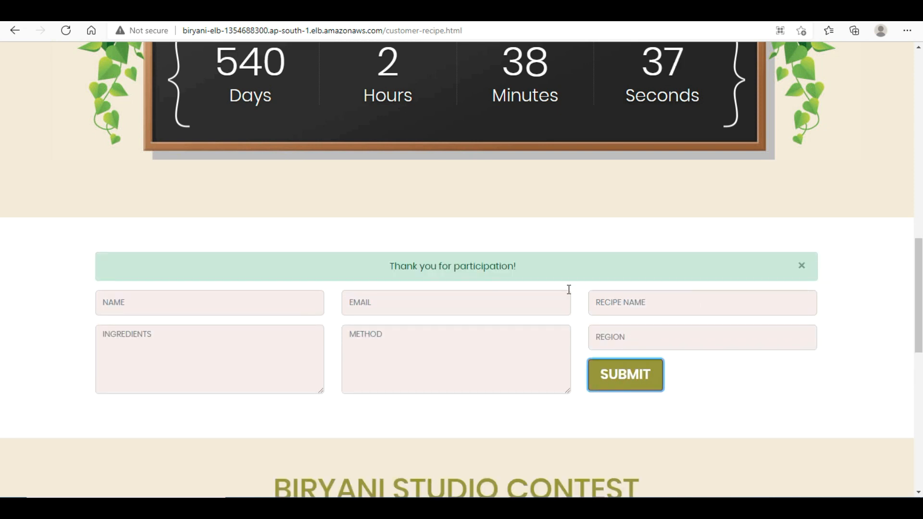
{"action": "left_click_drag", "start_coordinate": [920, 272], "coordinate": [921, 322]}
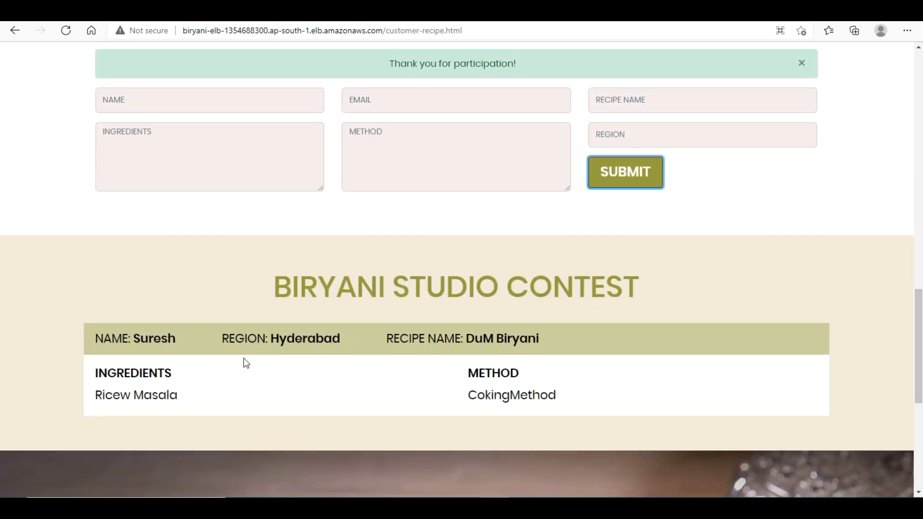
{"action": "scroll", "coordinate": [221, 352], "scroll_direction": "down", "scroll_amount": 1}
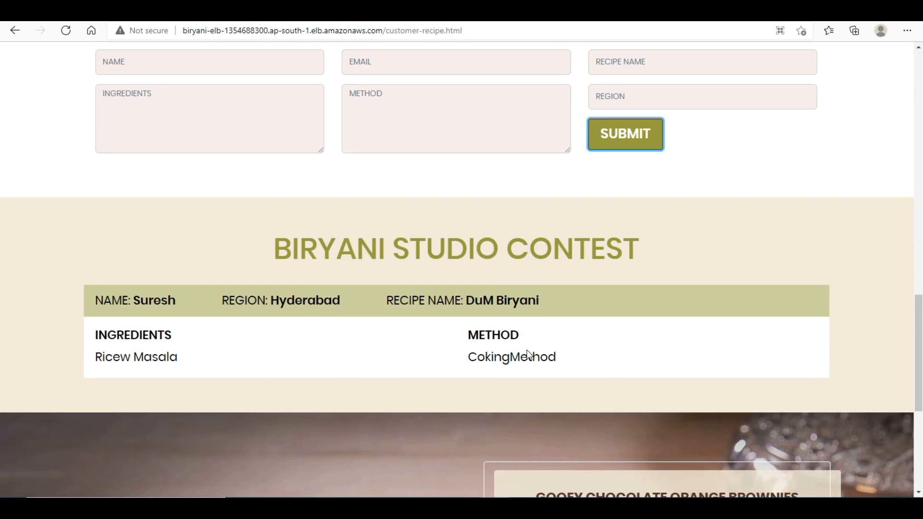
{"action": "left_click_drag", "start_coordinate": [921, 336], "coordinate": [920, 302]}
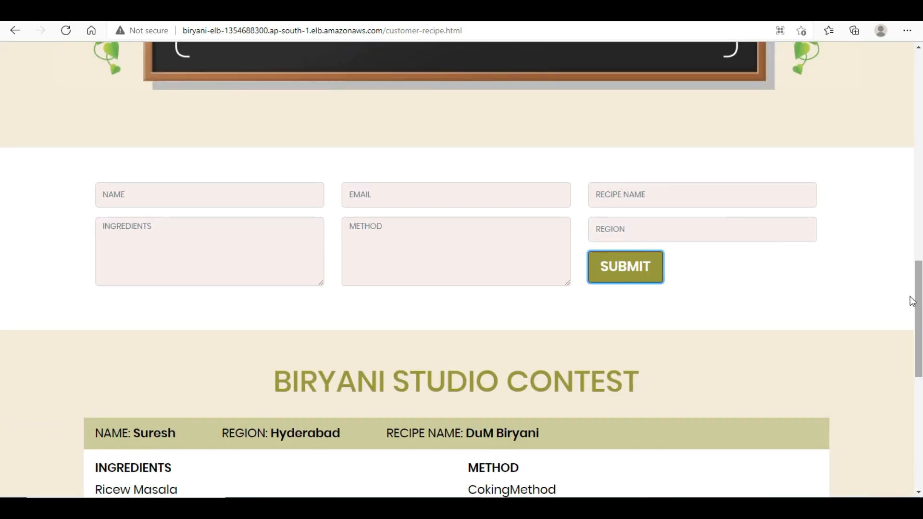
- Start a second entry with the submitter's name, their e-mail, and recipe name Biryani With Spice
{"action": "left_click", "coordinate": [275, 194]}
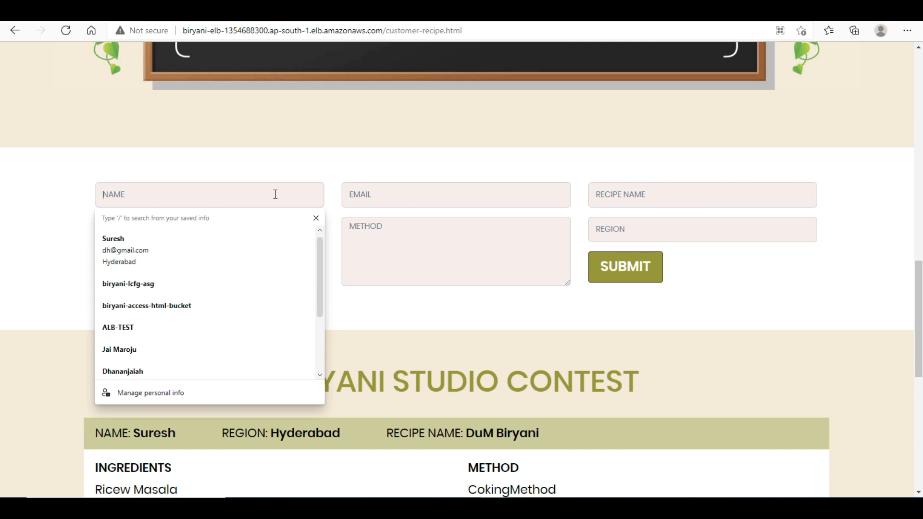
{"action": "type", "text": "Ramesh"}
{"action": "left_click", "coordinate": [385, 206]}
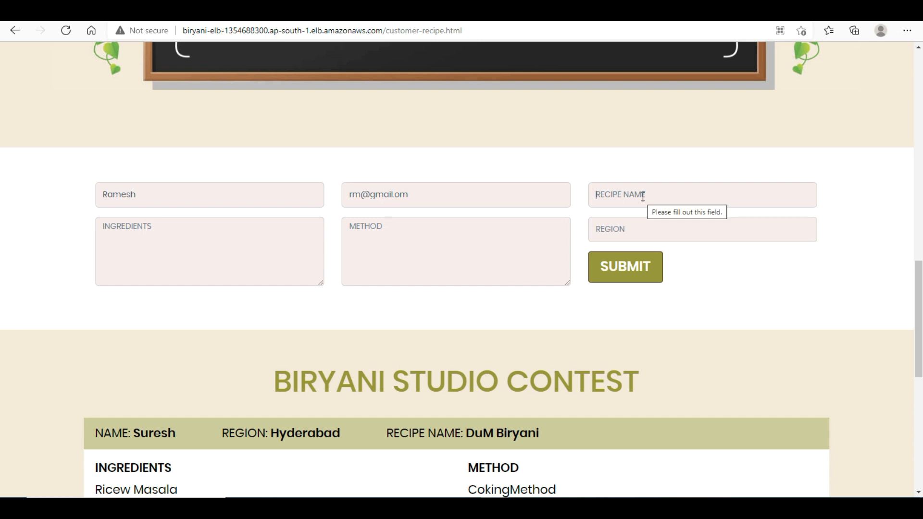
{"action": "left_click", "coordinate": [642, 197]}
{"action": "type", "text": "Bira"}
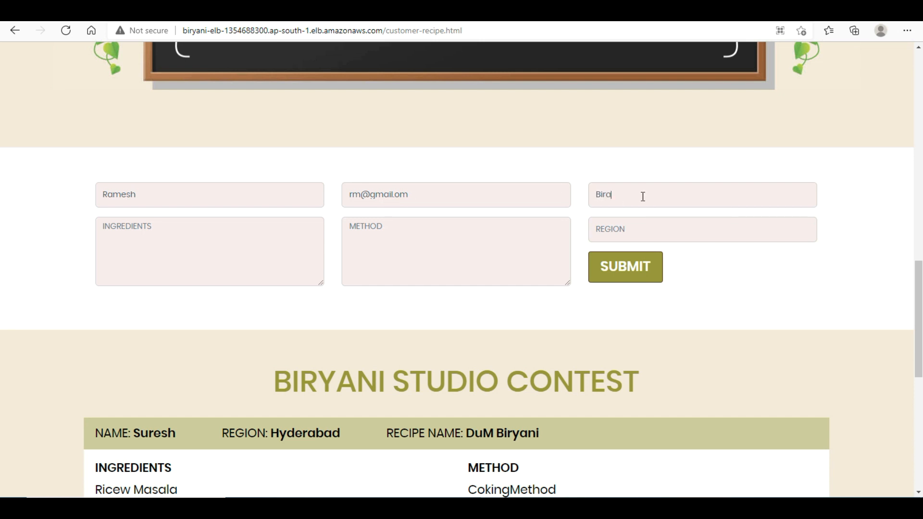
{"action": "key", "text": "BackSpace"}
{"action": "type", "text": "yani With Spicesadsafafaf"}
- Fill the ingredients and method boxes with several lines of placeholder text
{"action": "key", "text": "Return"}
{"action": "type", "text": "afasf"}
{"action": "key", "text": "Return"}
{"action": "type", "text": "afsaf"}
{"action": "key", "text": "Return"}
{"action": "type", "text": "asfsa"}
{"action": "key", "text": "Return"}
{"action": "type", "text": "fa"}
{"action": "key", "text": "Return"}
{"action": "type", "text": "fdsa"}
{"action": "key", "text": "Return"}
{"action": "type", "text": "d"}
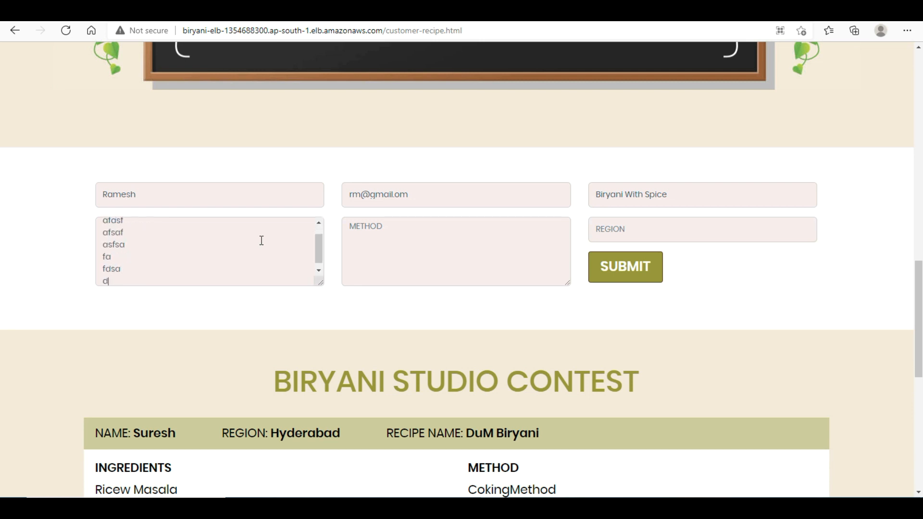
{"action": "type", "text": "sad d dsa d sad sadad as d sadsadsad"}
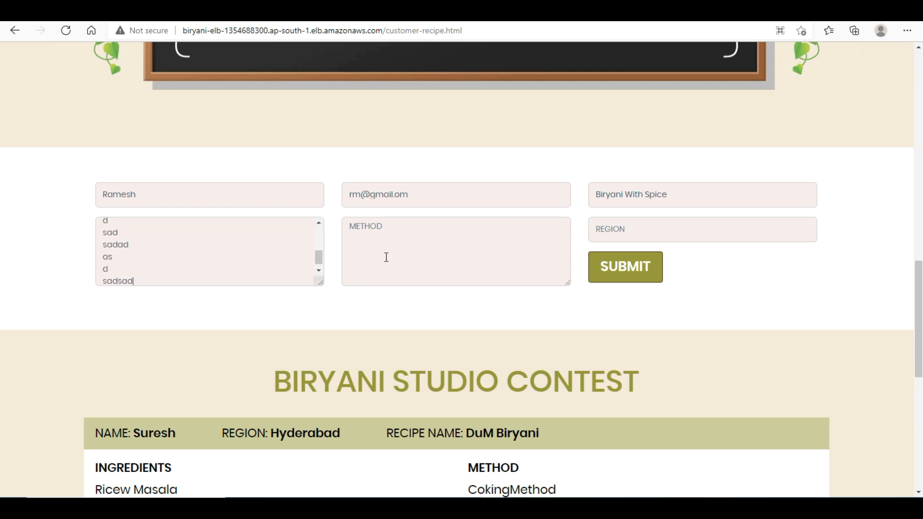
{"action": "key", "text": "Return"}
{"action": "type", "text": "a"}
{"action": "left_click", "coordinate": [372, 229]}
{"action": "type", "text": "asd"}
{"action": "key", "text": "Return"}
{"action": "type", "text": "ad"}
{"action": "key", "text": "Return"}
{"action": "type", "text": "ad"}
{"action": "key", "text": "Return"}
{"action": "type", "text": "sad sad   asd sa"}
{"action": "key", "text": "Return"}
{"action": "type", "text": "d ad ad sad sa ad adadsdsadsad d ad sa"}
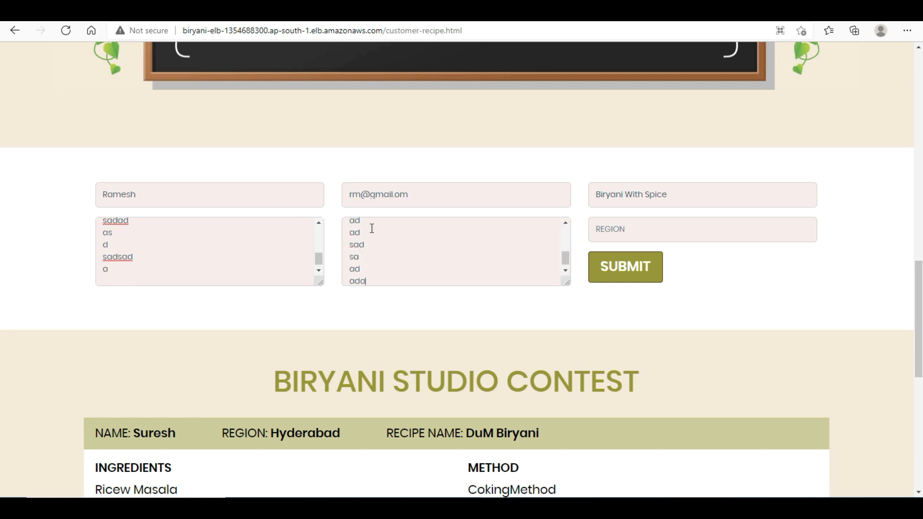
{"action": "type", "text": "dsa"}
- Set the region to Secbad, submit, and check Biryani With Spice is listed
{"action": "left_click", "coordinate": [684, 229]}
{"action": "type", "text": "Des"}
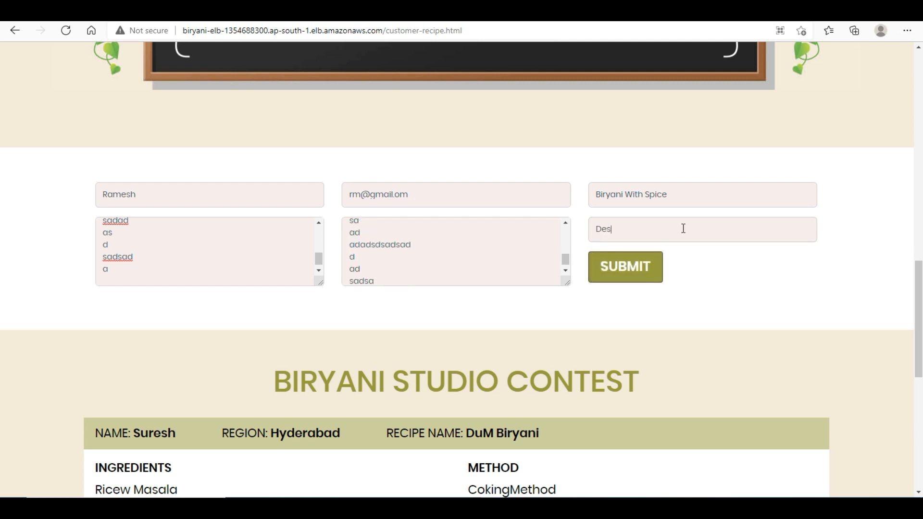
{"action": "type", "text": "bad"}
{"action": "left_click_drag", "start_coordinate": [602, 229], "coordinate": [583, 235]}
{"action": "left_click", "coordinate": [632, 280]}
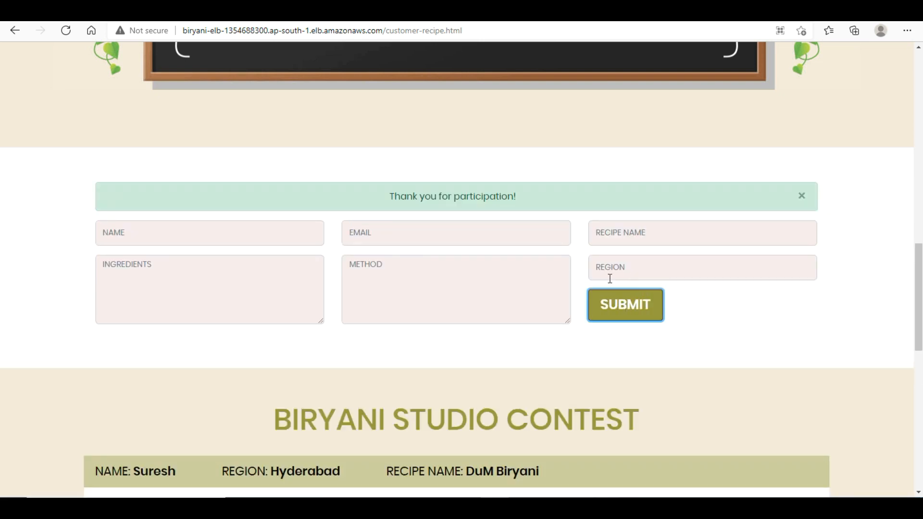
{"action": "scroll", "coordinate": [463, 226], "scroll_direction": "down", "scroll_amount": 3}
{"action": "scroll", "coordinate": [457, 269], "scroll_direction": "down", "scroll_amount": 3}
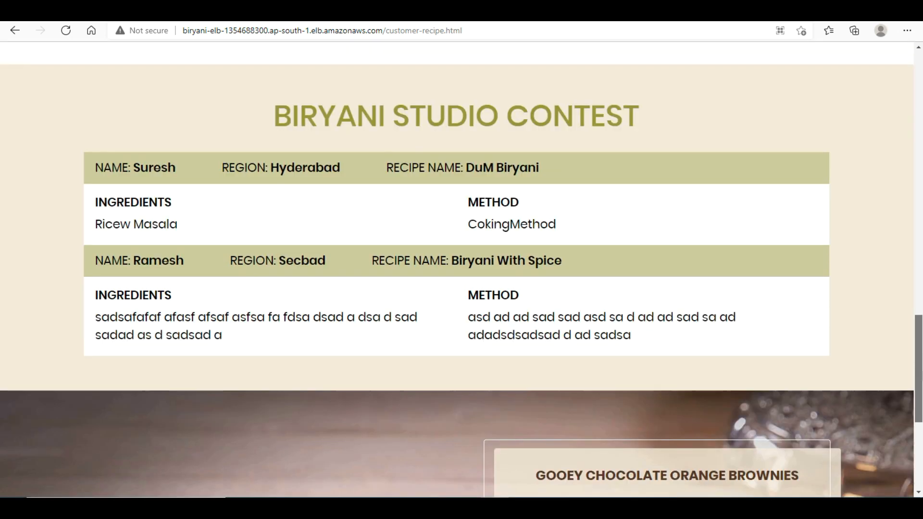
{"action": "scroll", "coordinate": [676, 381], "scroll_direction": "up", "scroll_amount": 1}
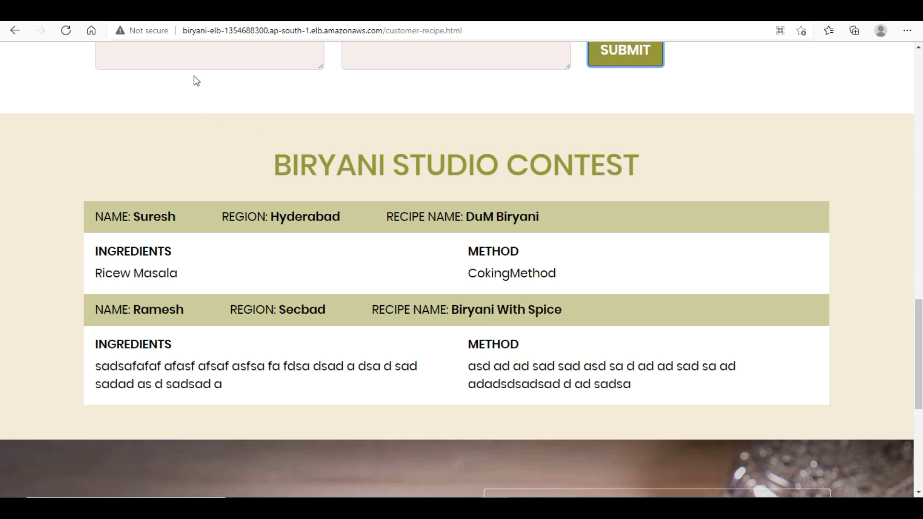
{"action": "left_click", "coordinate": [187, 11]}
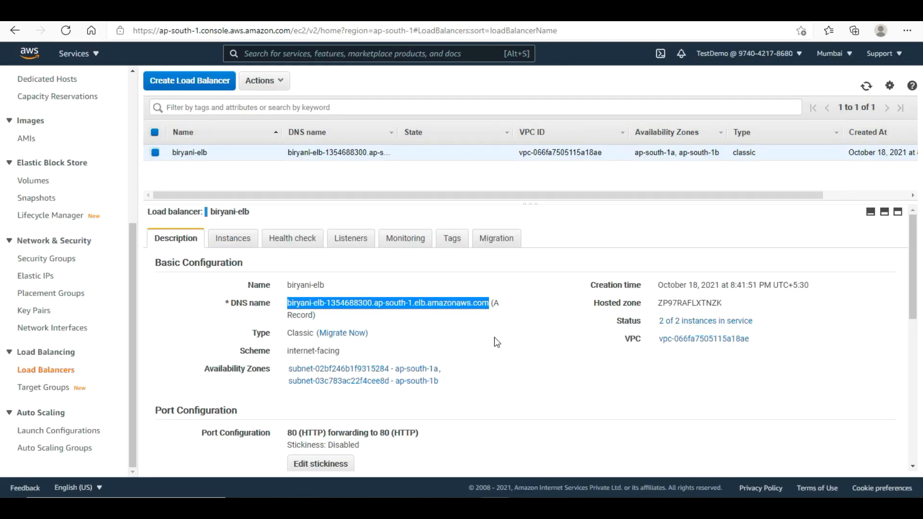
- Check biryani-elb's two InService instances and its HTTP:80/health.html health check settings
{"action": "left_click", "coordinate": [375, 174]}
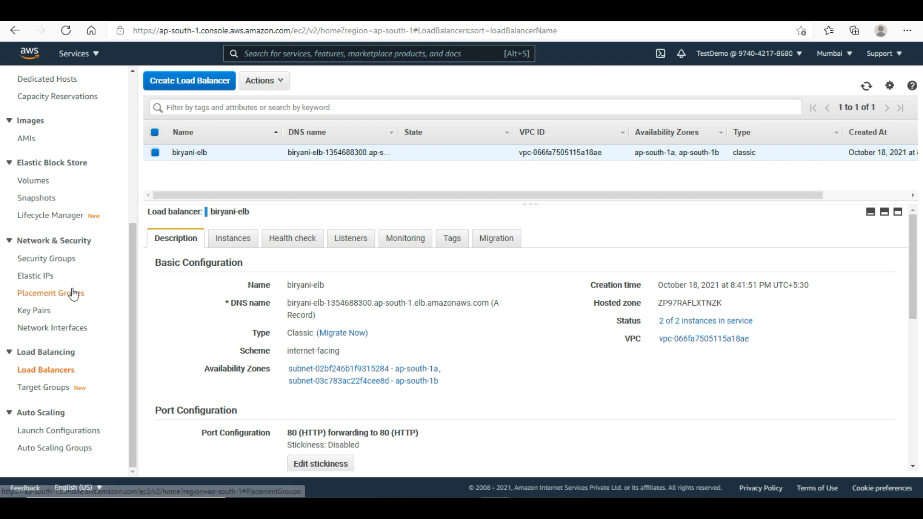
{"action": "left_click", "coordinate": [227, 246]}
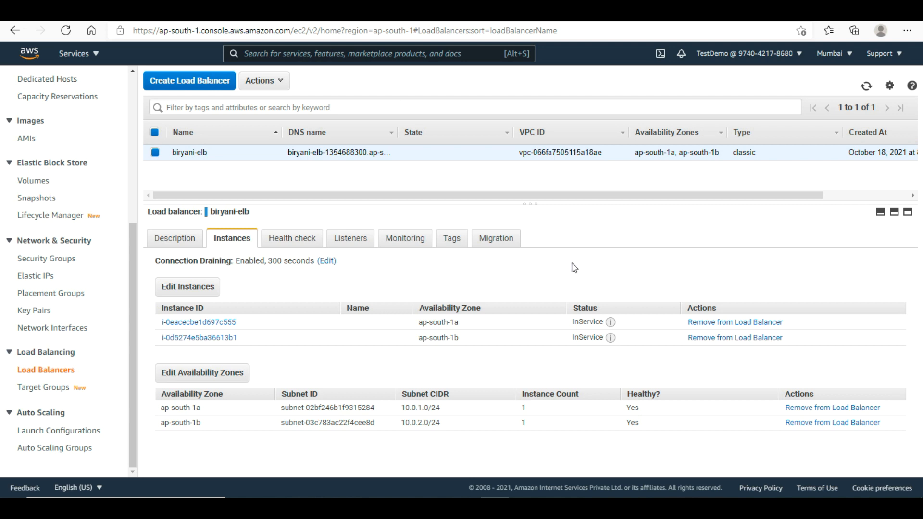
{"action": "left_click", "coordinate": [294, 248]}
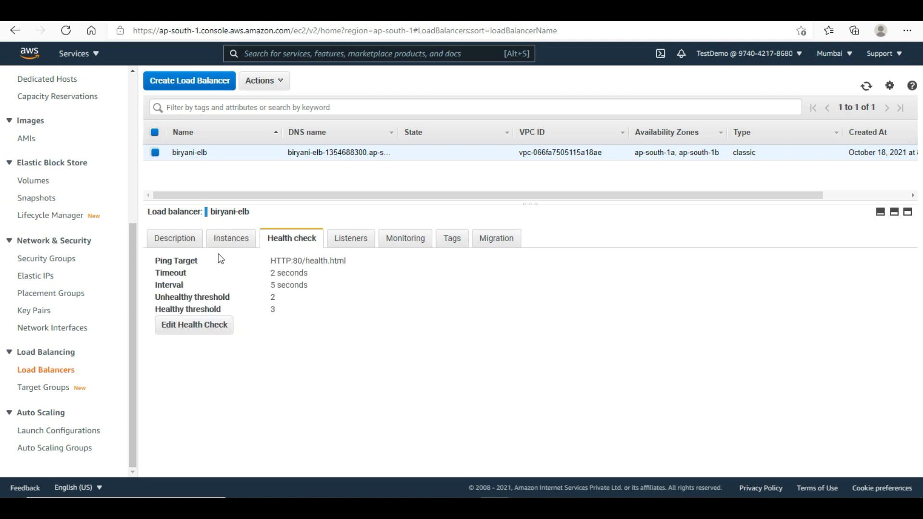
- Point out the health check ping target, then clear the WSL terminal screen
{"action": "left_click_drag", "start_coordinate": [307, 262], "coordinate": [351, 265]}
{"action": "left_click", "coordinate": [310, 281]}
{"action": "mouse_move", "coordinate": [438, 505]}
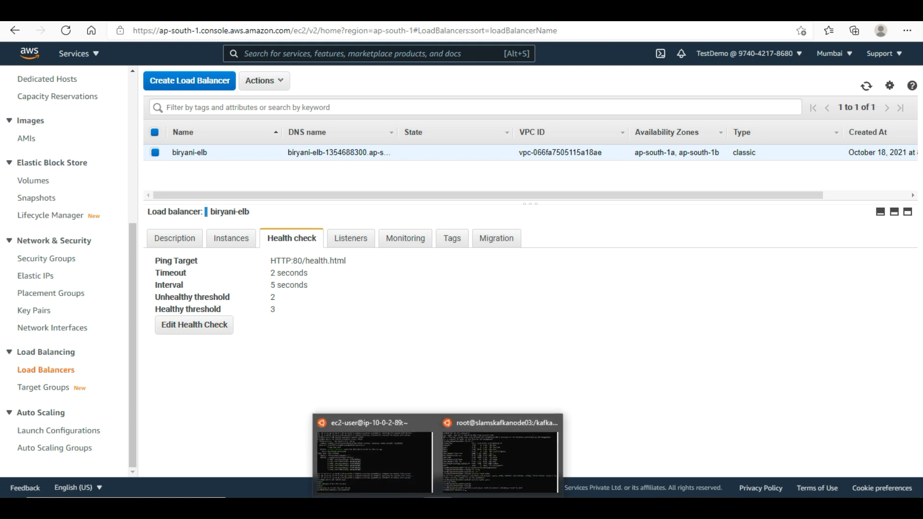
{"action": "left_click", "coordinate": [419, 475]}
{"action": "key", "text": "Return"}
{"action": "key", "text": "Return"}
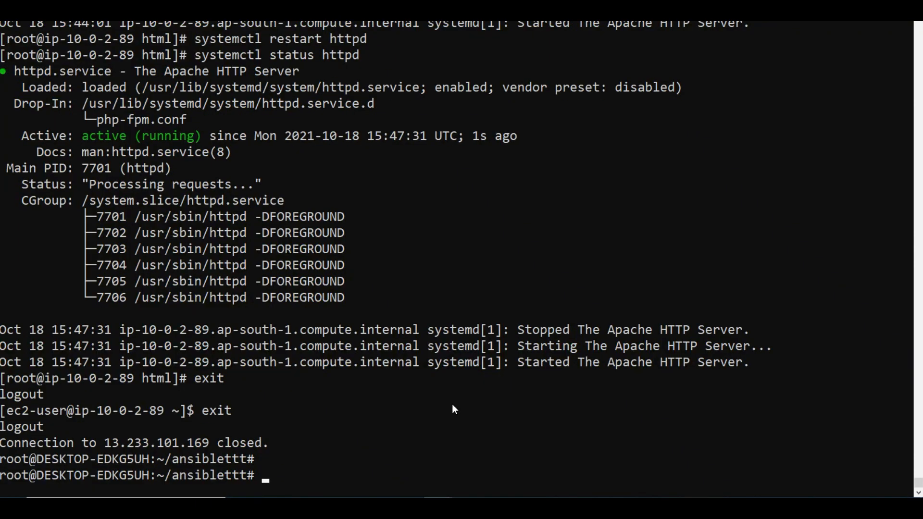
{"action": "type", "text": "clear"}
{"action": "key", "text": "Return"}
{"action": "key", "text": "Return"}
{"action": "key", "text": "Return"}
{"action": "key", "text": "Return"}
{"action": "key", "text": "Return"}
{"action": "key", "text": "Return"}
{"action": "key", "text": "Return"}
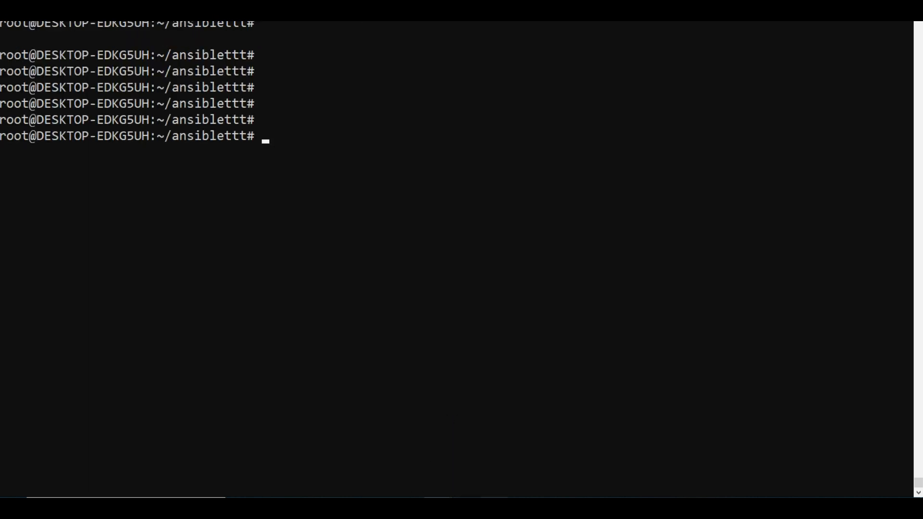
- Open the AWS console home page in a new browser tab
{"action": "left_click", "coordinate": [494, 507]}
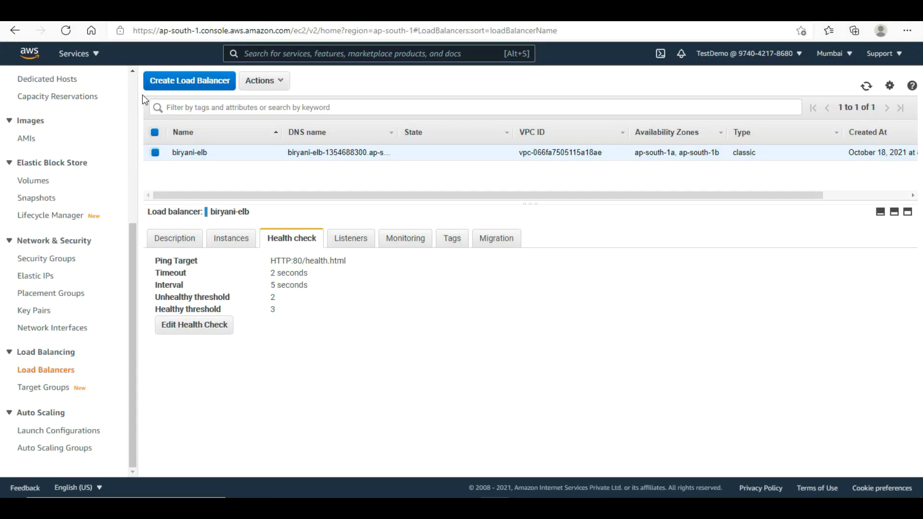
{"action": "right_click", "coordinate": [30, 57]}
{"action": "key", "text": "Escape"}
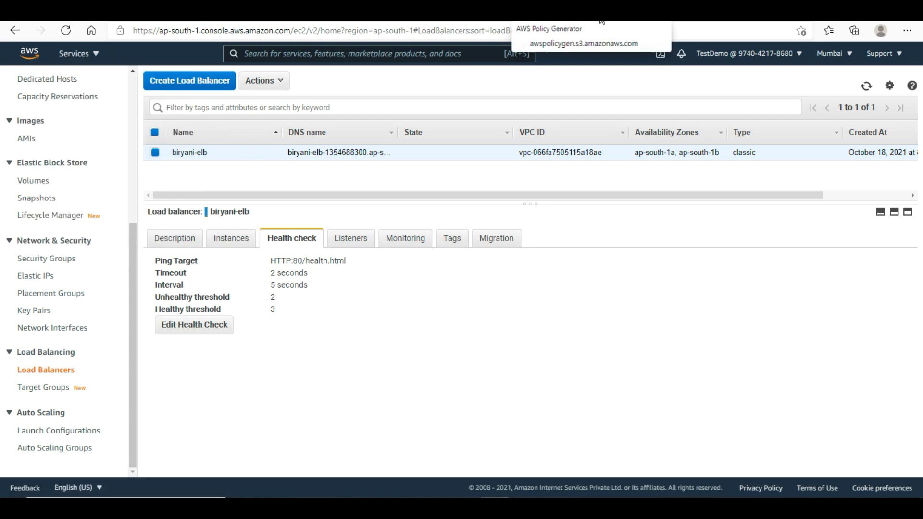
{"action": "left_click", "coordinate": [367, 12]}
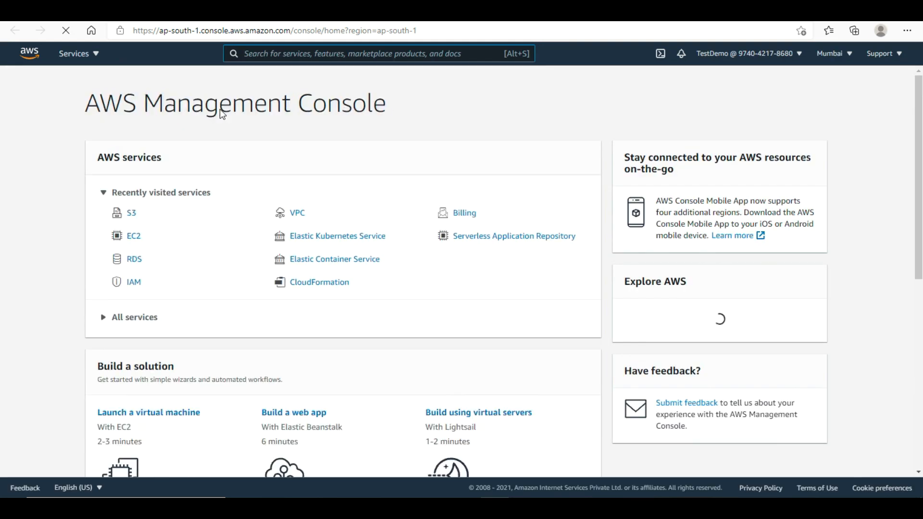
- Copy the SSH command for instance i-0eacecbe1d697c555 and run it in the terminal
{"action": "left_click", "coordinate": [130, 237]}
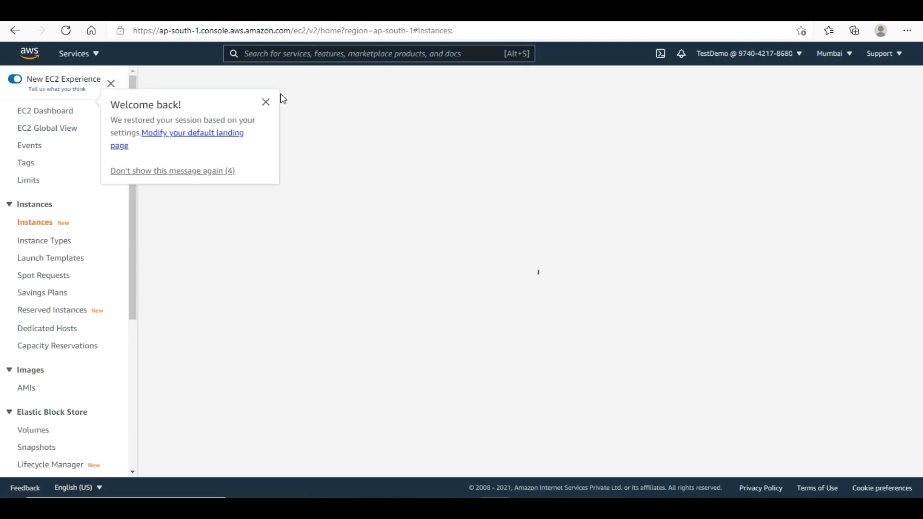
{"action": "left_click", "coordinate": [266, 102]}
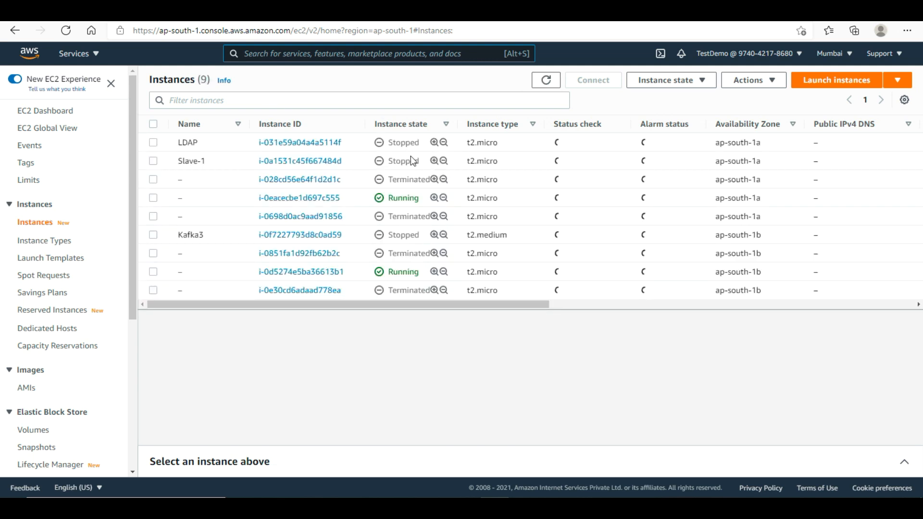
{"action": "left_click", "coordinate": [505, 198]}
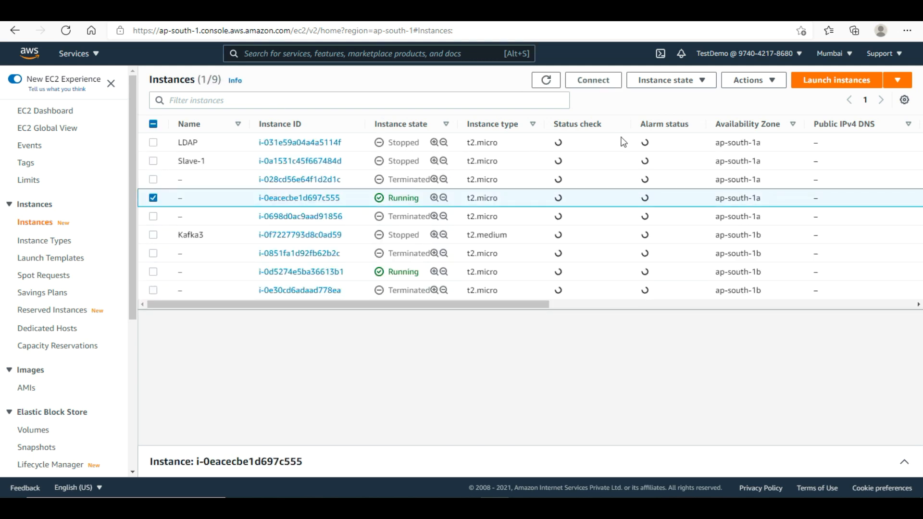
{"action": "left_click", "coordinate": [703, 81]}
{"action": "left_click", "coordinate": [602, 80]}
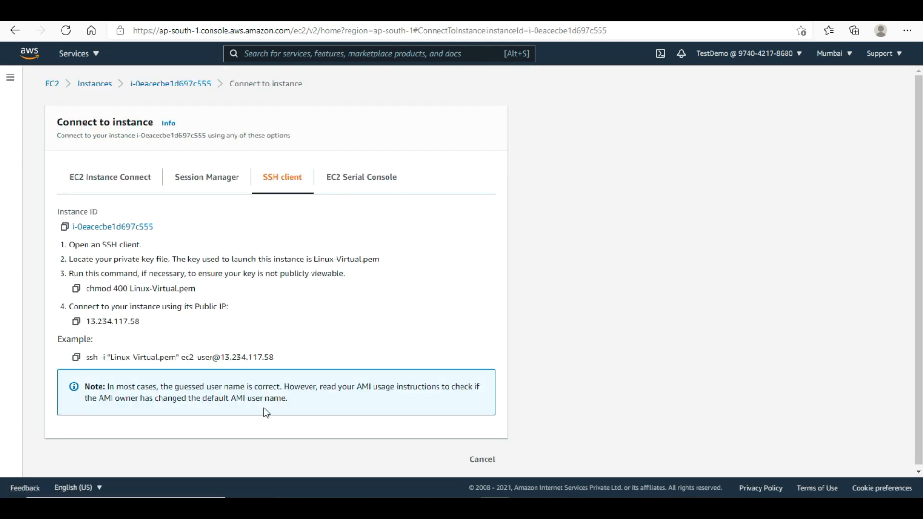
{"action": "left_click", "coordinate": [76, 358]}
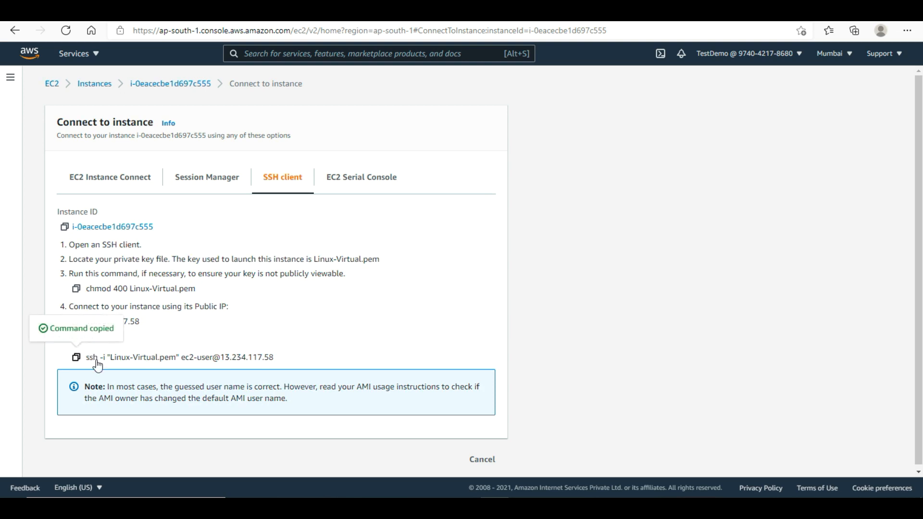
{"action": "left_click", "coordinate": [423, 449]}
{"action": "right_click", "coordinate": [486, 321]}
{"action": "key", "text": "Return"}
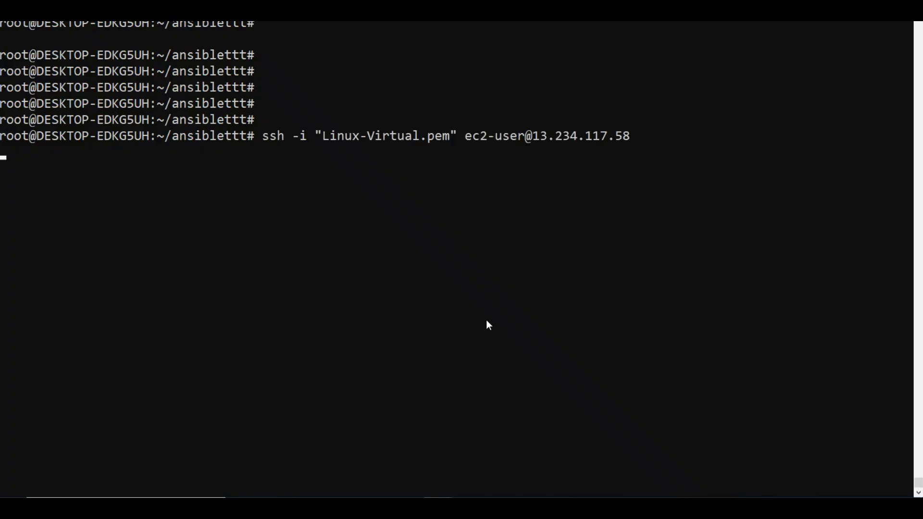
- As root, go to /var/www/html and inspect health.html in vi
{"action": "type", "text": "sudo su -"}
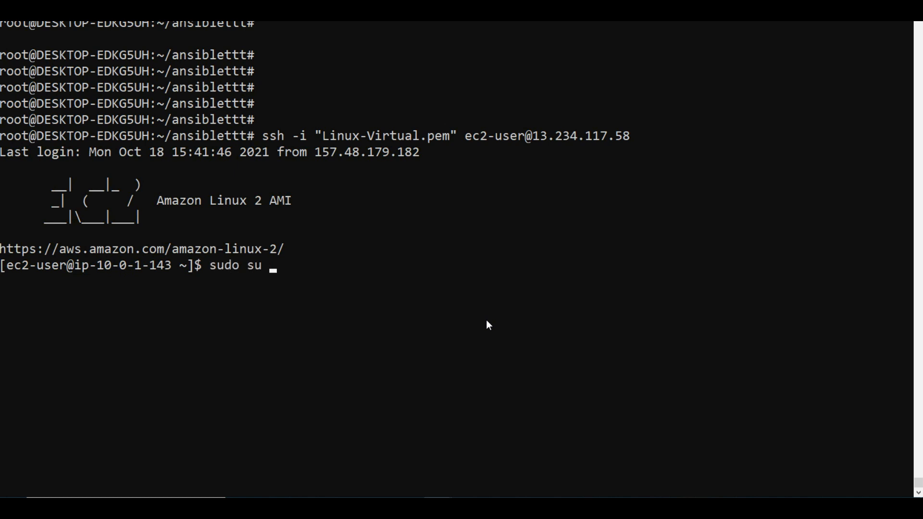
{"action": "key", "text": "Return"}
{"action": "type", "text": "cd /var/www/"}
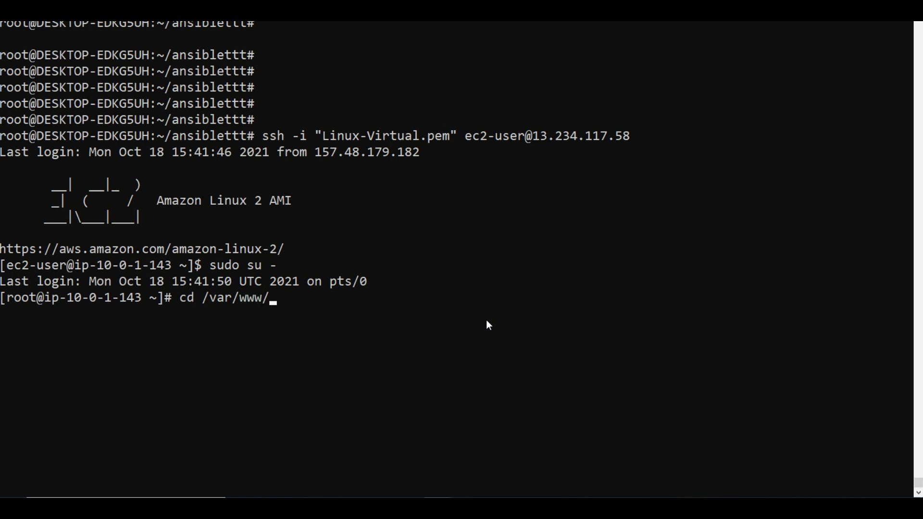
{"action": "type", "text": "html/"}
{"action": "key", "text": "Return"}
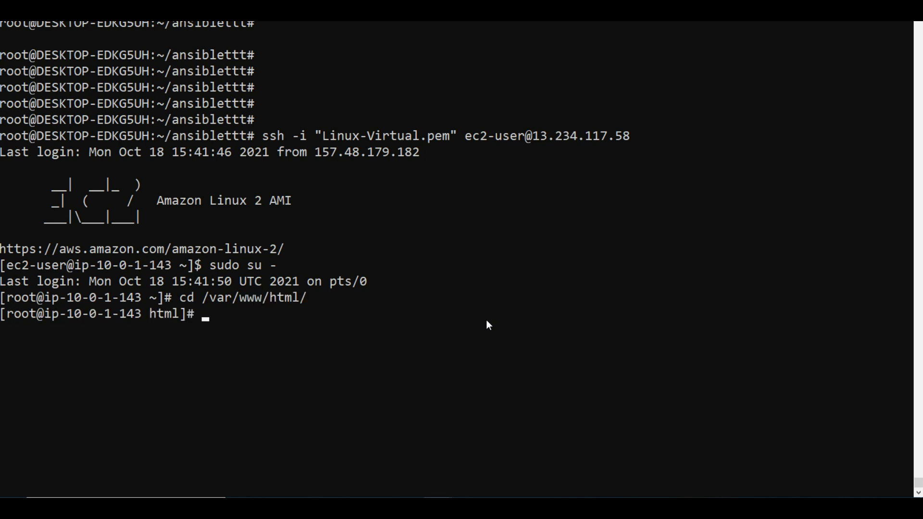
{"action": "type", "text": "vi health.html"}
{"action": "key", "text": "Return"}
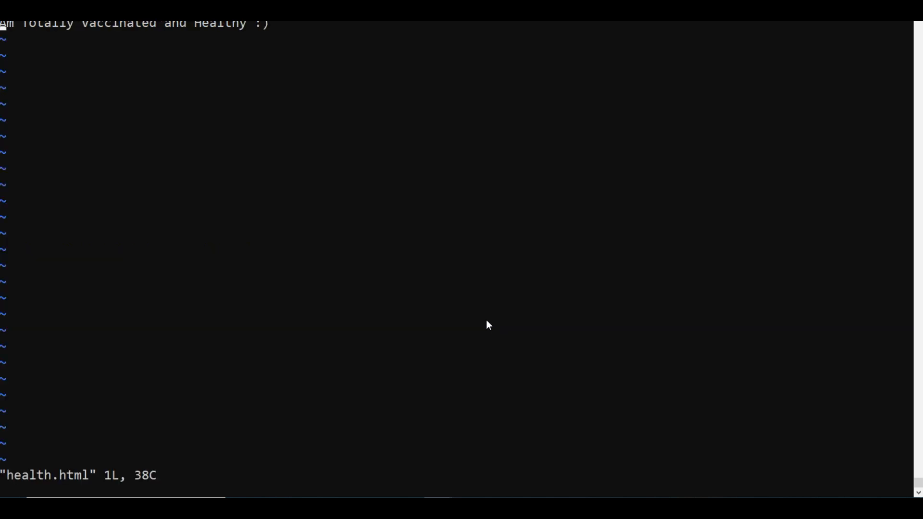
{"action": "type", "text": ":q"}
{"action": "key", "text": "Return"}
- Delete health.html with rm -rf and exit the SSH session
{"action": "type", "text": "rm "}
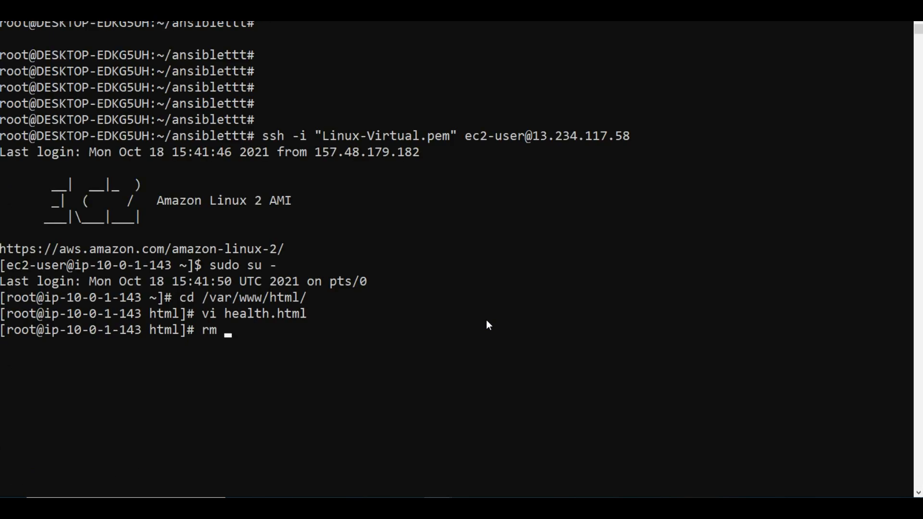
{"action": "type", "text": "-rf hea"}
{"action": "key", "text": "Tab"}
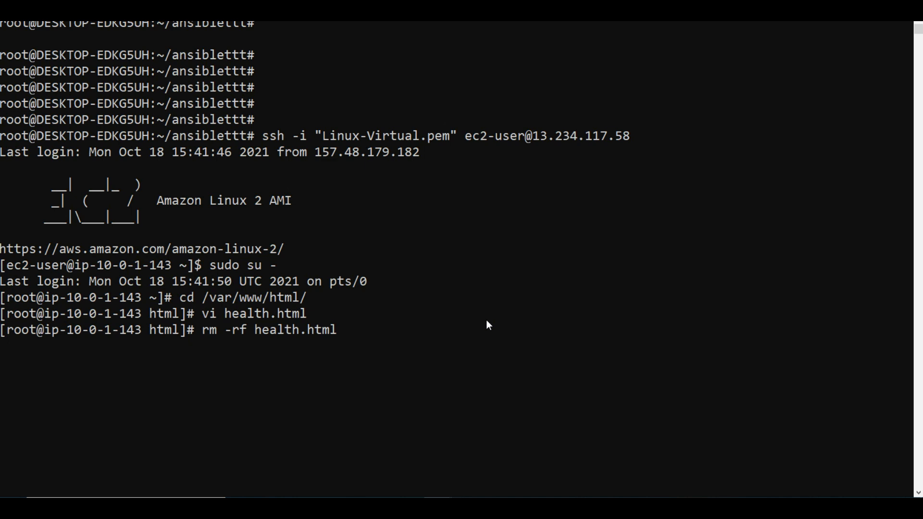
{"action": "key", "text": "Return"}
{"action": "type", "text": "exit"}
{"action": "key", "text": "Return"}
{"action": "type", "text": "exit"}
{"action": "key", "text": "Return"}
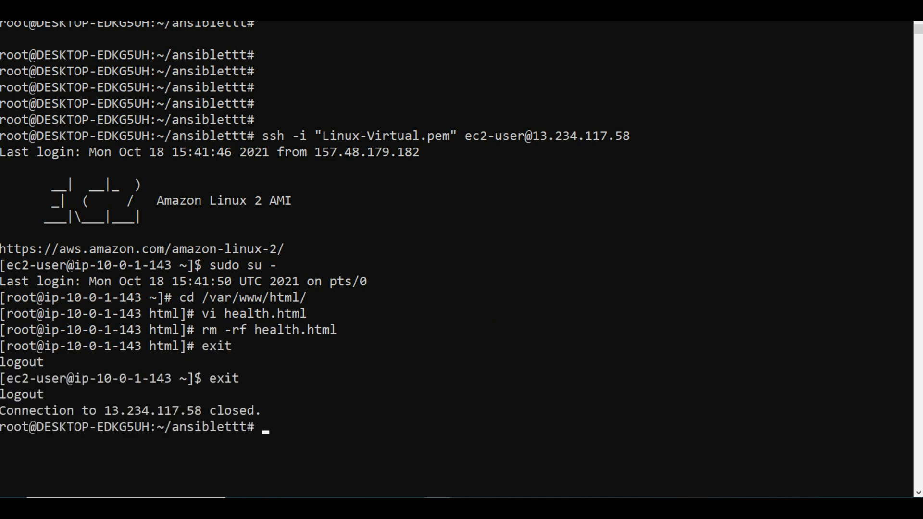
{"action": "left_click", "coordinate": [490, 507]}
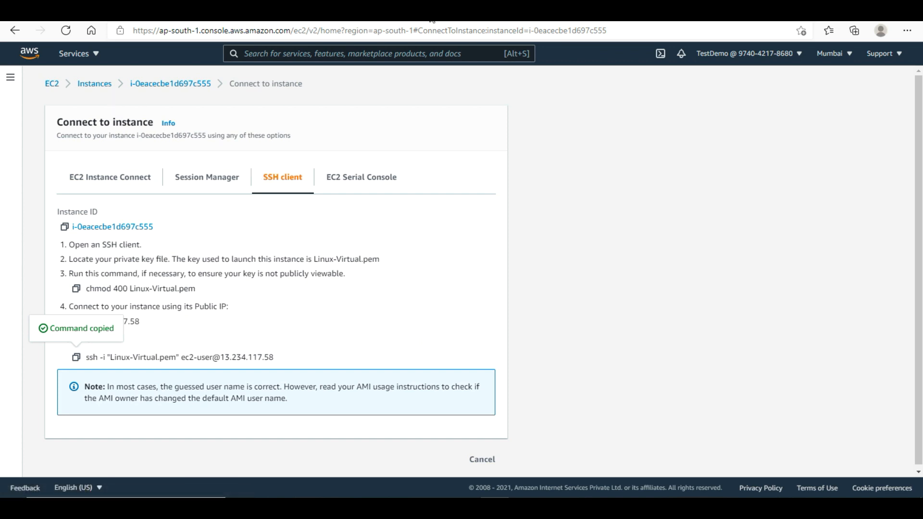
- Show biryani-elb's instances and highlight i-0eacecbe1d697c555's OutOfService status
{"action": "left_click", "coordinate": [429, 19]}
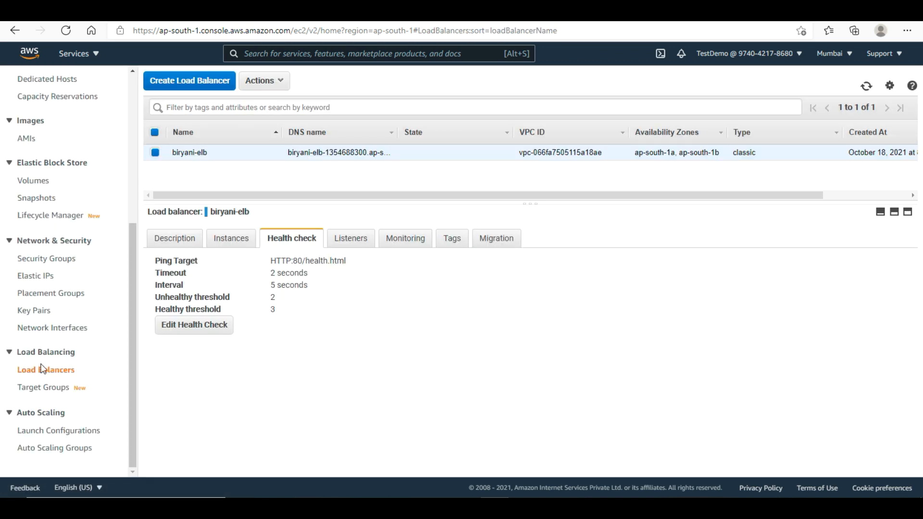
{"action": "left_click", "coordinate": [167, 241]}
{"action": "left_click", "coordinate": [221, 240]}
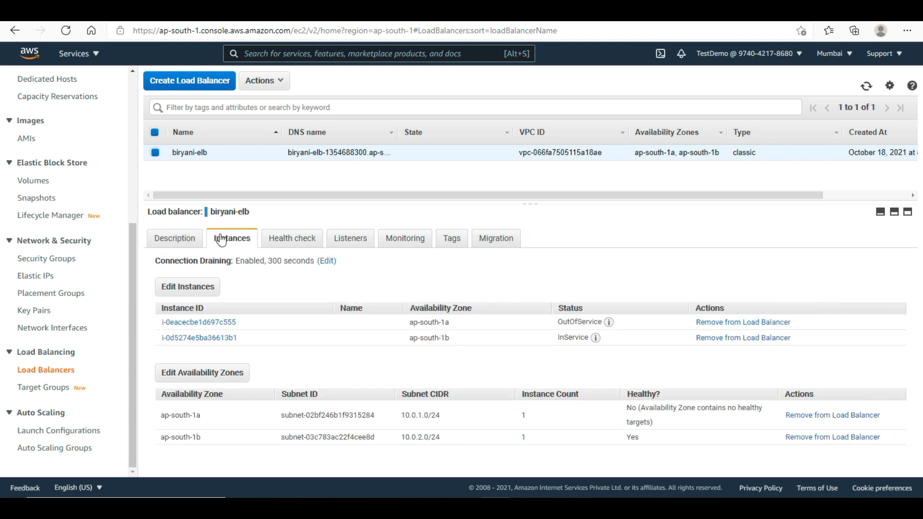
{"action": "double_click", "coordinate": [567, 323]}
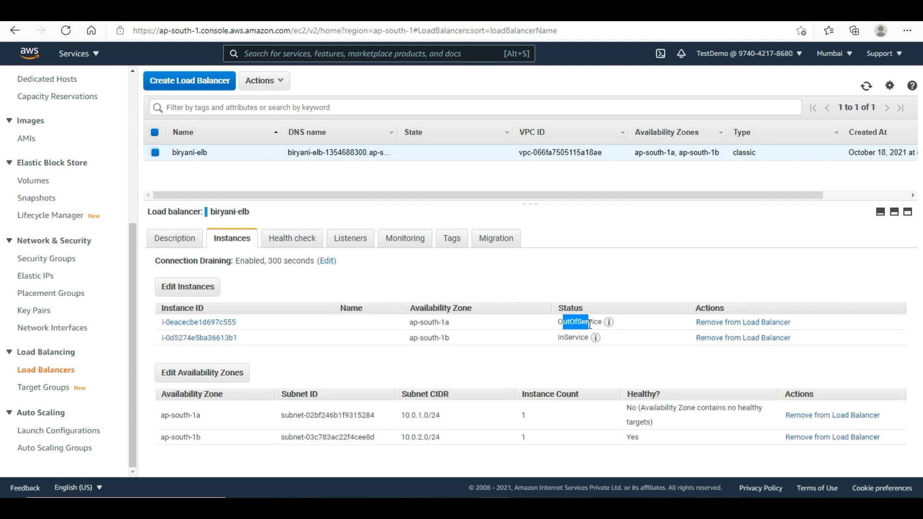
{"action": "left_click", "coordinate": [557, 375]}
{"action": "left_click_drag", "start_coordinate": [558, 322], "coordinate": [593, 322]}
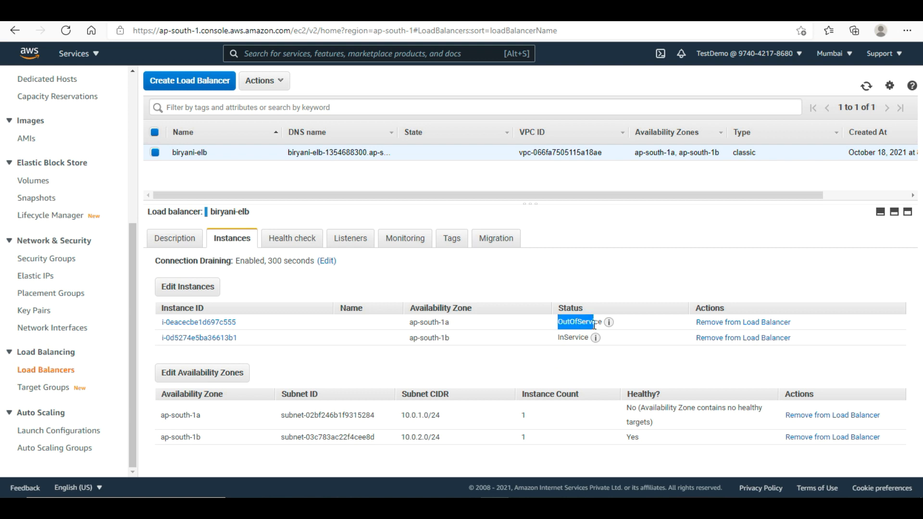
{"action": "left_click", "coordinate": [515, 377]}
- Reload the Biryani Studio recipe page to confirm contest entries still load, then return to EC2
{"action": "left_click", "coordinate": [603, 11]}
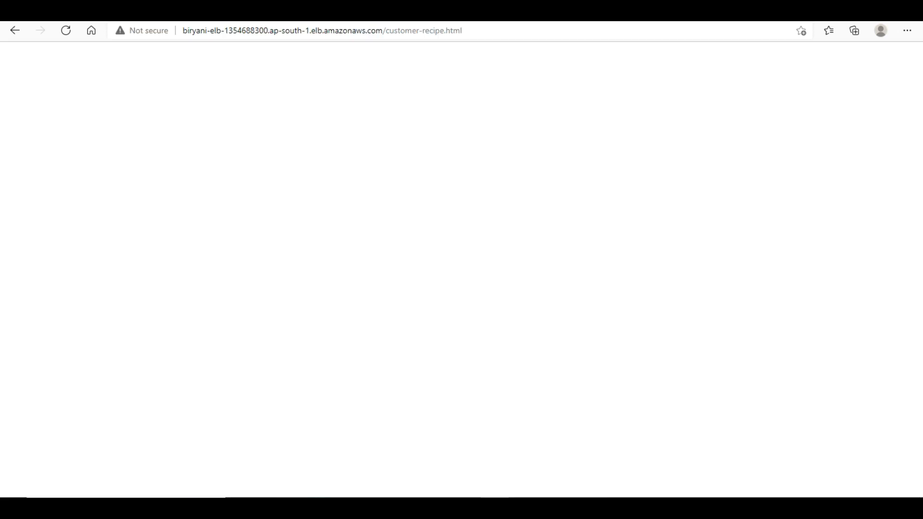
{"action": "left_click", "coordinate": [514, 32]}
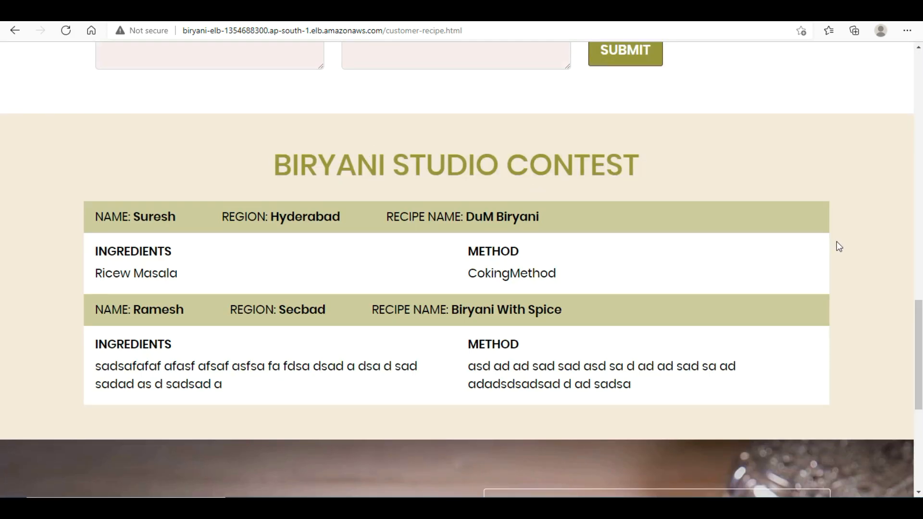
{"action": "left_click_drag", "start_coordinate": [920, 349], "coordinate": [920, 316]}
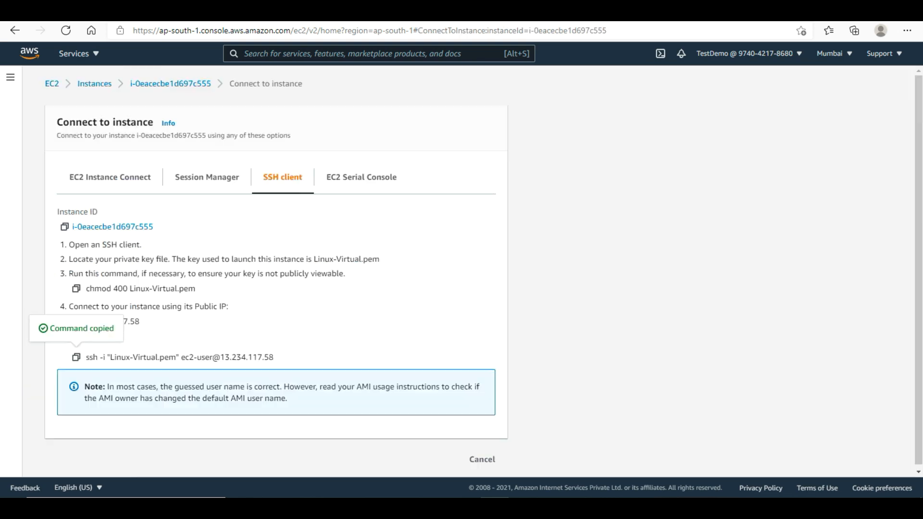
{"action": "left_click", "coordinate": [53, 89]}
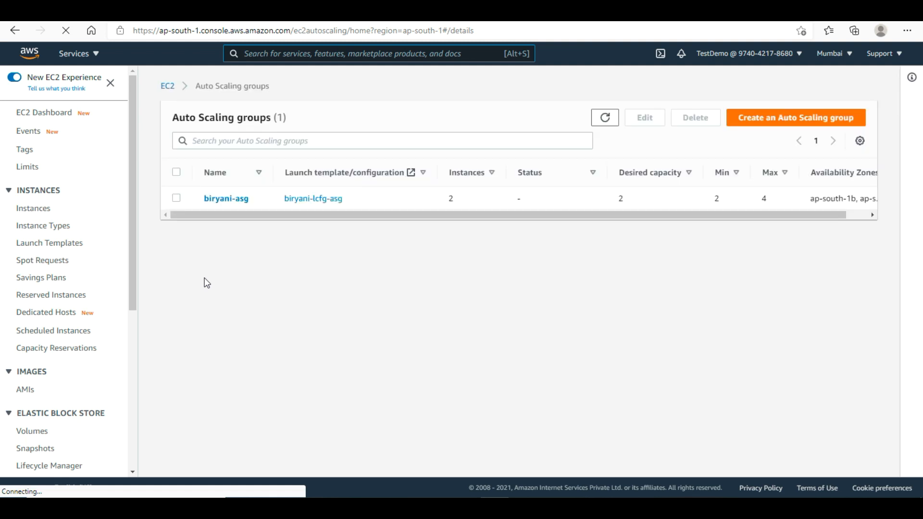
- Review biryani-asg's scaling activity history, then bring the biryani-elb Load Balancers view back
{"action": "left_click", "coordinate": [220, 199]}
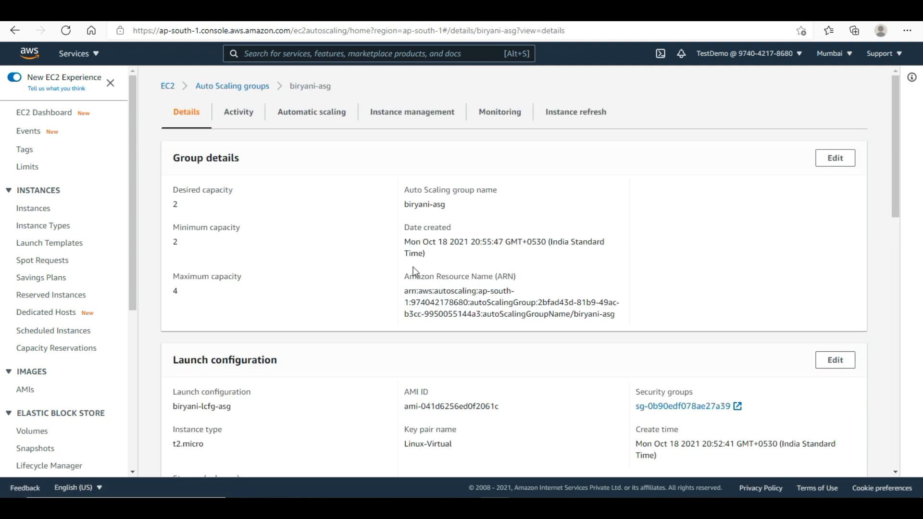
{"action": "left_click", "coordinate": [241, 115]}
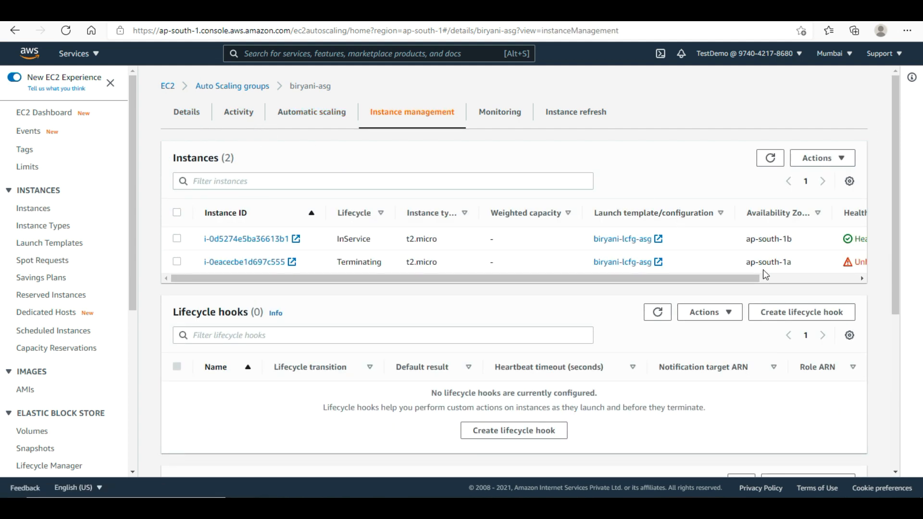
{"action": "mouse_move", "coordinate": [746, 277]}
{"action": "left_mouse_down"}
{"action": "mouse_move", "coordinate": [844, 284]}
{"action": "mouse_move", "coordinate": [719, 299]}
{"action": "mouse_move", "coordinate": [476, 301]}
{"action": "left_mouse_up"}
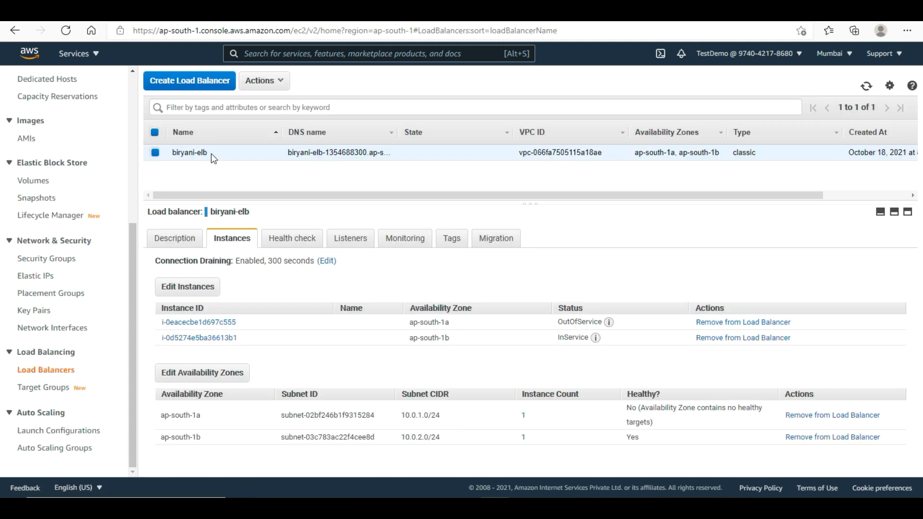
- Inspect terminated instance i-0851fa1d92fb62b2c in the EC2 Instances list, then return to console home
{"action": "scroll", "coordinate": [131, 112], "scroll_direction": "up", "scroll_amount": 5}
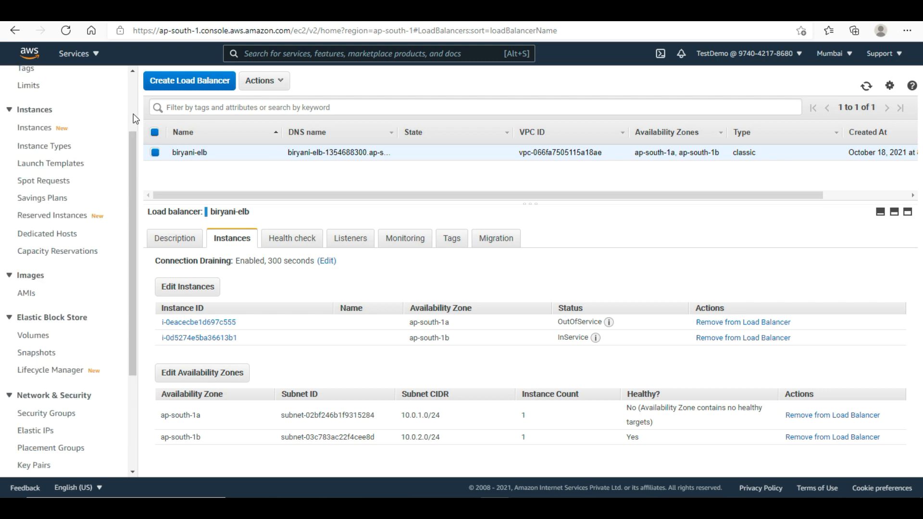
{"action": "left_click", "coordinate": [32, 84]}
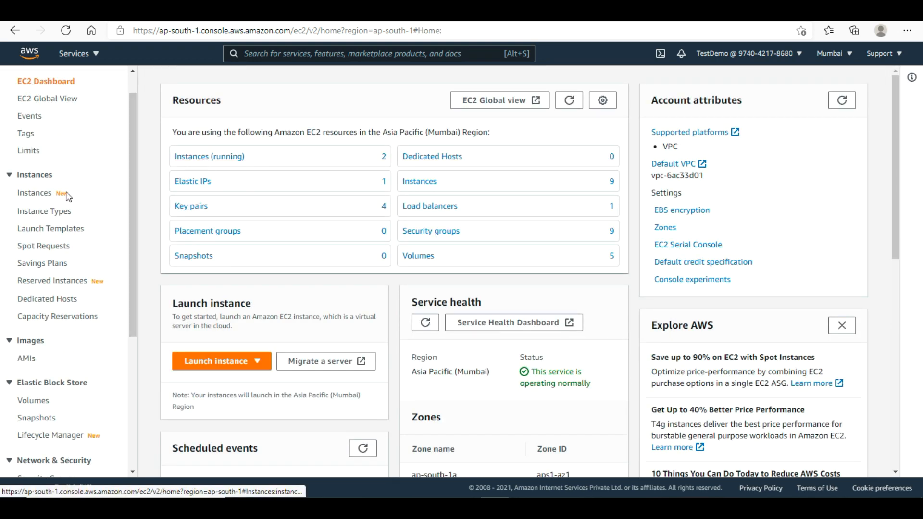
{"action": "left_click", "coordinate": [36, 193]}
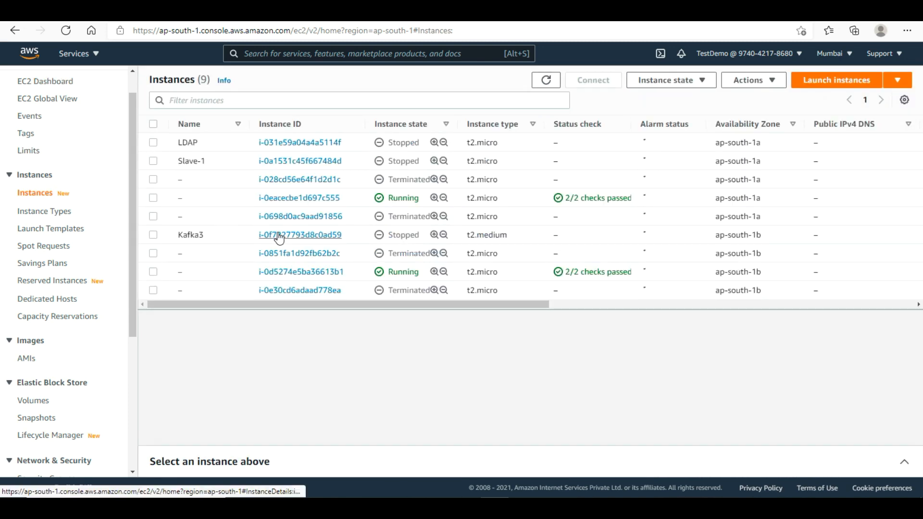
{"action": "left_click_drag", "start_coordinate": [391, 257], "coordinate": [418, 256]}
{"action": "left_click", "coordinate": [415, 257]}
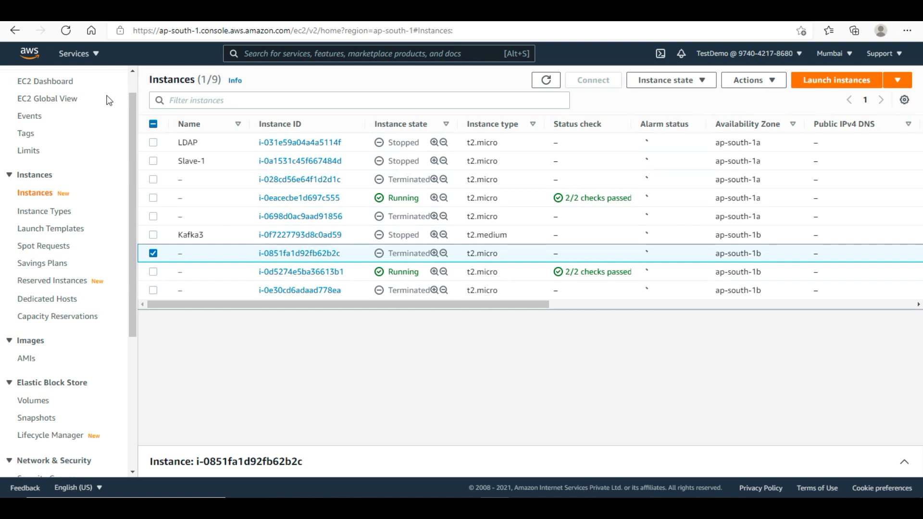
{"action": "left_click", "coordinate": [29, 53]}
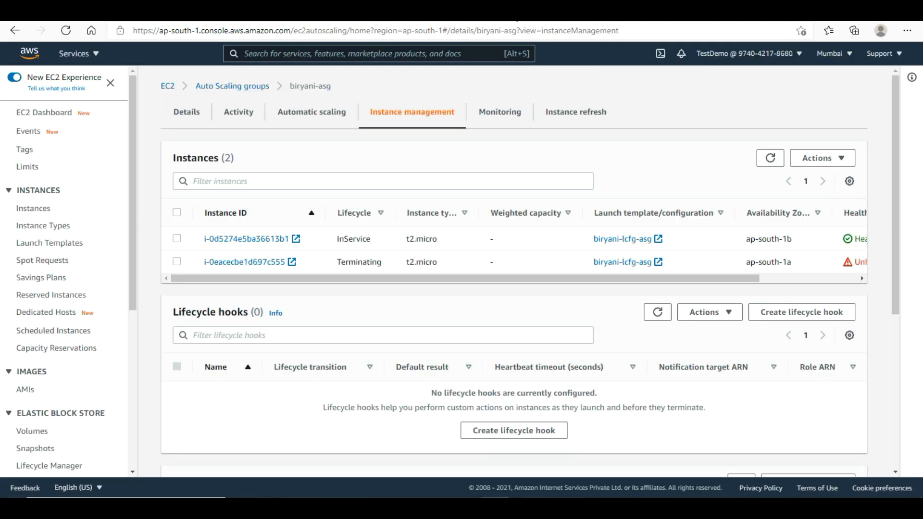
- Check biryani-elb's Instances and Description tabs for the replacement instance i-0dadc3ba51d287e09
{"action": "left_click_drag", "start_coordinate": [132, 265], "coordinate": [131, 418]}
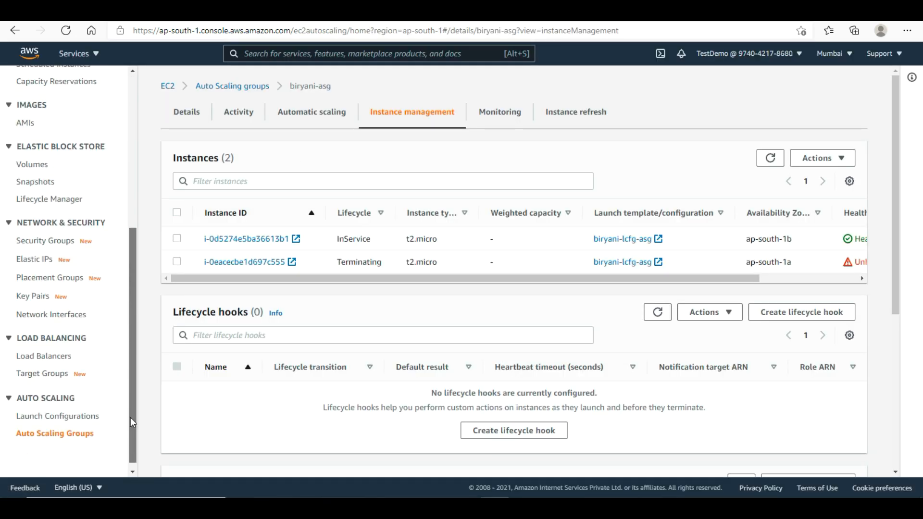
{"action": "left_click", "coordinate": [54, 363]}
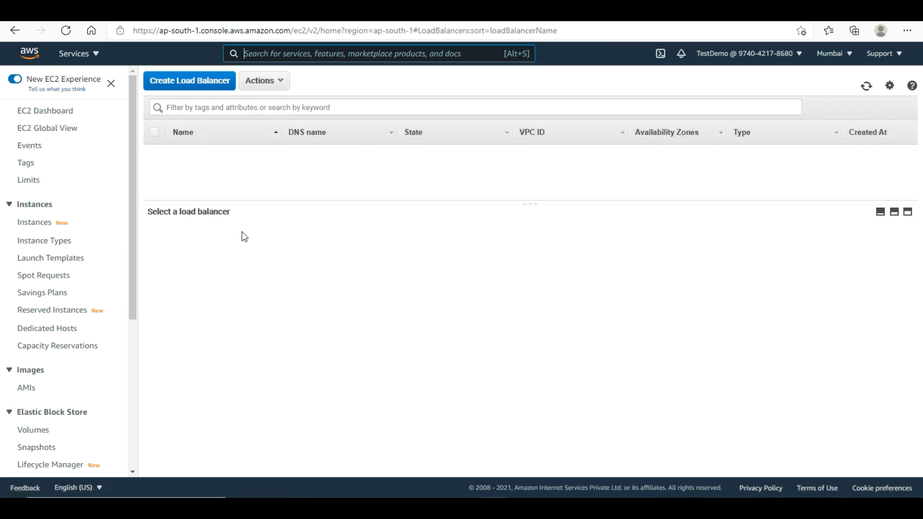
{"action": "left_click", "coordinate": [234, 237]}
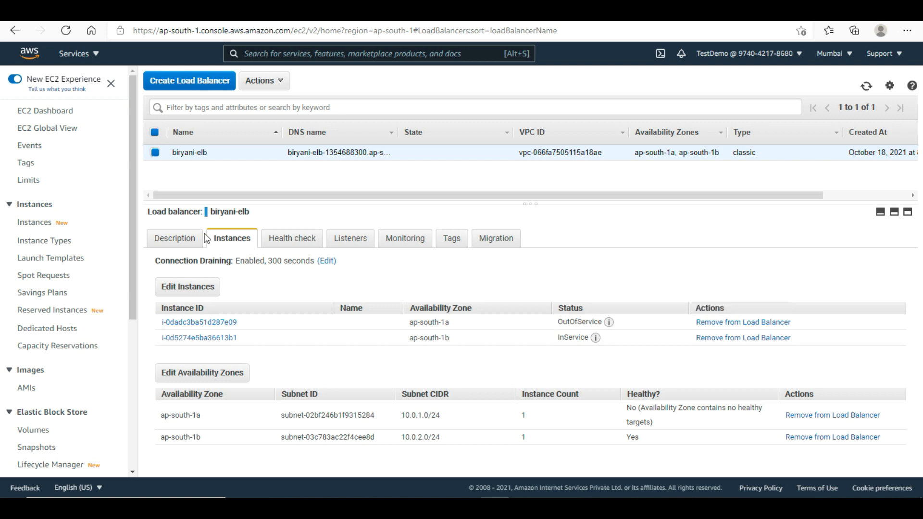
{"action": "left_click", "coordinate": [175, 239]}
{"action": "left_click", "coordinate": [243, 242]}
- Check new instance i-0dadc3ba51d287e09's status checks in EC2, then biryani-elb's instance health
{"action": "left_click", "coordinate": [192, 11]}
{"action": "left_click", "coordinate": [130, 213]}
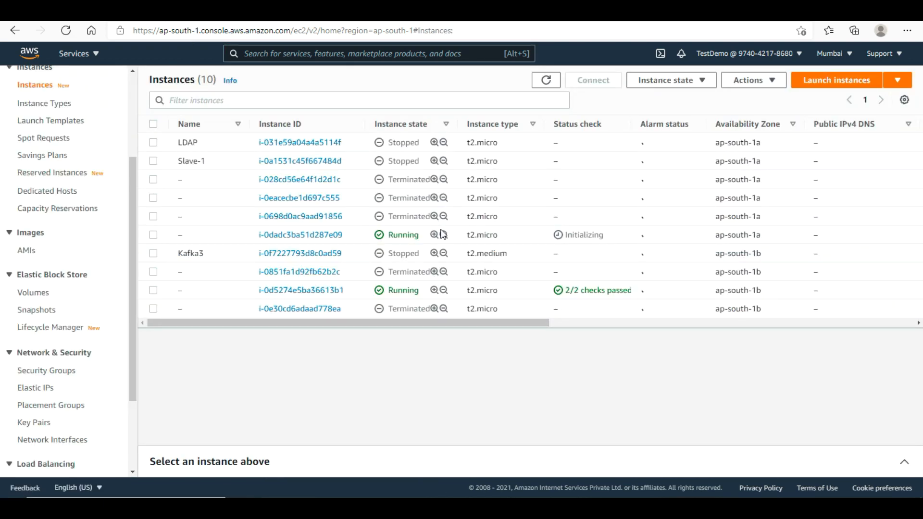
{"action": "left_click_drag", "start_coordinate": [606, 239], "coordinate": [562, 236]}
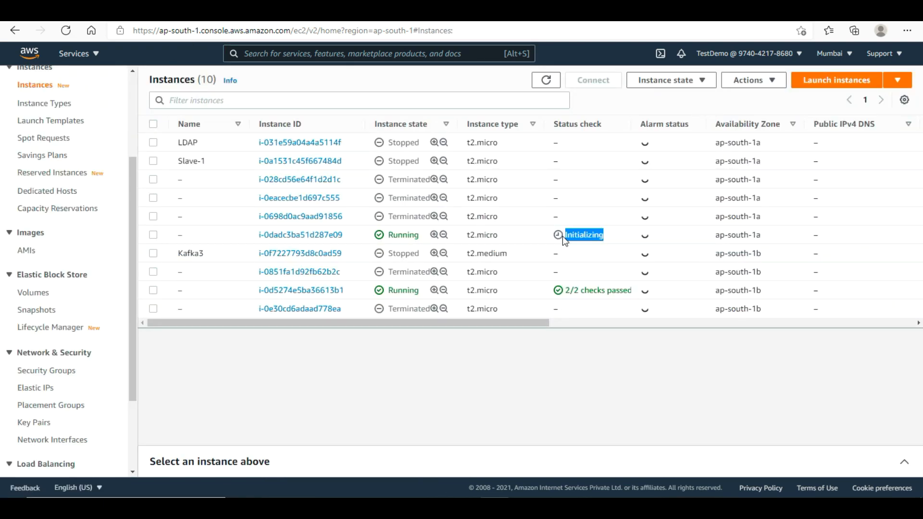
{"action": "left_click", "coordinate": [537, 239]}
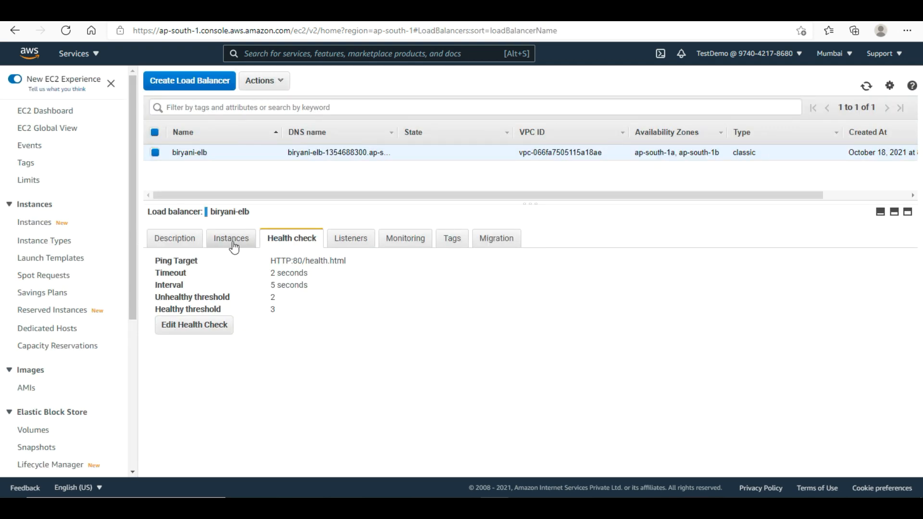
{"action": "left_click", "coordinate": [232, 241]}
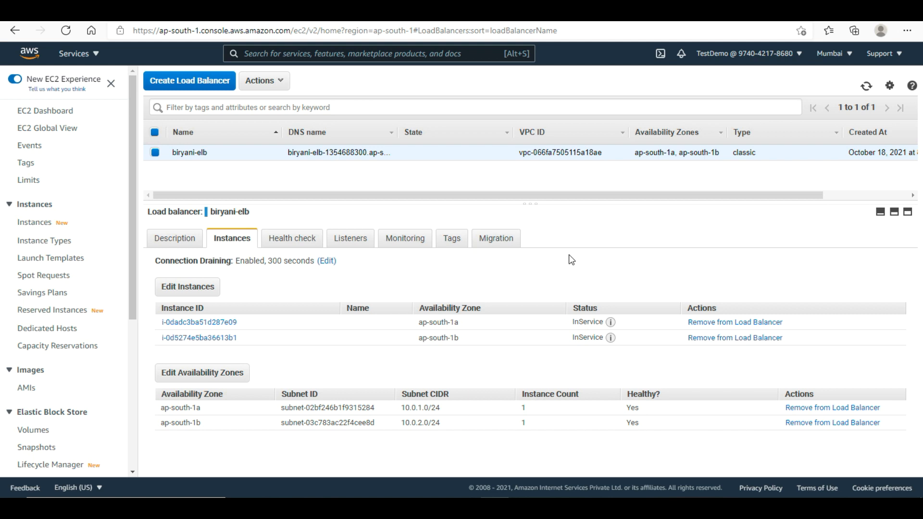
- Go back to the AWS console home page listing recently visited services
{"action": "left_click", "coordinate": [30, 53]}
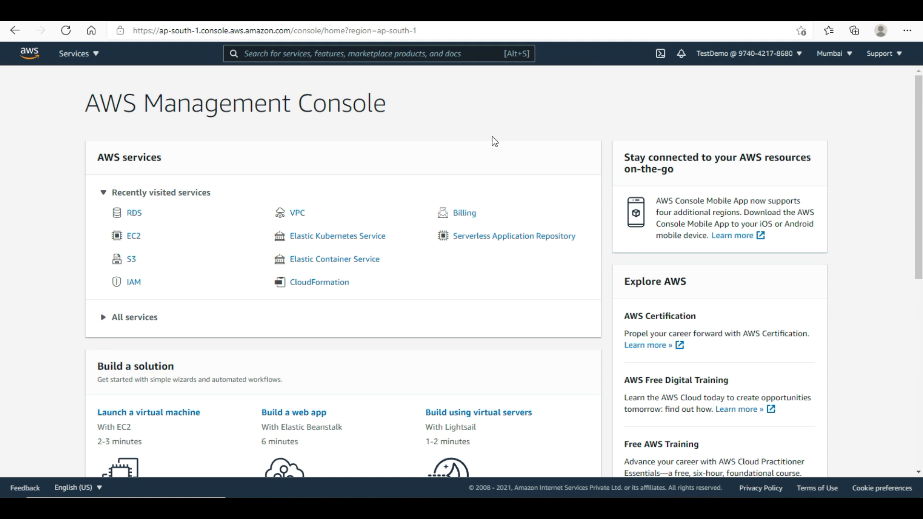
- Open the EC2 Auto Scaling groups list and select biryani-asg
{"action": "left_click", "coordinate": [137, 239]}
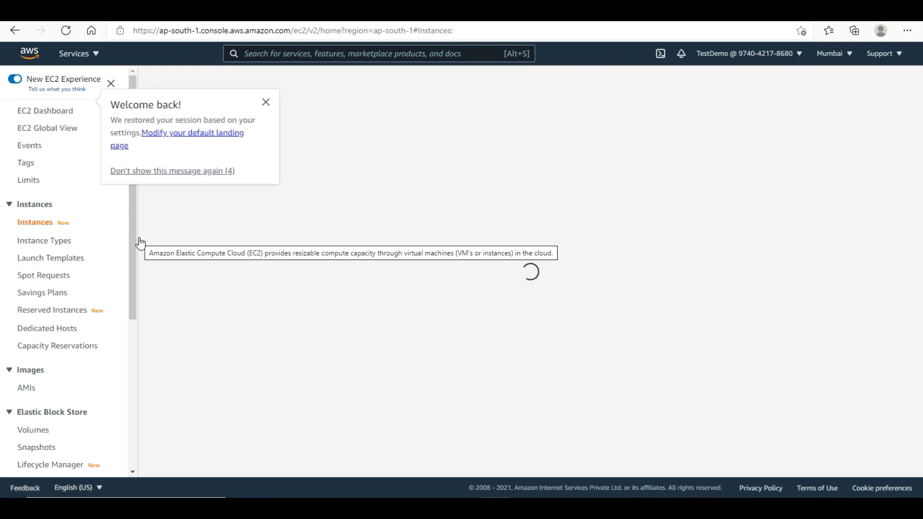
{"action": "left_click_drag", "start_coordinate": [134, 281], "coordinate": [142, 412]}
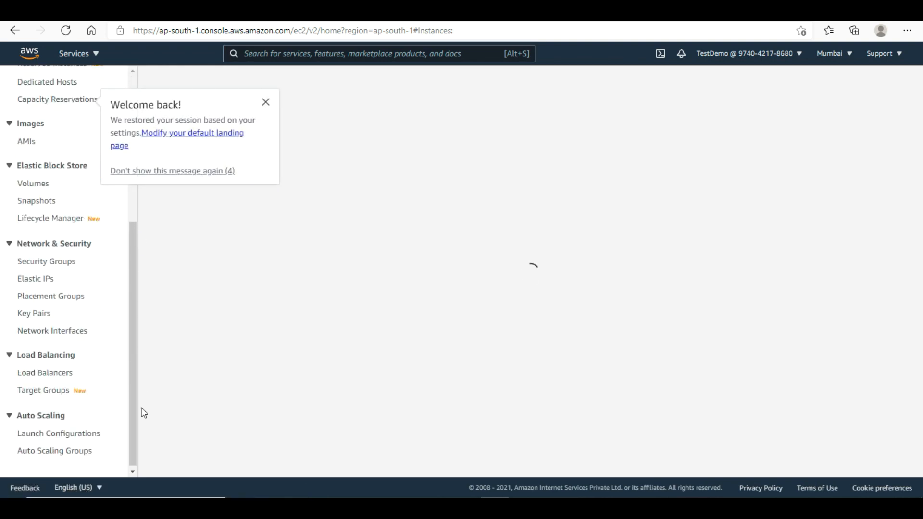
{"action": "left_click", "coordinate": [63, 452]}
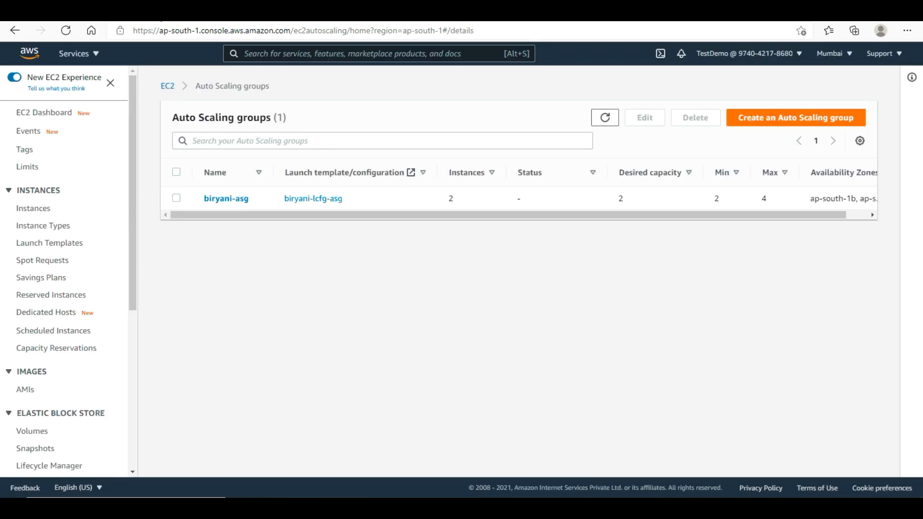
{"action": "left_click", "coordinate": [176, 173]}
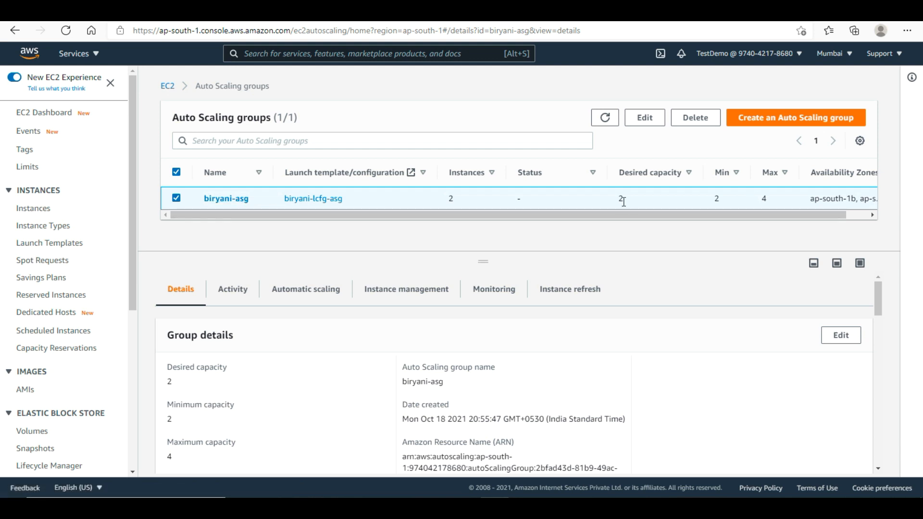
- Start the Create Auto Scaling group wizard, then abandon it for the groups list
{"action": "left_click", "coordinate": [775, 125]}
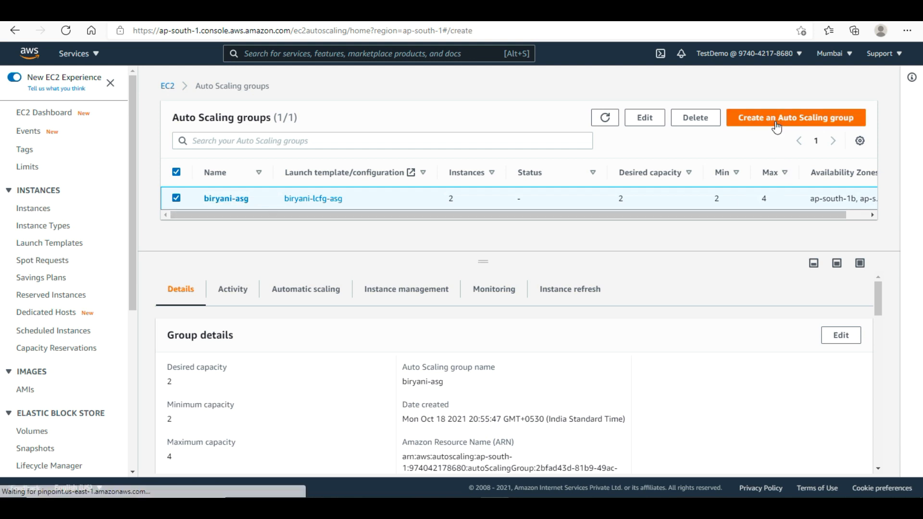
{"action": "left_click", "coordinate": [455, 246]}
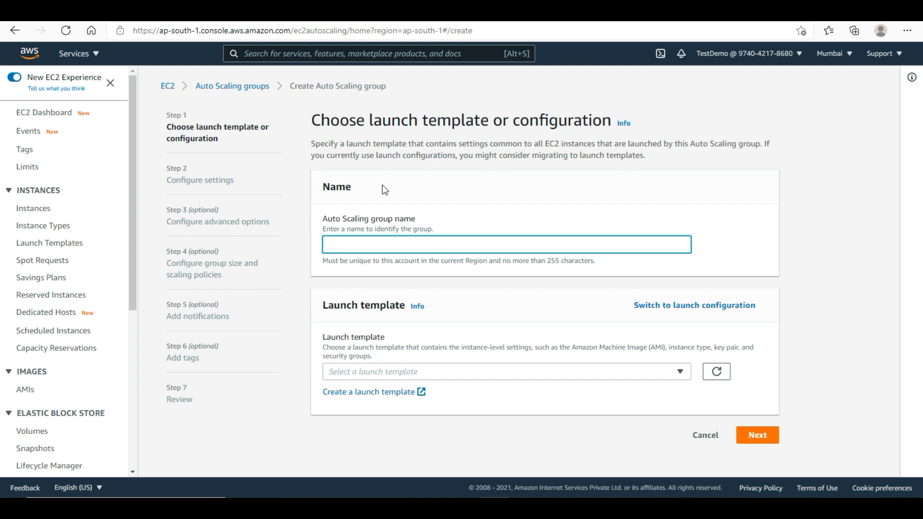
{"action": "scroll", "coordinate": [84, 374], "scroll_direction": "down", "scroll_amount": 5}
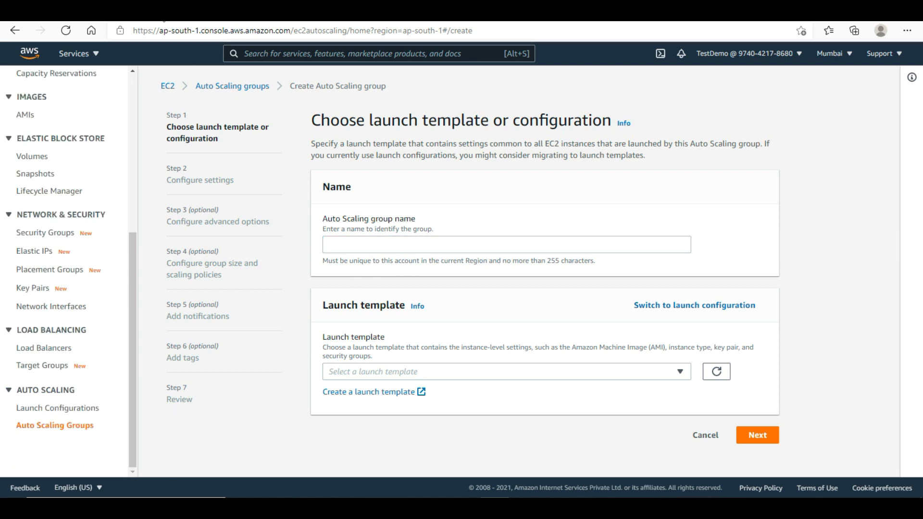
{"action": "left_click", "coordinate": [56, 426]}
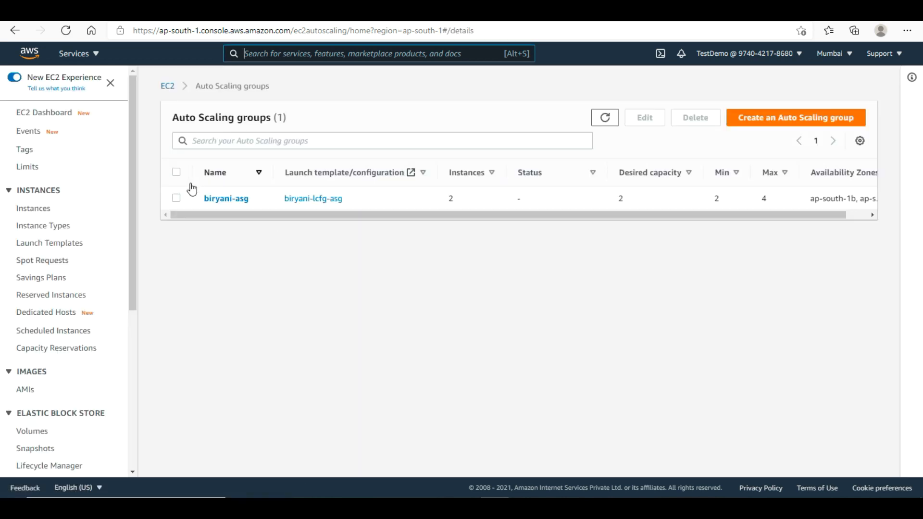
- Delete biryani-asg, confirming with 'delete', and open the Launch Configurations list
{"action": "left_click", "coordinate": [176, 174]}
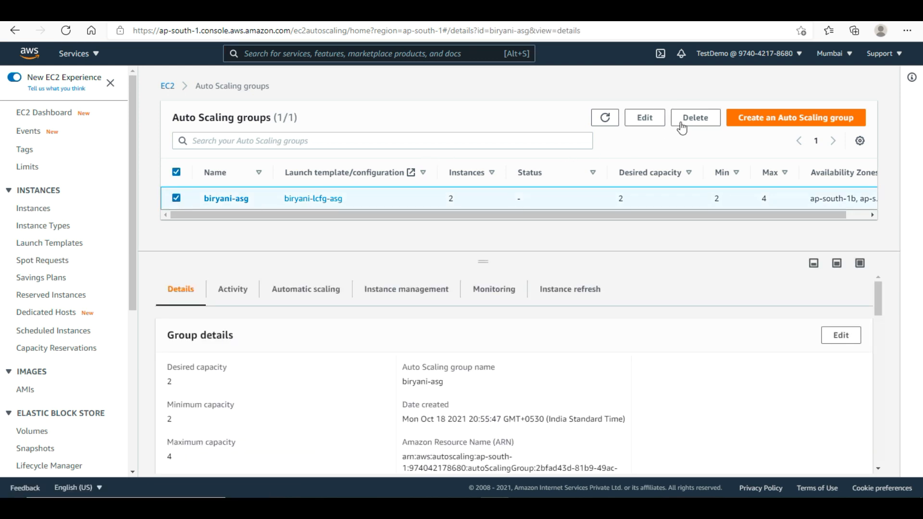
{"action": "left_click", "coordinate": [694, 123]}
{"action": "left_click", "coordinate": [404, 311]}
{"action": "type", "text": "delete"}
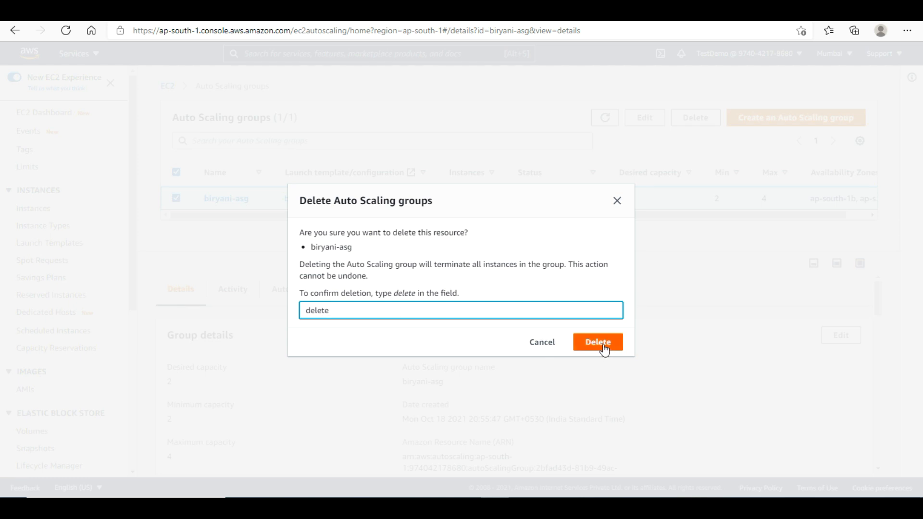
{"action": "left_click", "coordinate": [602, 345]}
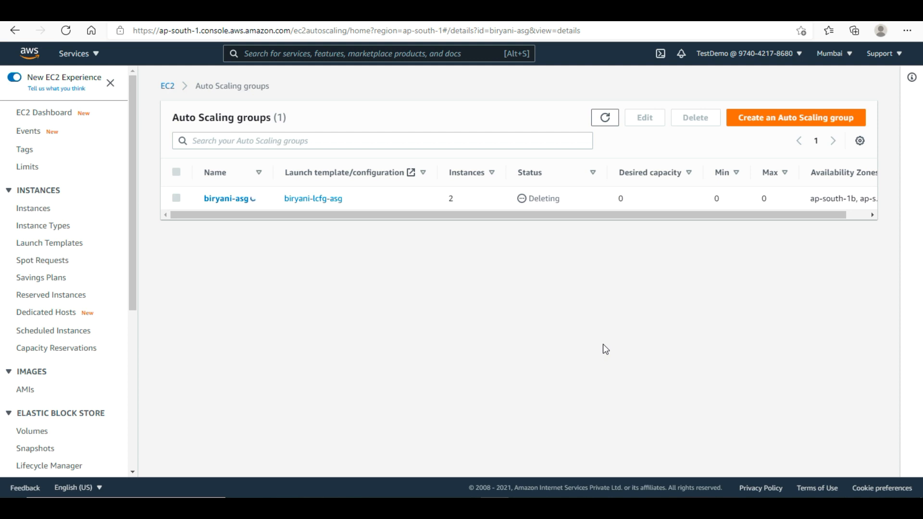
{"action": "left_click_drag", "start_coordinate": [134, 279], "coordinate": [138, 423]}
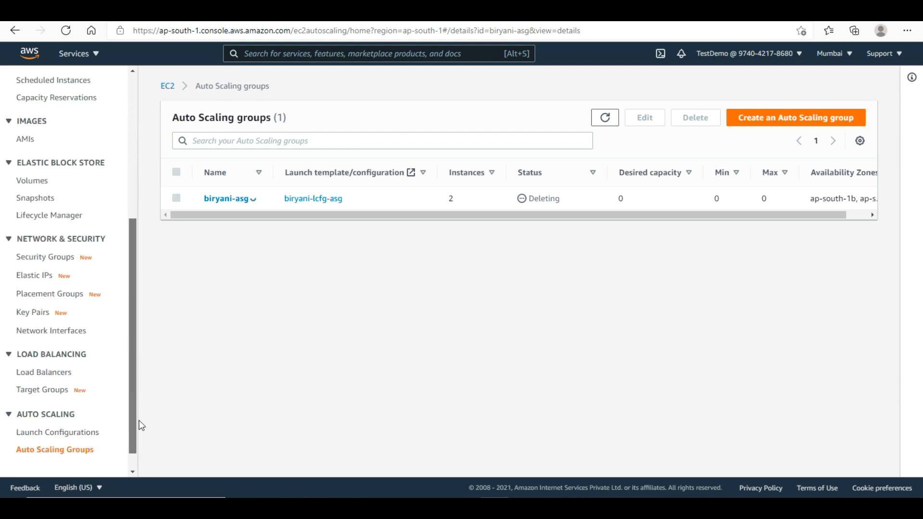
{"action": "left_click", "coordinate": [79, 435]}
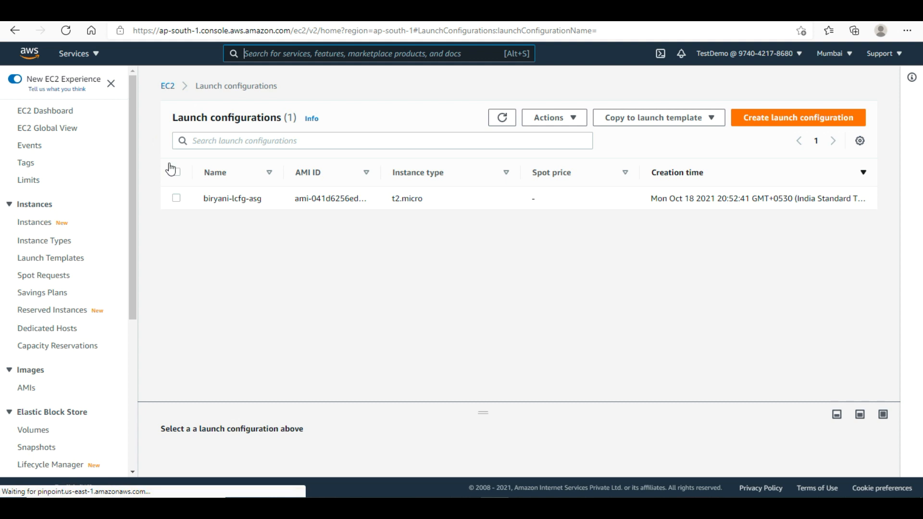
- Delete the biryani-lcfg-asg launch configuration
{"action": "left_click", "coordinate": [175, 175]}
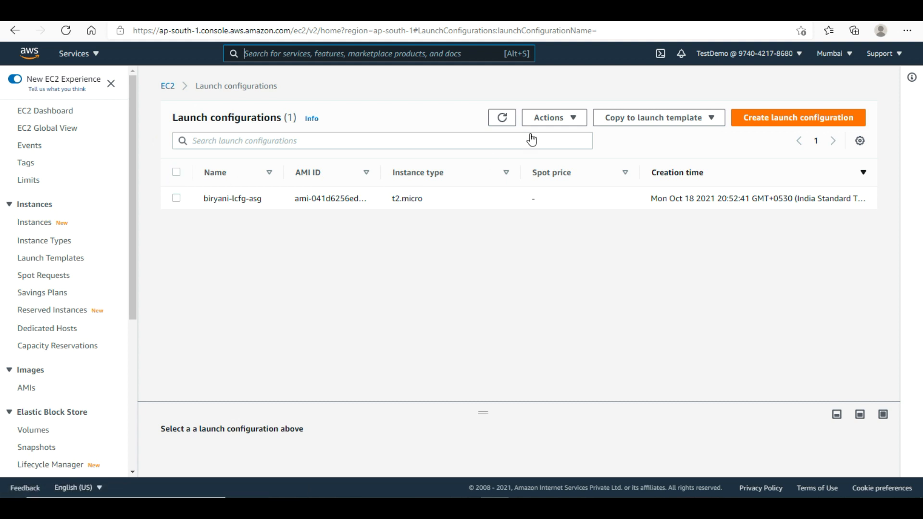
{"action": "left_click", "coordinate": [573, 121]}
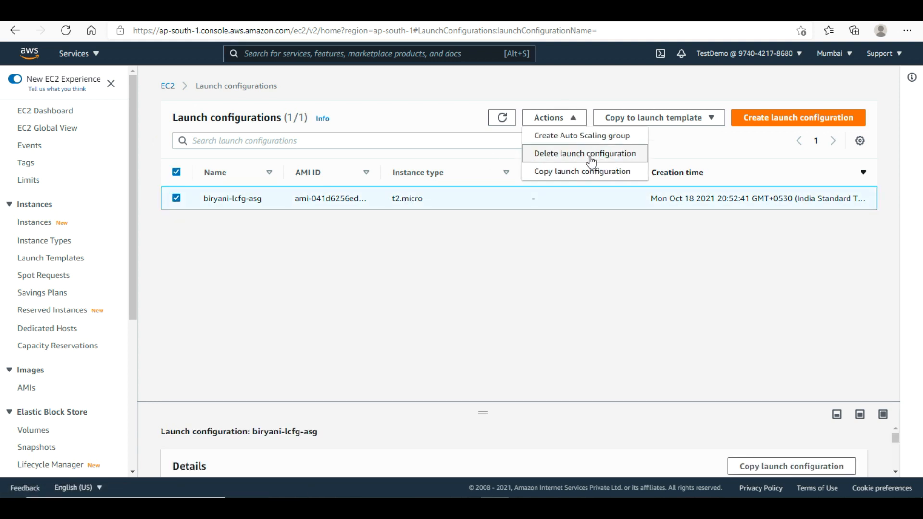
{"action": "left_click", "coordinate": [591, 155]}
{"action": "left_click", "coordinate": [677, 315]}
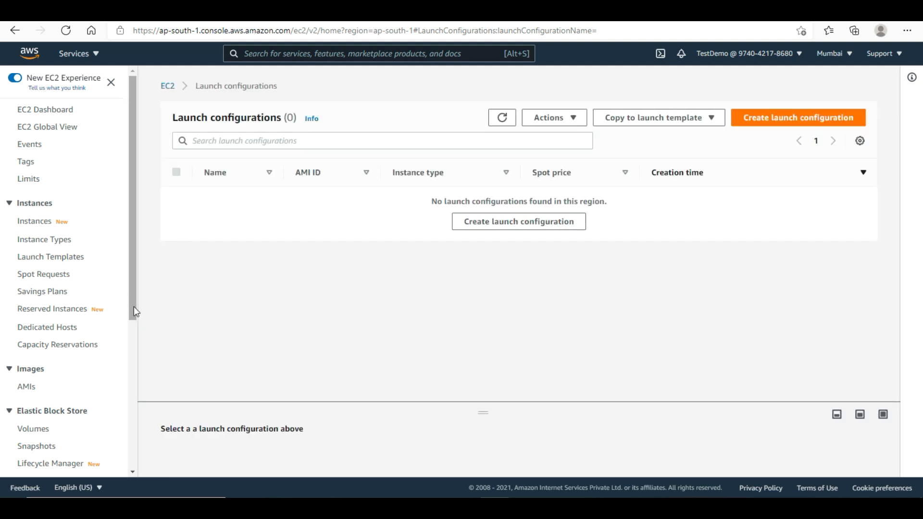
- Check the Auto Scaling groups list, then open the Load Balancers list showing biryani-elb
{"action": "left_click_drag", "start_coordinate": [134, 306], "coordinate": [137, 457]}
{"action": "left_click", "coordinate": [38, 454]}
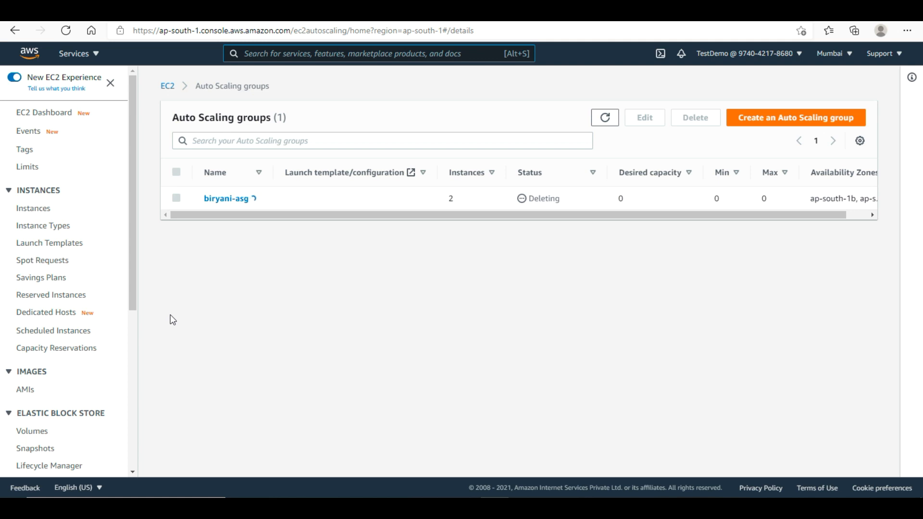
{"action": "left_click_drag", "start_coordinate": [133, 288], "coordinate": [126, 483]}
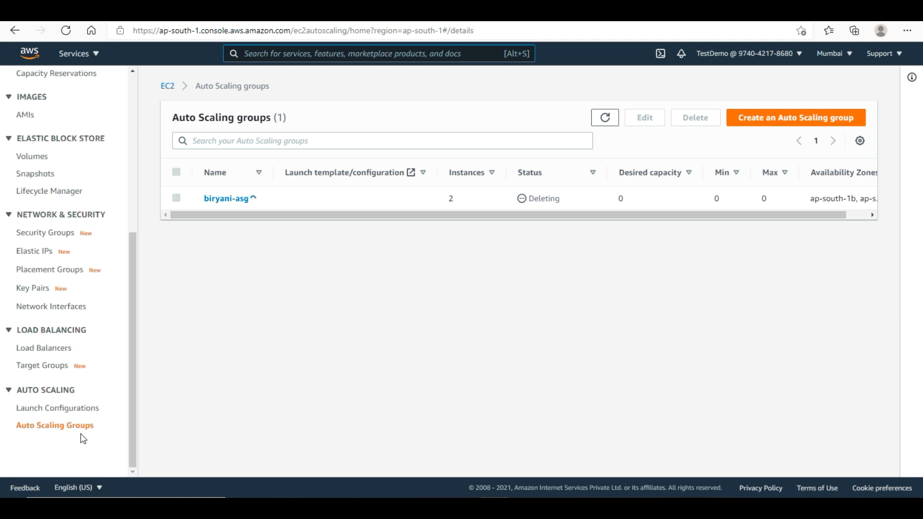
{"action": "left_click", "coordinate": [50, 354]}
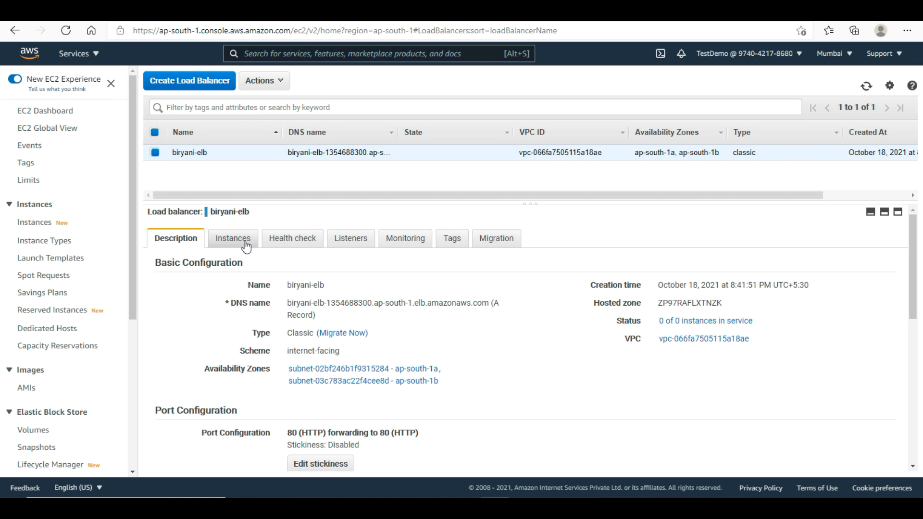
- Delete the biryani-elb load balancer and confirm the Target Groups list is empty
{"action": "left_click", "coordinate": [246, 246]}
{"action": "left_click", "coordinate": [191, 243]}
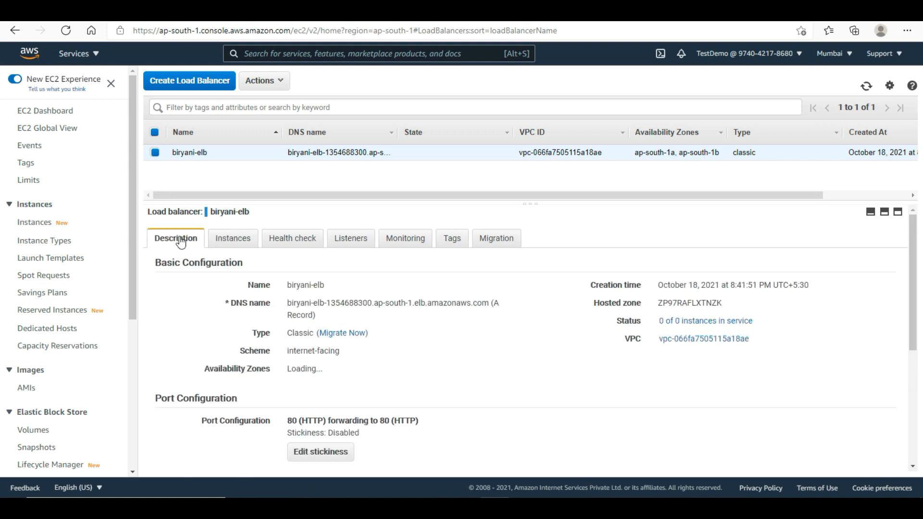
{"action": "left_click", "coordinate": [272, 81]}
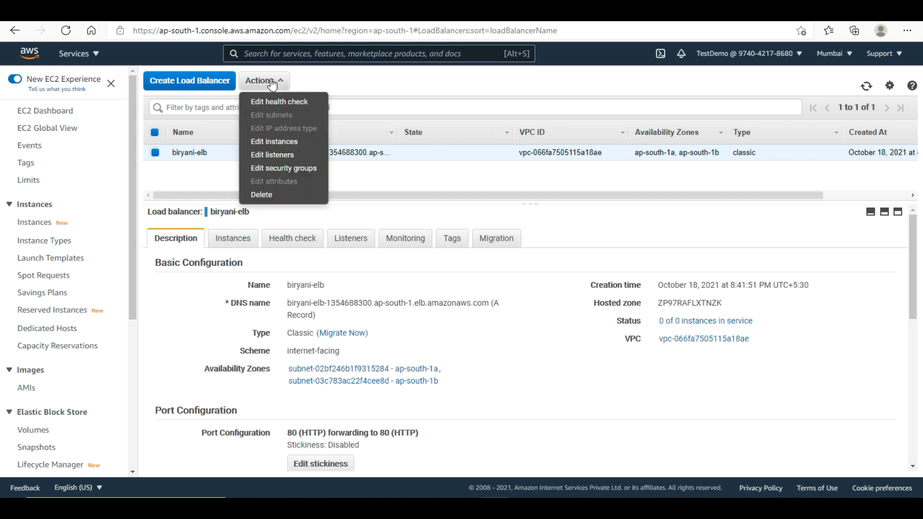
{"action": "left_click", "coordinate": [290, 195]}
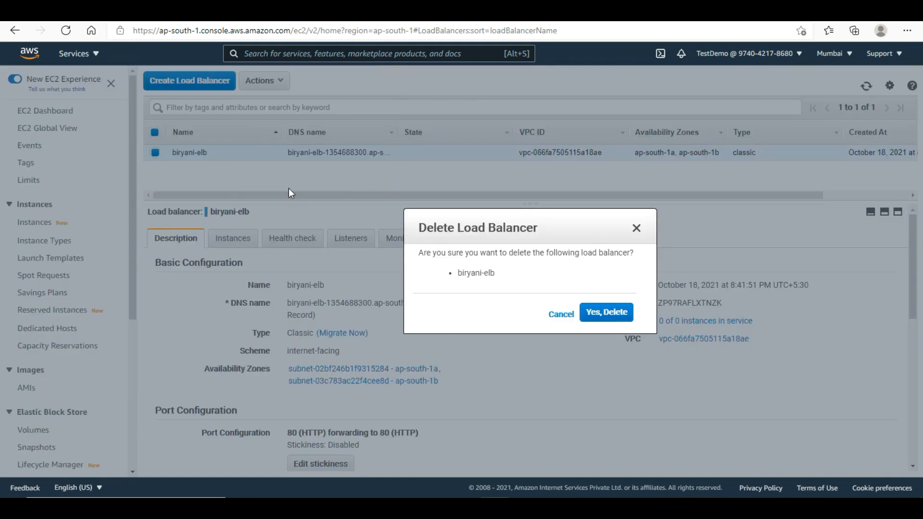
{"action": "left_click", "coordinate": [606, 311]}
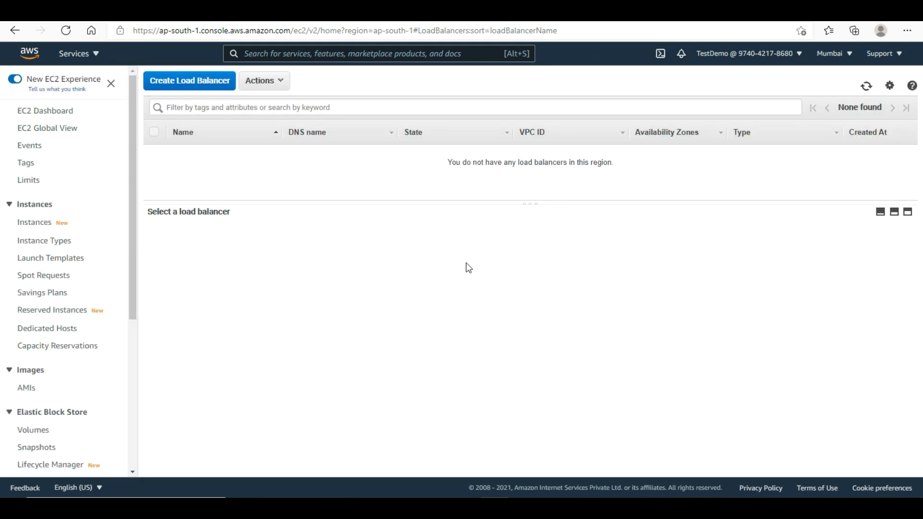
{"action": "left_click_drag", "start_coordinate": [133, 233], "coordinate": [132, 404]}
{"action": "left_click", "coordinate": [56, 389]}
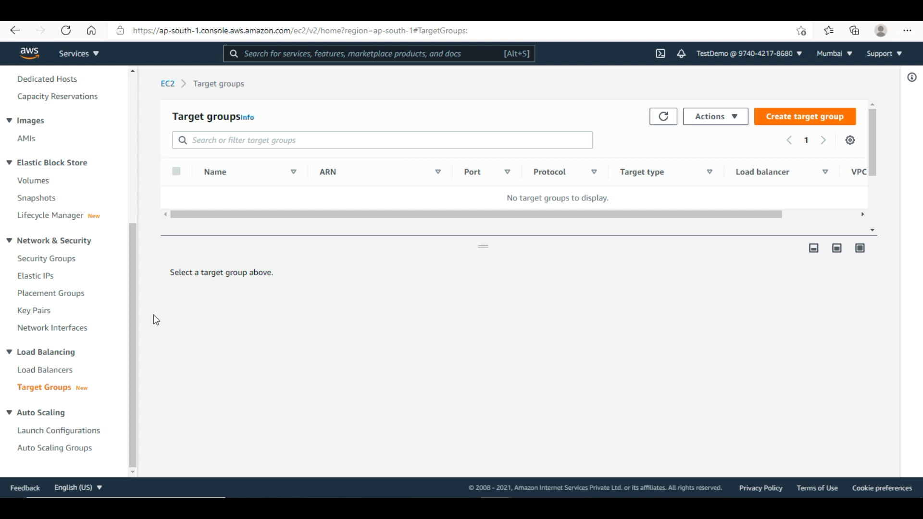
{"action": "scroll", "coordinate": [128, 322], "scroll_direction": "up", "scroll_amount": 1}
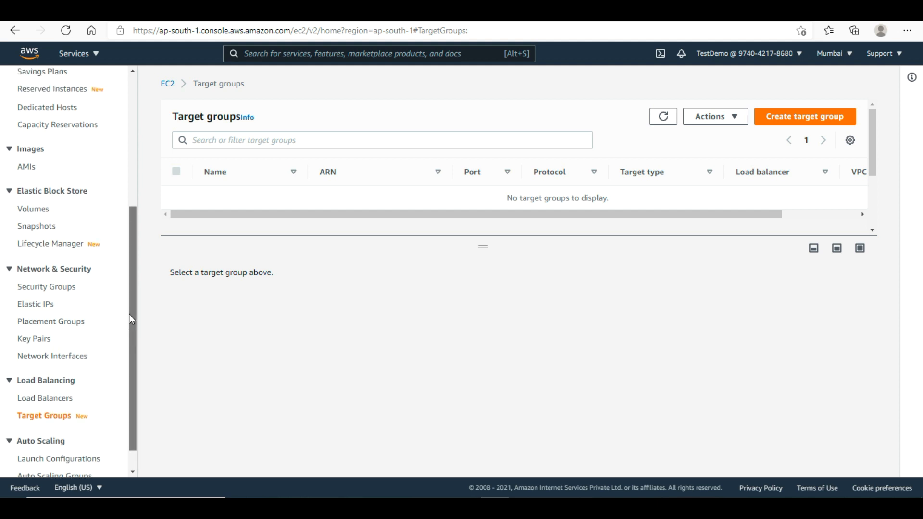
{"action": "left_click", "coordinate": [69, 288]}
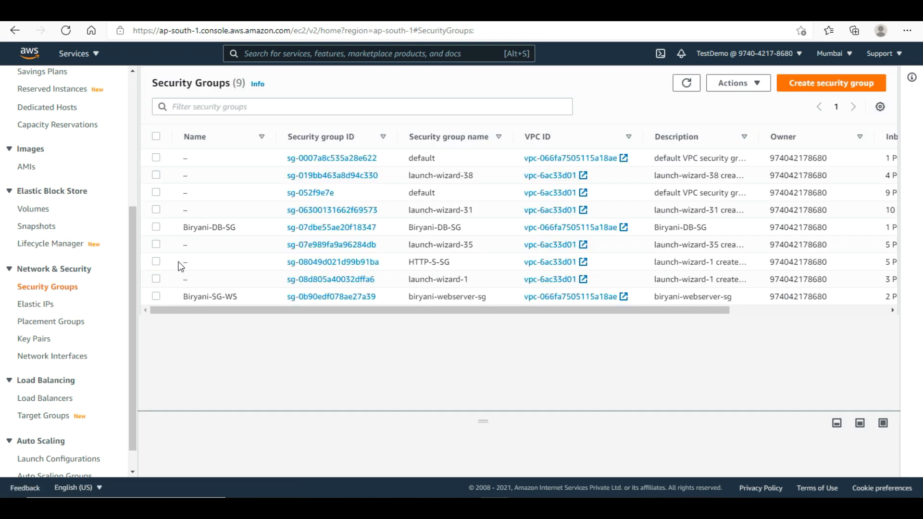
{"action": "left_click", "coordinate": [156, 228]}
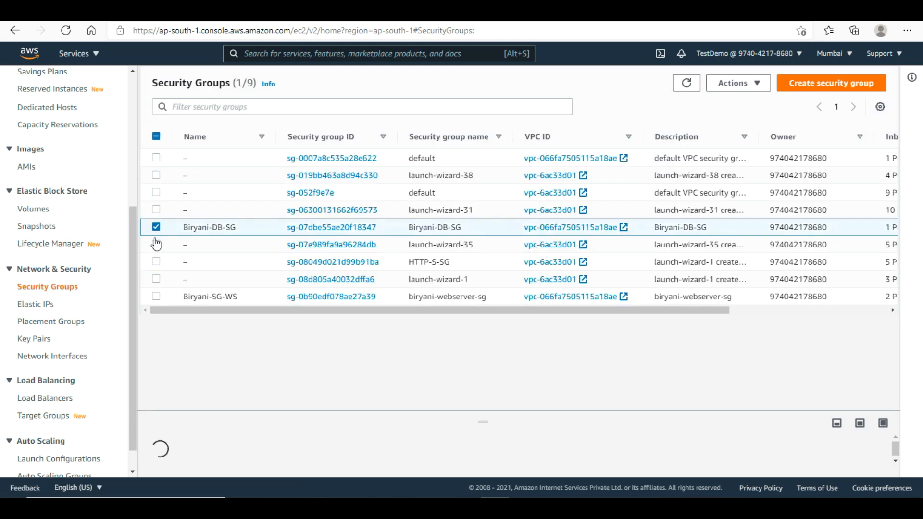
{"action": "left_click", "coordinate": [156, 297]}
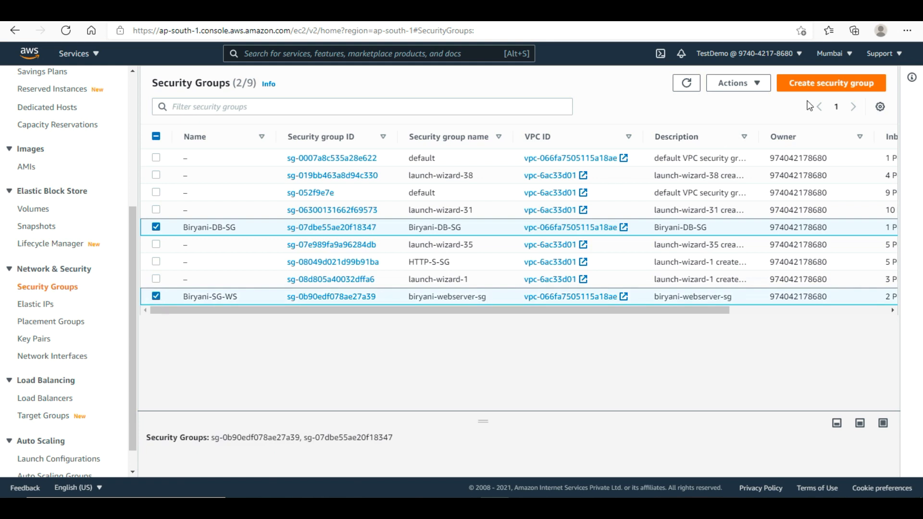
{"action": "left_click", "coordinate": [742, 87]}
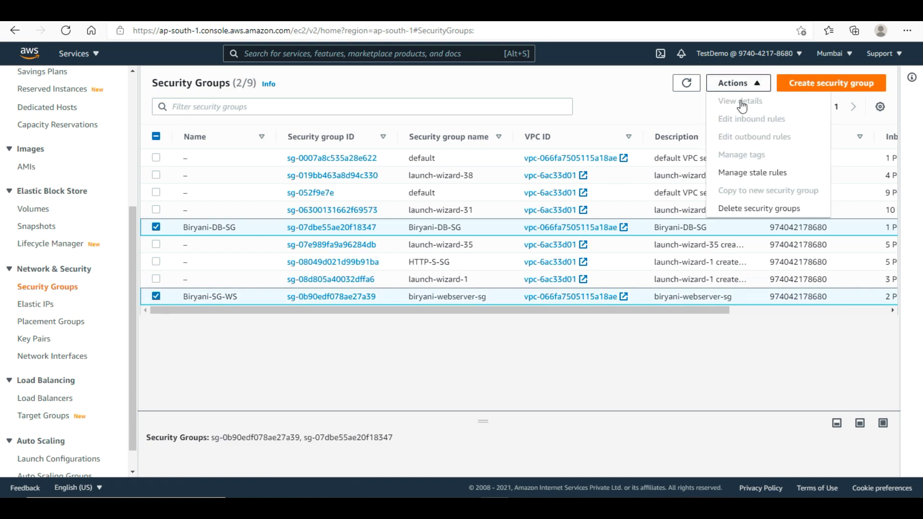
{"action": "left_click", "coordinate": [754, 210]}
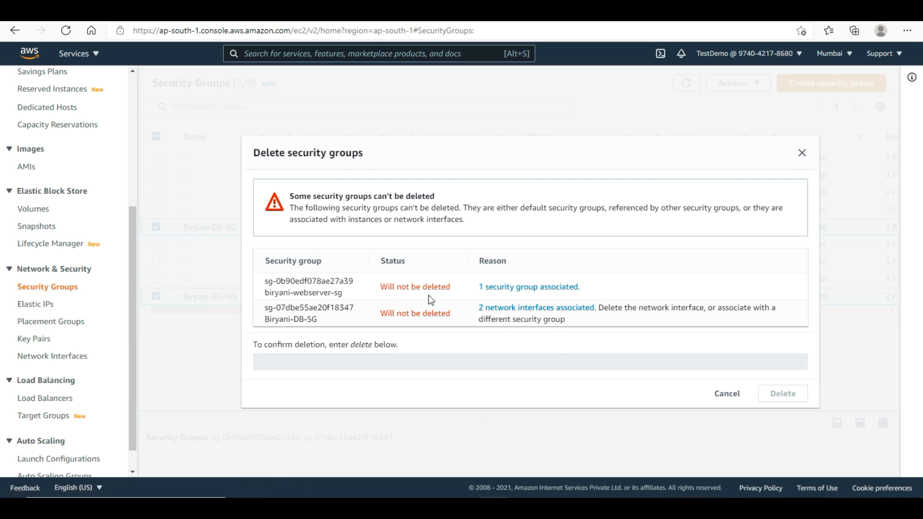
{"action": "left_click", "coordinate": [801, 153]}
{"action": "left_click_drag", "start_coordinate": [133, 328], "coordinate": [135, 273]}
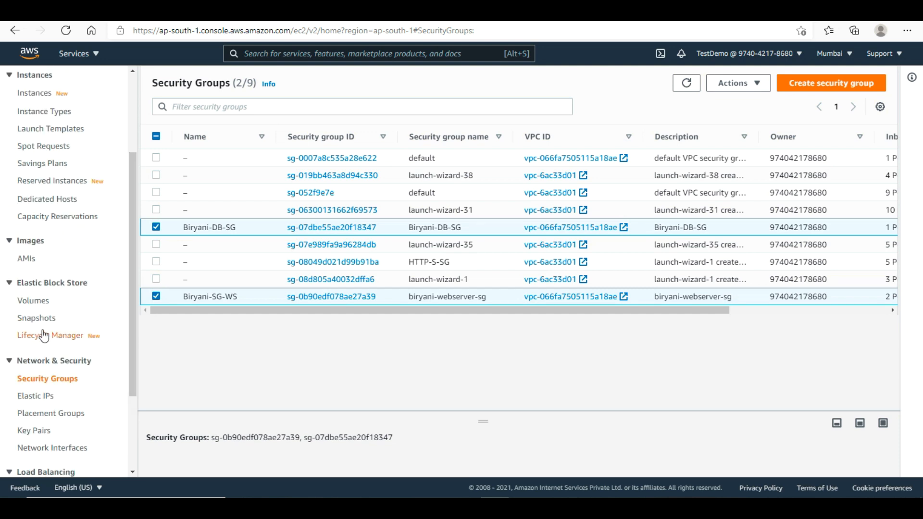
{"action": "left_click_drag", "start_coordinate": [134, 215], "coordinate": [133, 138]}
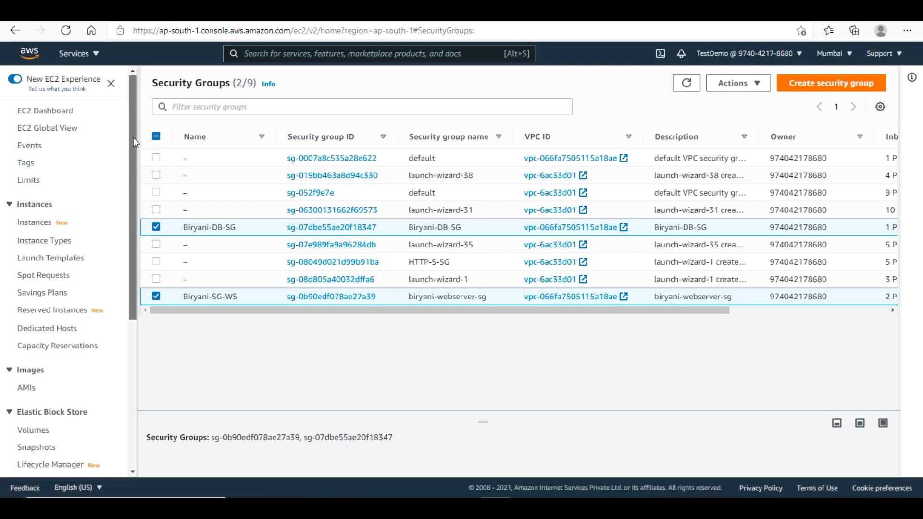
- In S3, select the biryani-bucket-ttt bucket and attempt to delete it
{"action": "left_click", "coordinate": [34, 59]}
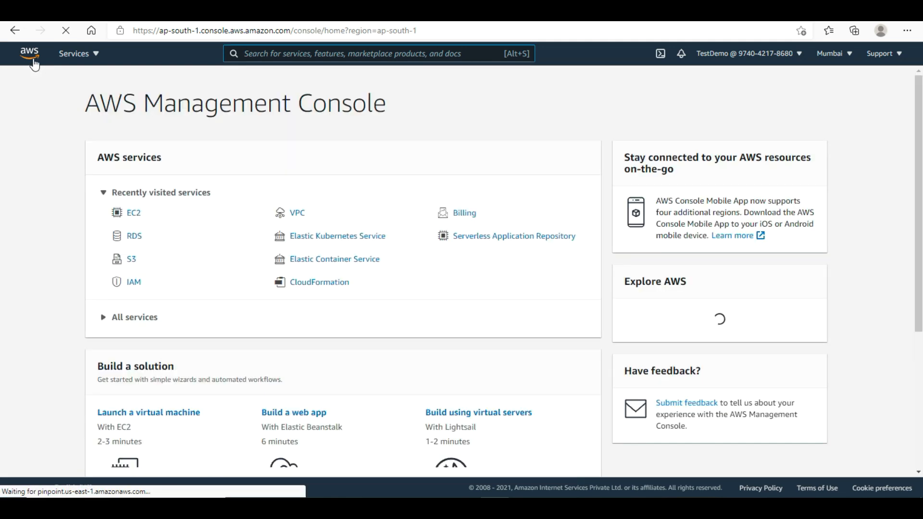
{"action": "left_click", "coordinate": [134, 261]}
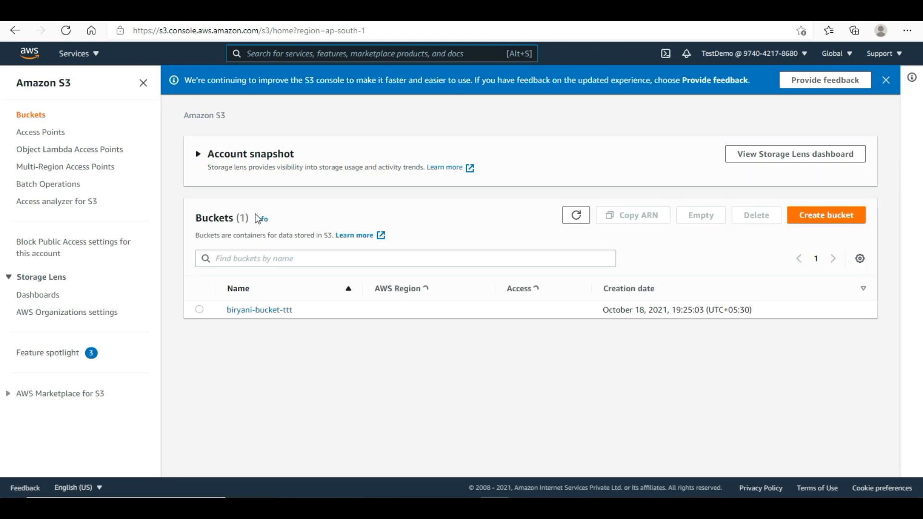
{"action": "left_click", "coordinate": [200, 310]}
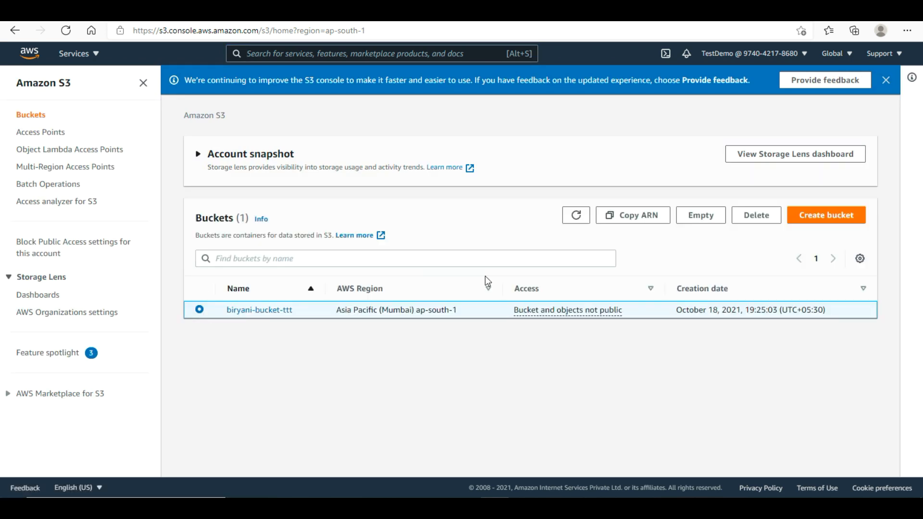
{"action": "left_click", "coordinate": [753, 219]}
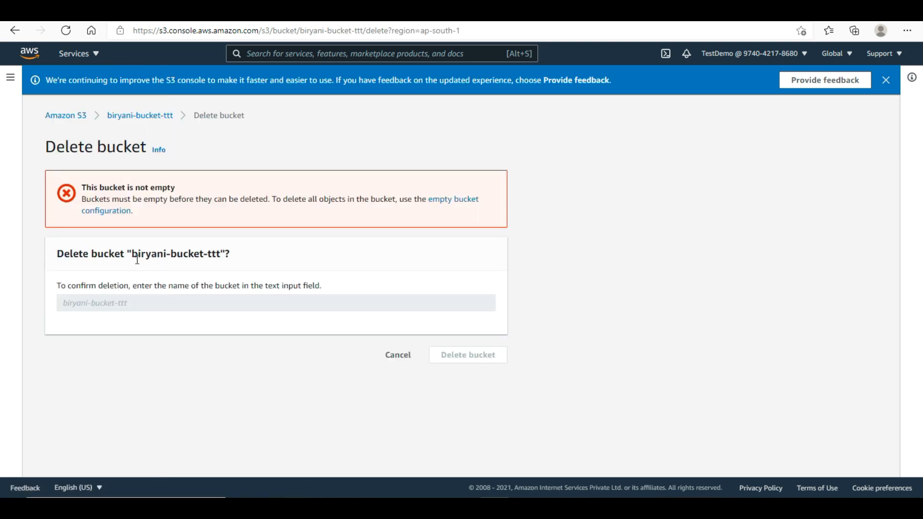
- Select all 64 objects in biryani-bucket-ttt and permanently delete them, confirming with 'permanently delete'
{"action": "left_click", "coordinate": [155, 120]}
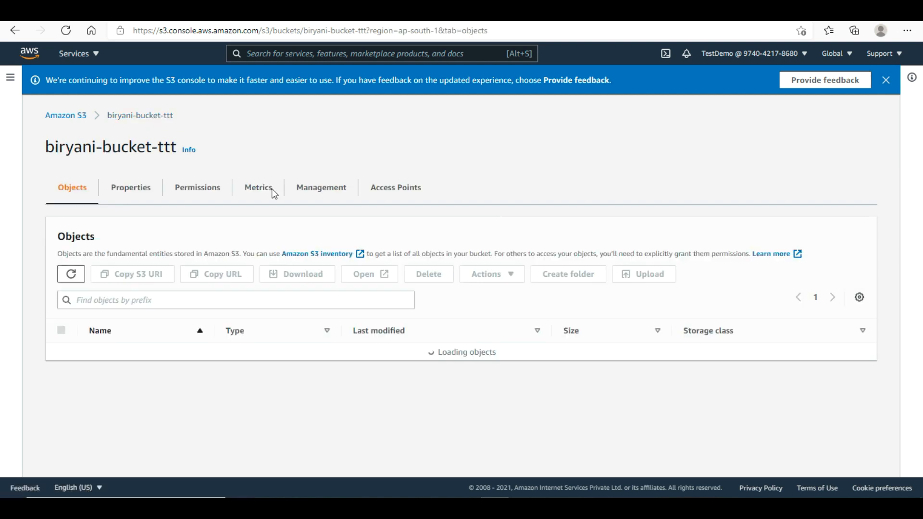
{"action": "left_click", "coordinate": [61, 330]}
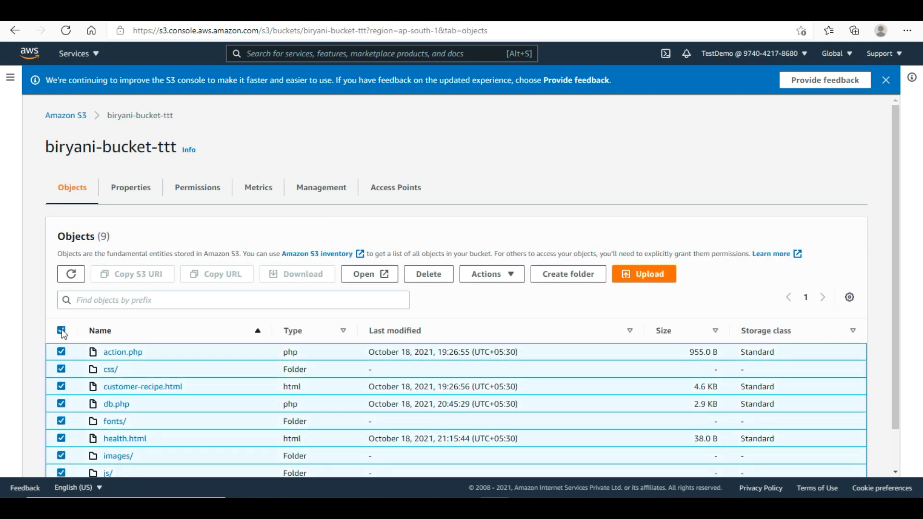
{"action": "left_click", "coordinate": [422, 275]}
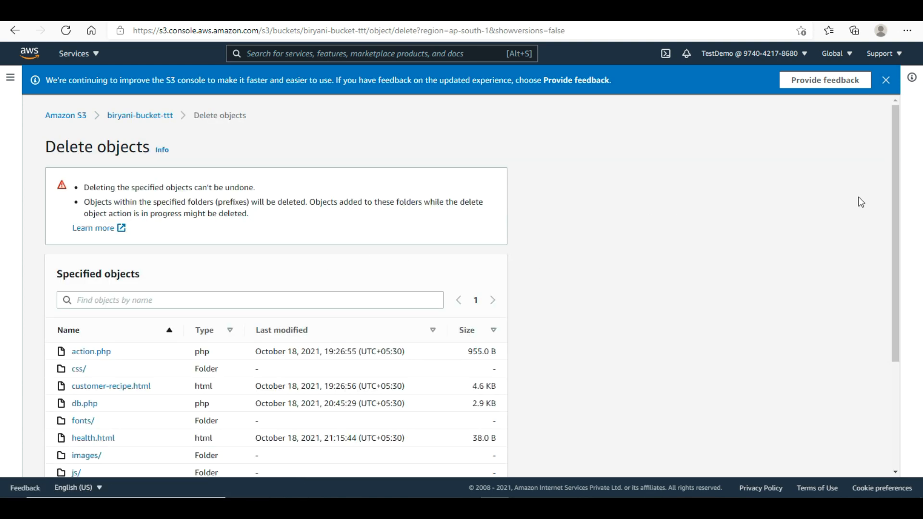
{"action": "left_click_drag", "start_coordinate": [897, 220], "coordinate": [874, 414]}
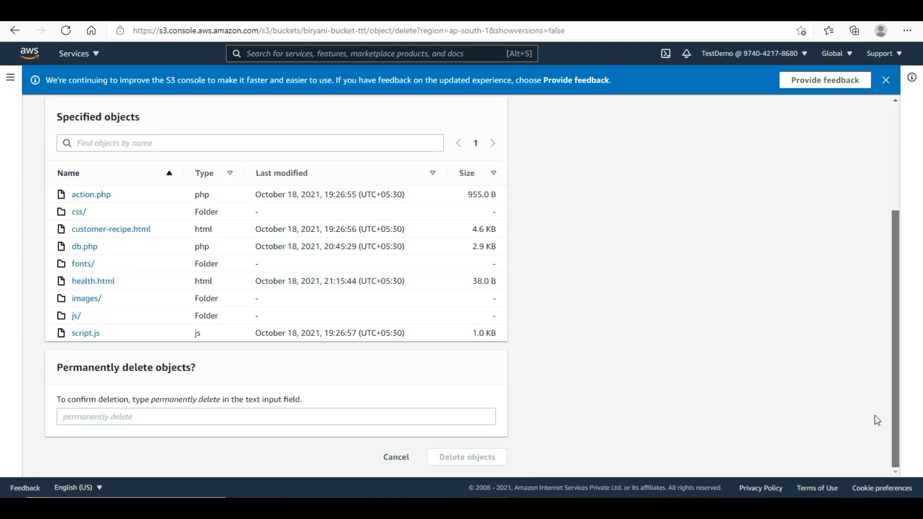
{"action": "left_click", "coordinate": [239, 415]}
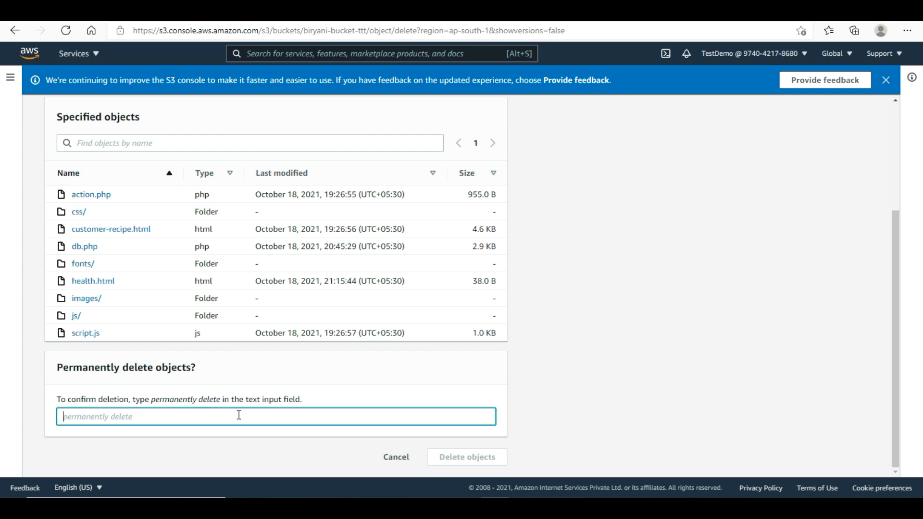
{"action": "type", "text": "permanently delete"}
{"action": "left_click", "coordinate": [502, 448]}
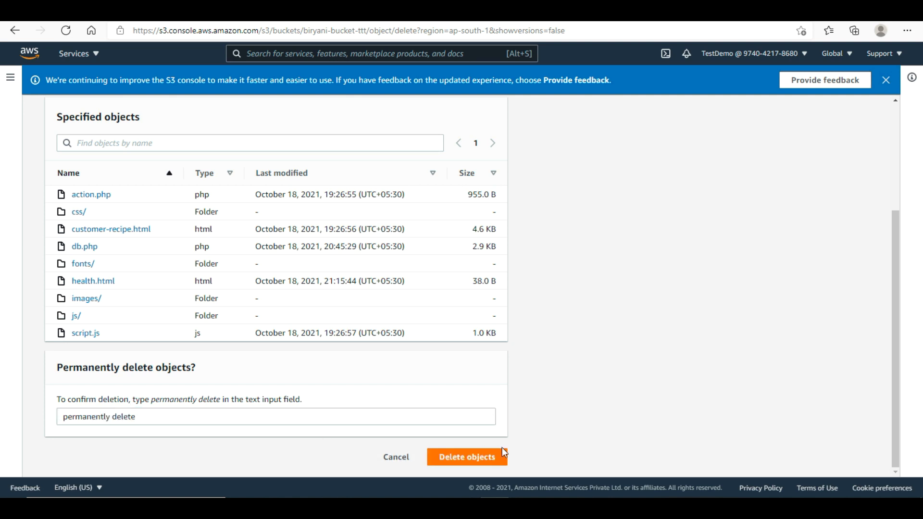
{"action": "left_click", "coordinate": [484, 461]}
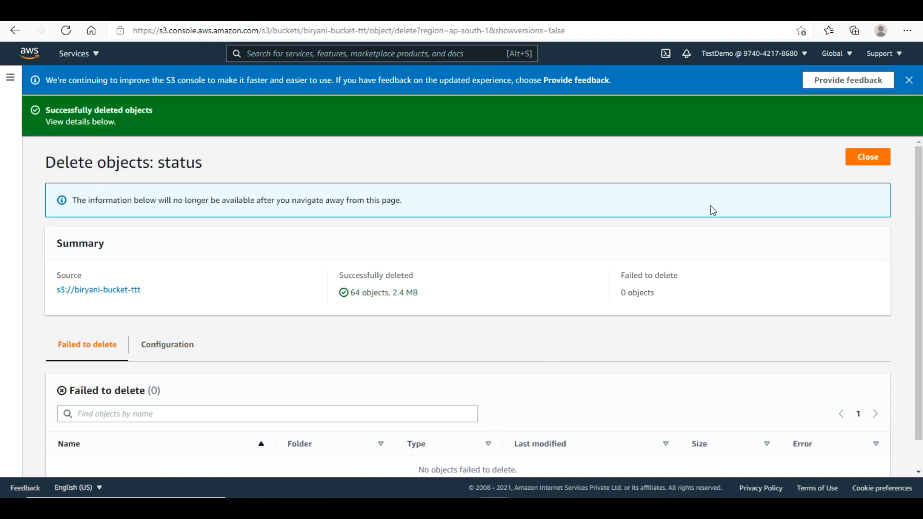
{"action": "left_click", "coordinate": [856, 163]}
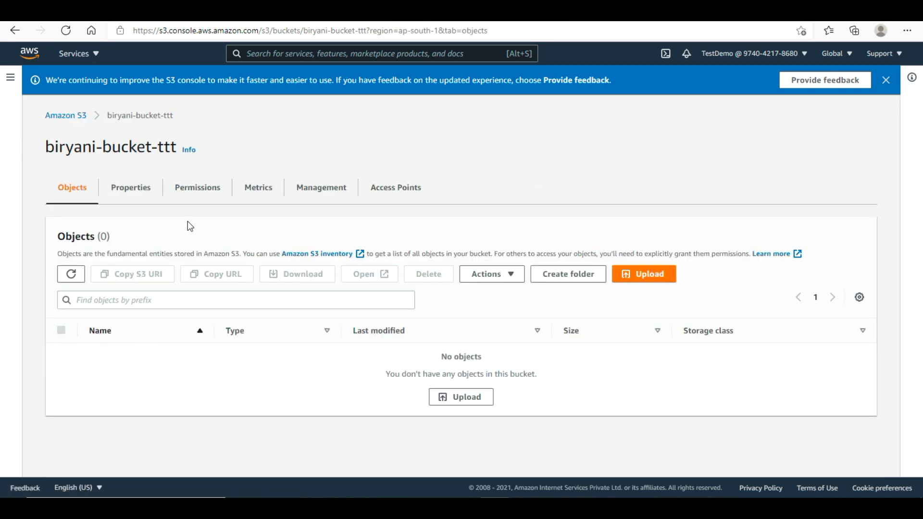
- Delete the empty biryani-bucket-ttt bucket by pasting its name as confirmation, then return home
{"action": "left_click", "coordinate": [60, 122]}
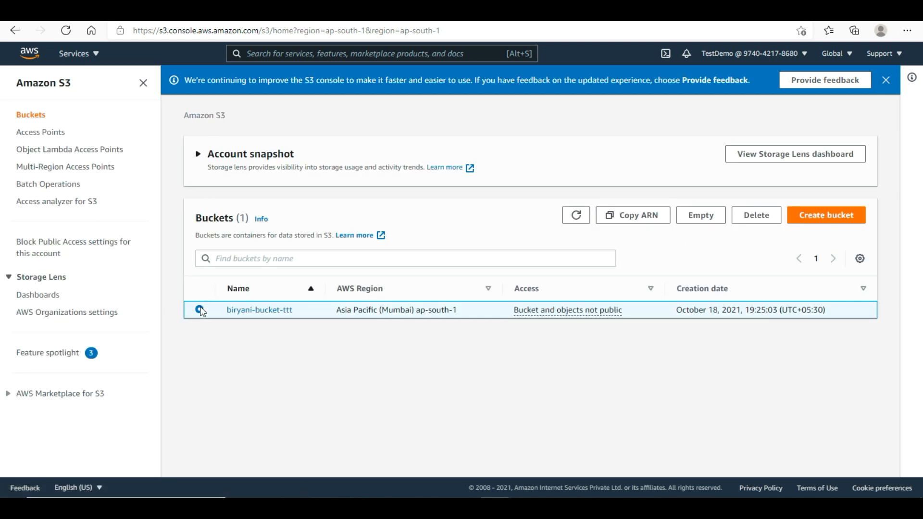
{"action": "left_click", "coordinate": [756, 215]}
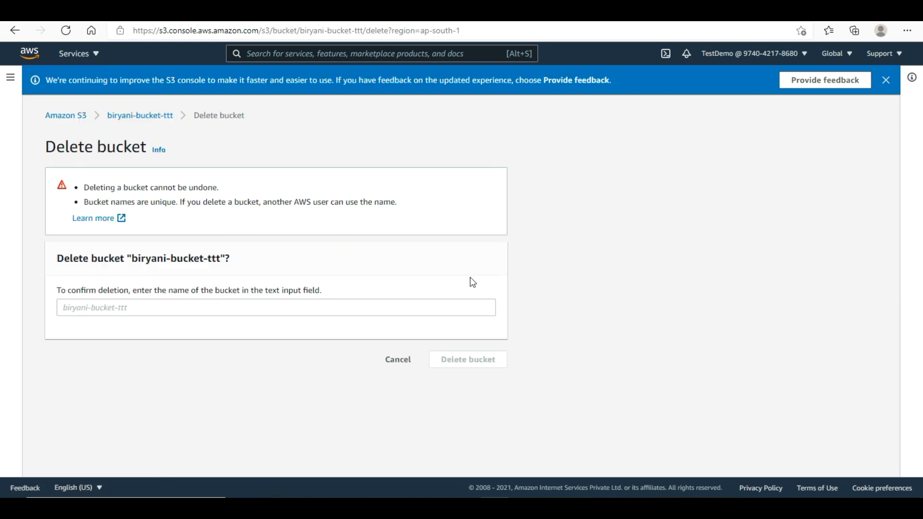
{"action": "left_click", "coordinate": [143, 308]}
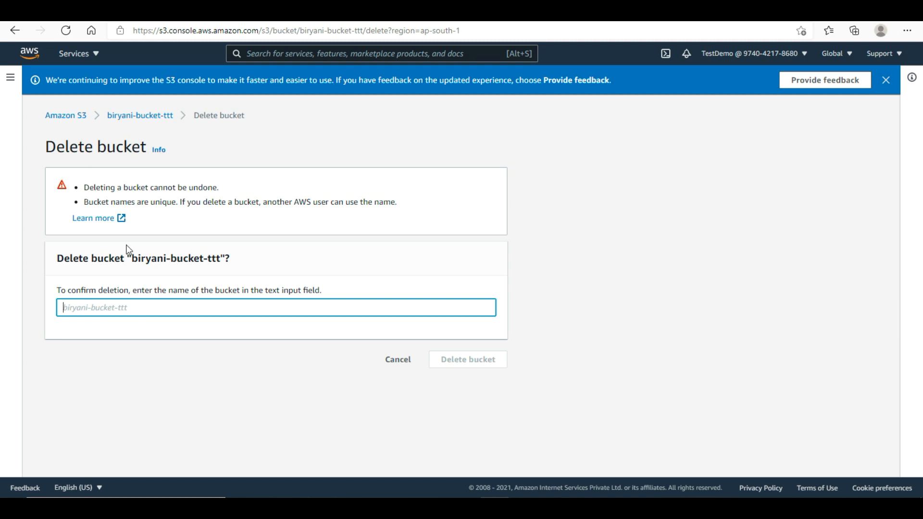
{"action": "left_click_drag", "start_coordinate": [135, 259], "coordinate": [223, 259]}
{"action": "key", "text": "ctrl+c"}
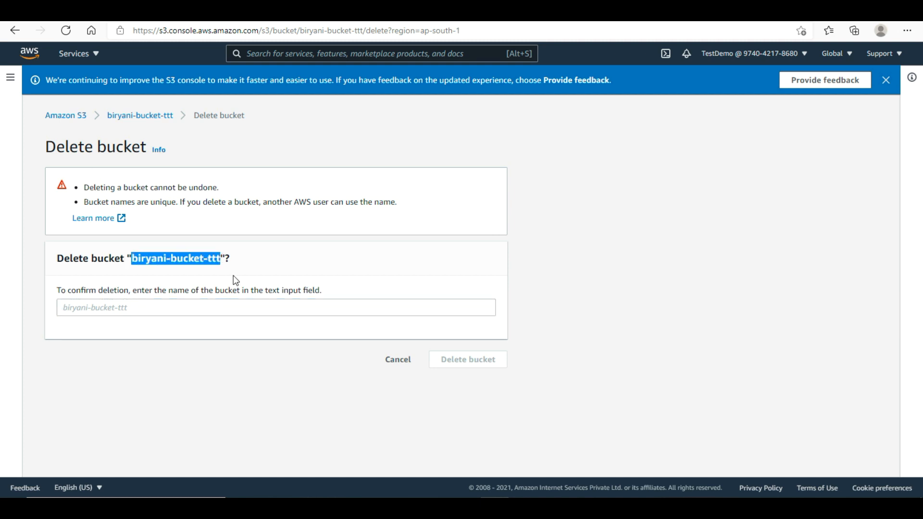
{"action": "left_click", "coordinate": [215, 314]}
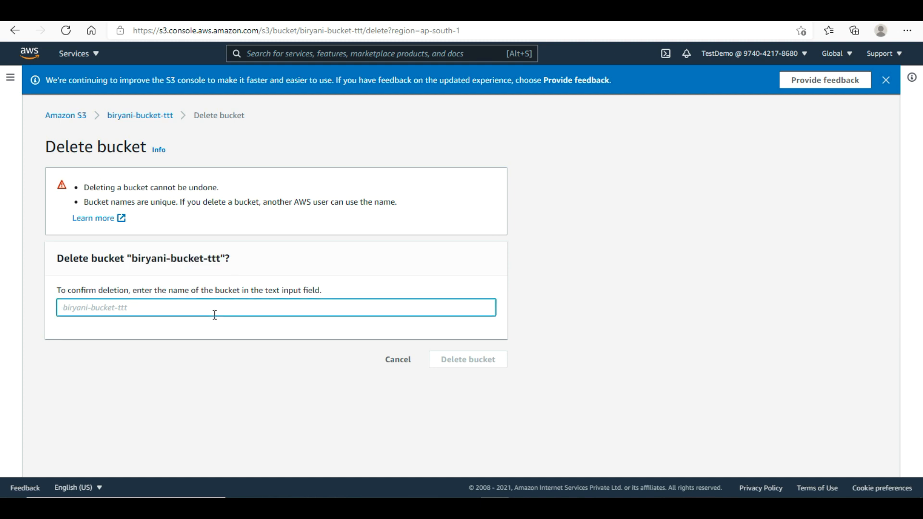
{"action": "key", "text": "ctrl+v"}
{"action": "left_click", "coordinate": [505, 359]}
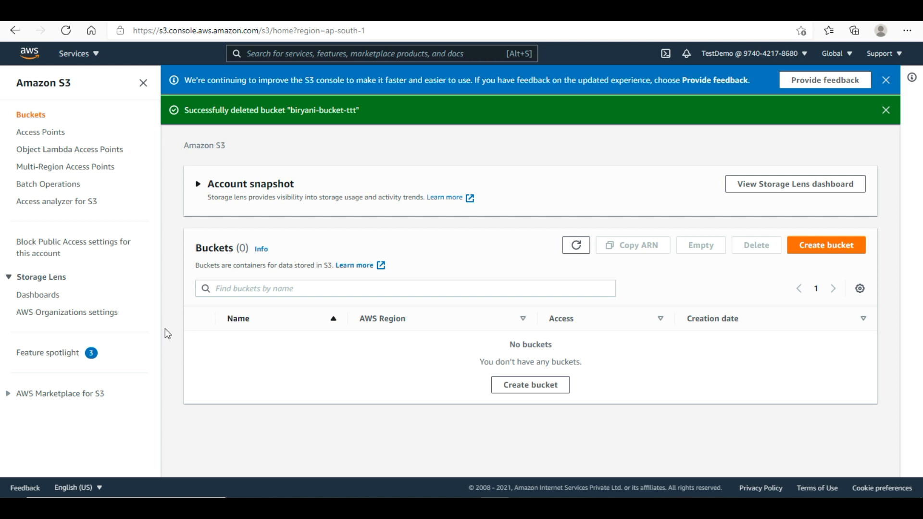
{"action": "left_click", "coordinate": [28, 60]}
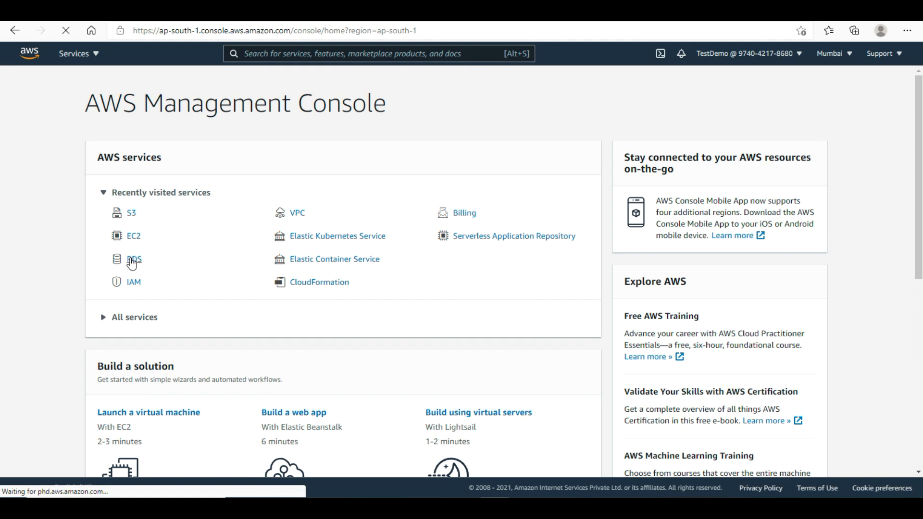
- Select the biryani instance under RDS Databases and choose Delete from Actions
{"action": "left_click", "coordinate": [132, 261]}
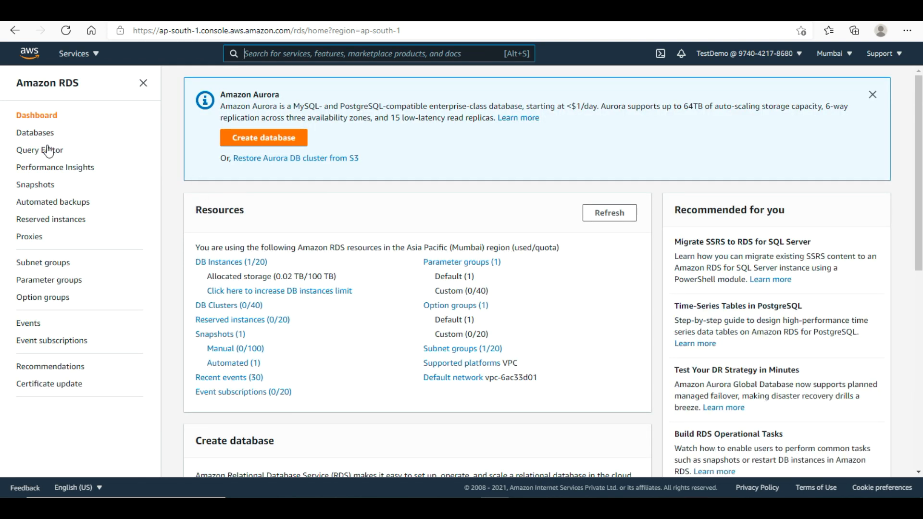
{"action": "left_click", "coordinate": [38, 137]}
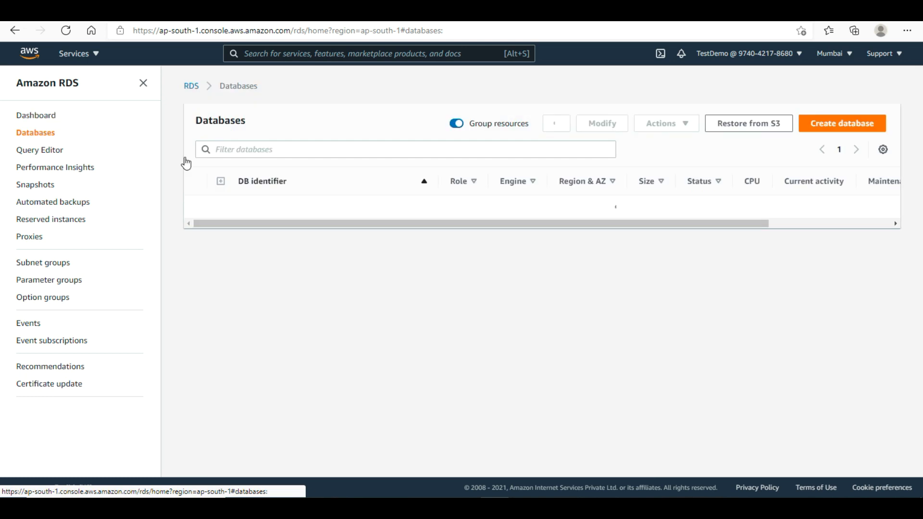
{"action": "left_click", "coordinate": [199, 207]}
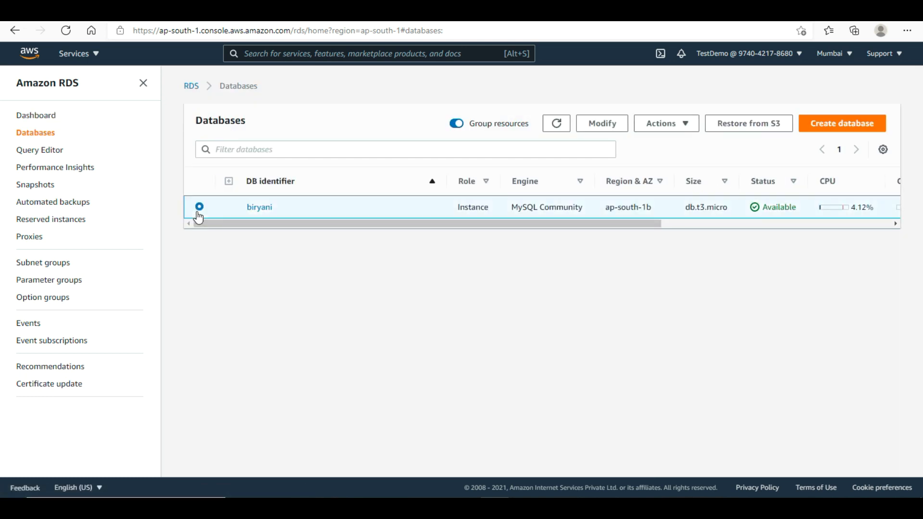
{"action": "left_click", "coordinate": [649, 136]}
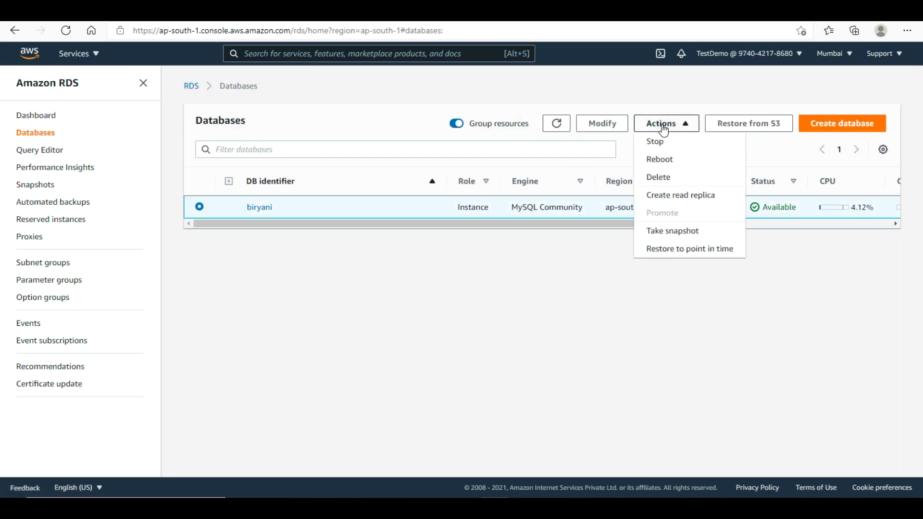
{"action": "left_click", "coordinate": [666, 177]}
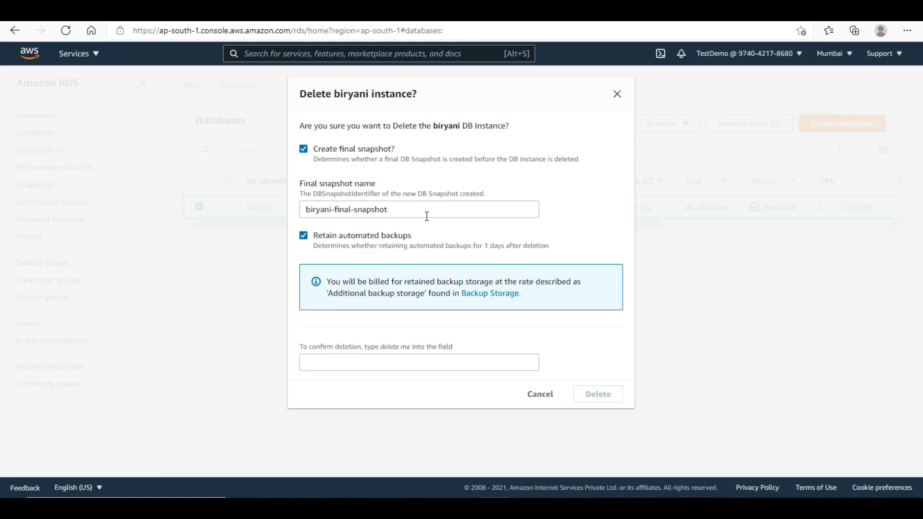
- Turn off retained automated backups, toggle the final snapshot option, and enter 'delete me' as confirmation
{"action": "left_click", "coordinate": [303, 235]}
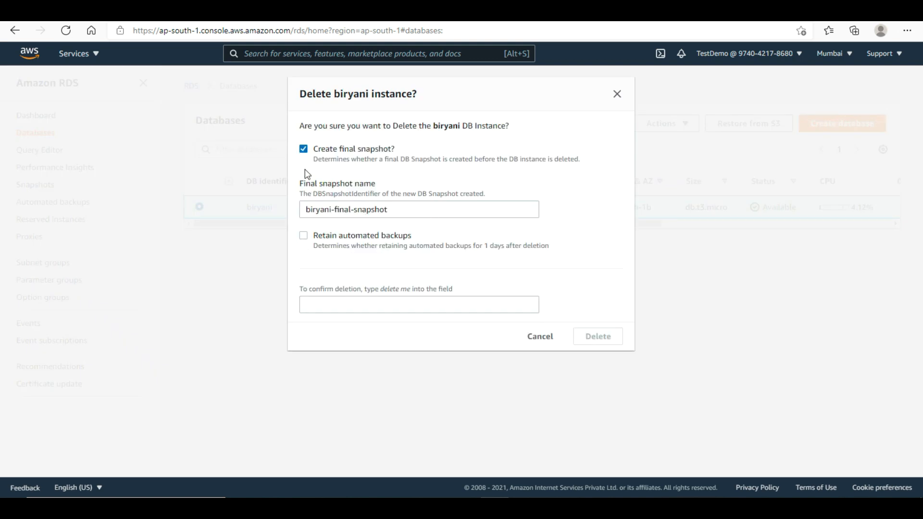
{"action": "left_click", "coordinate": [304, 150]}
{"action": "left_click", "coordinate": [369, 290]}
{"action": "type", "text": "dele"}
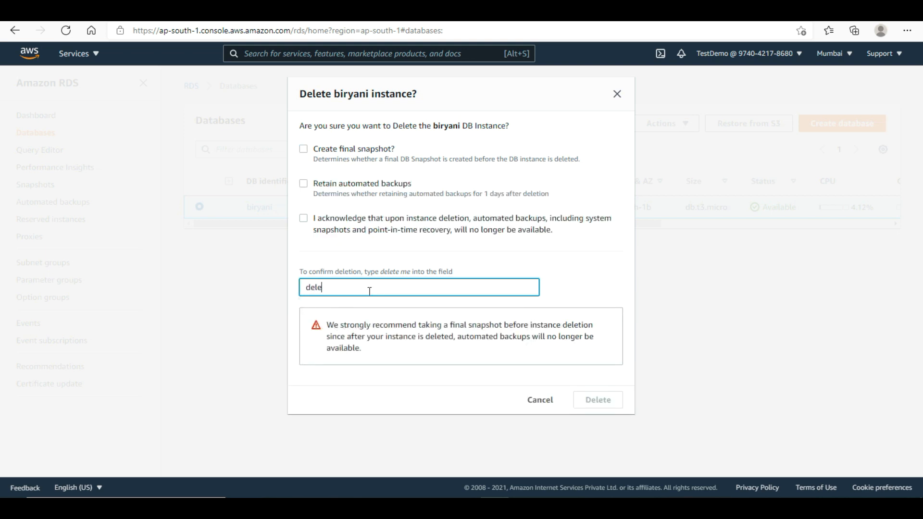
{"action": "left_click", "coordinate": [303, 225]}
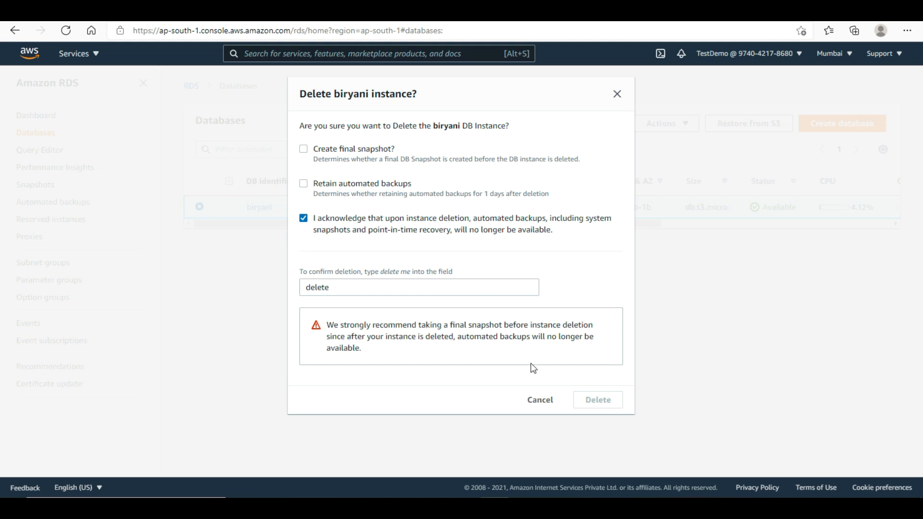
{"action": "left_click", "coordinate": [304, 150]}
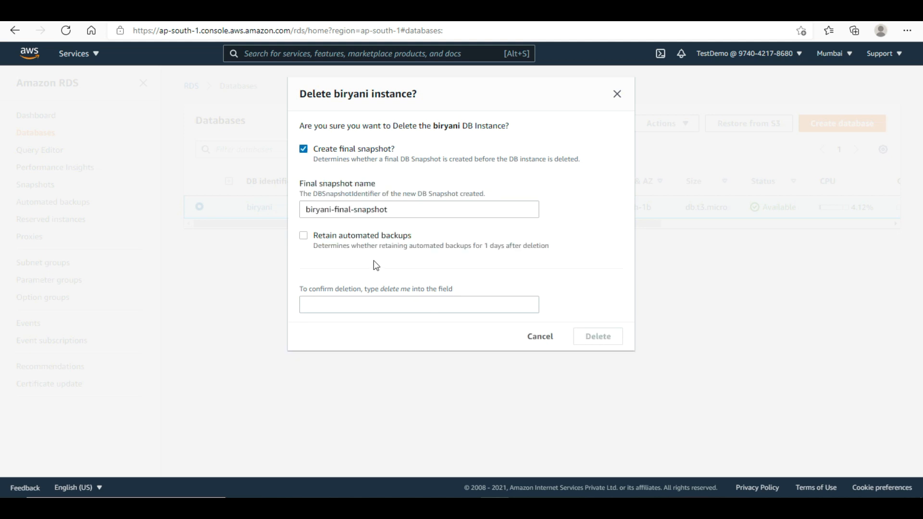
{"action": "left_click", "coordinate": [429, 305]}
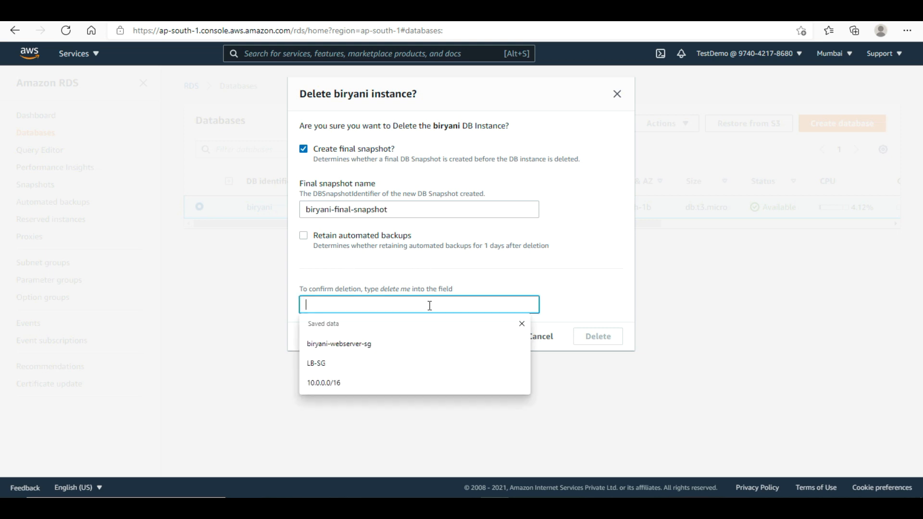
{"action": "left_click", "coordinate": [445, 277]}
{"action": "left_click", "coordinate": [426, 303]}
{"action": "type", "text": "delete "}
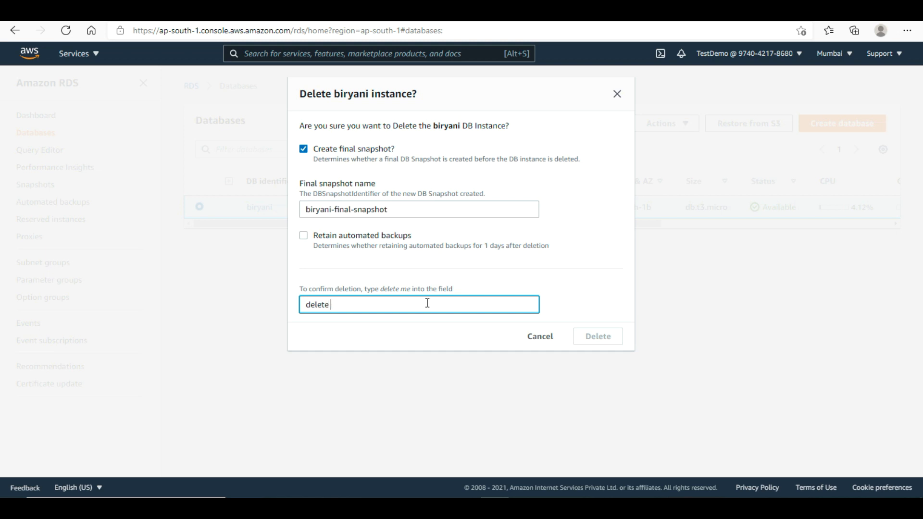
{"action": "type", "text": "me"}
- Skip the final snapshot, acknowledge backup loss, delete the biryani instance, then check Snapshots
{"action": "left_click", "coordinate": [304, 149]}
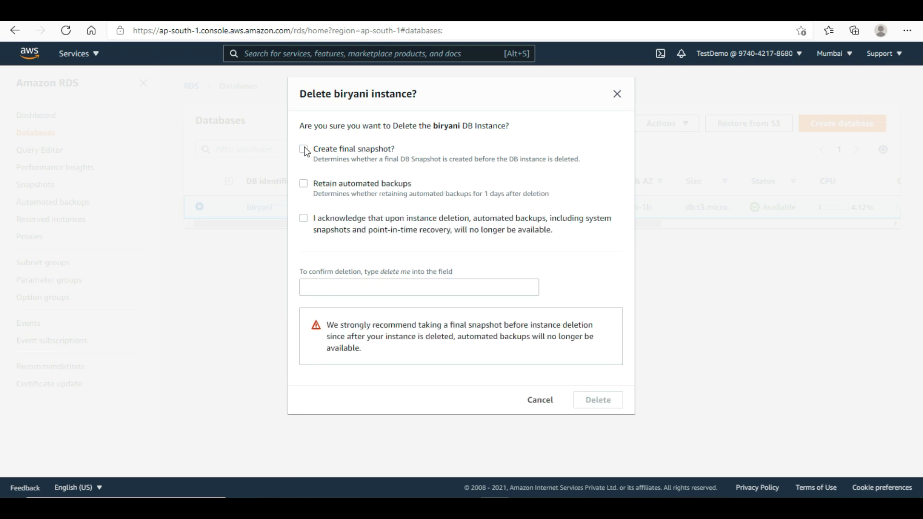
{"action": "left_click", "coordinate": [360, 289]}
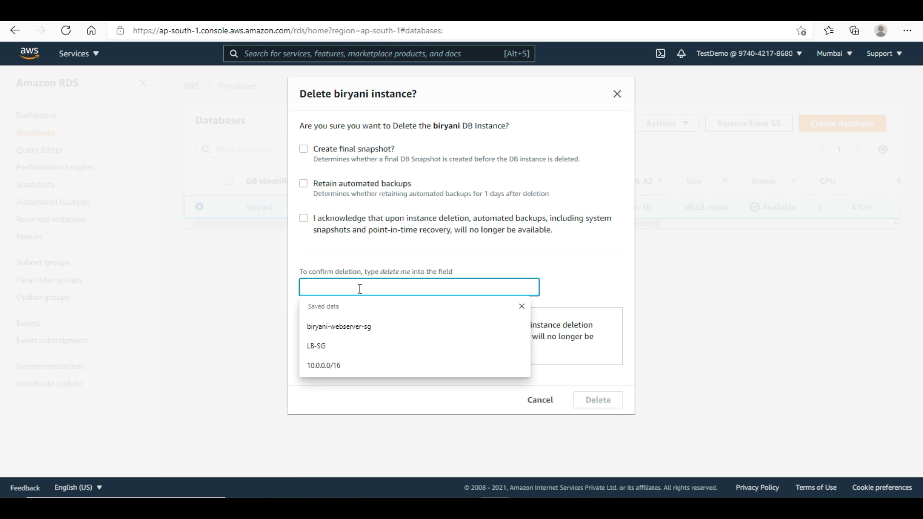
{"action": "type", "text": "delete me"}
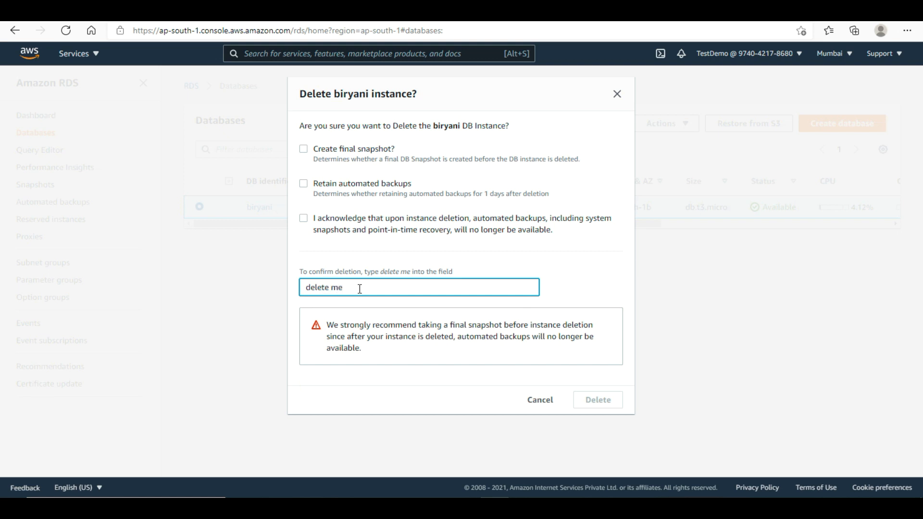
{"action": "left_click", "coordinate": [303, 218]}
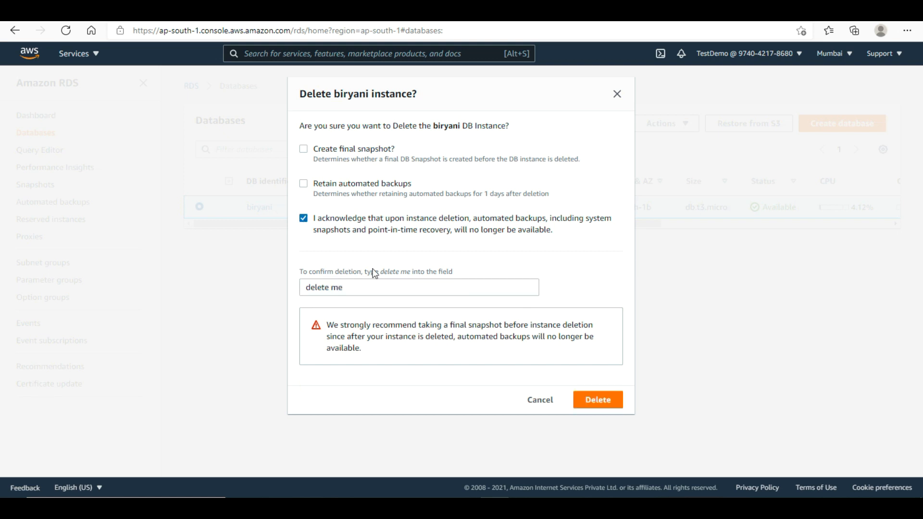
{"action": "left_click", "coordinate": [599, 403]}
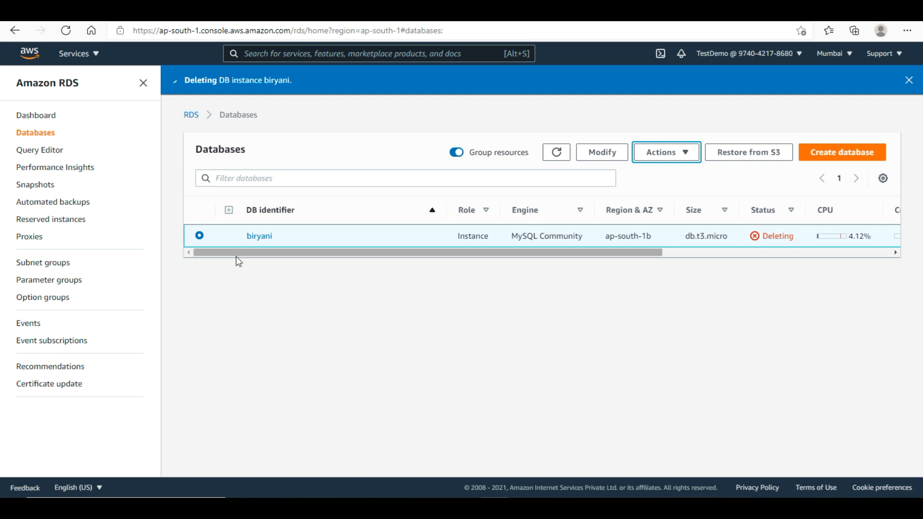
{"action": "left_click", "coordinate": [36, 187]}
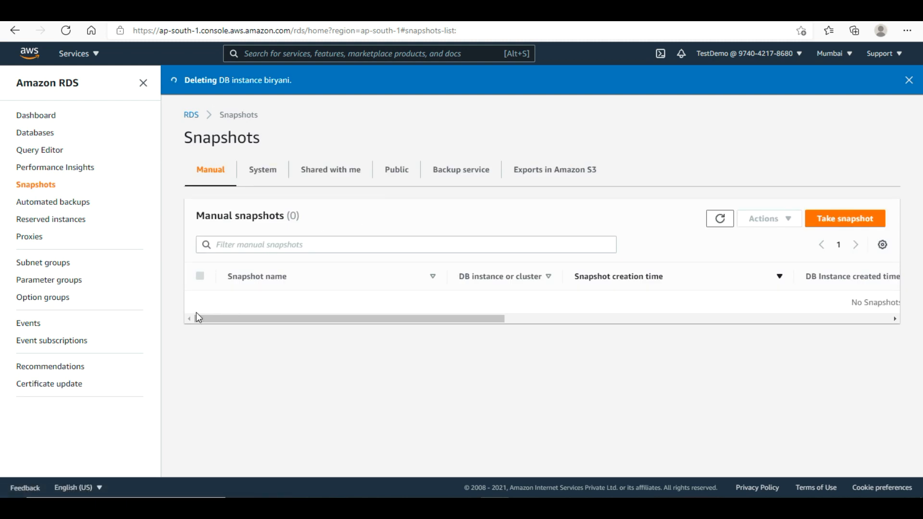
{"action": "left_click", "coordinate": [40, 62]}
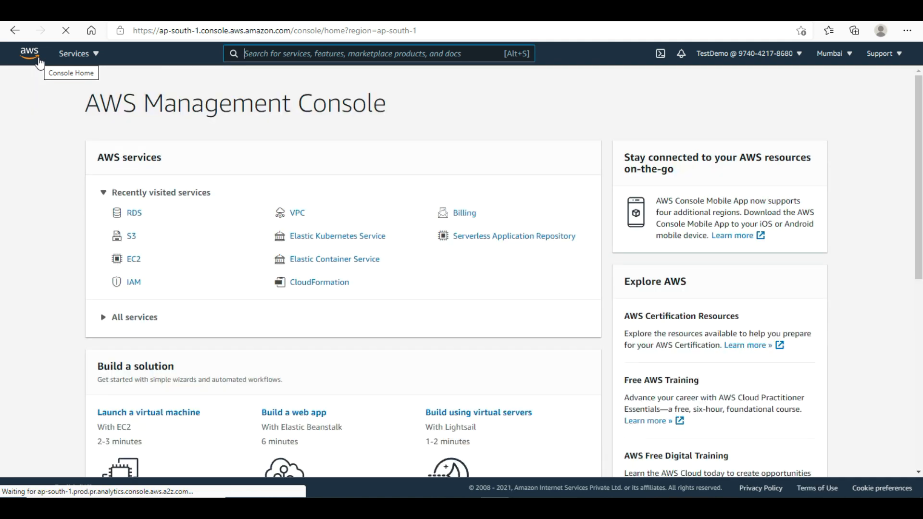
- Detach the Biryany-IGW internet gateway from biryani-vpc
{"action": "left_click", "coordinate": [302, 217]}
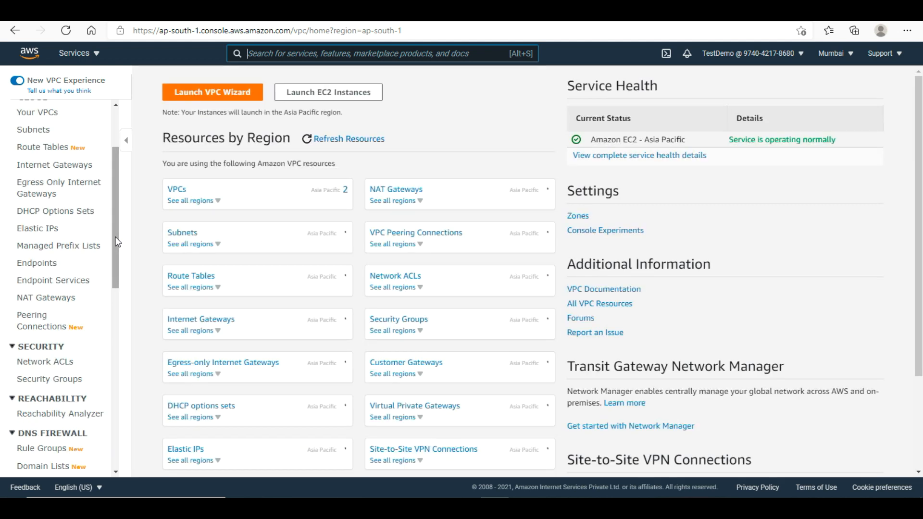
{"action": "left_click_drag", "start_coordinate": [115, 238], "coordinate": [116, 220]}
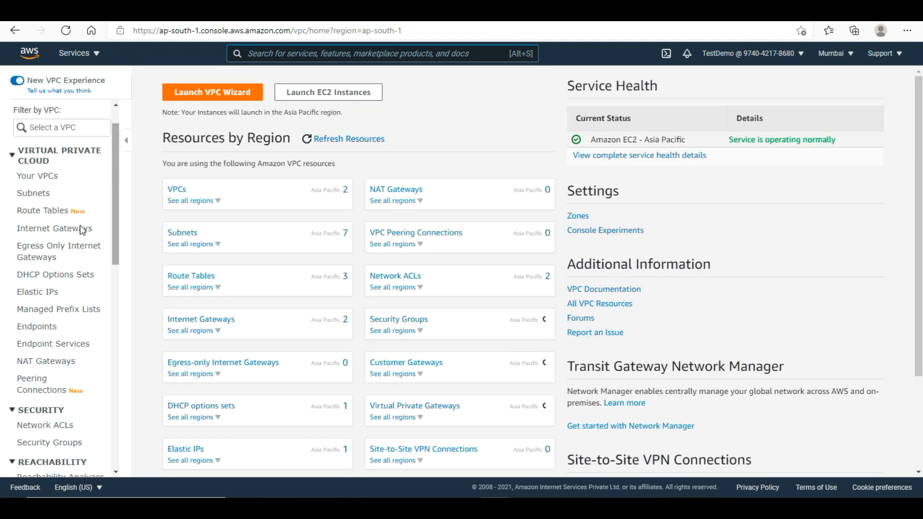
{"action": "left_click", "coordinate": [49, 234]}
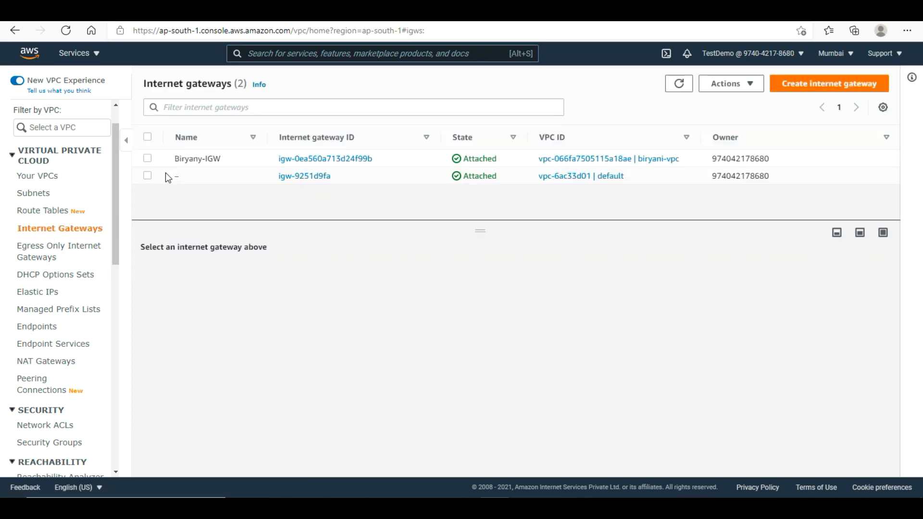
{"action": "left_click", "coordinate": [147, 159]}
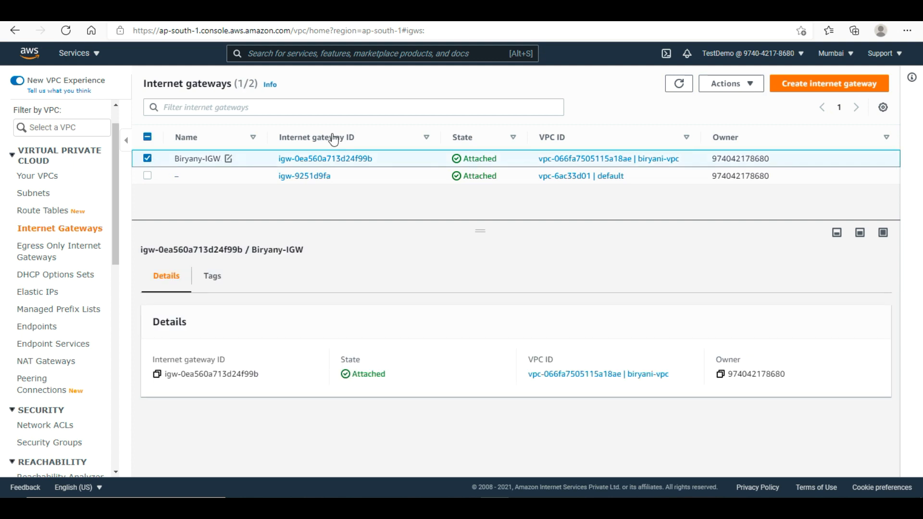
{"action": "left_click", "coordinate": [739, 89]}
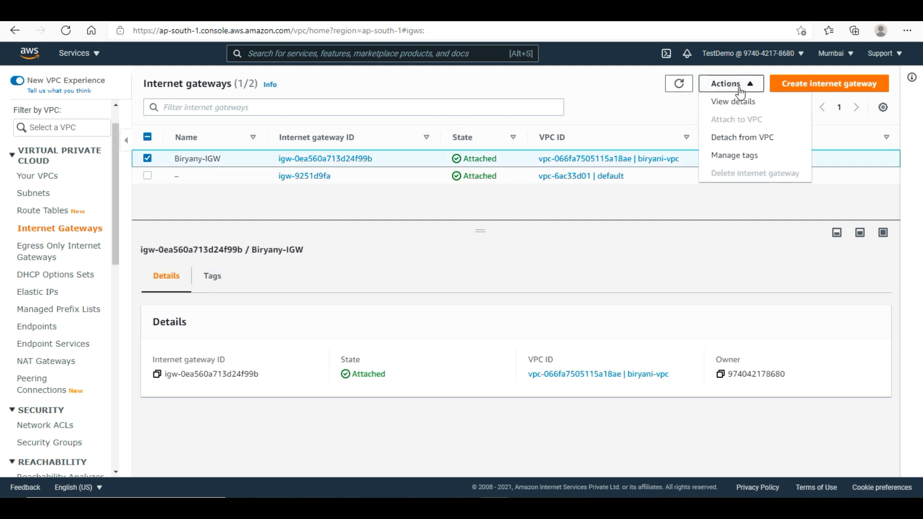
{"action": "left_click", "coordinate": [750, 140]}
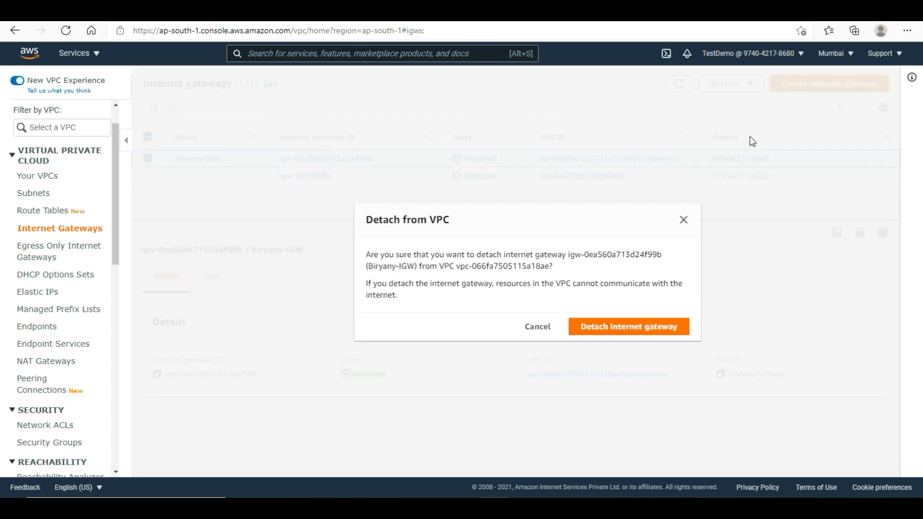
{"action": "left_click", "coordinate": [642, 333]}
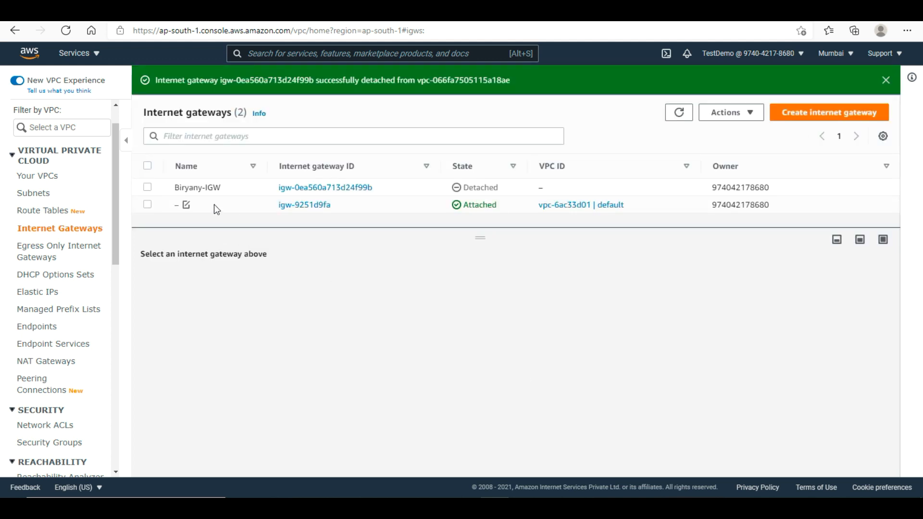
- Delete the detached Biryany-IGW gateway, confirming with 'delete'
{"action": "left_click", "coordinate": [146, 188]}
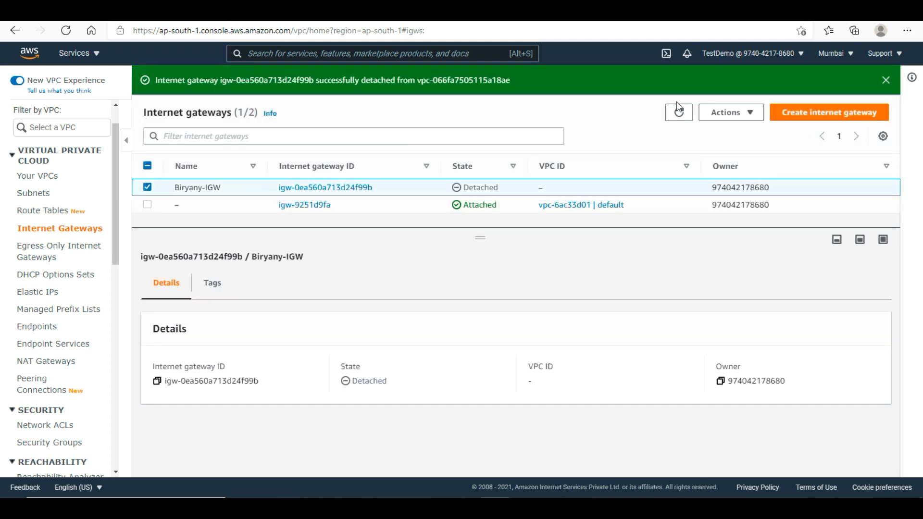
{"action": "left_click", "coordinate": [748, 116]}
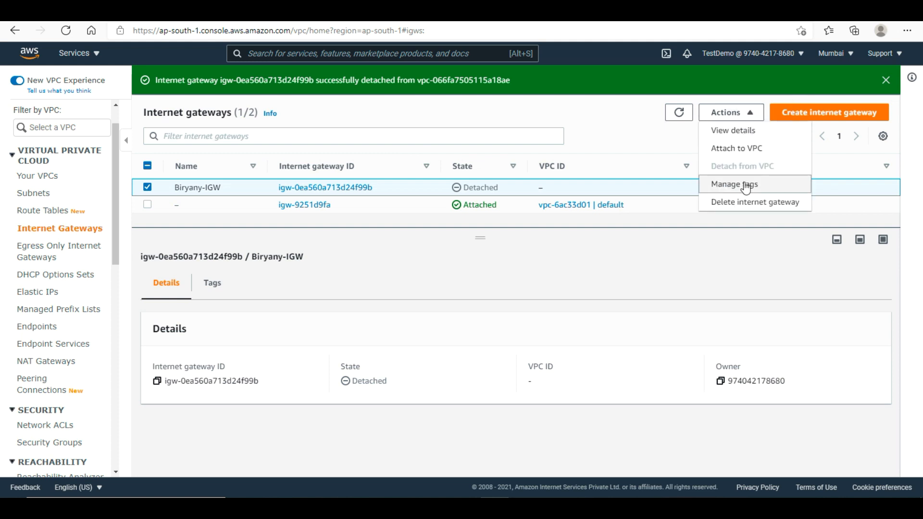
{"action": "left_click", "coordinate": [743, 203]}
{"action": "left_click", "coordinate": [554, 320]}
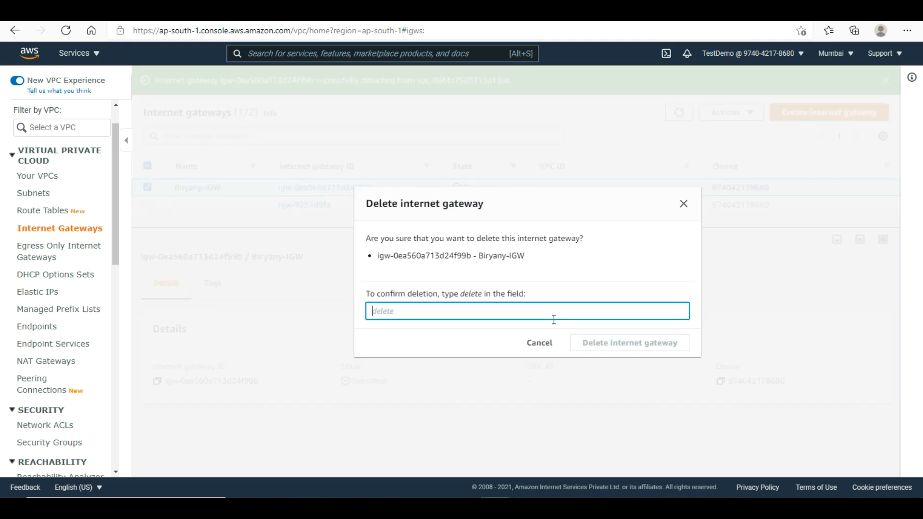
{"action": "type", "text": "delete"}
{"action": "left_click", "coordinate": [634, 347]}
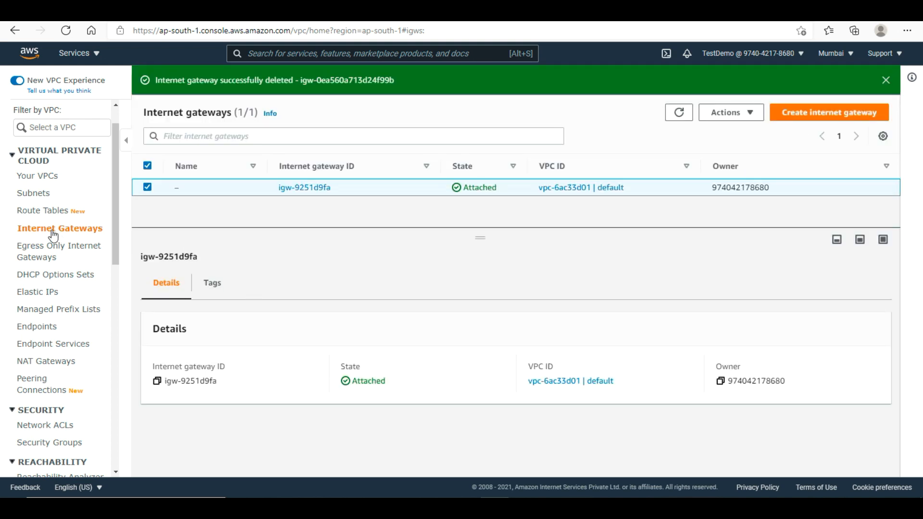
{"action": "left_click", "coordinate": [35, 218]}
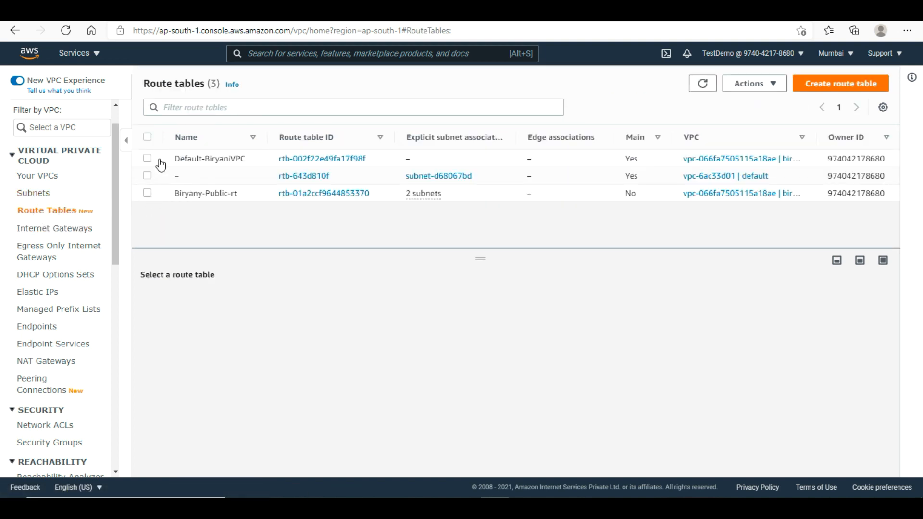
- Attempt to delete Biryany-Public-rt and dismiss the error about its subnet associations
{"action": "left_click", "coordinate": [147, 196]}
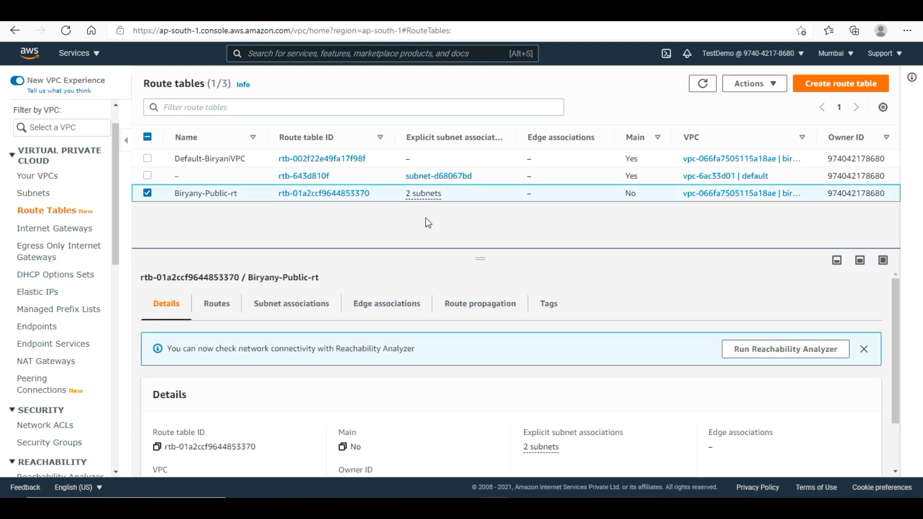
{"action": "left_click", "coordinate": [751, 87]}
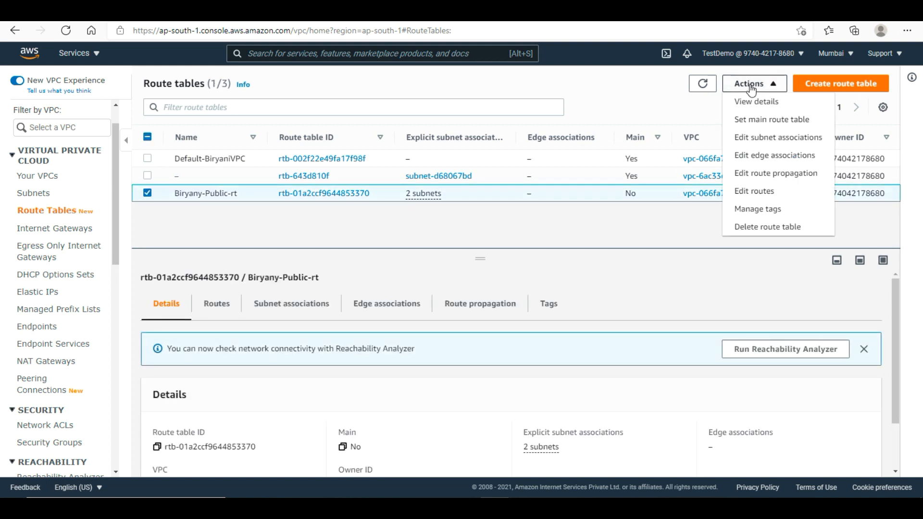
{"action": "left_click", "coordinate": [774, 226]}
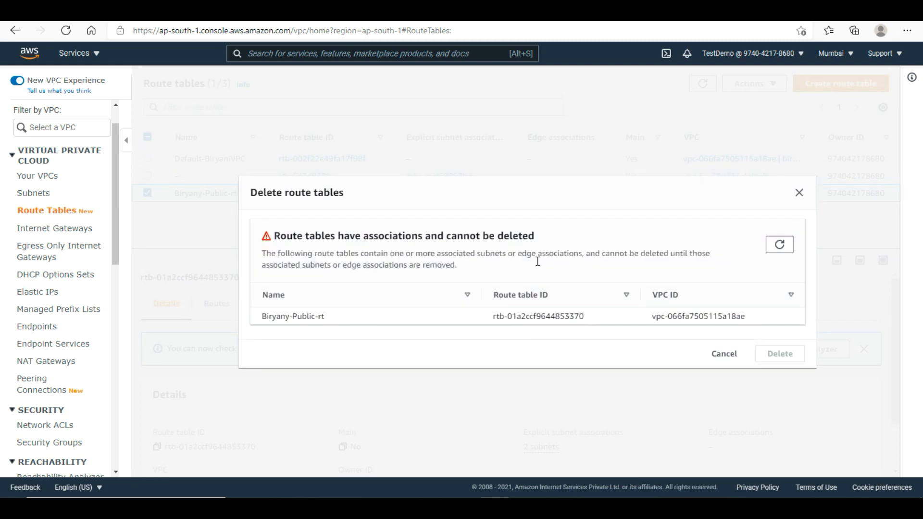
{"action": "left_click", "coordinate": [722, 354]}
{"action": "left_click", "coordinate": [36, 197]}
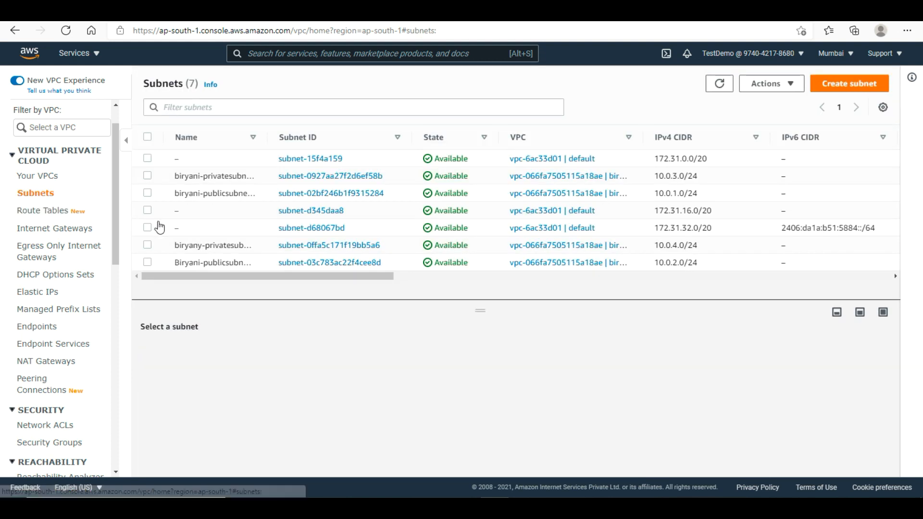
- Select the four Biryani subnets, two public and two private, and choose Delete subnet
{"action": "left_click", "coordinate": [148, 193]}
{"action": "left_click", "coordinate": [148, 175]}
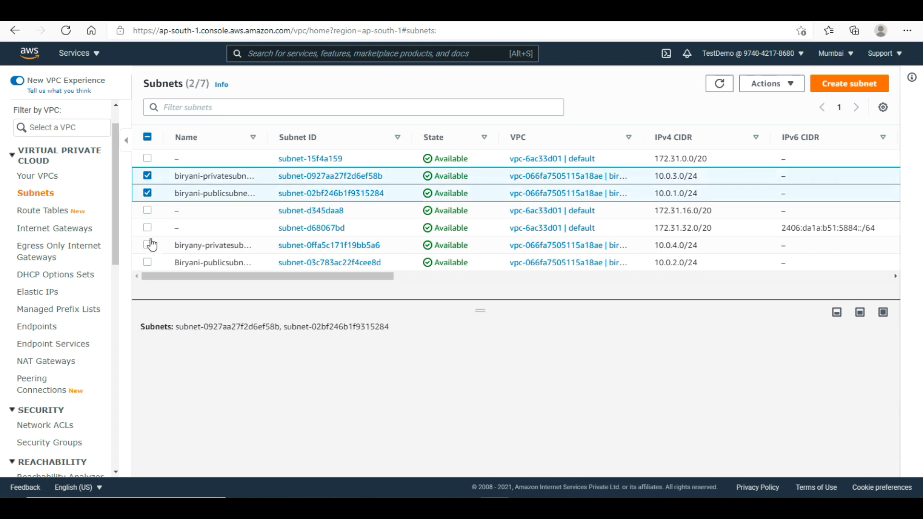
{"action": "left_click", "coordinate": [148, 245]}
{"action": "left_click", "coordinate": [147, 263]}
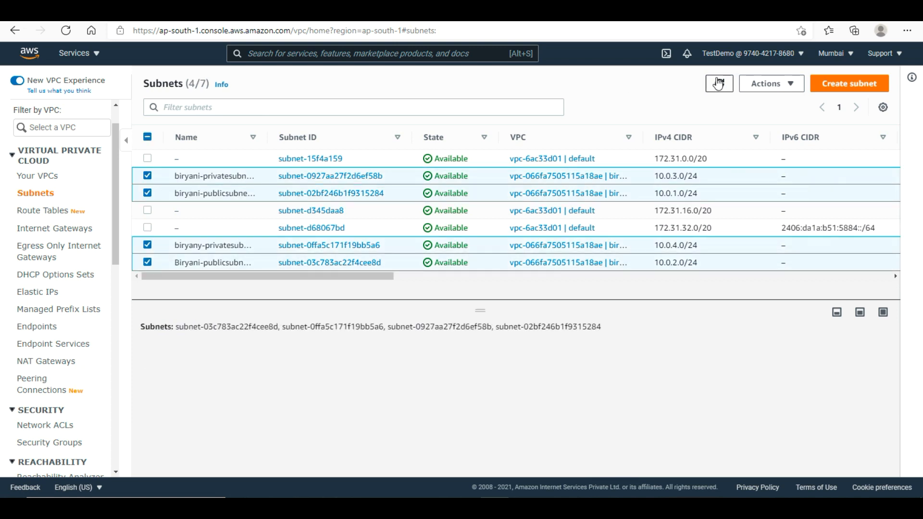
{"action": "left_click", "coordinate": [773, 94]}
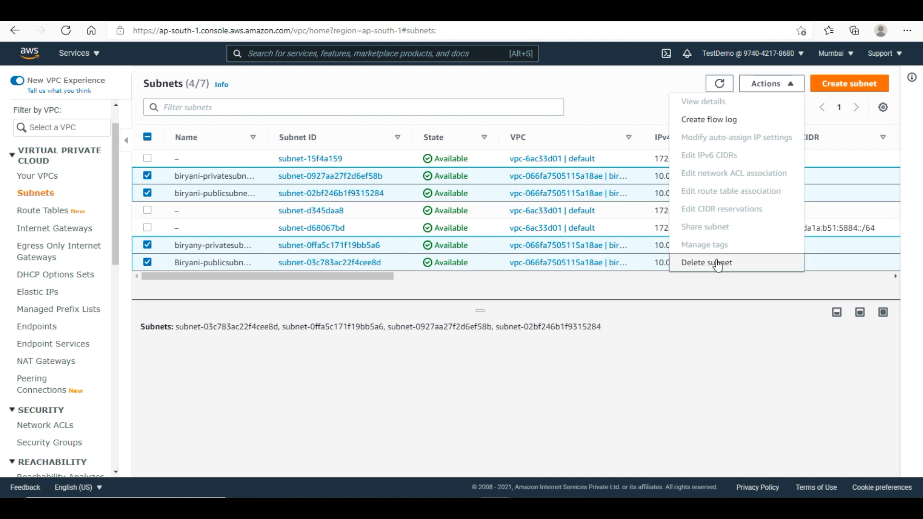
{"action": "left_click", "coordinate": [717, 264]}
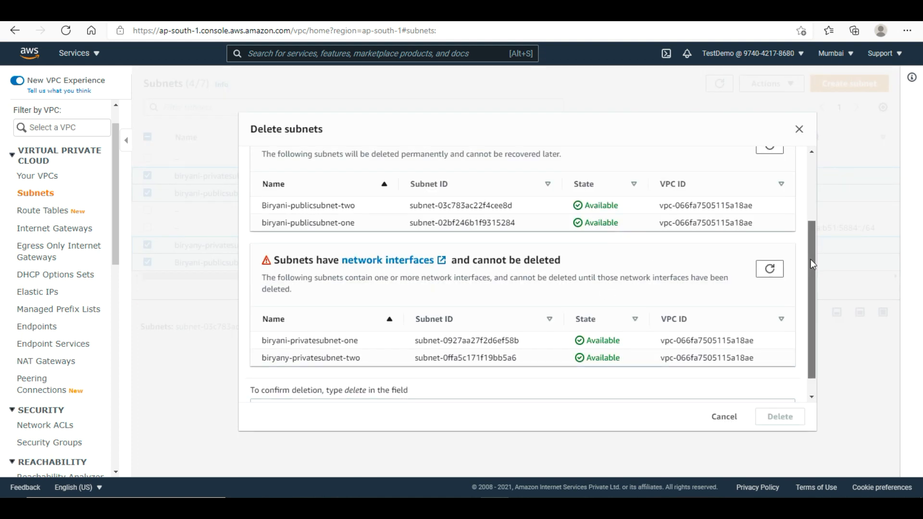
- Review the deletion dialog and confirm with 'delete', removing the two public subnets
{"action": "scroll", "coordinate": [810, 258], "scroll_direction": "down", "scroll_amount": 1}
{"action": "scroll", "coordinate": [811, 243], "scroll_direction": "up", "scroll_amount": 2}
{"action": "scroll", "coordinate": [811, 208], "scroll_direction": "up", "scroll_amount": 3}
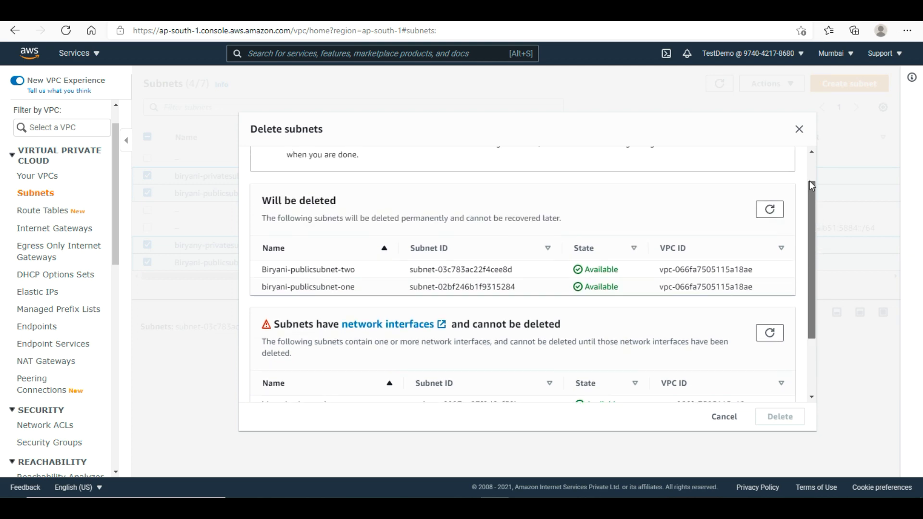
{"action": "scroll", "coordinate": [809, 180], "scroll_direction": "down", "scroll_amount": 2}
{"action": "left_click_drag", "start_coordinate": [810, 235], "coordinate": [808, 289]}
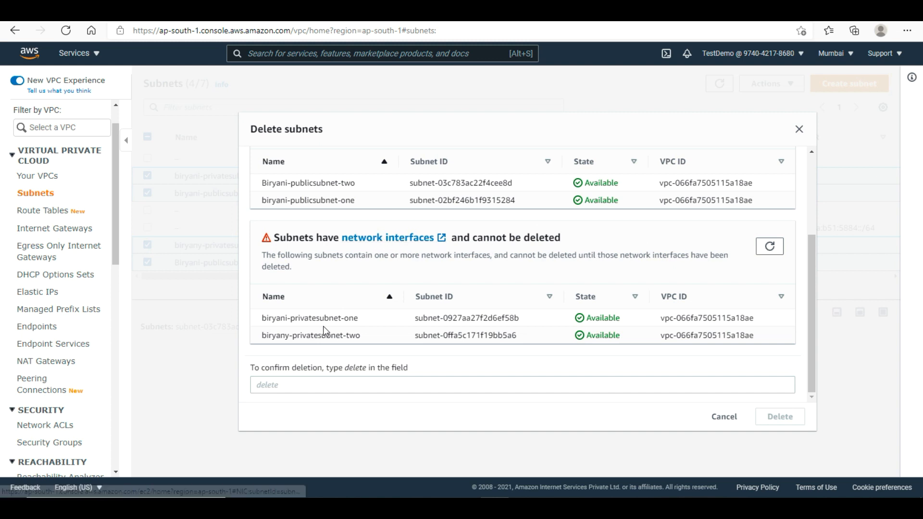
{"action": "left_click", "coordinate": [323, 383]}
{"action": "type", "text": "delete"}
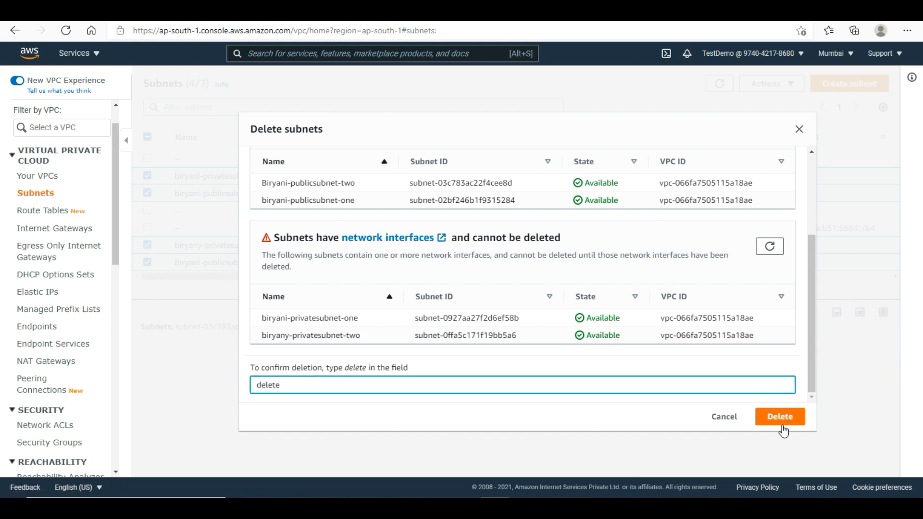
{"action": "left_click", "coordinate": [791, 418]}
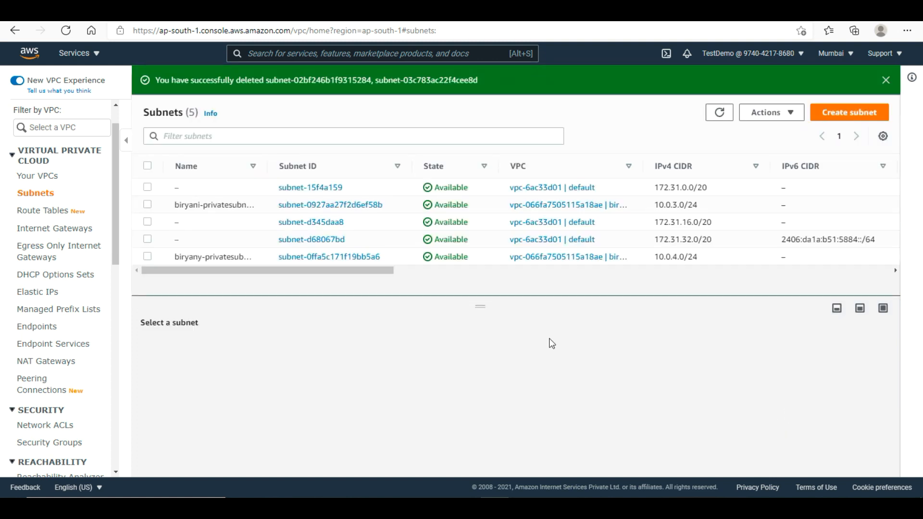
- Delete the Biryany-Public-rt route table from Route Tables, confirming with 'delete'
{"action": "left_click", "coordinate": [51, 214]}
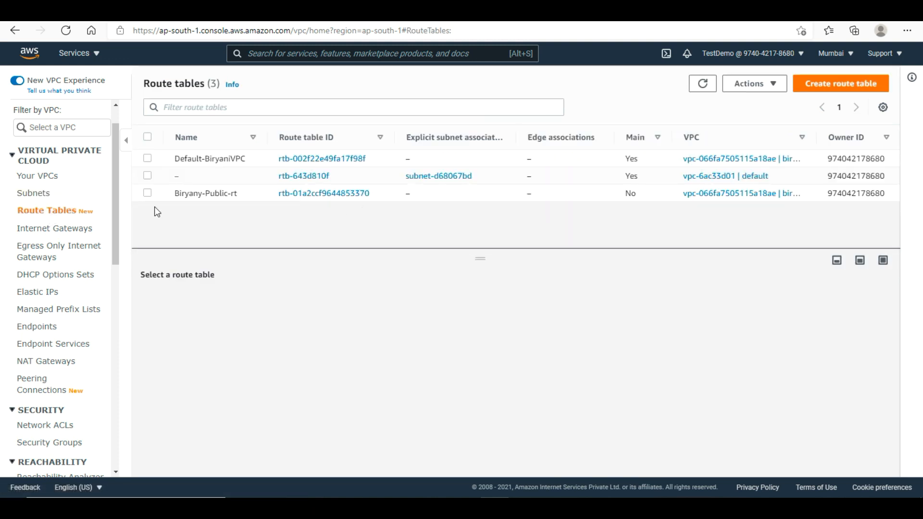
{"action": "left_click", "coordinate": [330, 192]}
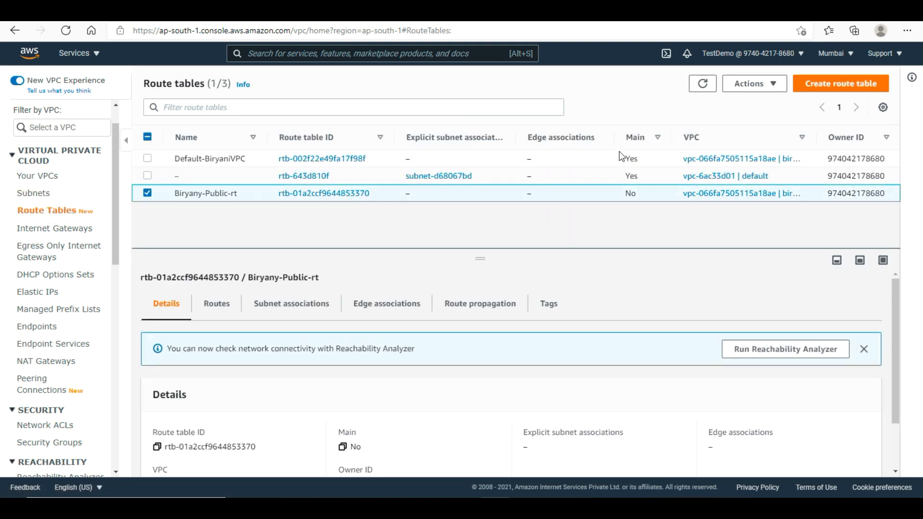
{"action": "left_click", "coordinate": [763, 88]}
{"action": "left_click", "coordinate": [770, 227]}
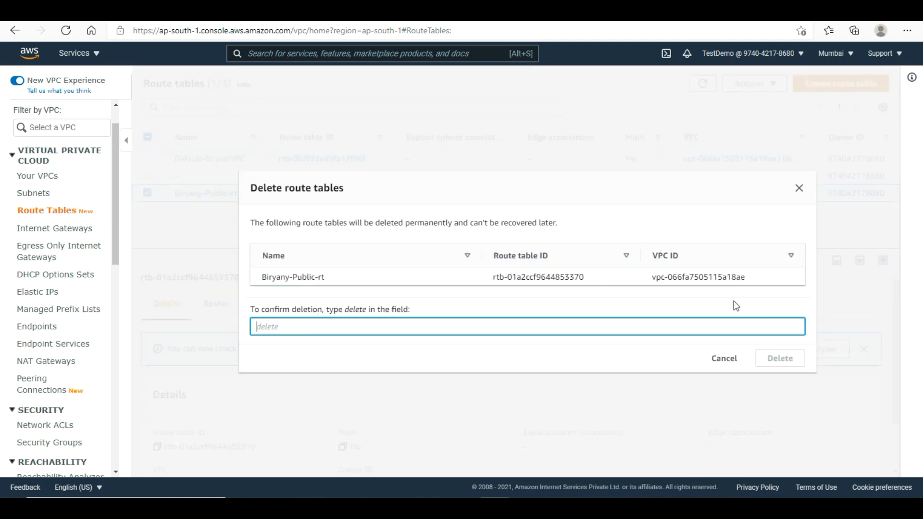
{"action": "type", "text": "delete"}
{"action": "left_click", "coordinate": [780, 359]}
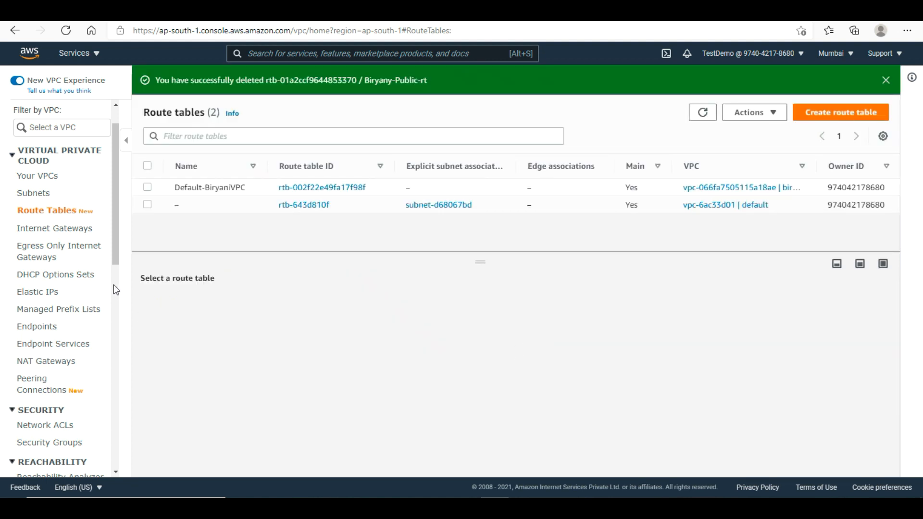
{"action": "left_click", "coordinate": [40, 162]}
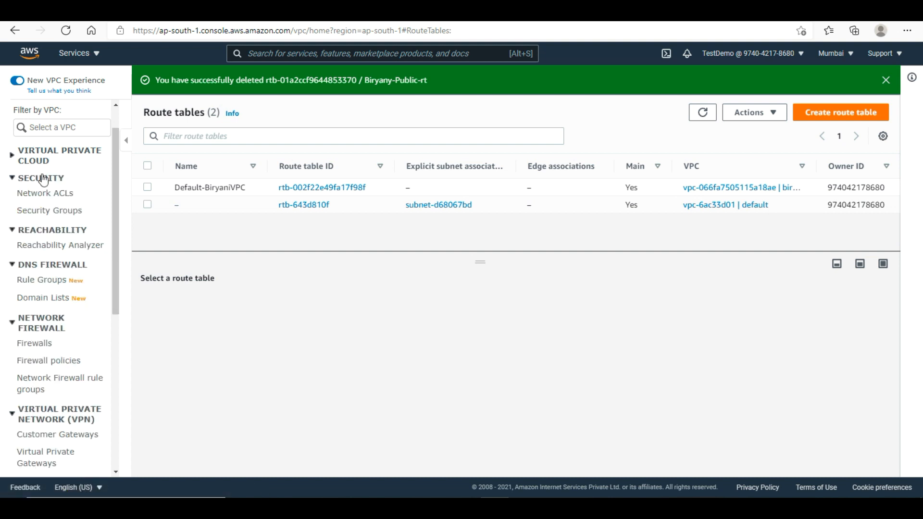
{"action": "scroll", "coordinate": [42, 178], "scroll_direction": "down", "scroll_amount": 1}
{"action": "scroll", "coordinate": [42, 179], "scroll_direction": "up", "scroll_amount": 1}
{"action": "left_click", "coordinate": [33, 163]}
- Attempt Delete VPC on biryani-vpc and view the two blocking network interfaces
{"action": "left_click", "coordinate": [39, 176]}
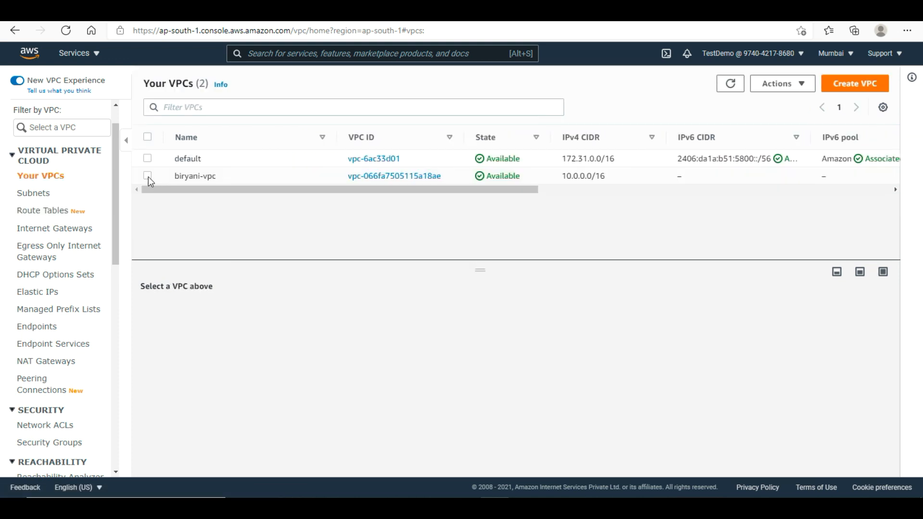
{"action": "left_click", "coordinate": [148, 177]}
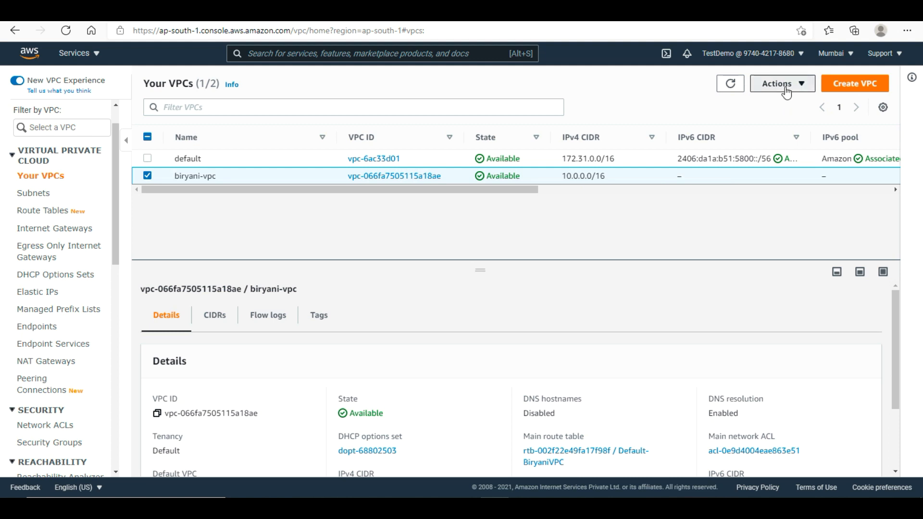
{"action": "left_click", "coordinate": [783, 84]}
{"action": "left_click", "coordinate": [791, 244]}
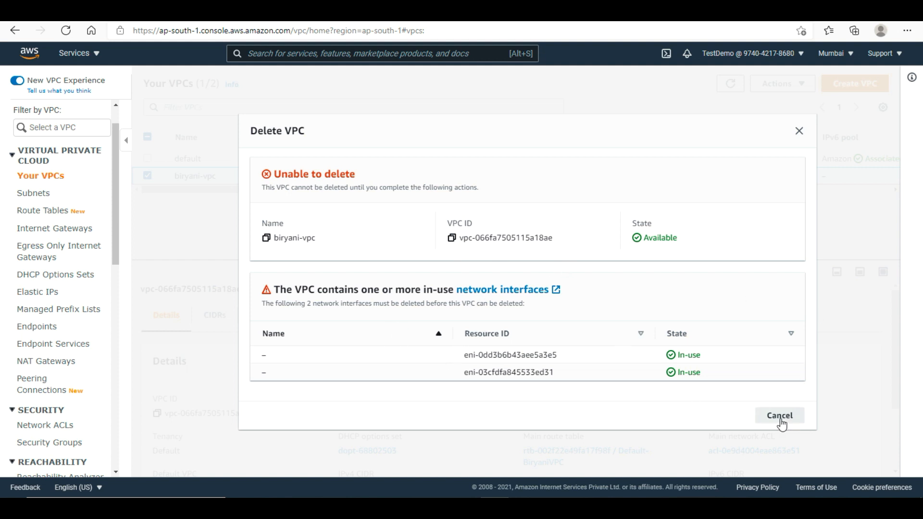
{"action": "left_click", "coordinate": [534, 290]}
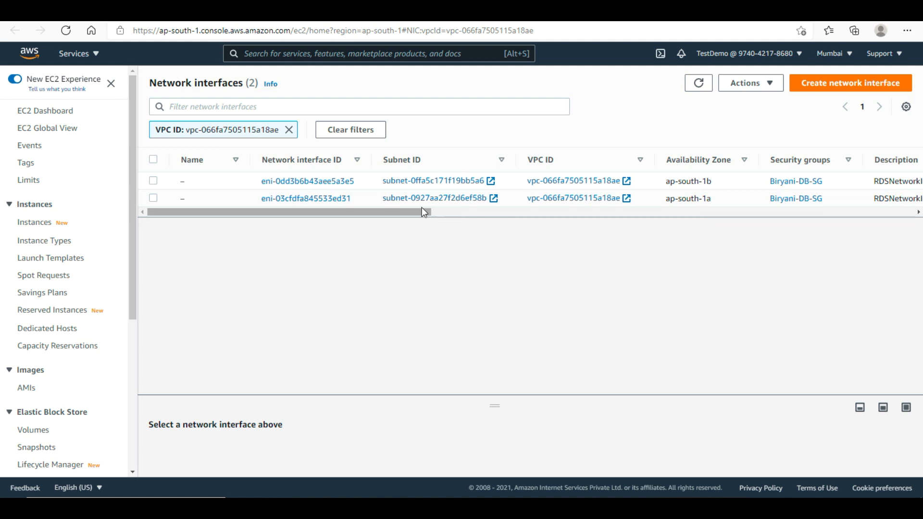
- Inspect both blocking interfaces' Description and Status, identifying them as in-use RDSNetworkInterface entries
{"action": "left_click_drag", "start_coordinate": [418, 212], "coordinate": [579, 226]}
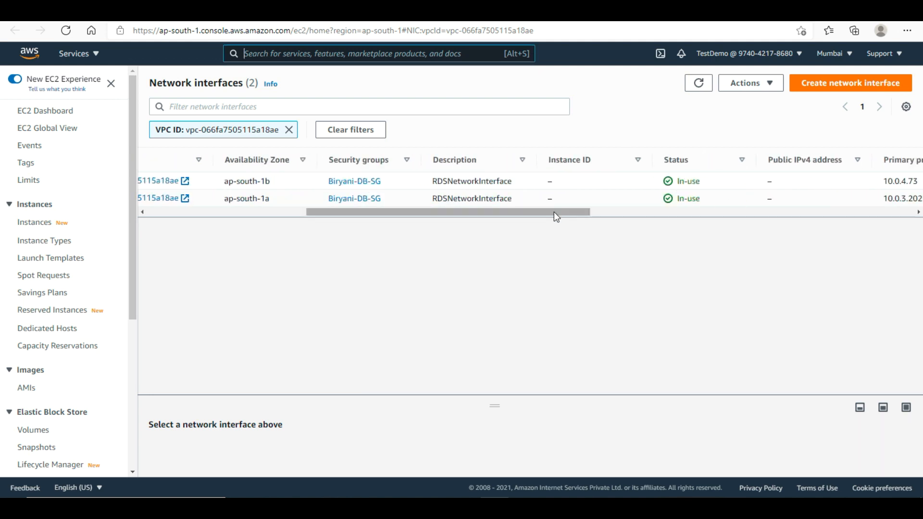
{"action": "left_click_drag", "start_coordinate": [542, 214], "coordinate": [396, 226]}
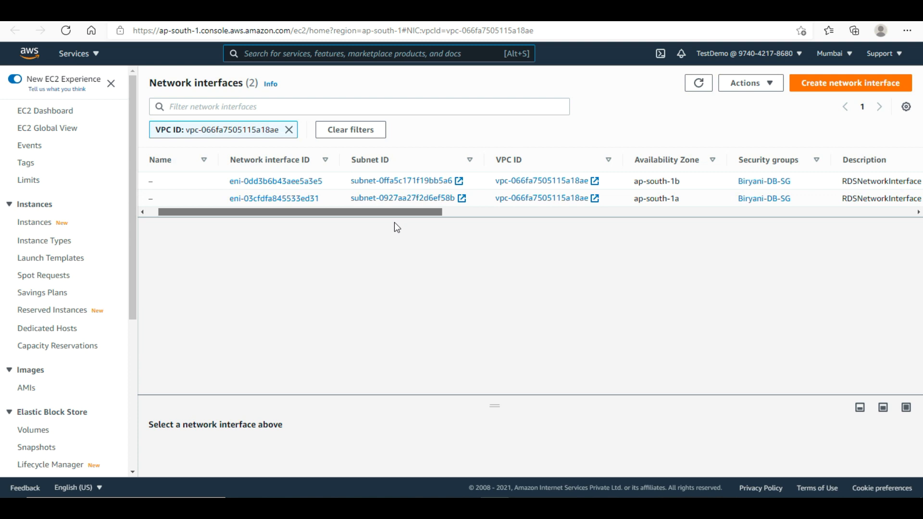
{"action": "left_click_drag", "start_coordinate": [394, 223], "coordinate": [474, 232]}
{"action": "left_click_drag", "start_coordinate": [625, 181], "coordinate": [720, 187]}
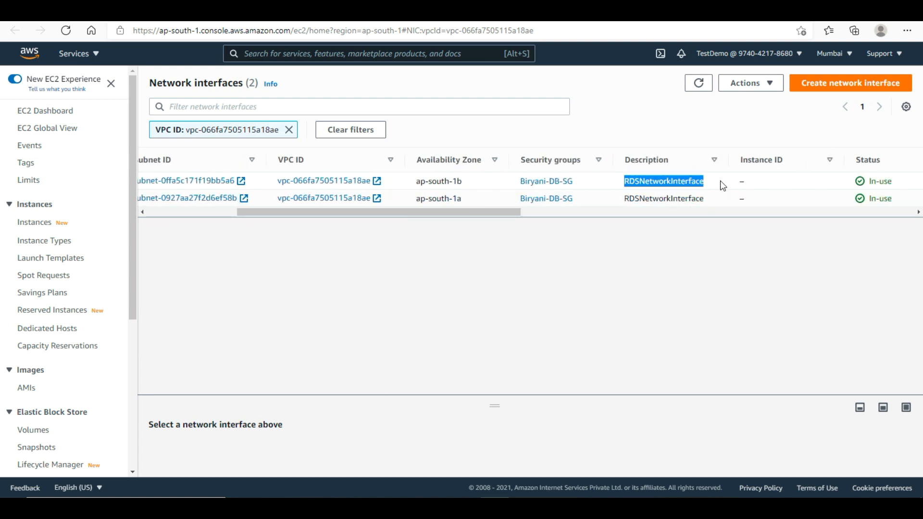
{"action": "left_click", "coordinate": [716, 187]}
{"action": "left_click_drag", "start_coordinate": [437, 212], "coordinate": [261, 214]}
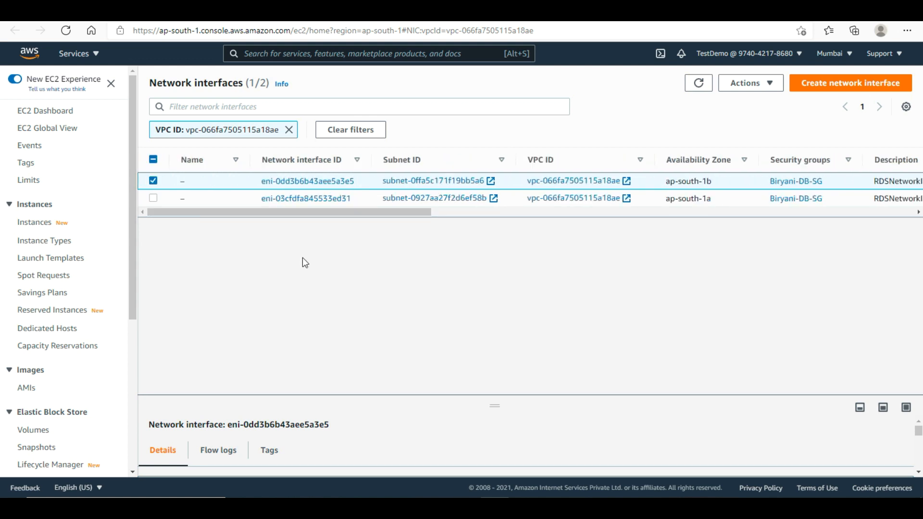
{"action": "left_click", "coordinate": [153, 180]}
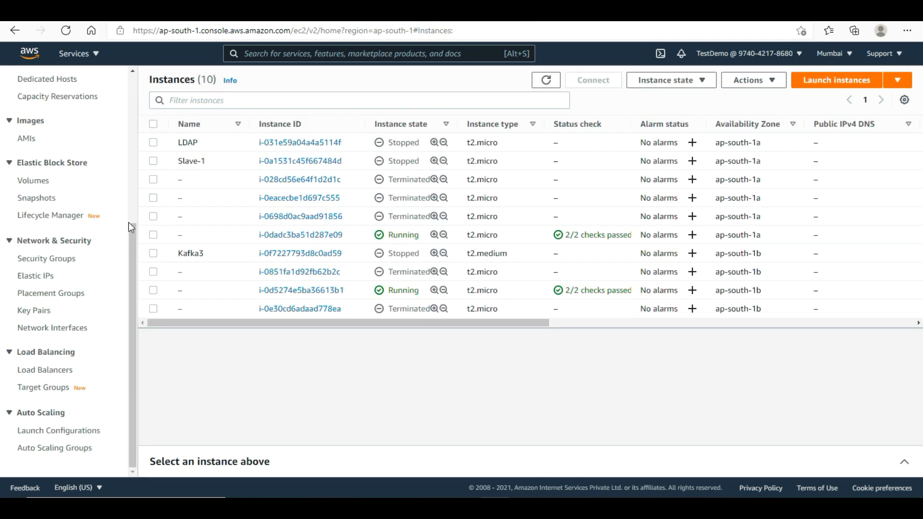
{"action": "left_click_drag", "start_coordinate": [134, 238], "coordinate": [135, 83]}
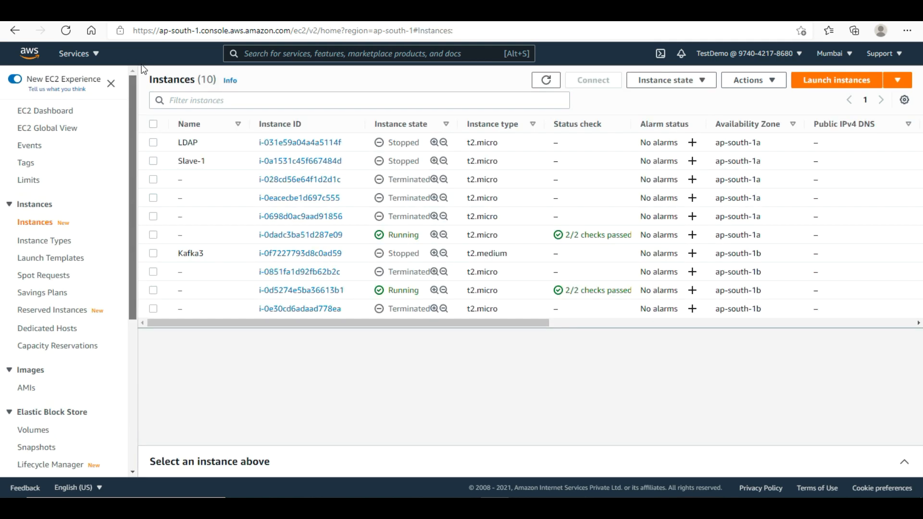
- Go back to the AWS console home and open RDS from Recently visited services
{"action": "left_click", "coordinate": [30, 57]}
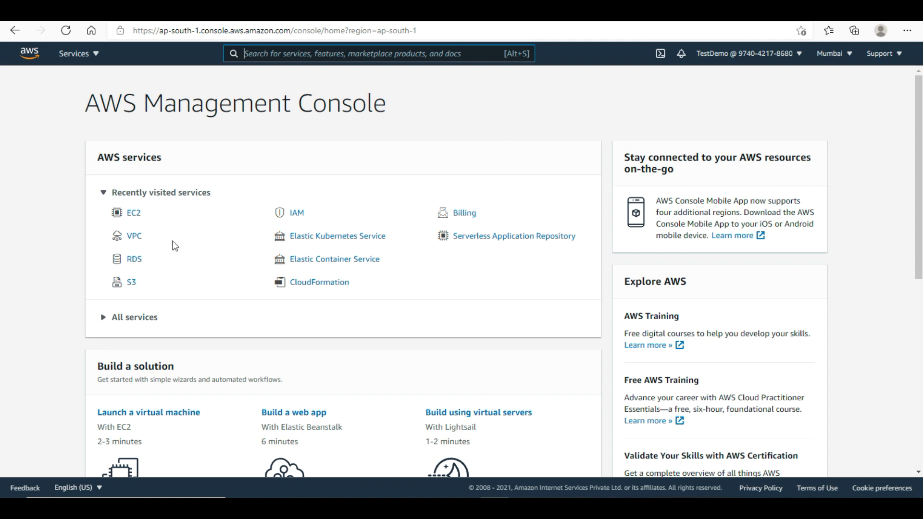
{"action": "left_click", "coordinate": [135, 260]}
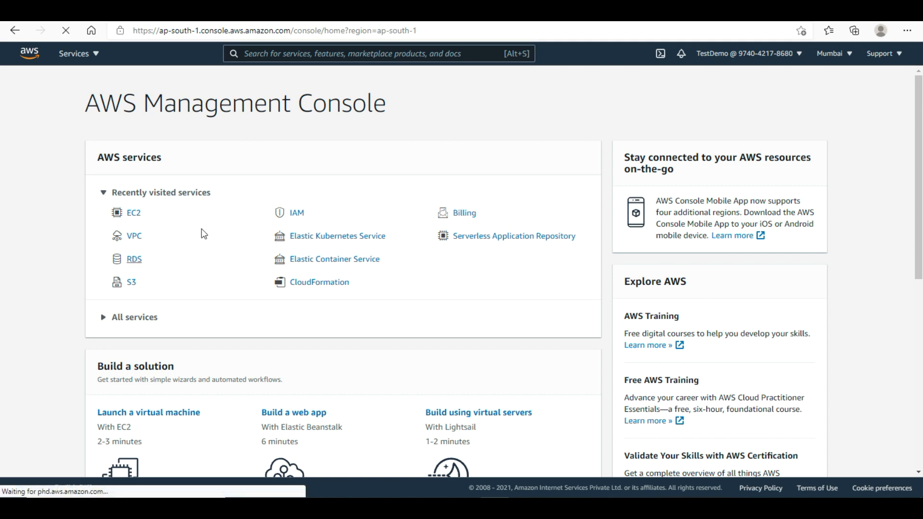